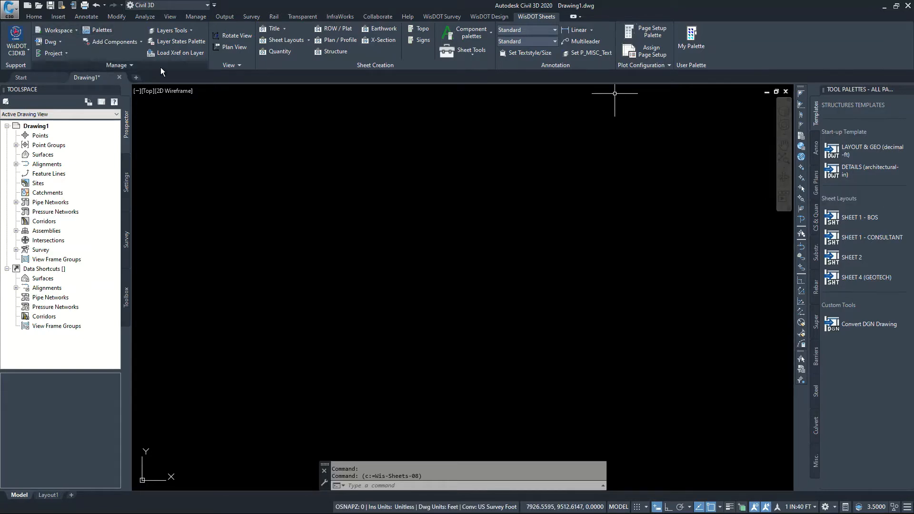
# Hide and redisplay the tool palettes, and start a new drawing from the LAYOUT & GEO (decimal-ft) template
pyautogui.click(98, 30)
pyautogui.click(98, 30)
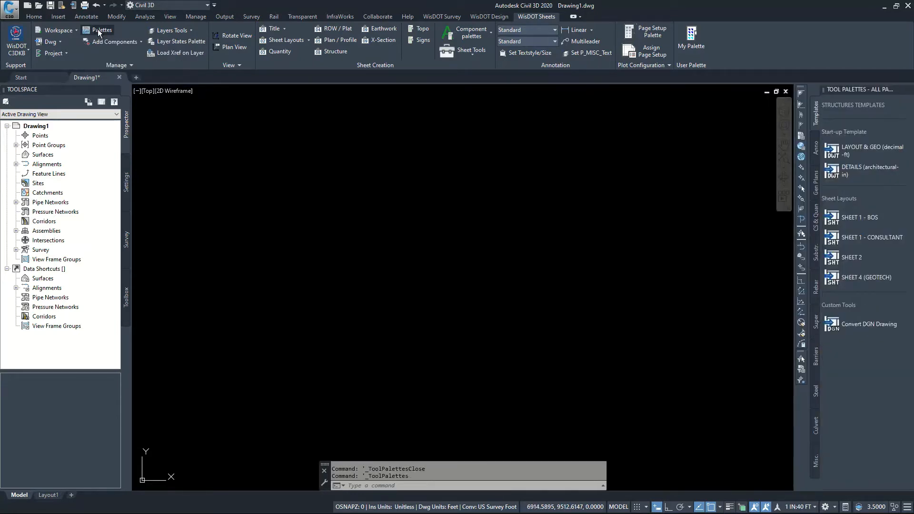
pyautogui.click(858, 153)
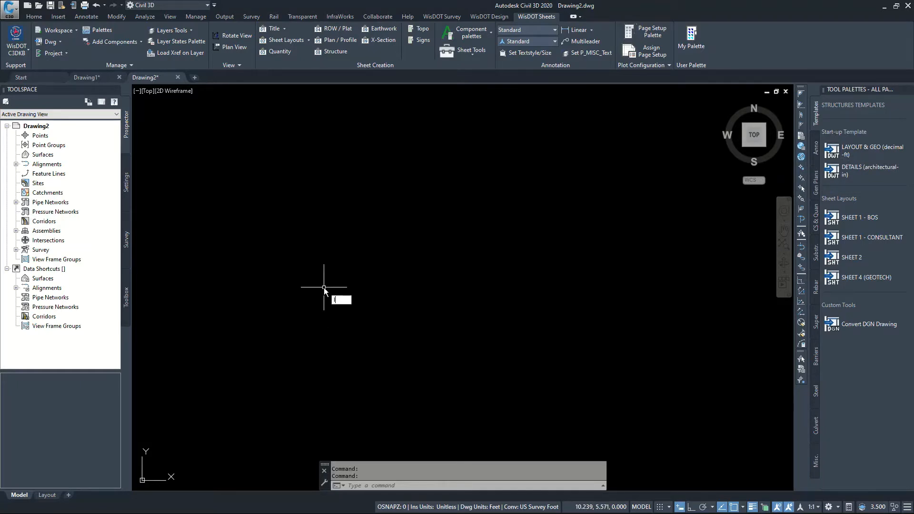
# Draw a horizontal line with a length of 1 in the decimal-feet drawing, with ortho mode turned on
pyautogui.write('L')
pyautogui.press('Return')
pyautogui.click(314, 283)
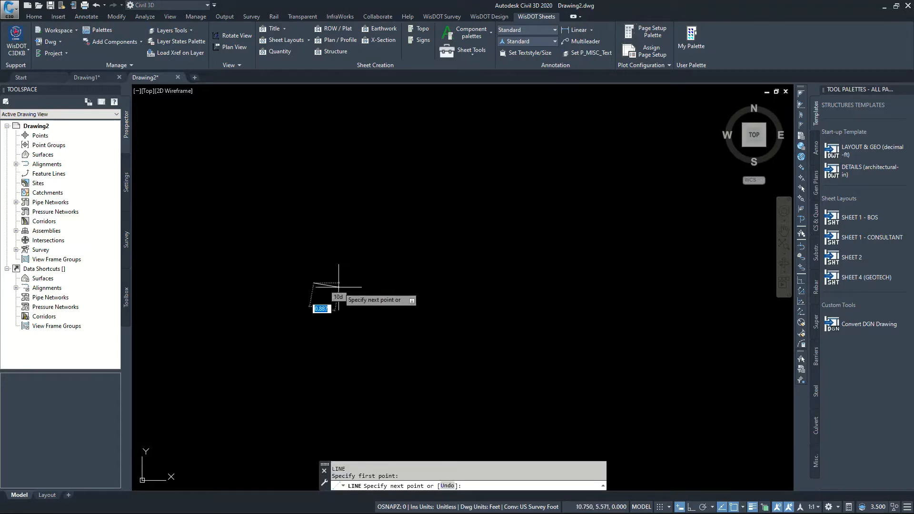
pyautogui.scroll(2, 340, 287)
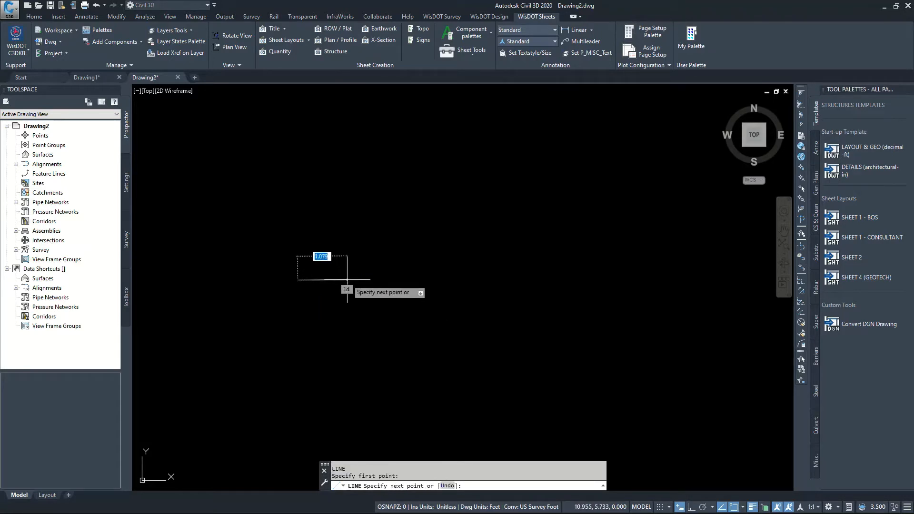
pyautogui.click(693, 507)
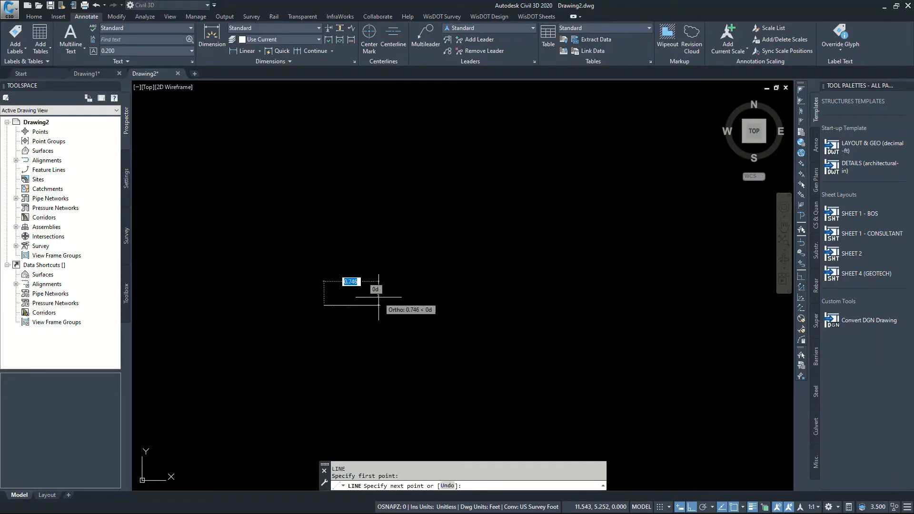
pyautogui.press('BackSpace')
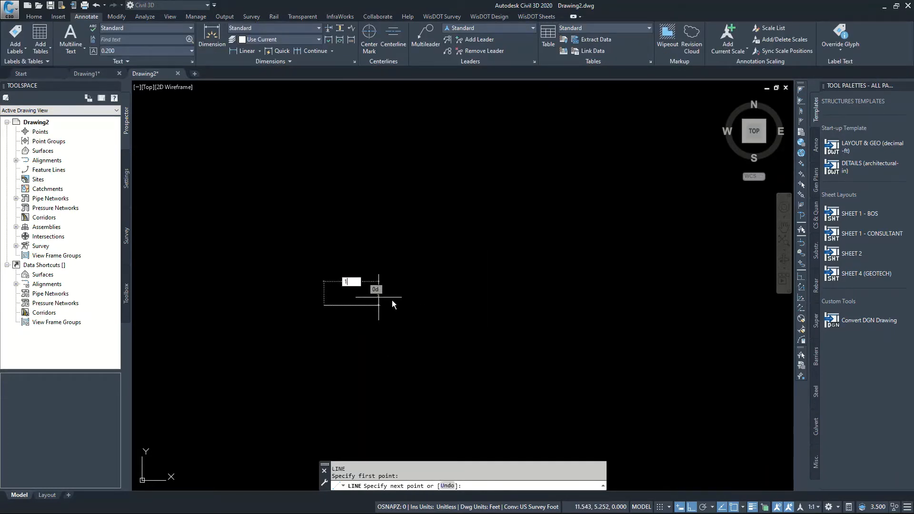
pyautogui.write('1')
pyautogui.press('Return')
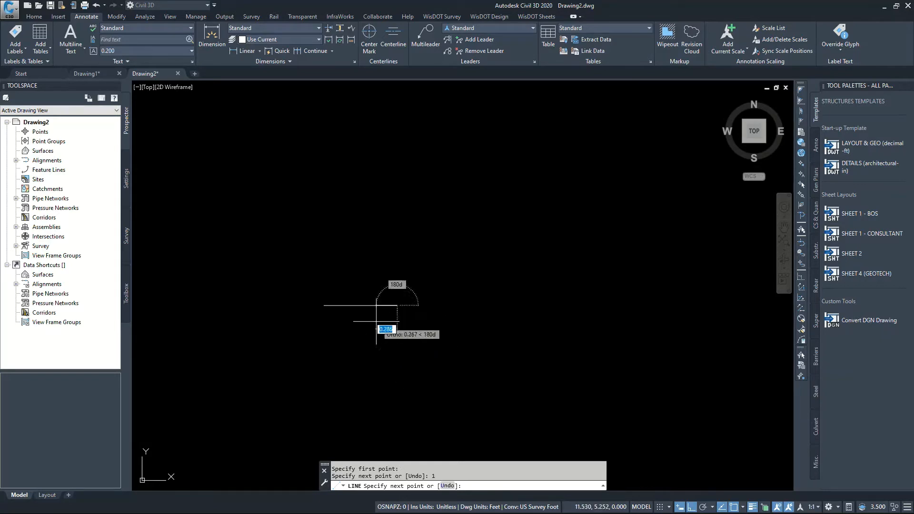
pyautogui.press('Escape')
# Dimension the line from end to end with the DIM command, placing the dimension just above it
pyautogui.click(367, 306)
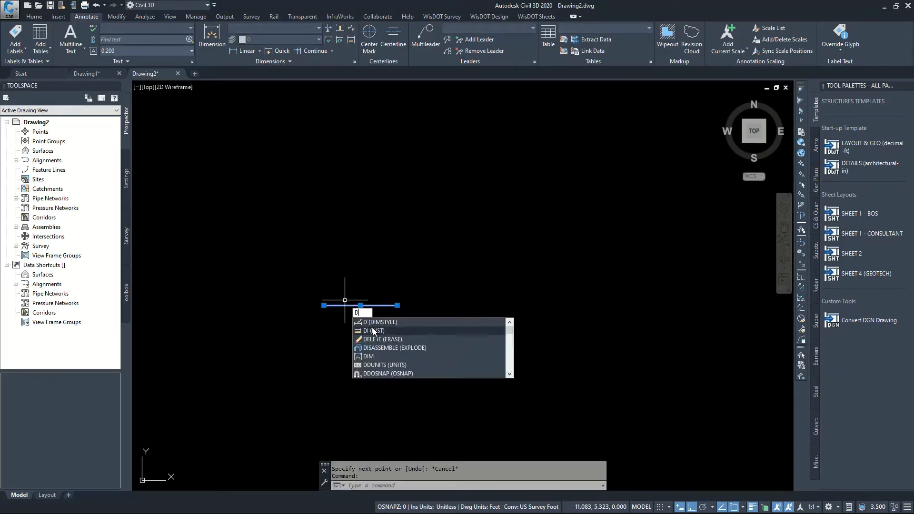
pyautogui.click(376, 355)
pyautogui.click(324, 305)
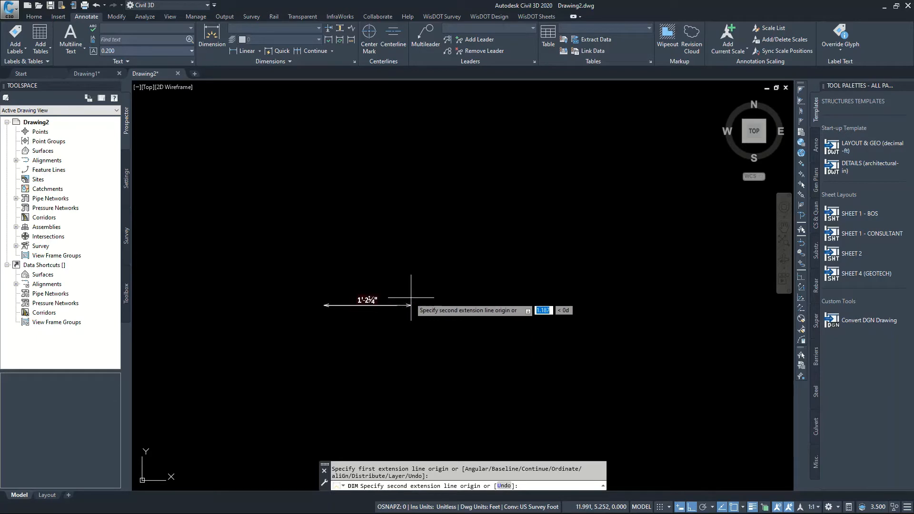
pyautogui.click(397, 305)
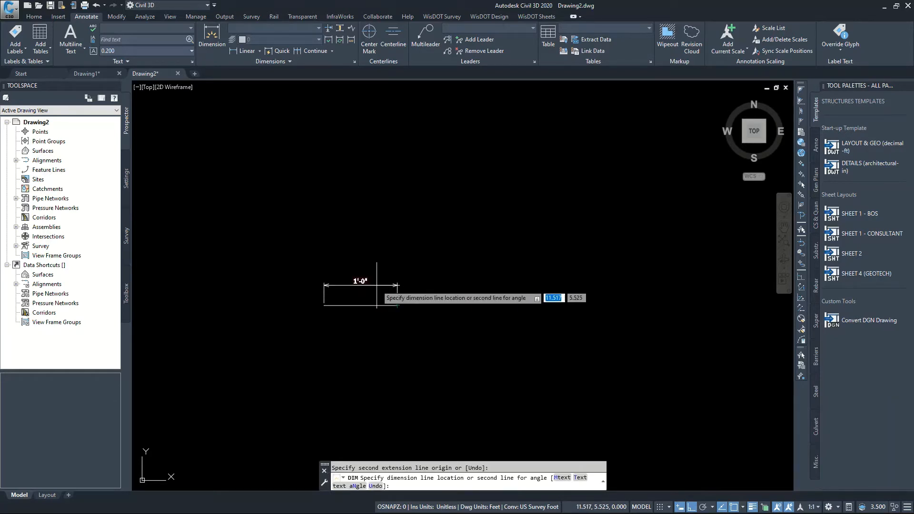
pyautogui.click(391, 286)
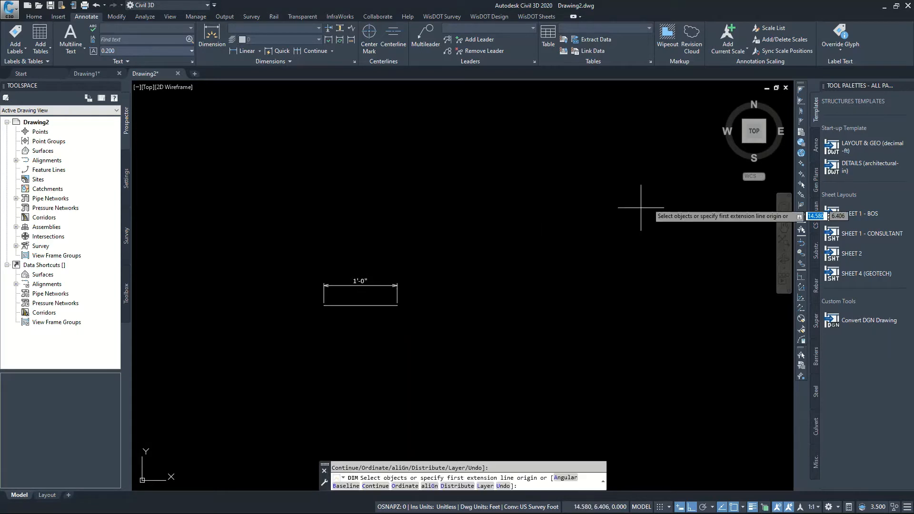
# Start another new drawing from the DETAILS (architectural-in) start-up template
pyautogui.click(888, 164)
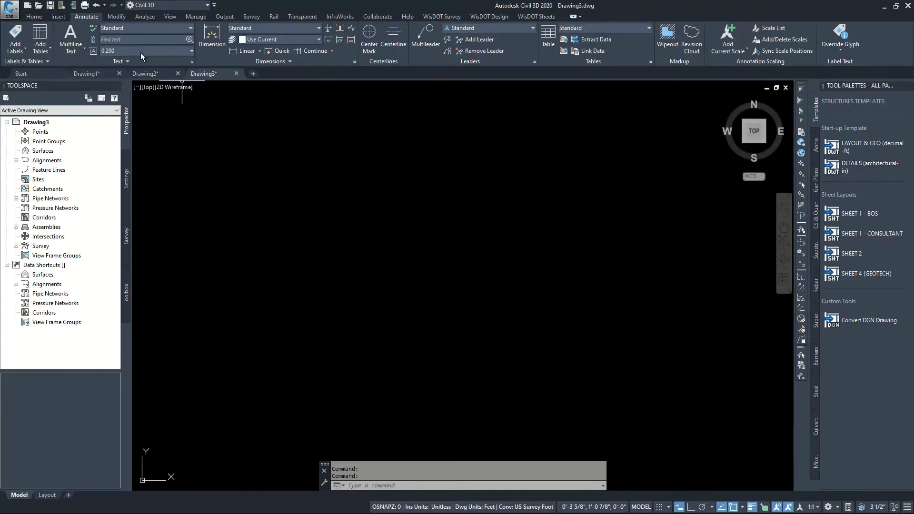
pyautogui.moveTo(215, 75)
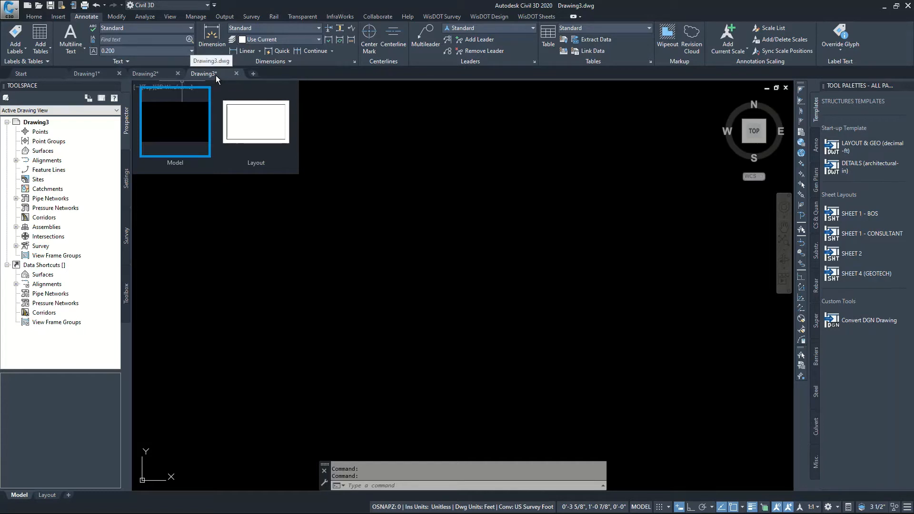
pyautogui.click(257, 131)
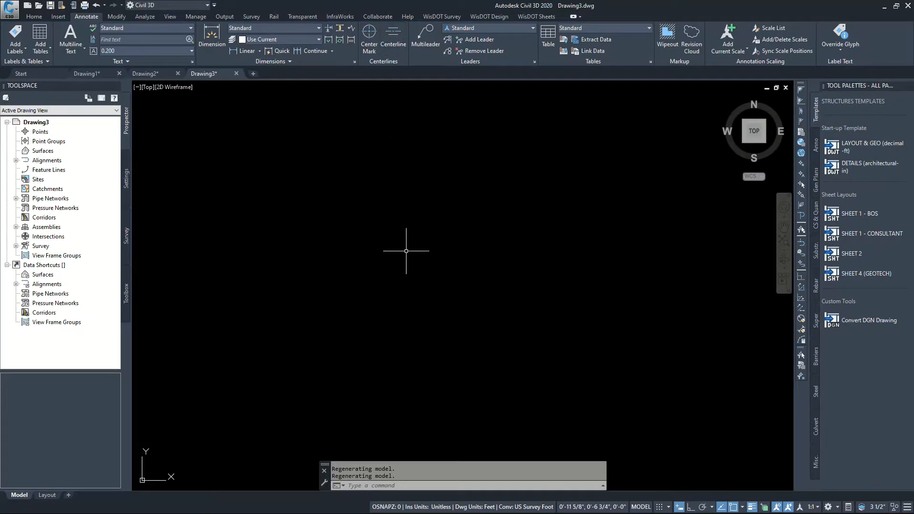
# Draw a horizontal line with a length of 1 in the architectural-inch drawing, using ortho mode
pyautogui.write('L')
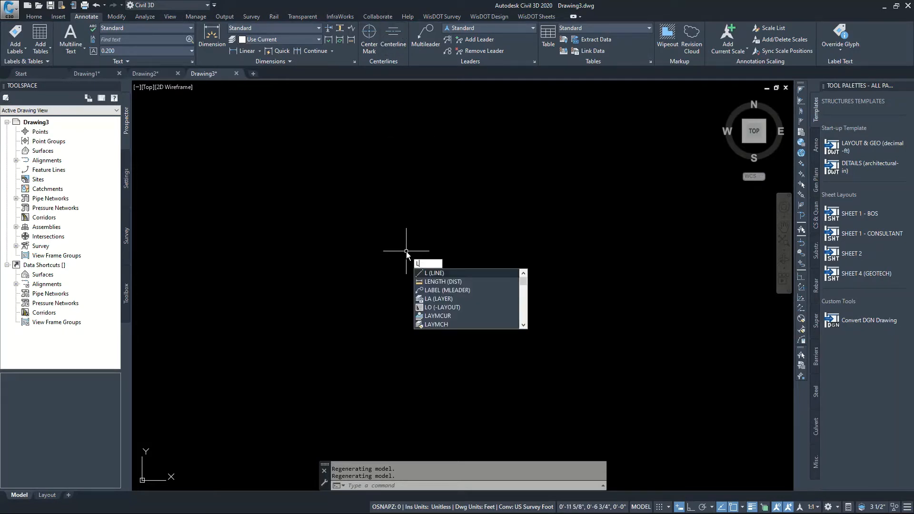
pyautogui.press('Return')
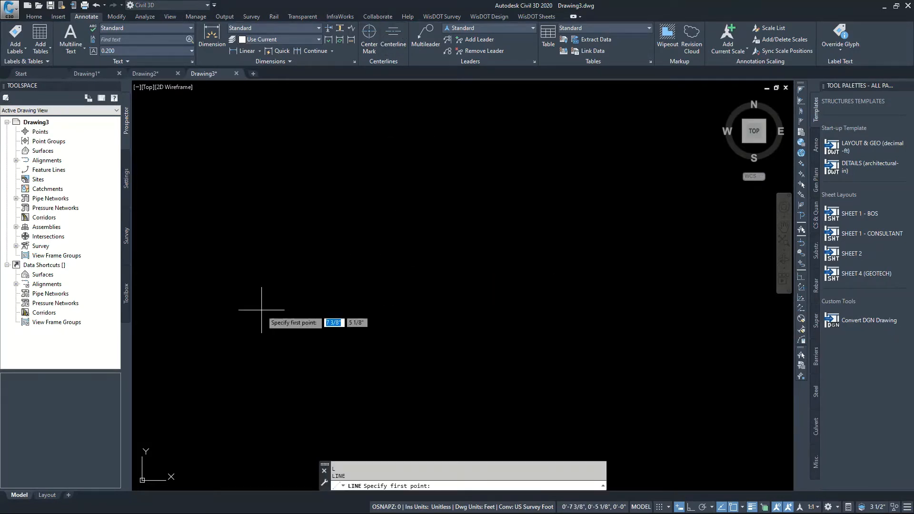
pyautogui.click(276, 310)
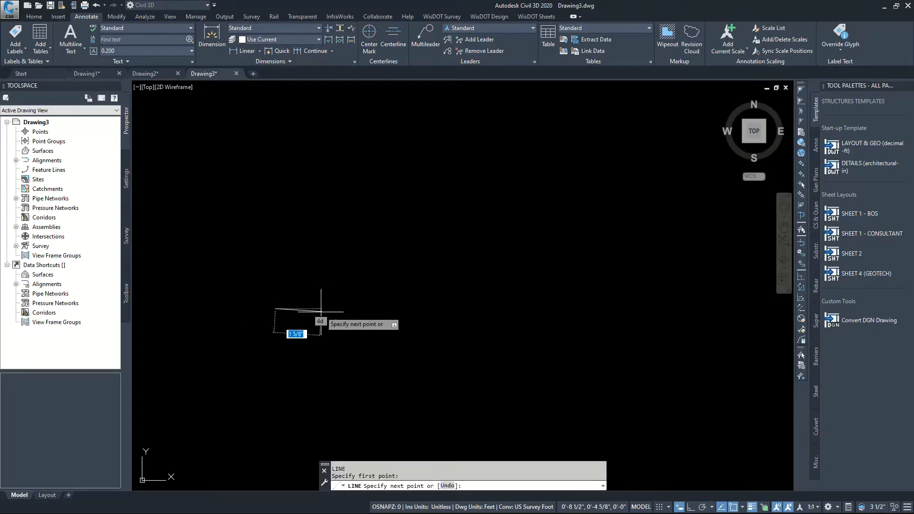
pyautogui.click(691, 506)
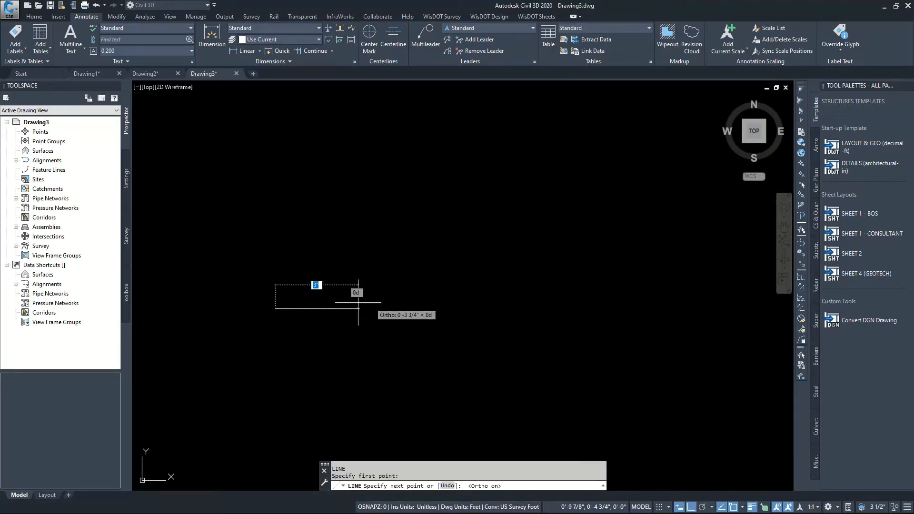
pyautogui.write('1')
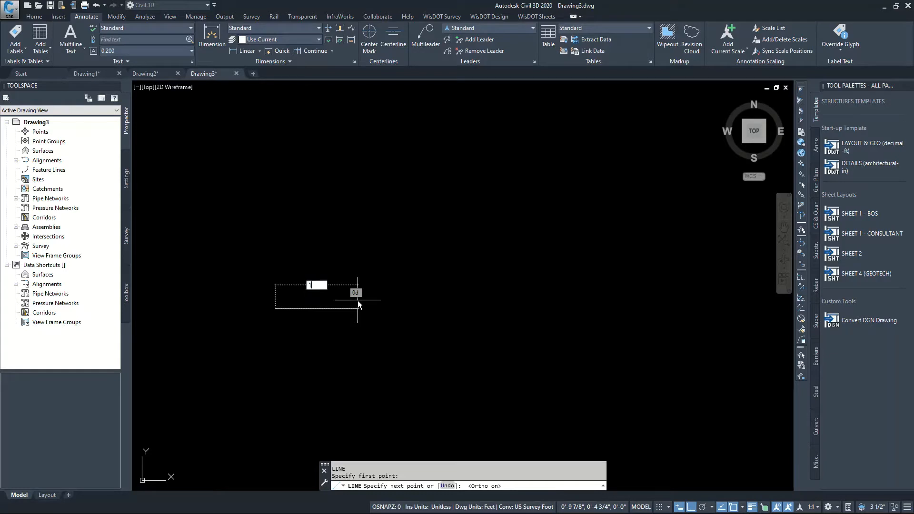
pyautogui.press('Return')
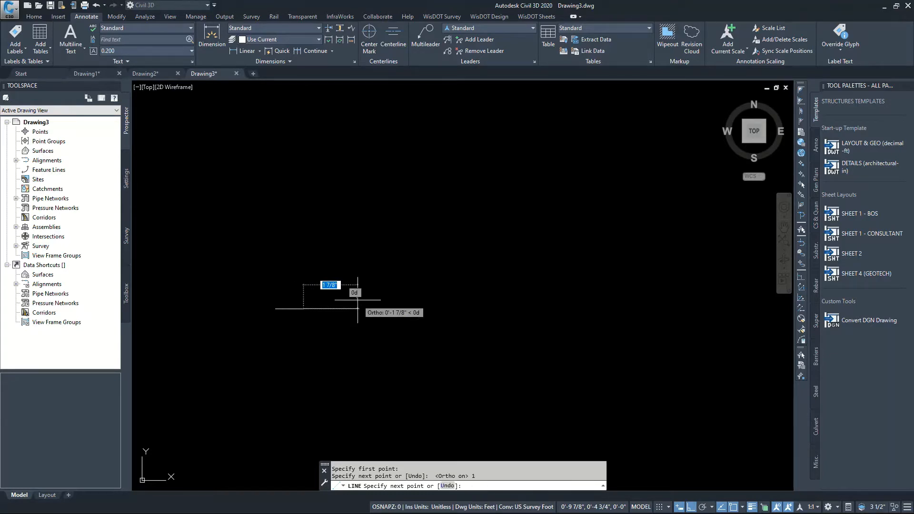
pyautogui.press('Escape')
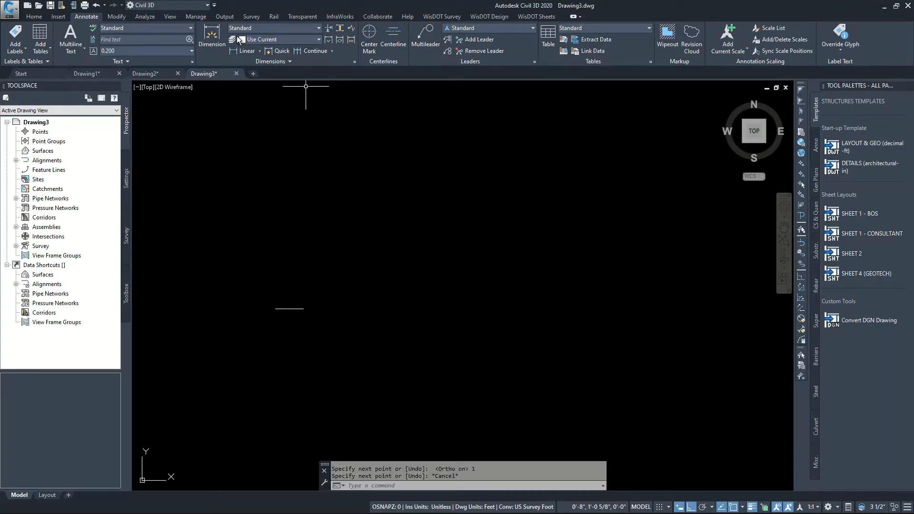
# Add a linear dimension between the endpoints of the 1-inch line, placed above it, and end the command
pyautogui.click(212, 36)
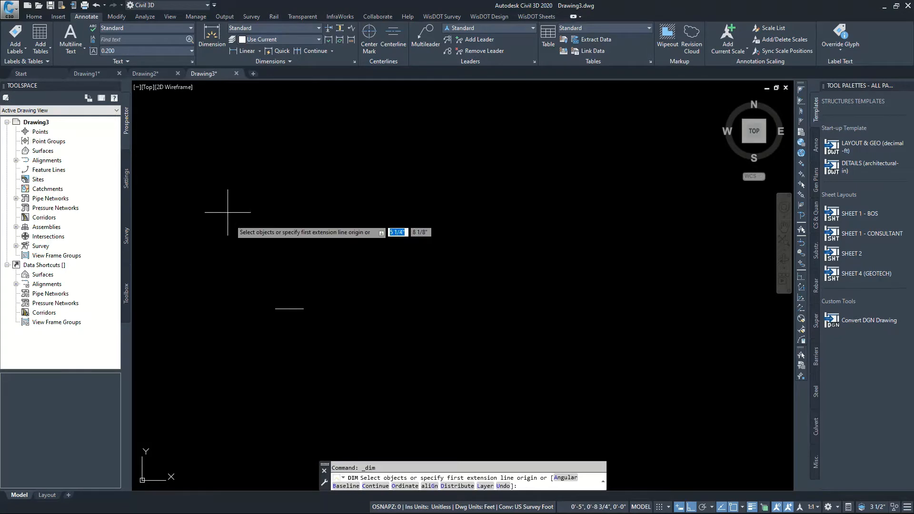
pyautogui.click(280, 311)
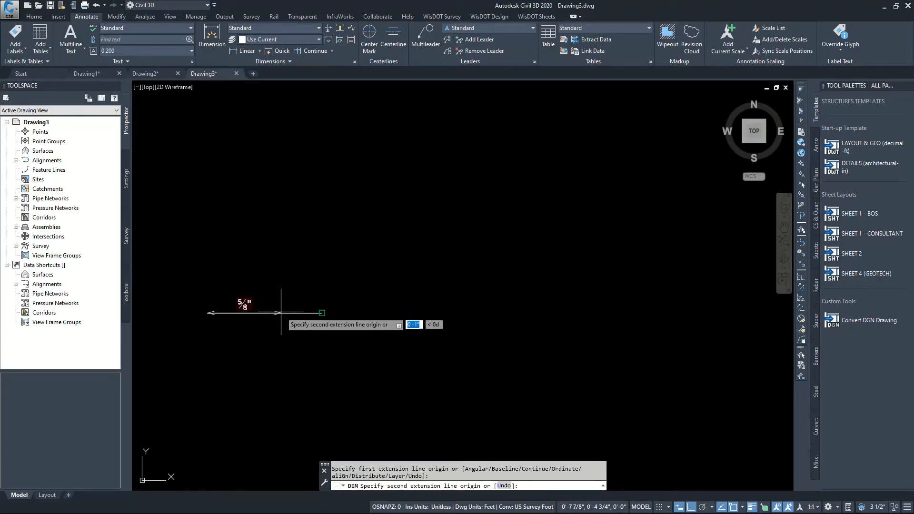
pyautogui.click(322, 313)
pyautogui.click(314, 264)
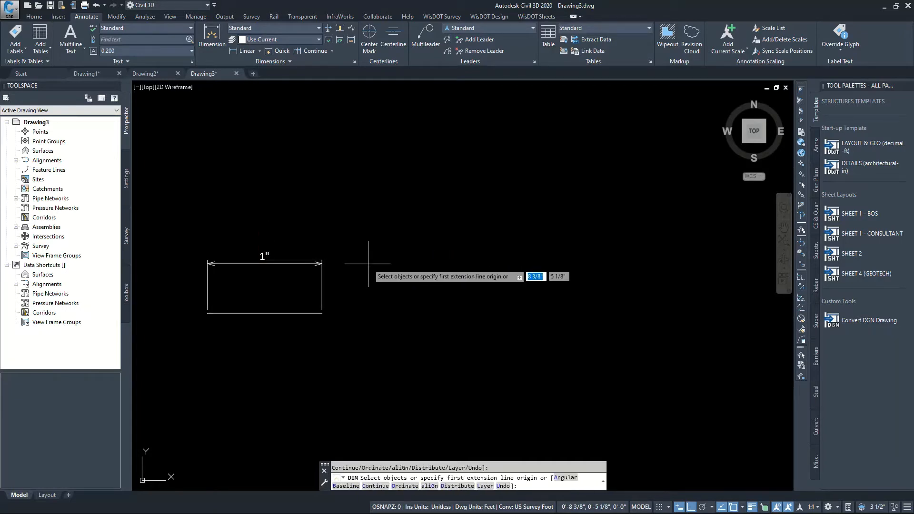
pyautogui.press('Return')
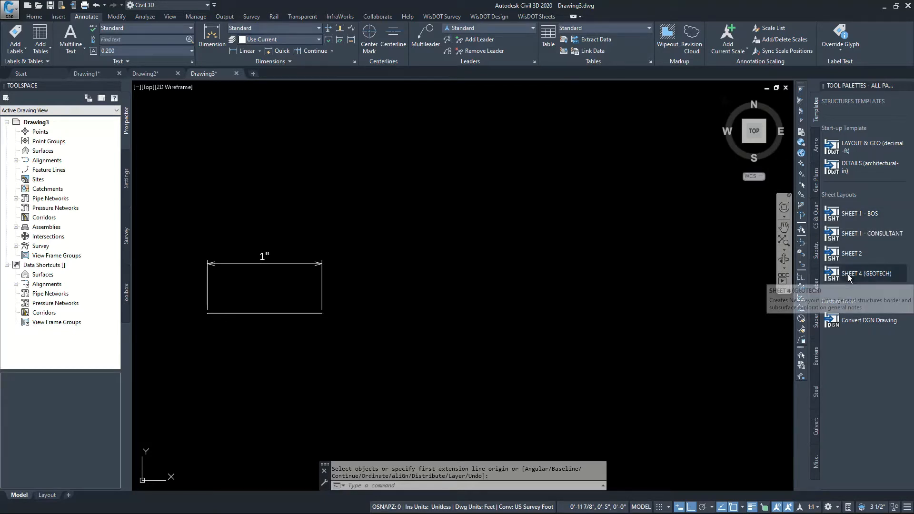
# Add the SHEET 1 - BOS sheet layout to the details drawing and inspect its title block
pyautogui.click(849, 213)
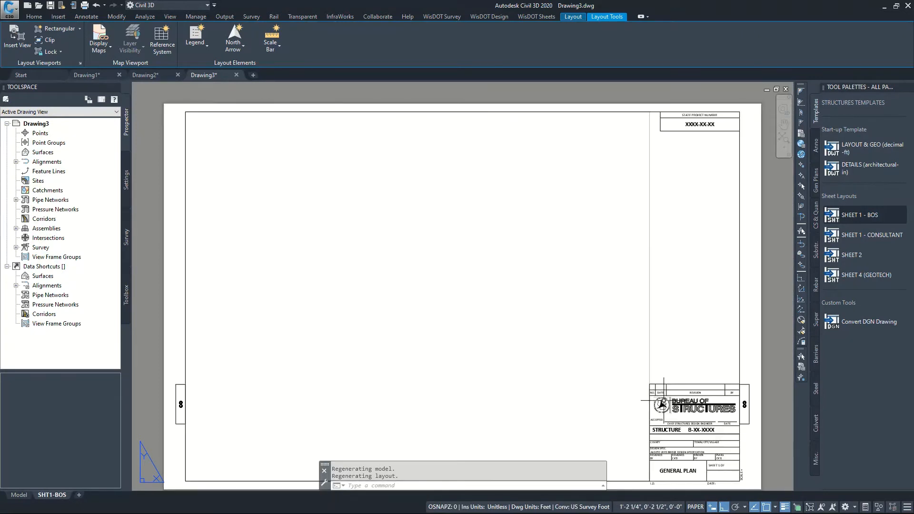
pyautogui.scroll(-3, 607, 328)
pyautogui.scroll(3, 643, 417)
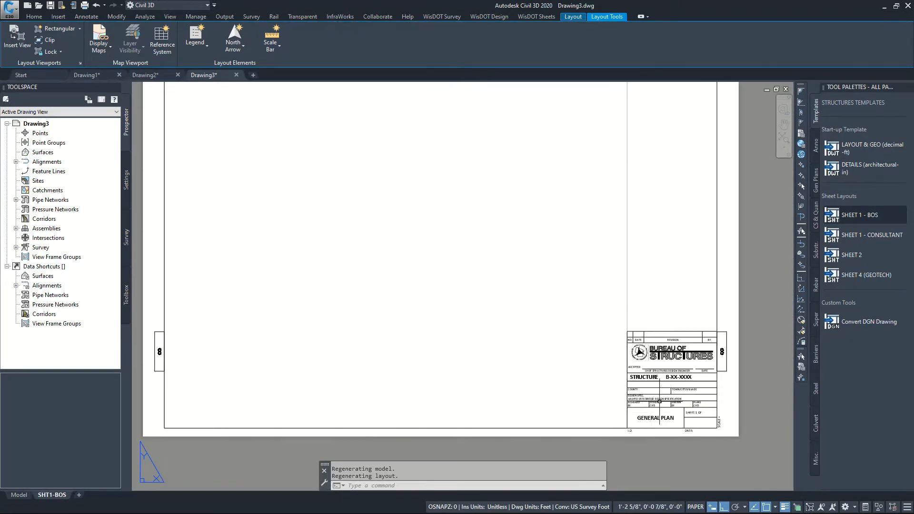
pyautogui.scroll(2, 660, 401)
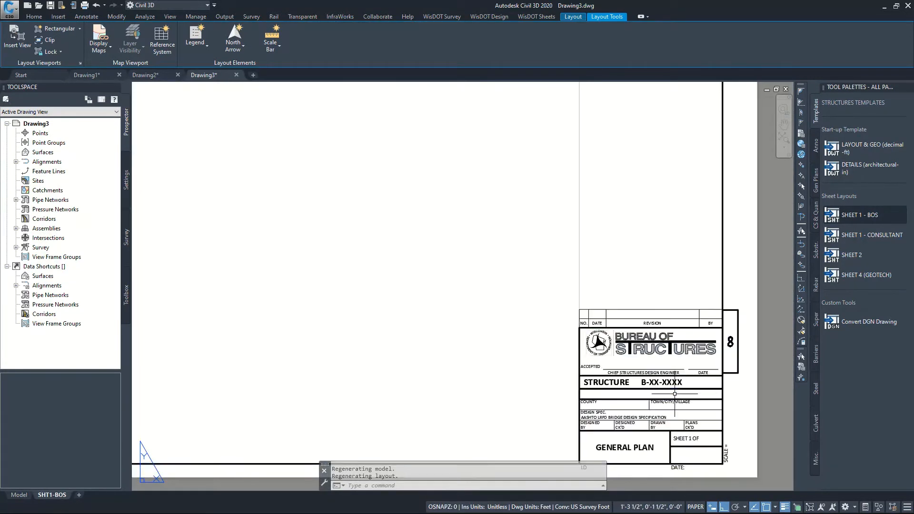
pyautogui.scroll(-2, 601, 326)
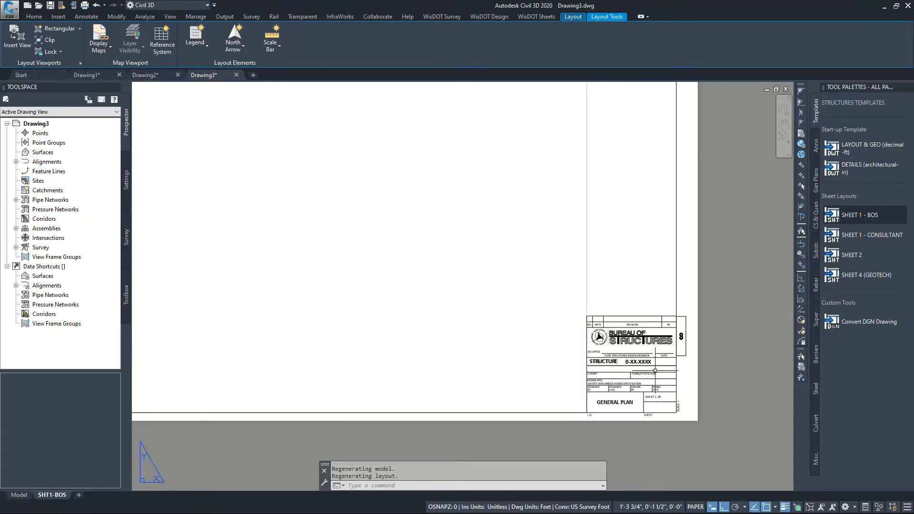
pyautogui.scroll(2, 656, 371)
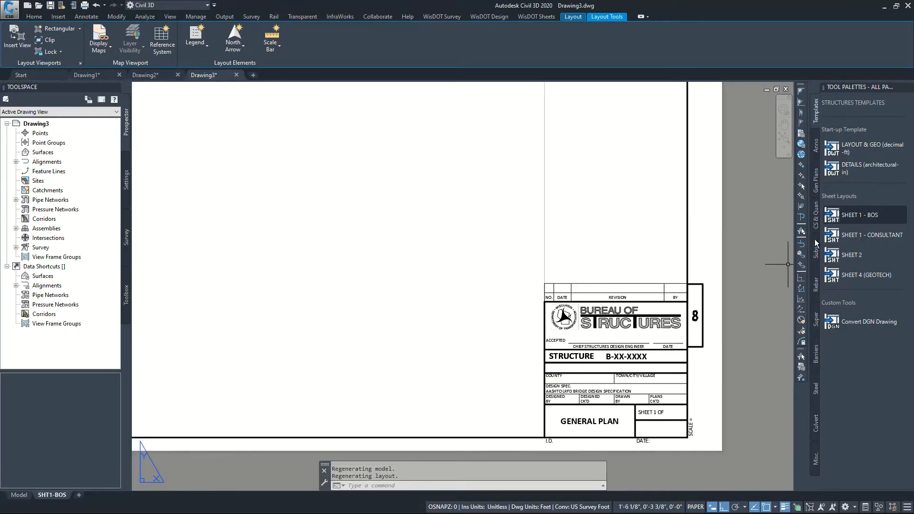
# Add the SHEET 1 - CONSULTANT sheet layout and open its title block attributes in an enlarged editor that leaves the title block visible
pyautogui.click(855, 241)
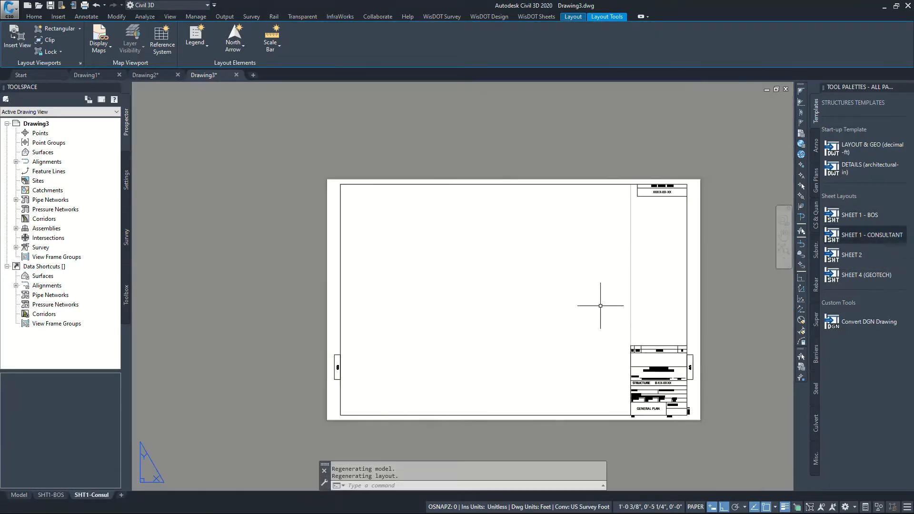
pyautogui.scroll(4, 687, 390)
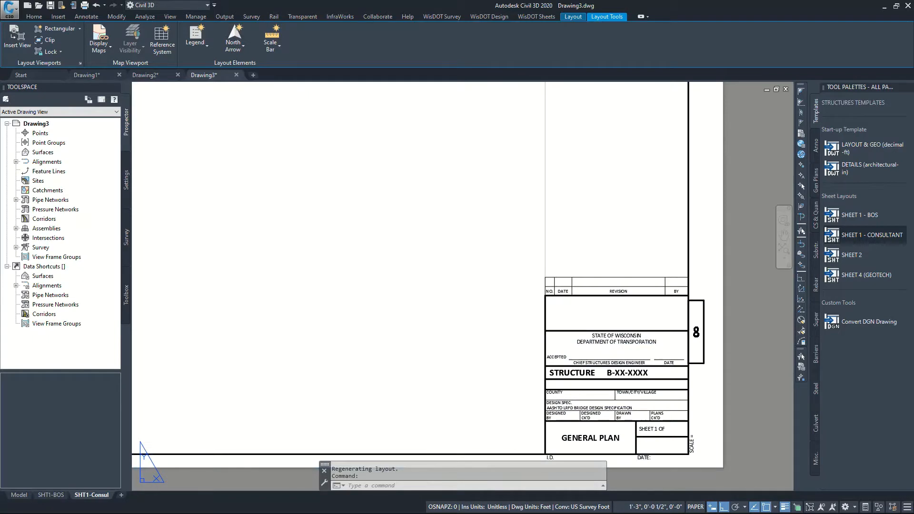
pyautogui.doubleClick(613, 443)
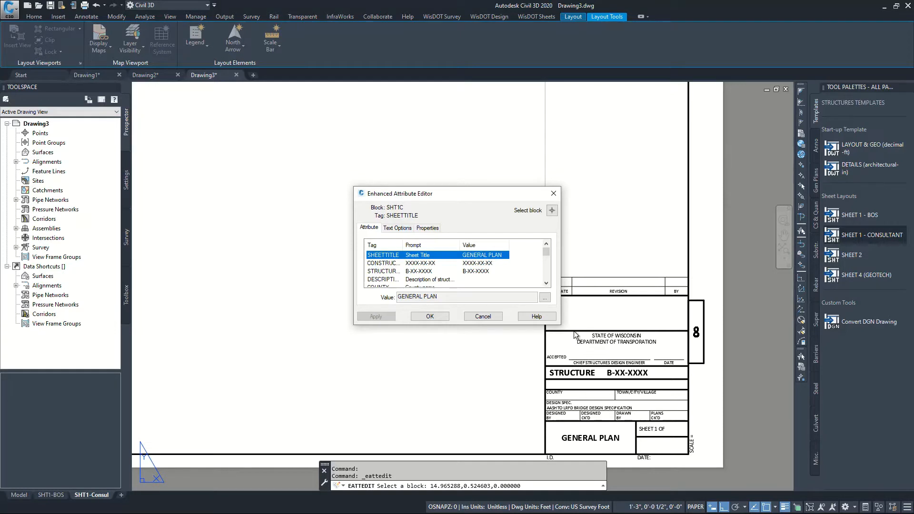
pyautogui.moveTo(557, 326); pyautogui.dragTo(568, 436)
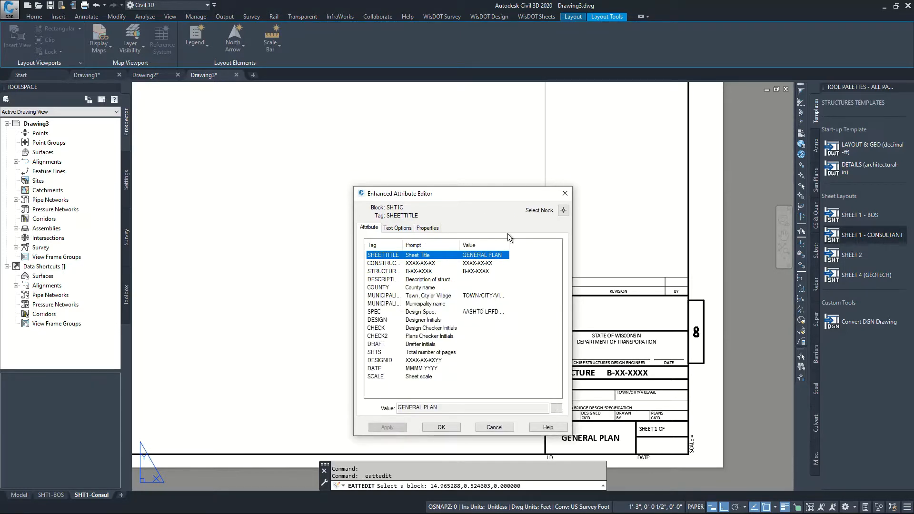
pyautogui.moveTo(478, 200); pyautogui.dragTo(393, 182)
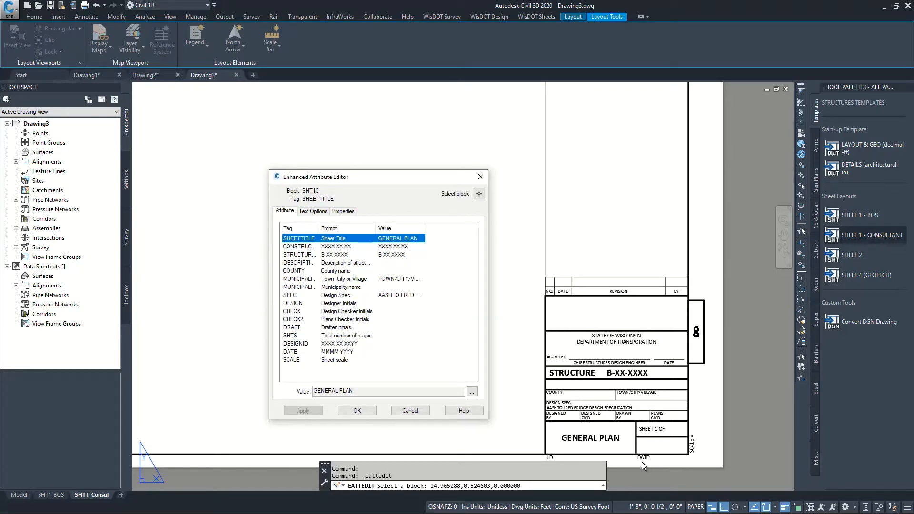
# Look at the construction ID attribute of the consultant title block and cancel the attribute editor
pyautogui.click(339, 248)
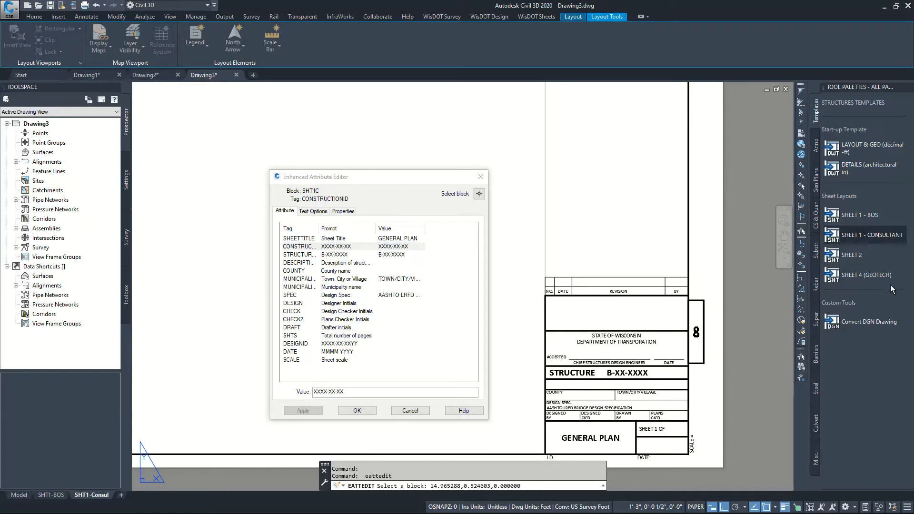
pyautogui.click(410, 411)
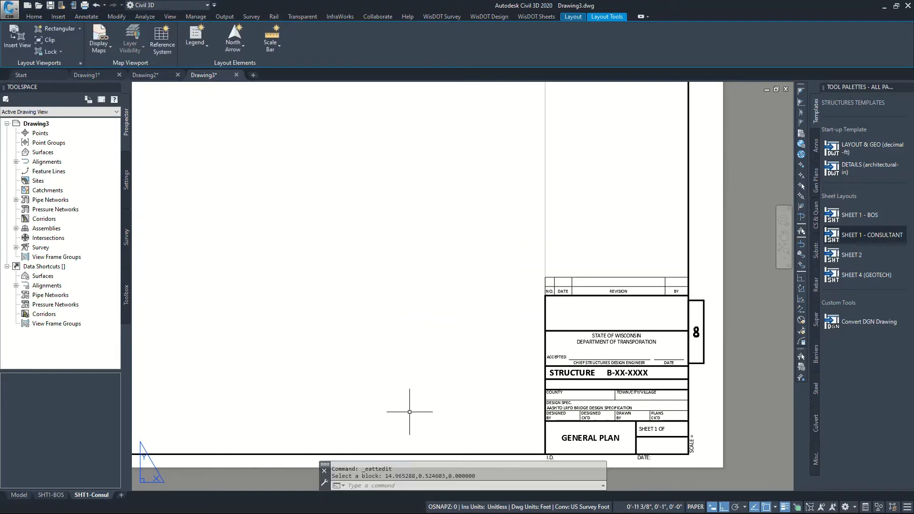
# Add the SHEET 2 sheet layout to the details drawing and inspect its title block
pyautogui.click(852, 258)
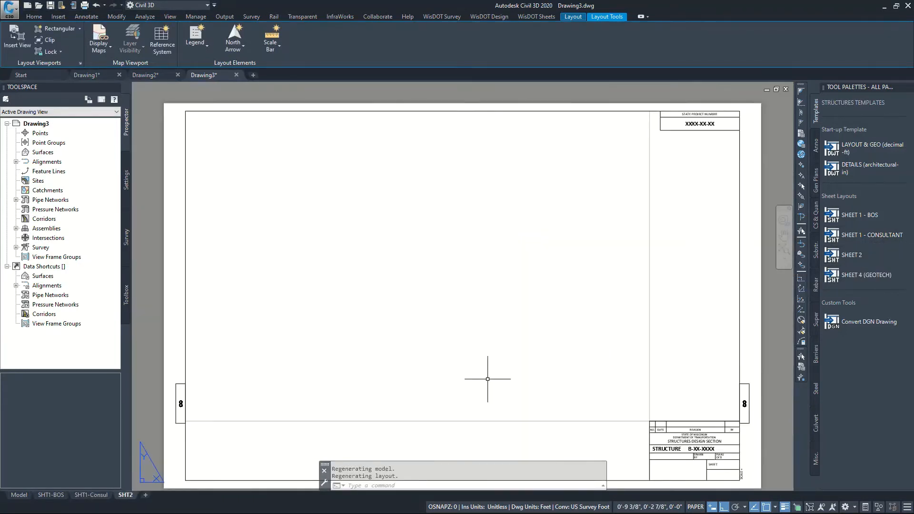
pyautogui.scroll(-3, 527, 388)
pyautogui.scroll(6, 527, 388)
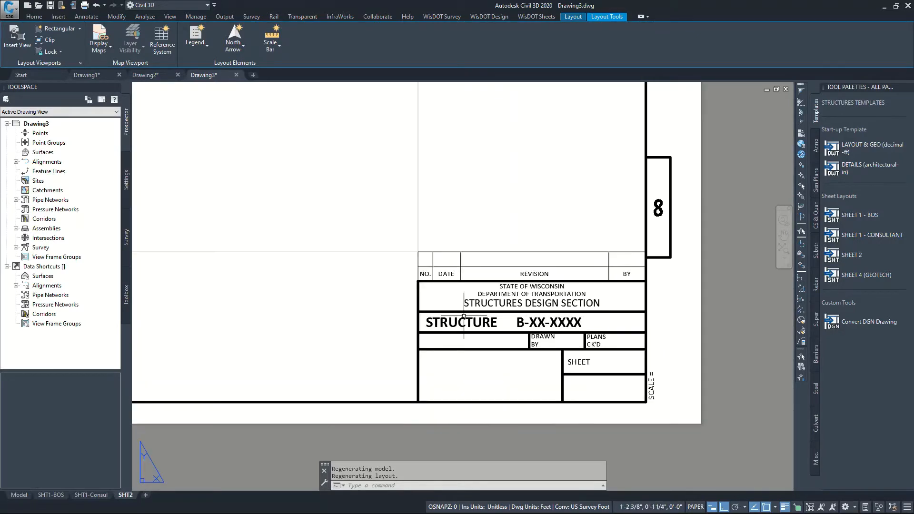
pyautogui.scroll(2, 661, 352)
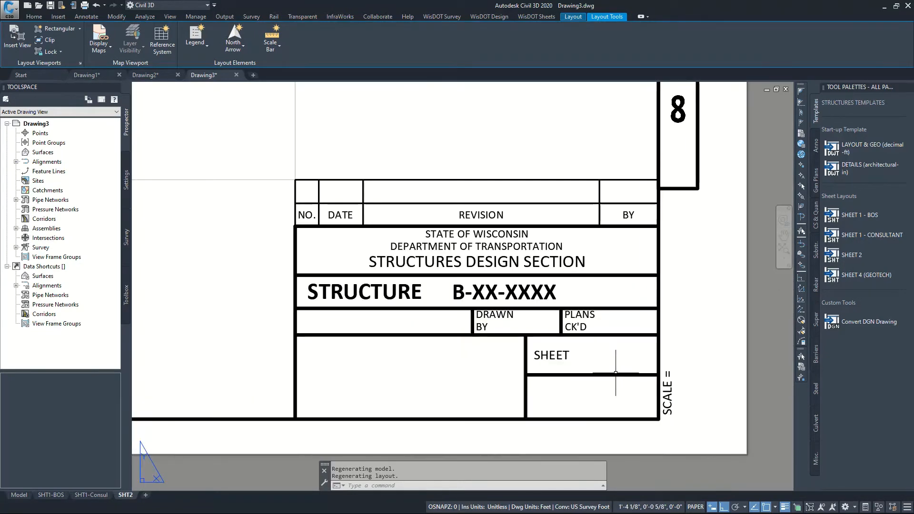
pyautogui.scroll(-5, 596, 367)
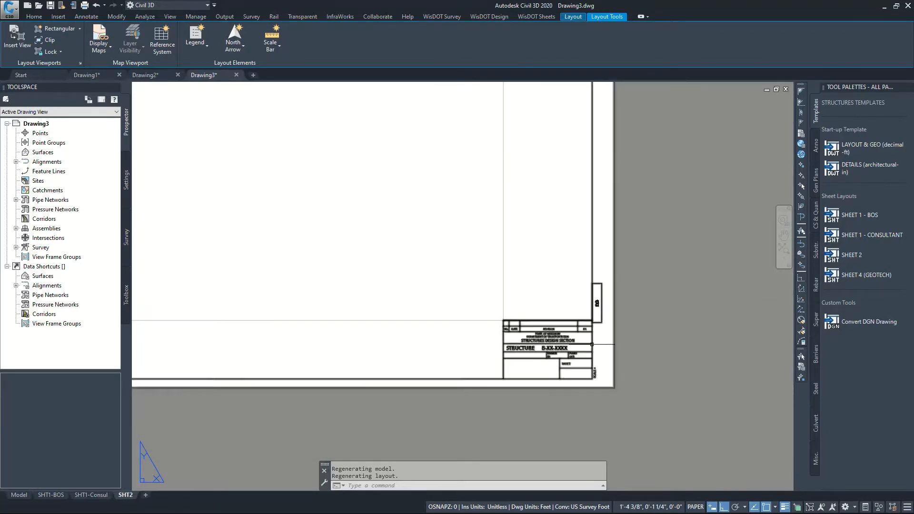
pyautogui.scroll(4, 598, 343)
# Add the SHEET 4 (GEOTECH) sheet layout and inspect its title block, subsurface exploration notes, boring legend and material symbols
pyautogui.click(848, 277)
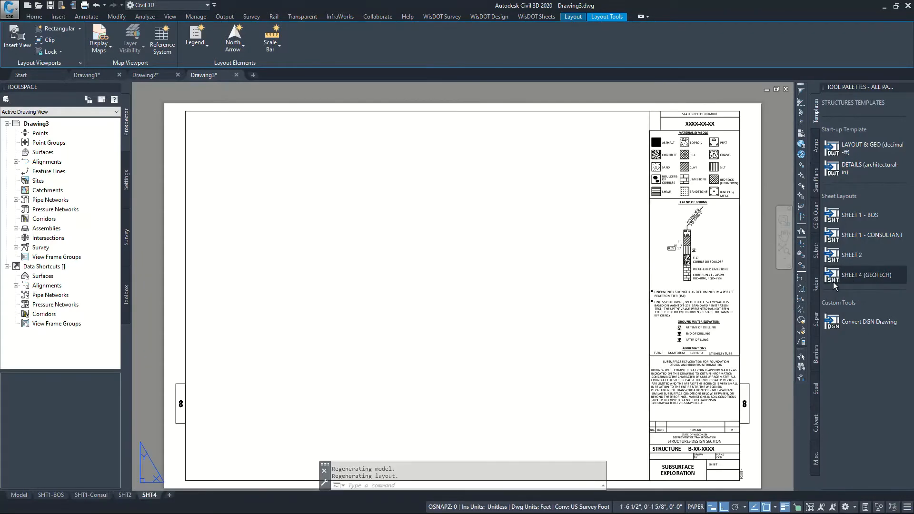
pyautogui.scroll(-4, 533, 332)
pyautogui.scroll(6, 577, 367)
pyautogui.scroll(2, 646, 413)
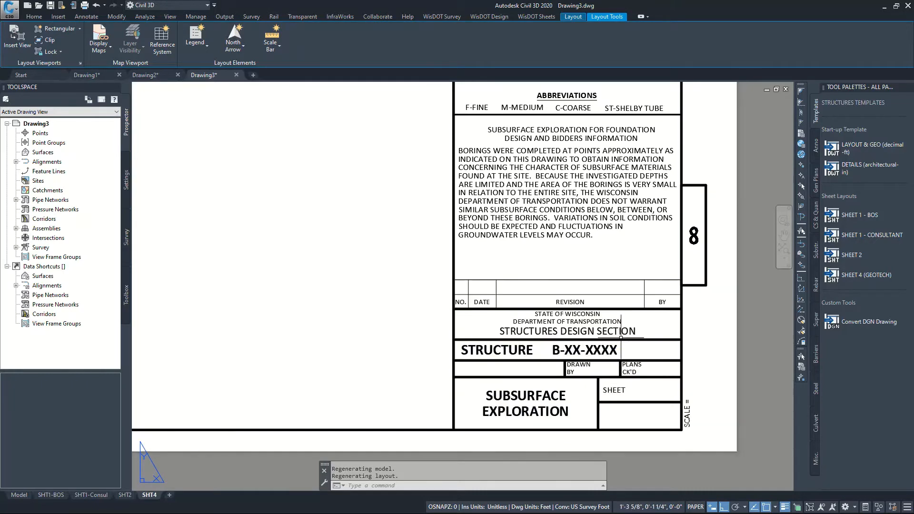
pyautogui.scroll(-2, 552, 336)
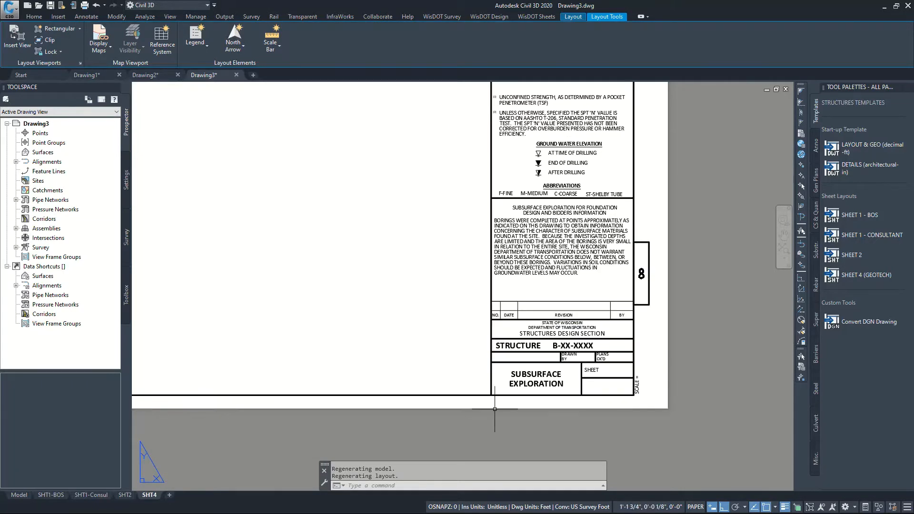
pyautogui.scroll(-4, 573, 395)
pyautogui.scroll(5, 569, 235)
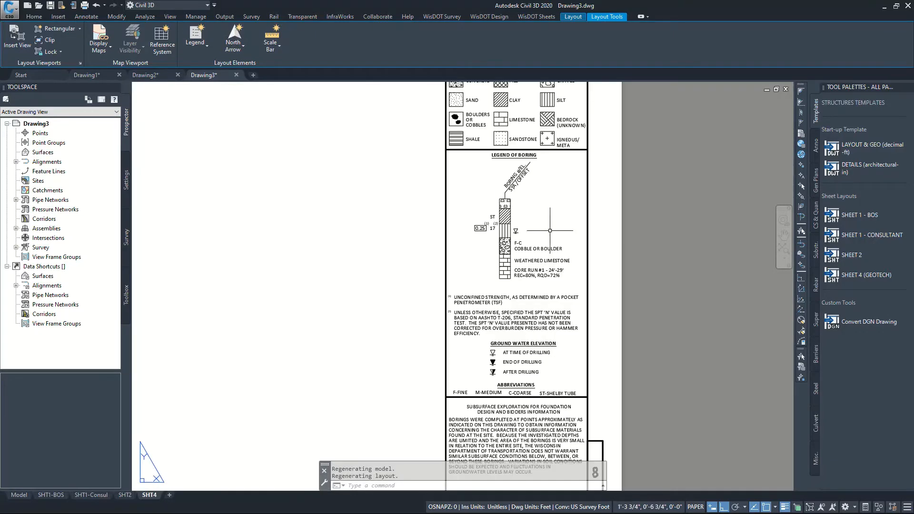
pyautogui.scroll(-3, 495, 134)
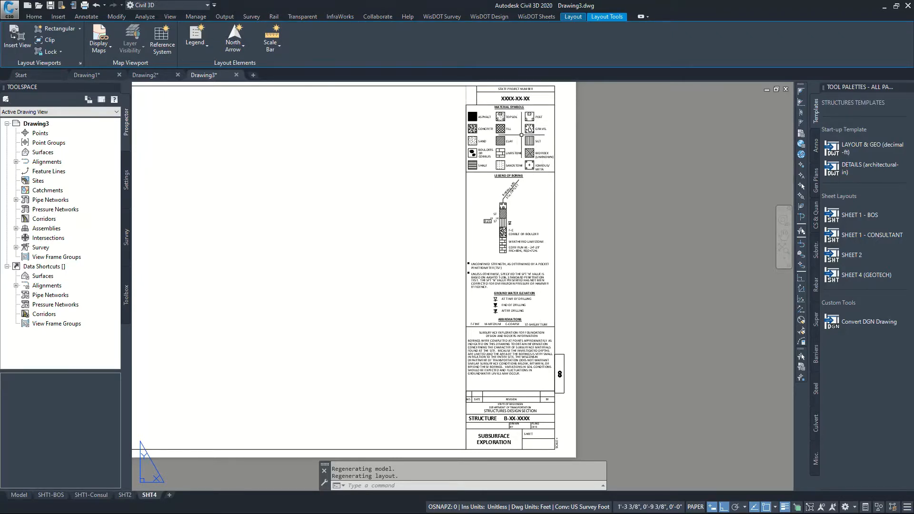
pyautogui.scroll(2, 516, 187)
pyautogui.scroll(-3, 471, 309)
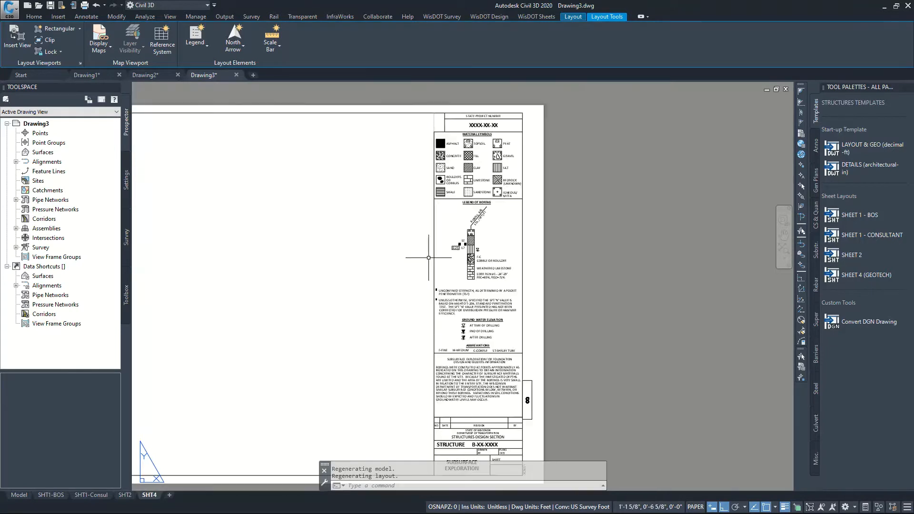
pyautogui.scroll(-2, 720, 257)
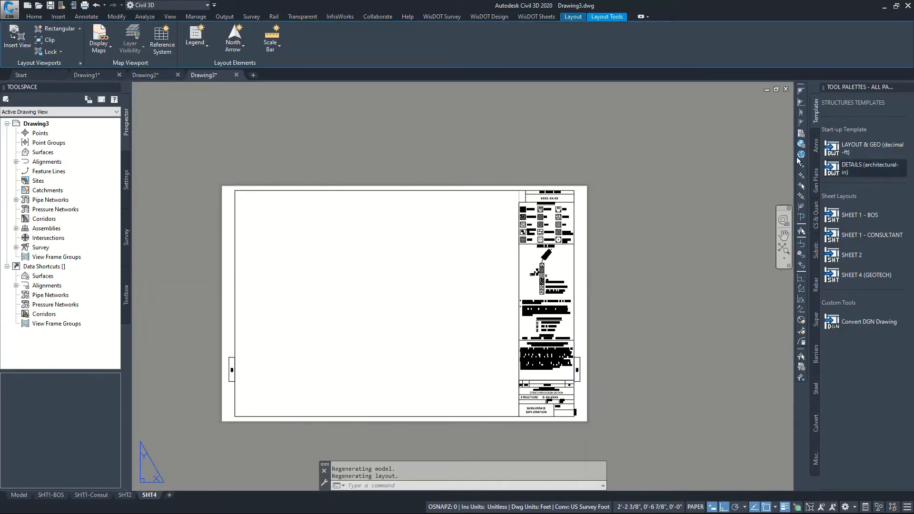
# Open the layer properties manager in Drawing2 and widen the Name column to fit the full layer names
pyautogui.click(95, 77)
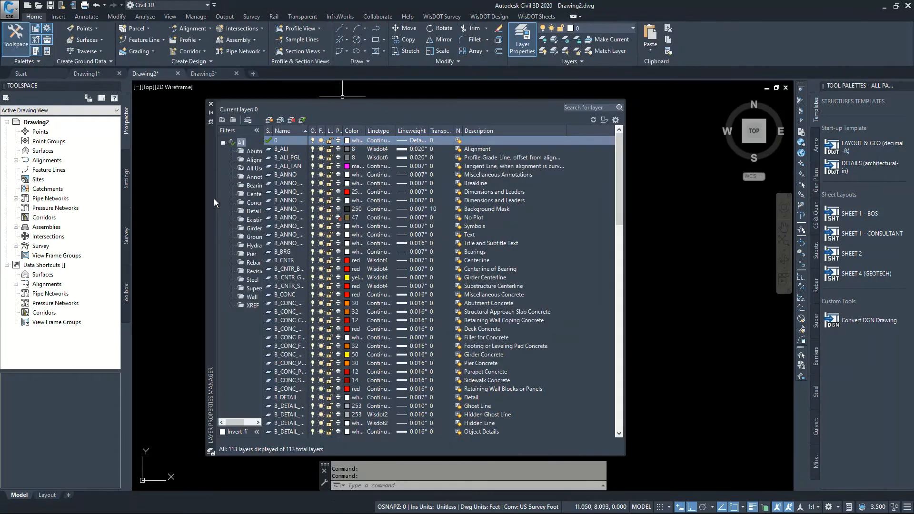
pyautogui.moveTo(214, 198); pyautogui.dragTo(241, 187)
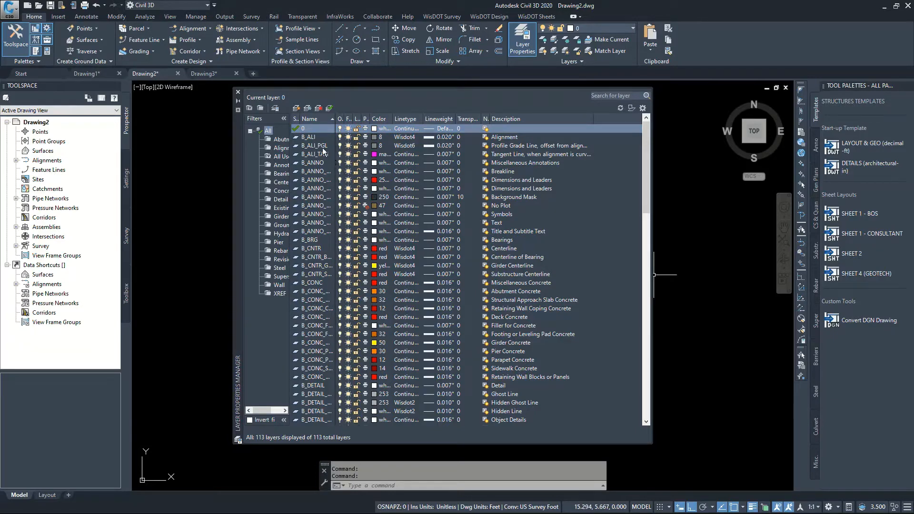
pyautogui.scroll(-1, 328, 293)
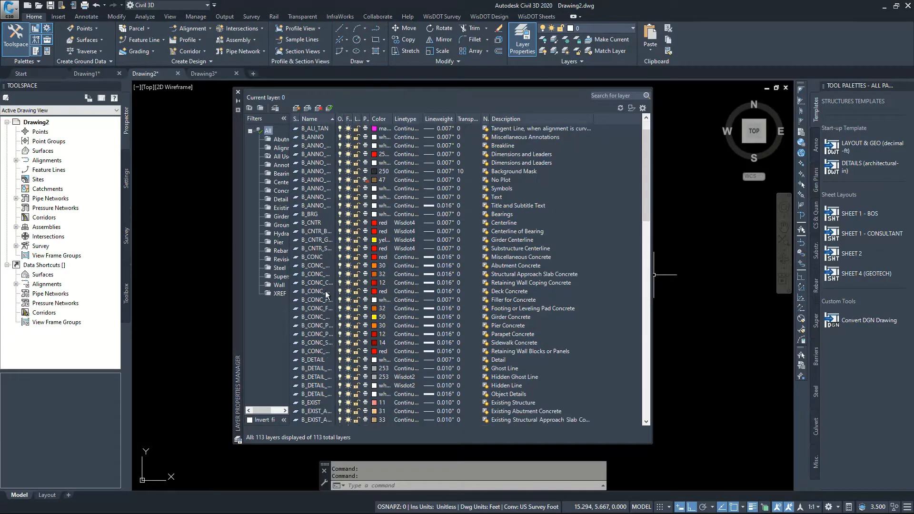
pyautogui.moveTo(336, 120); pyautogui.dragTo(408, 121)
# Browse the structures layers and widen the layer properties manager so the full layer descriptions fit
pyautogui.scroll(-1, 347, 223)
pyautogui.scroll(-20, 347, 221)
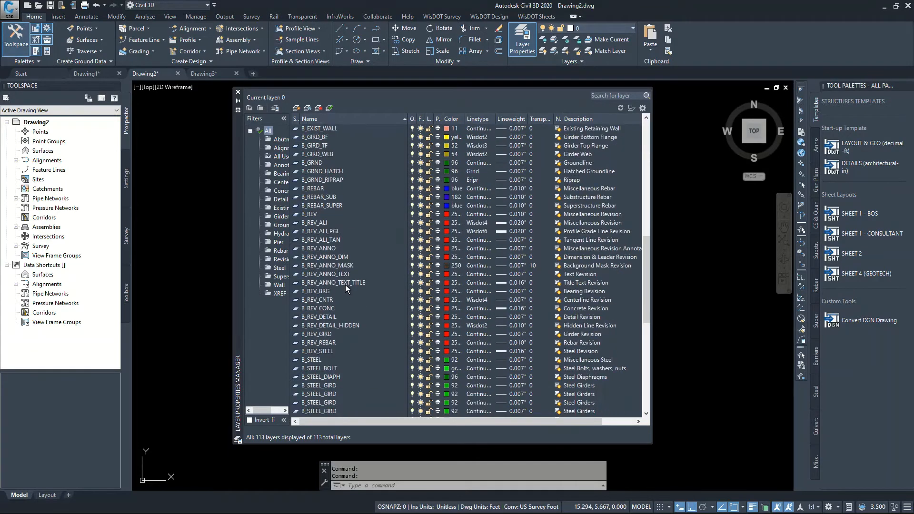
pyautogui.scroll(-3, 346, 293)
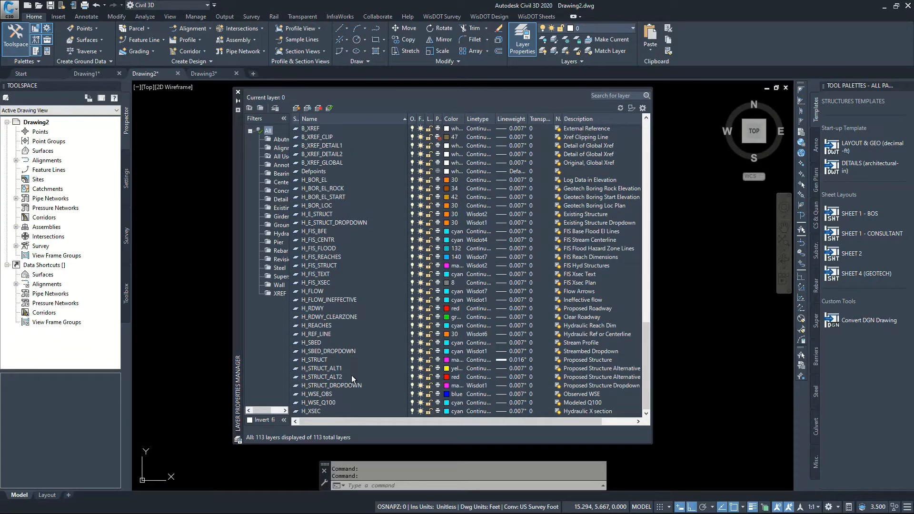
pyautogui.scroll(3, 347, 392)
pyautogui.moveTo(560, 120); pyautogui.dragTo(559, 121)
pyautogui.click(654, 132)
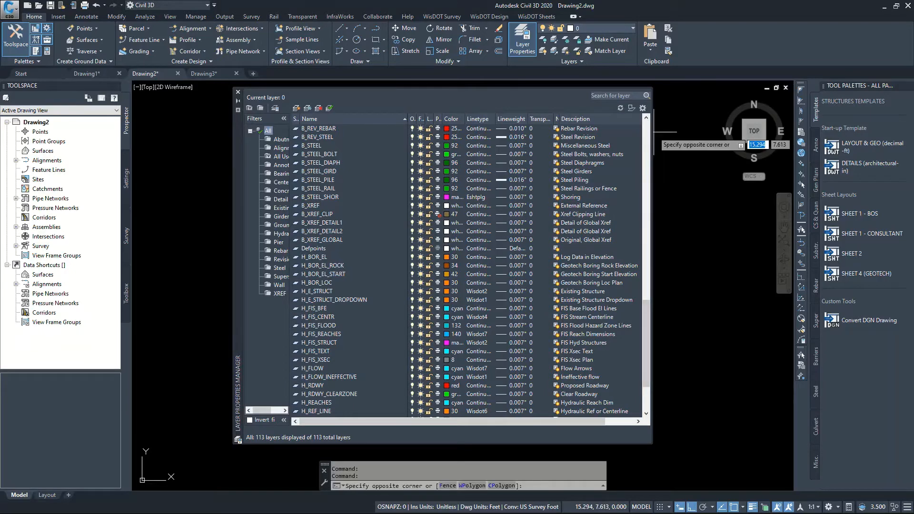
pyautogui.moveTo(653, 132); pyautogui.dragTo(729, 132)
pyautogui.scroll(20, 537, 217)
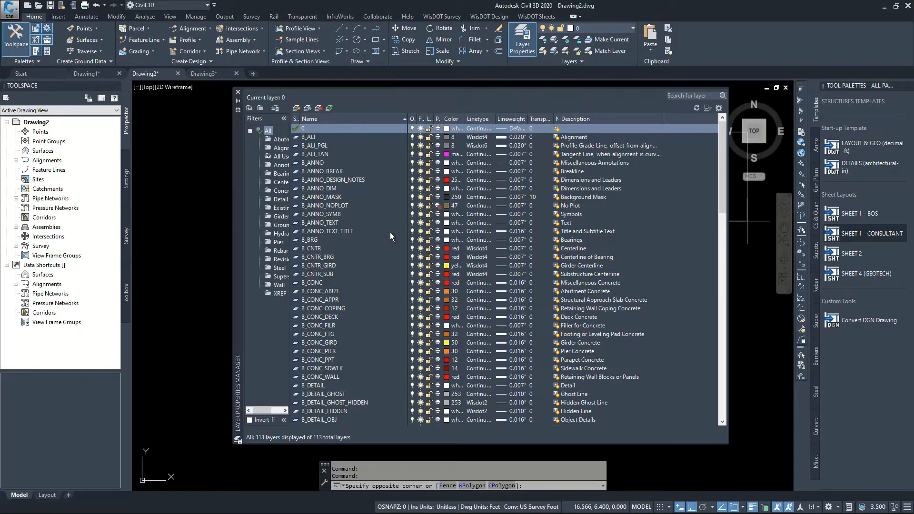
# Examine the concrete layers from B_CONC to B_CONC_WALL and the detail and existing-structure layers listed after them
pyautogui.click(330, 283)
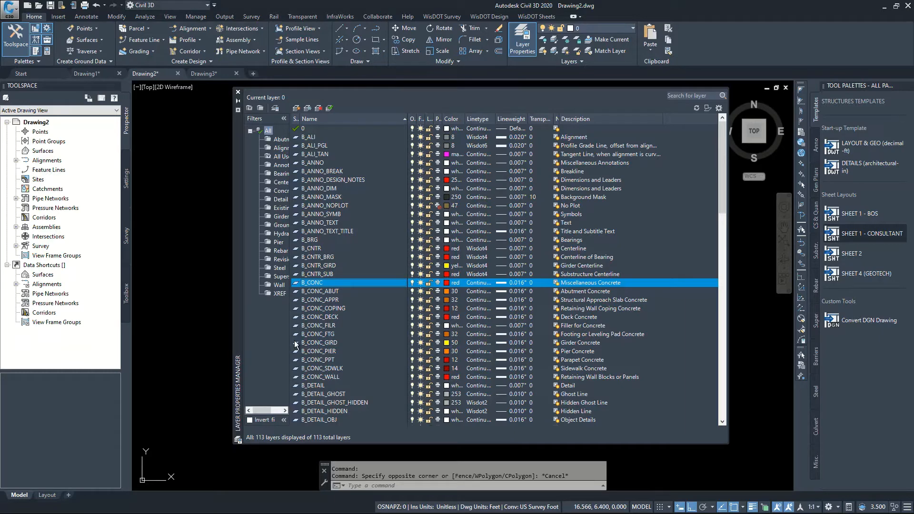
pyautogui.click(315, 377)
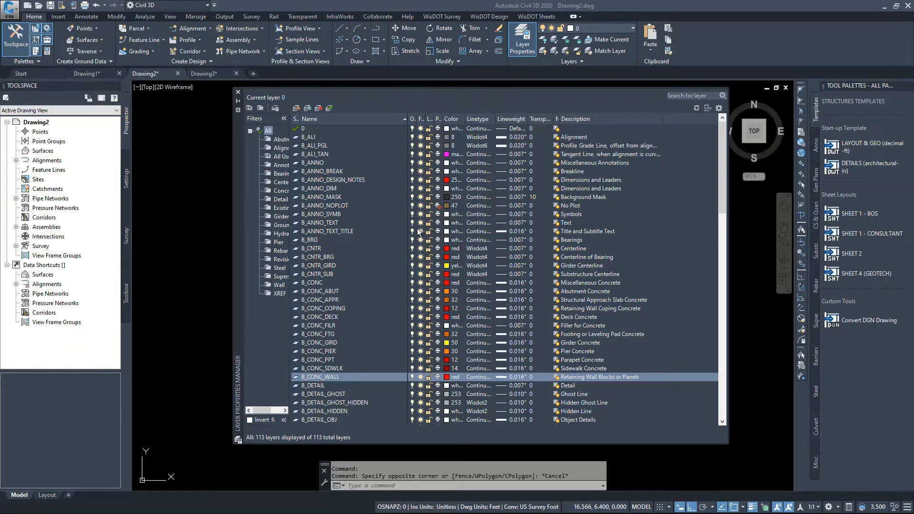
pyautogui.scroll(-2, 349, 269)
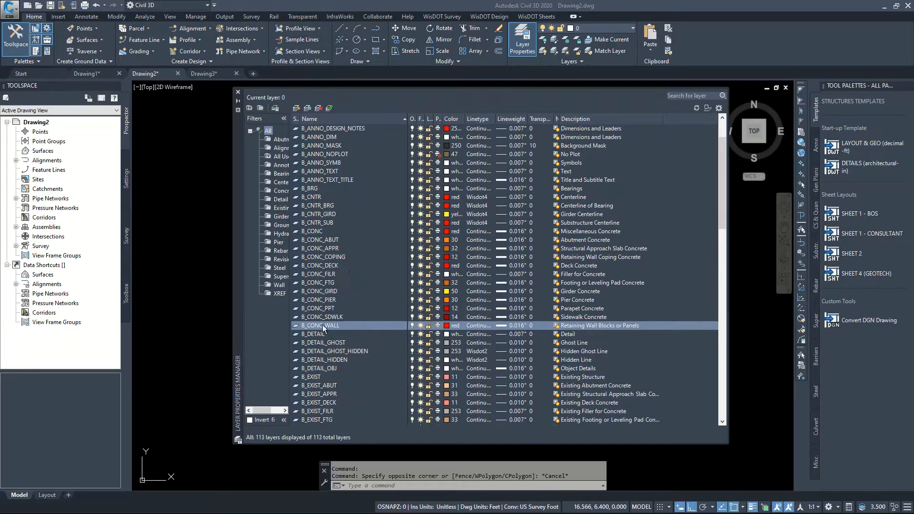
pyautogui.scroll(-2, 364, 346)
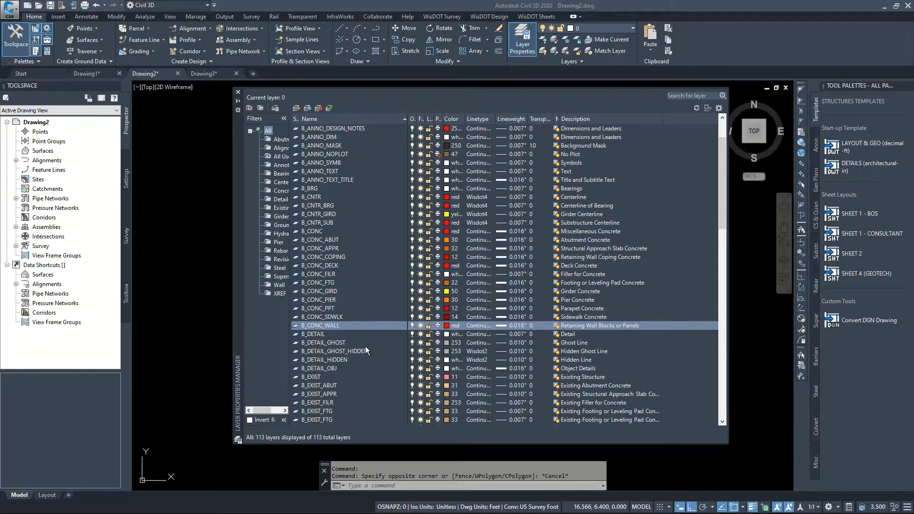
# Open the object properties with nothing selected and set the current linetype to Brkln
pyautogui.hotkey('ctrl', '1')
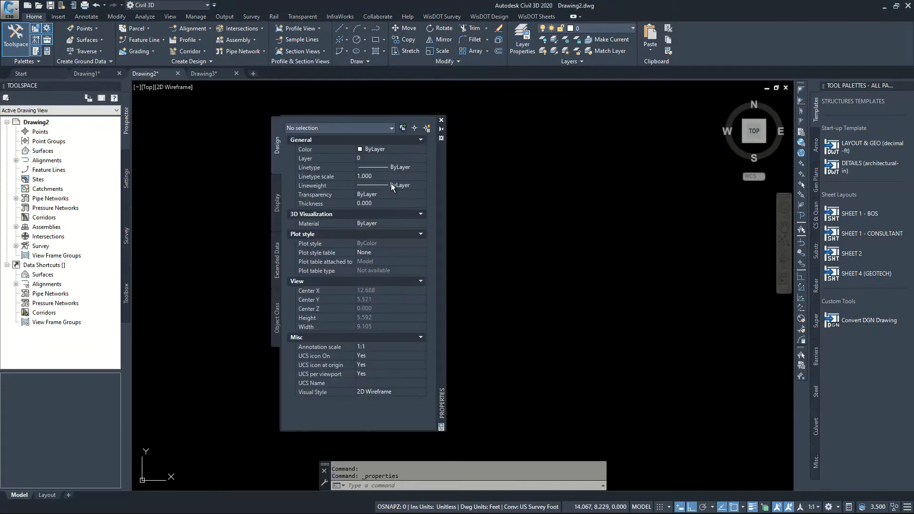
pyautogui.click(390, 168)
pyautogui.click(423, 168)
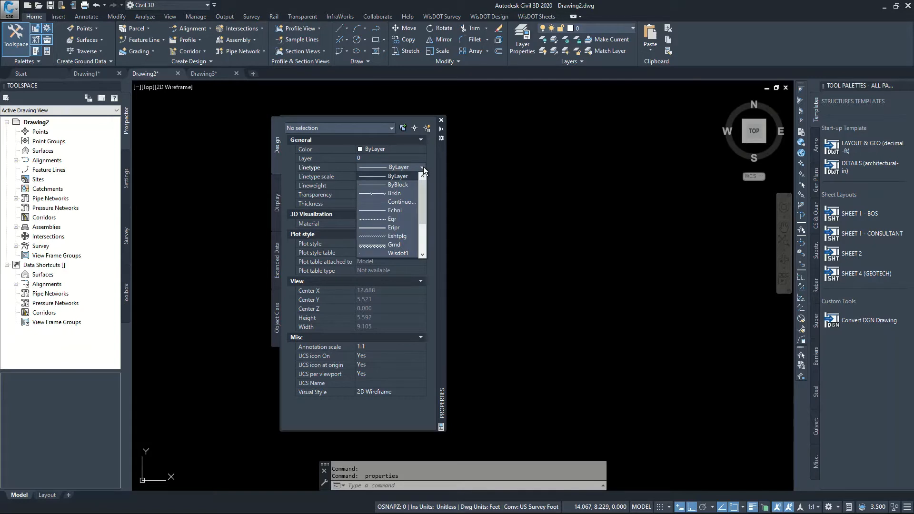
pyautogui.click(398, 194)
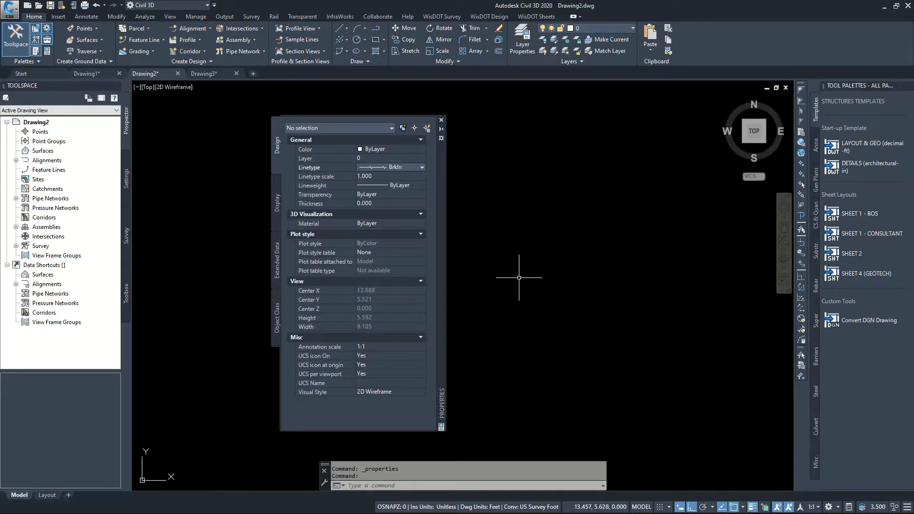
# Draw a horizontal Brkln line beside the existing dimensioned line, long enough to show the break symbol, and end the command
pyautogui.write('L')
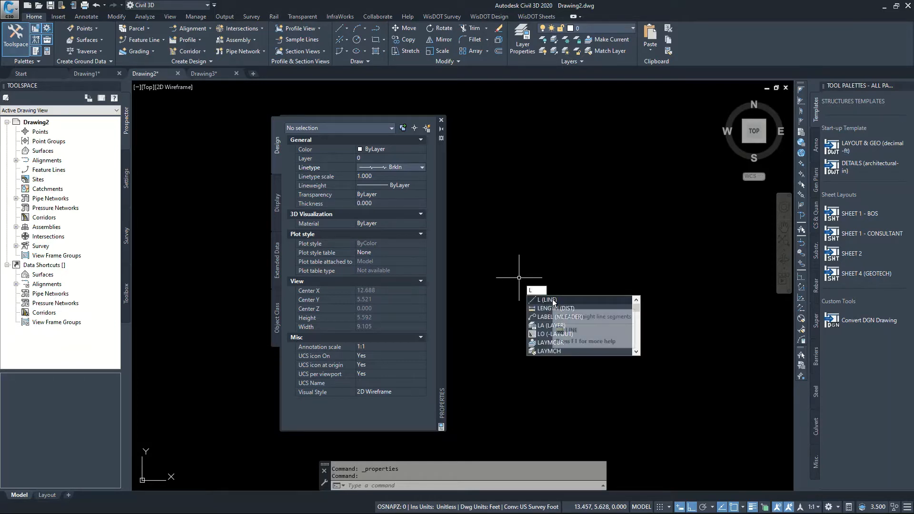
pyautogui.press('Return')
pyautogui.click(477, 297)
pyautogui.scroll(3, 517, 273)
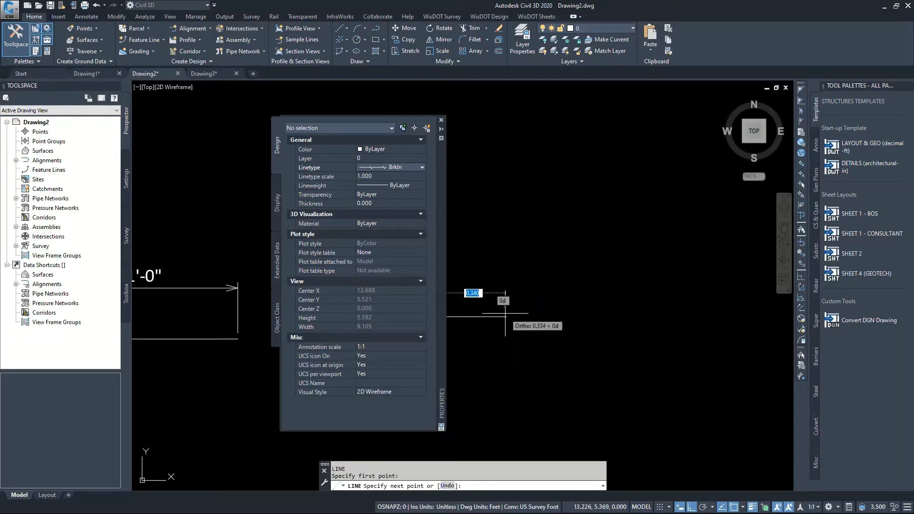
pyautogui.scroll(-5, 505, 313)
pyautogui.scroll(8, 494, 322)
pyautogui.scroll(-14, 716, 278)
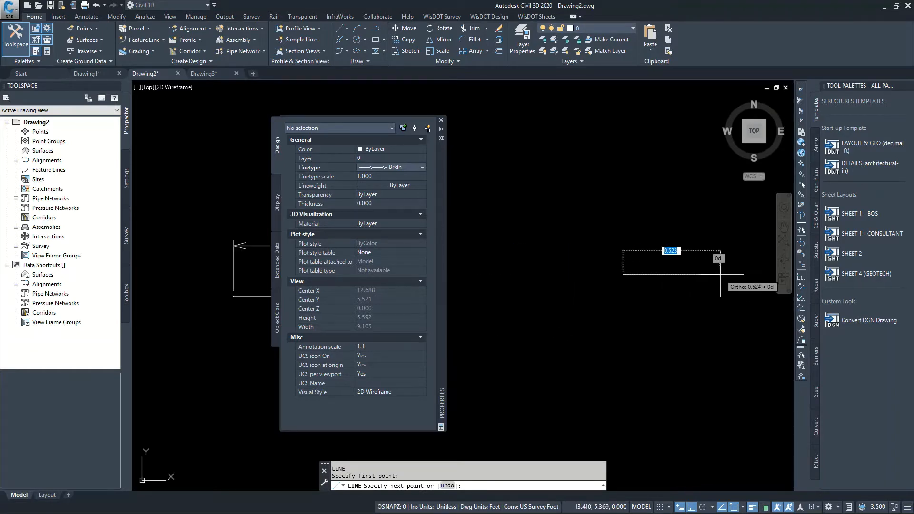
pyautogui.scroll(8, 670, 277)
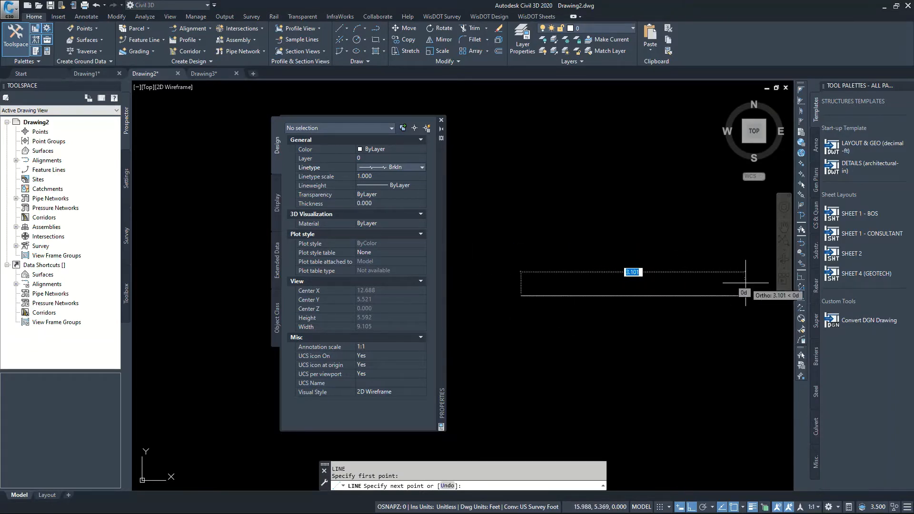
pyautogui.scroll(-8, 595, 274)
pyautogui.click(718, 275)
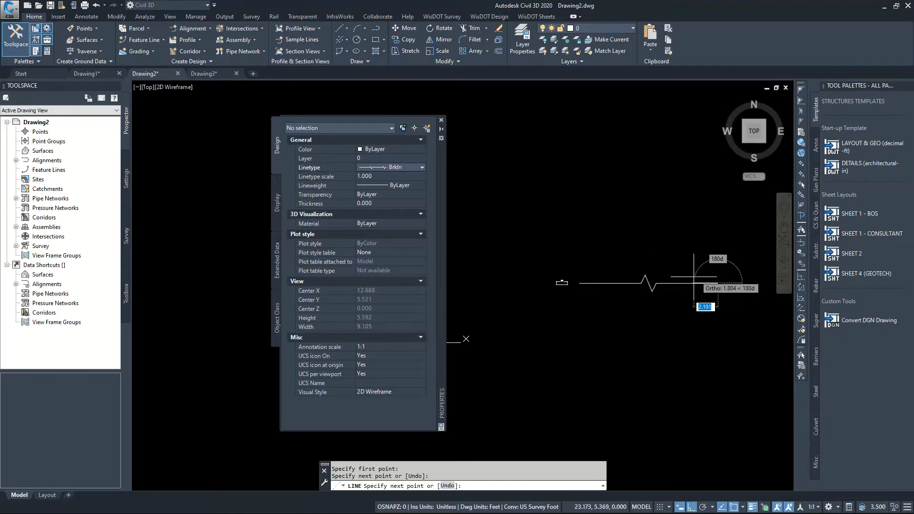
pyautogui.scroll(2, 694, 277)
pyautogui.press('Escape')
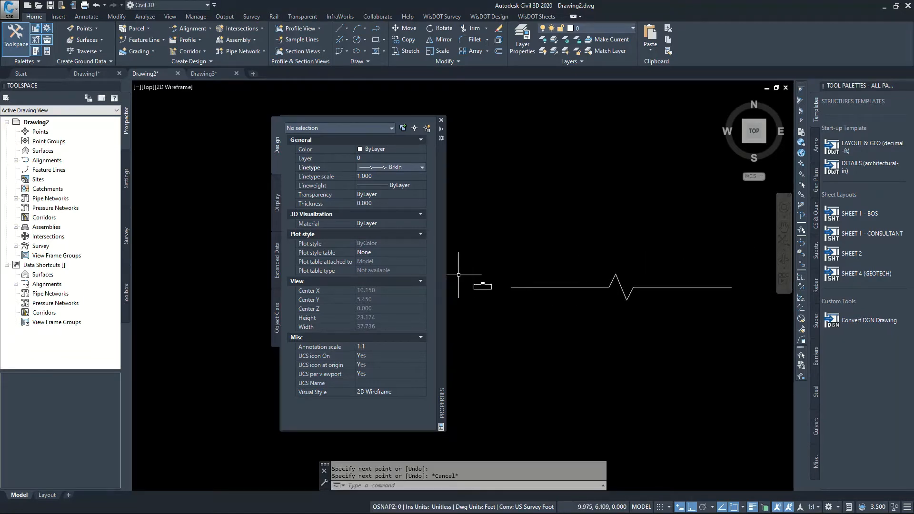
# Draw a second, longer horizontal Brkln line just below the first so the break symbol repeats along it, and end the command
pyautogui.scroll(-2, 462, 281)
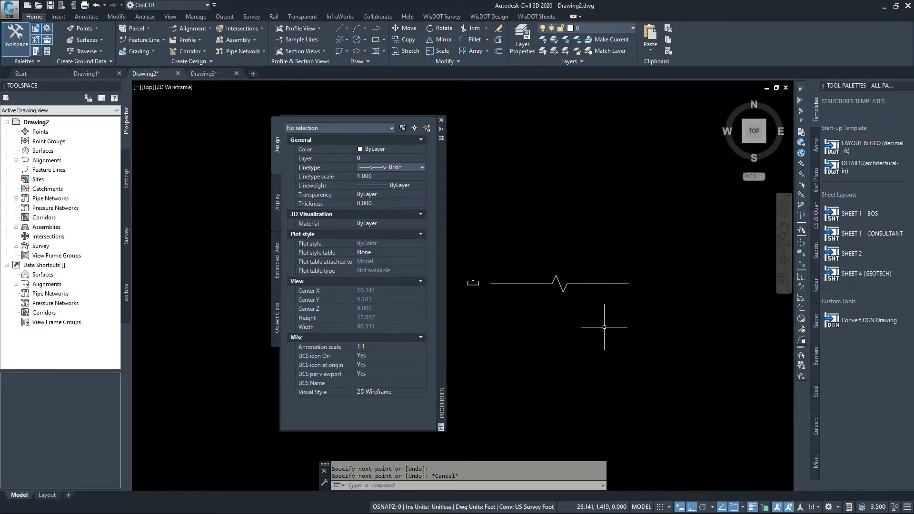
pyautogui.write('l')
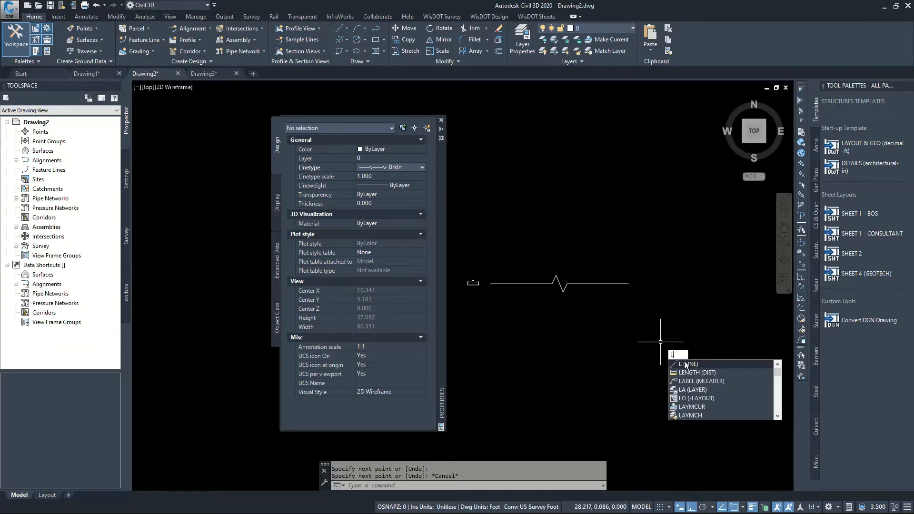
pyautogui.press('Return')
pyautogui.scroll(-2, 523, 314)
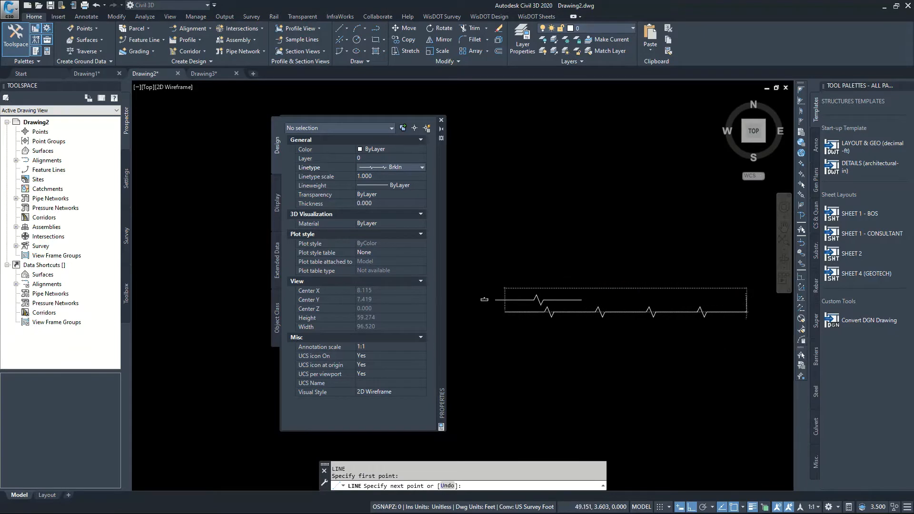
pyautogui.click(747, 312)
pyautogui.press('Escape')
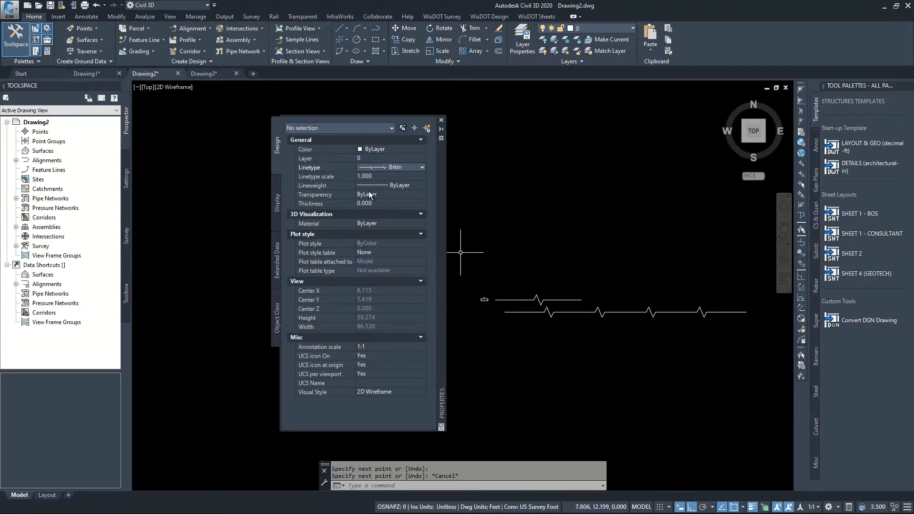
# Set the current linetype to Grnd and make B_GRND_HATCH the current layer
pyautogui.click(387, 169)
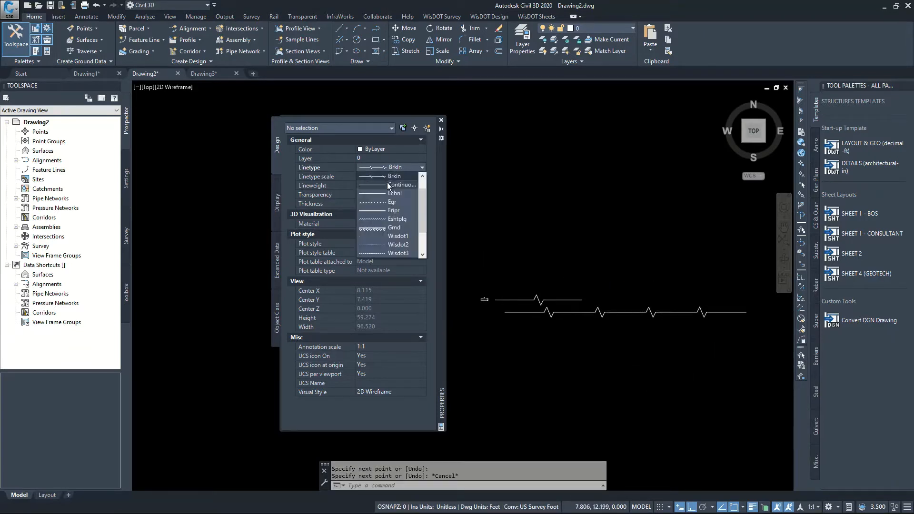
pyautogui.click(393, 228)
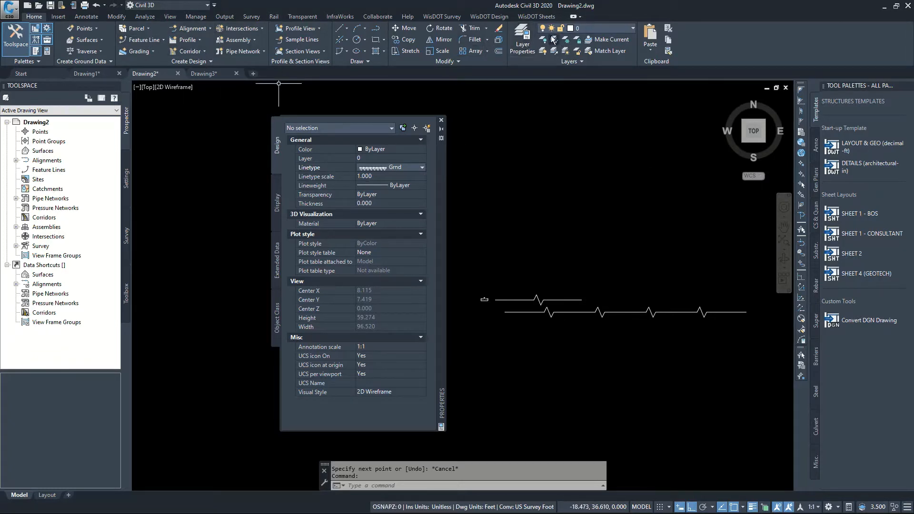
pyautogui.click(588, 30)
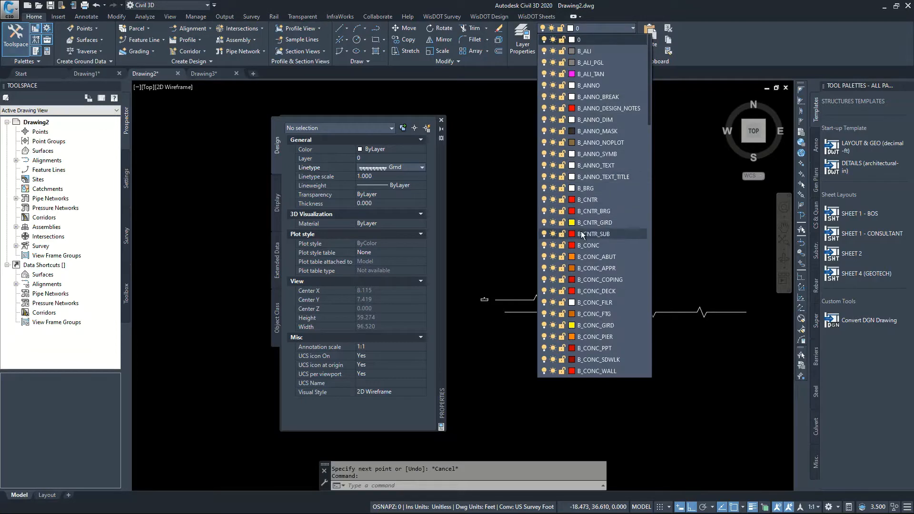
pyautogui.click(652, 82)
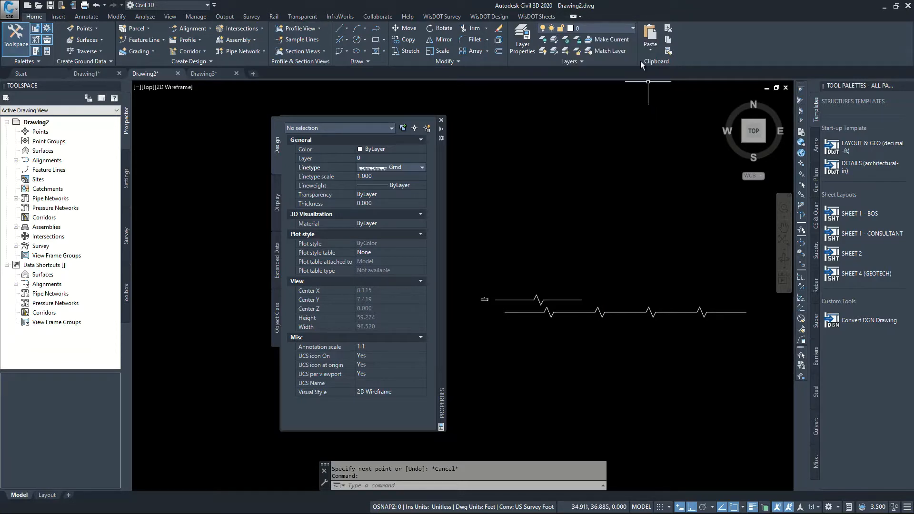
pyautogui.click(629, 28)
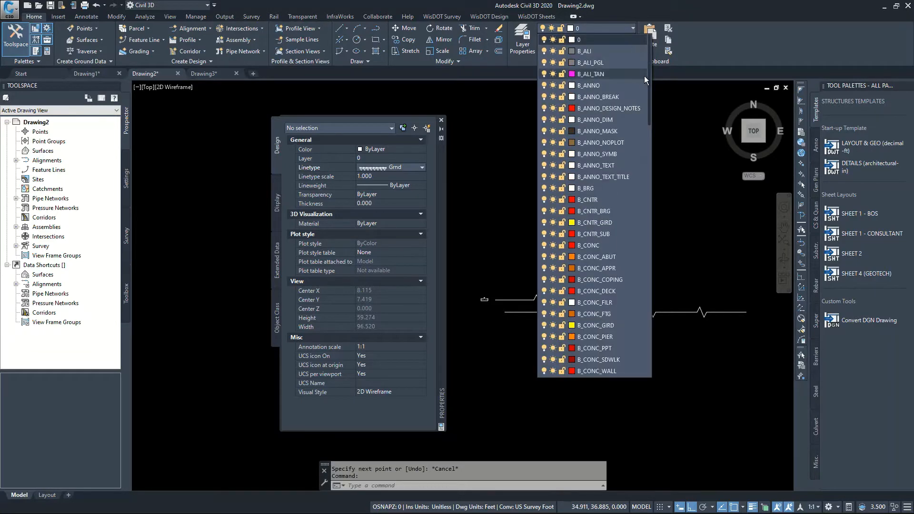
pyautogui.moveTo(650, 79); pyautogui.dragTo(628, 188)
pyautogui.click(603, 188)
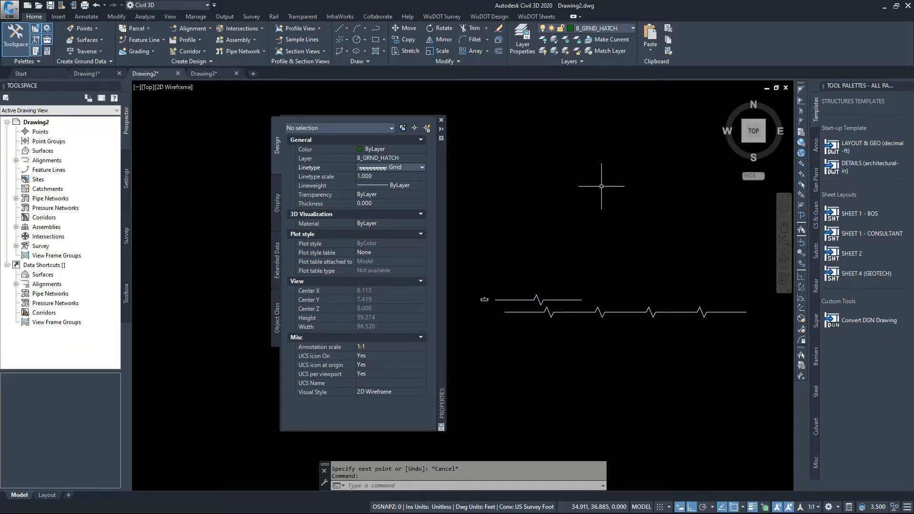
# Set the current linetype to ByLayer and draw a horizontal line about 29.7 units long above the break lines
pyautogui.click(403, 167)
pyautogui.scroll(3, 421, 201)
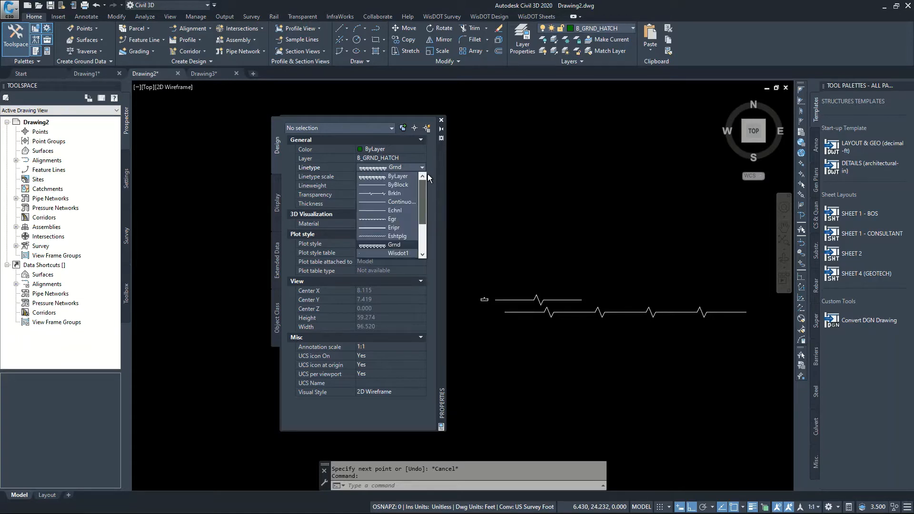
pyautogui.click(388, 176)
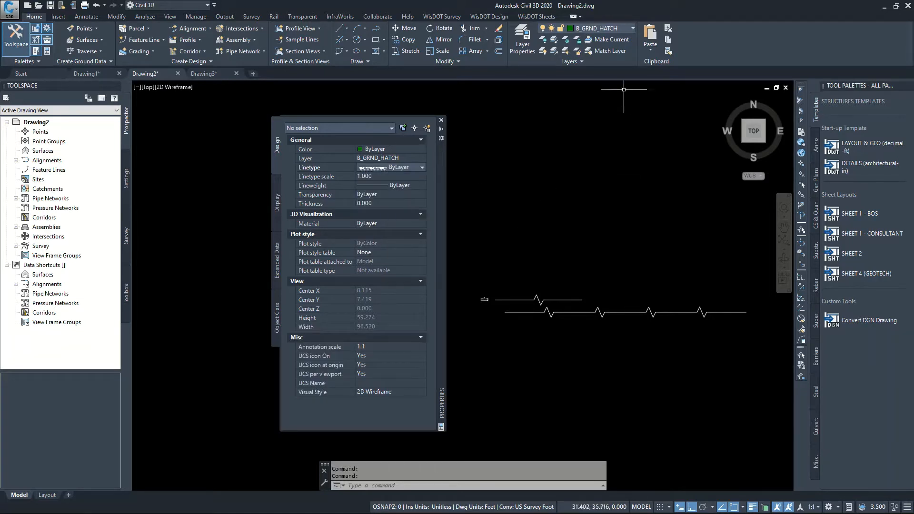
pyautogui.write('l')
pyautogui.press('Return')
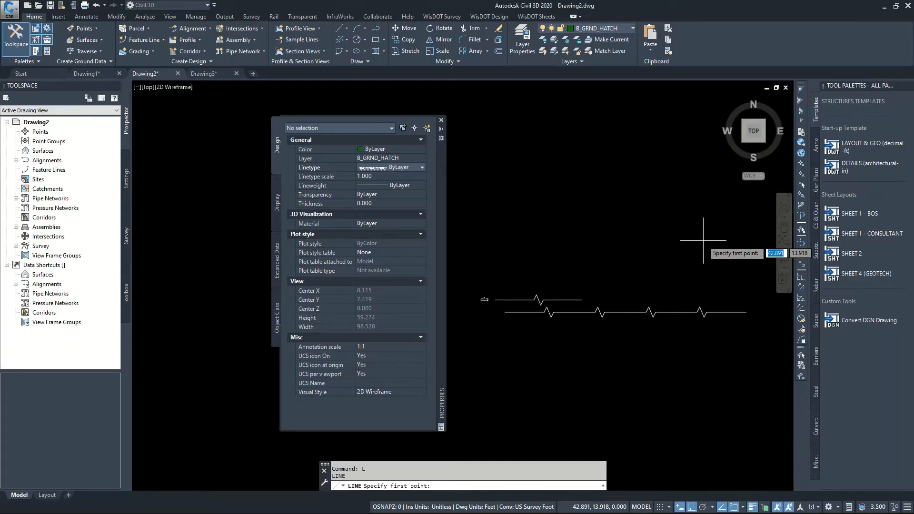
pyautogui.click(481, 254)
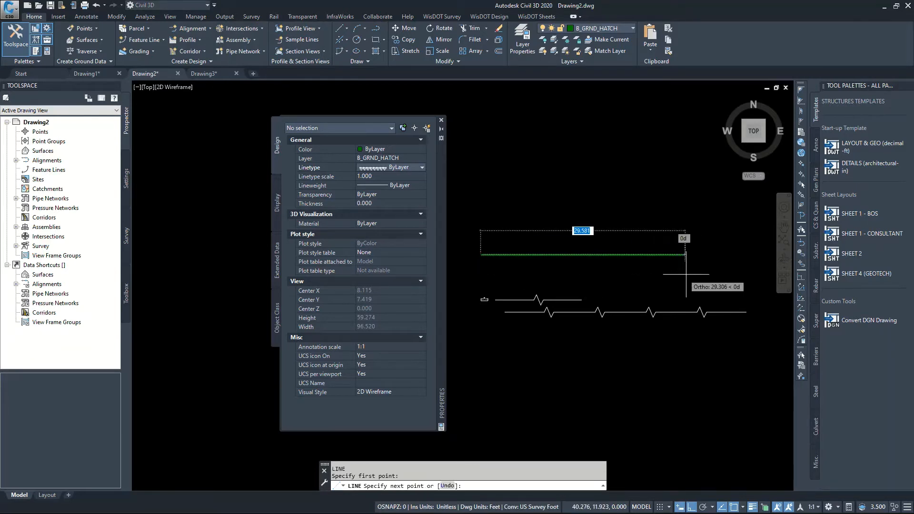
pyautogui.click(686, 256)
pyautogui.press('Escape')
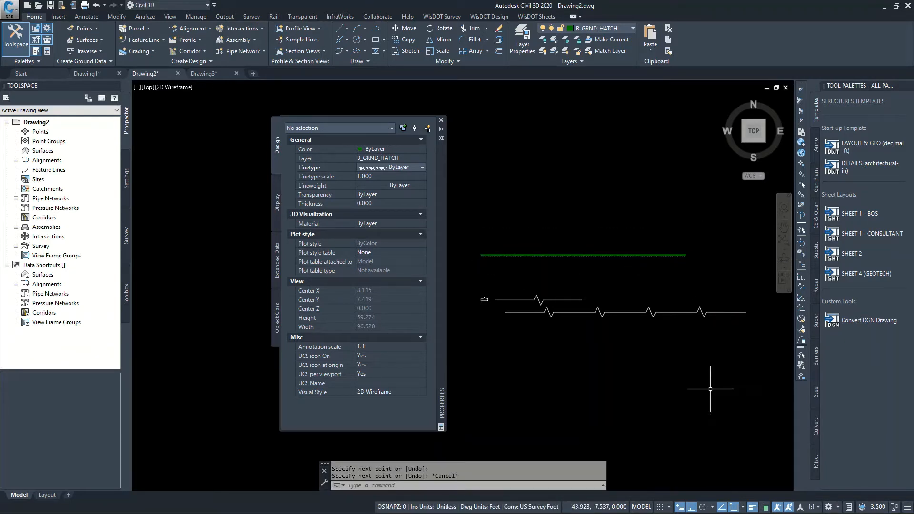
# Change the annotation scale to 3.00 and on to 4.00 to compare how the ground hatch line displays
pyautogui.click(813, 508)
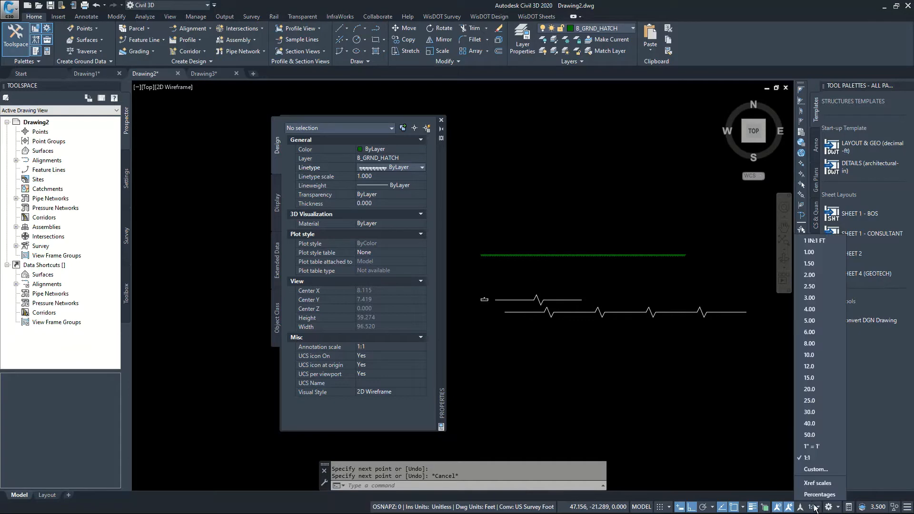
pyautogui.click(822, 299)
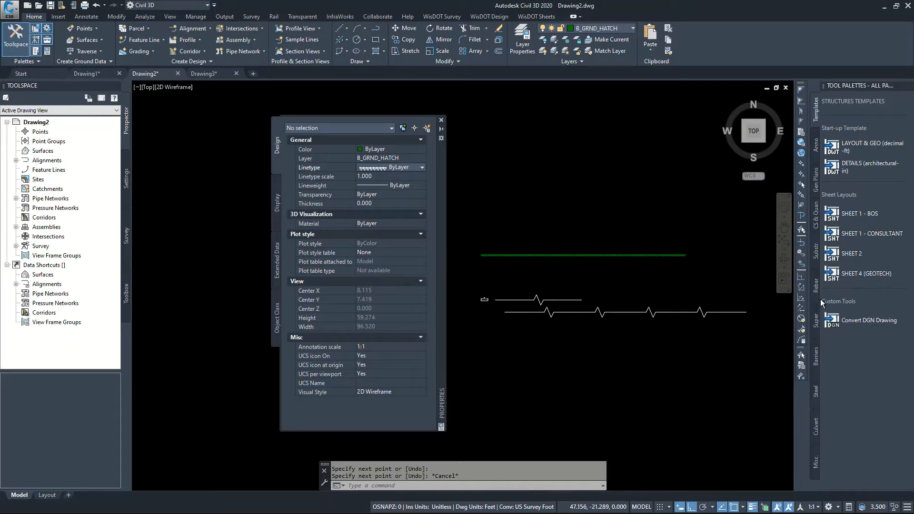
pyautogui.click(809, 508)
pyautogui.click(808, 324)
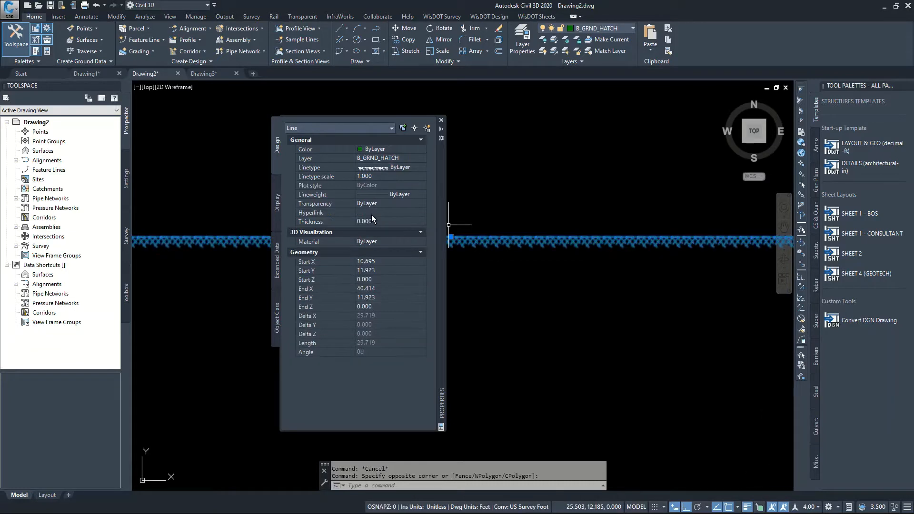
pyautogui.press('Escape')
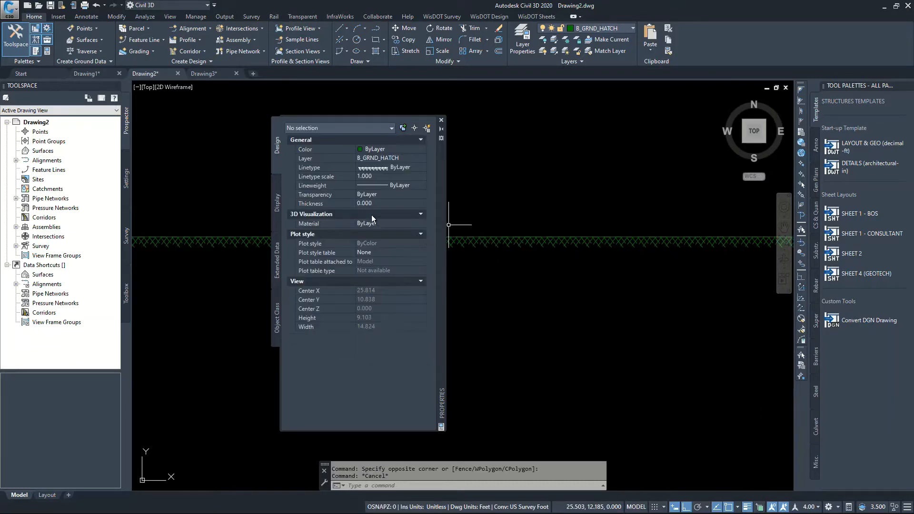
# Examine the ground hatch line's pattern up close and from afar, and check the selected line's properties
pyautogui.click(500, 242)
pyautogui.press('Escape')
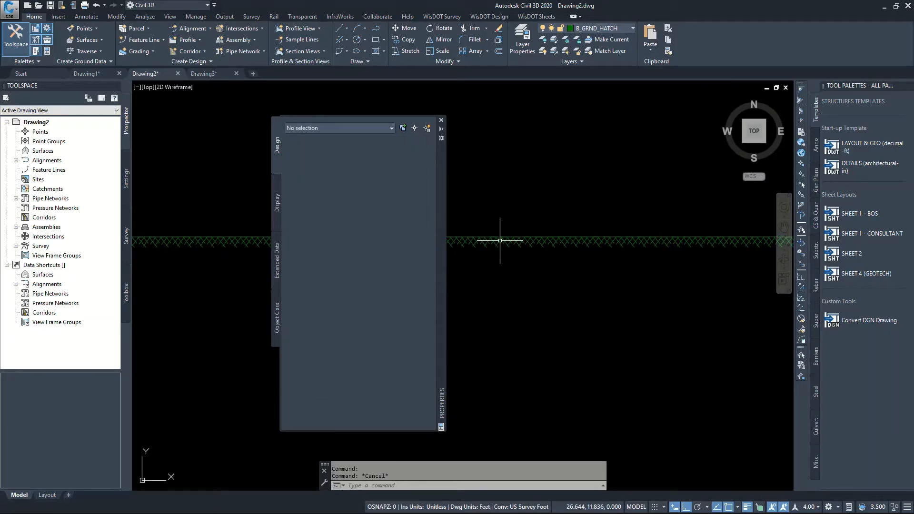
pyautogui.scroll(-3, 543, 301)
pyautogui.scroll(-2, 543, 301)
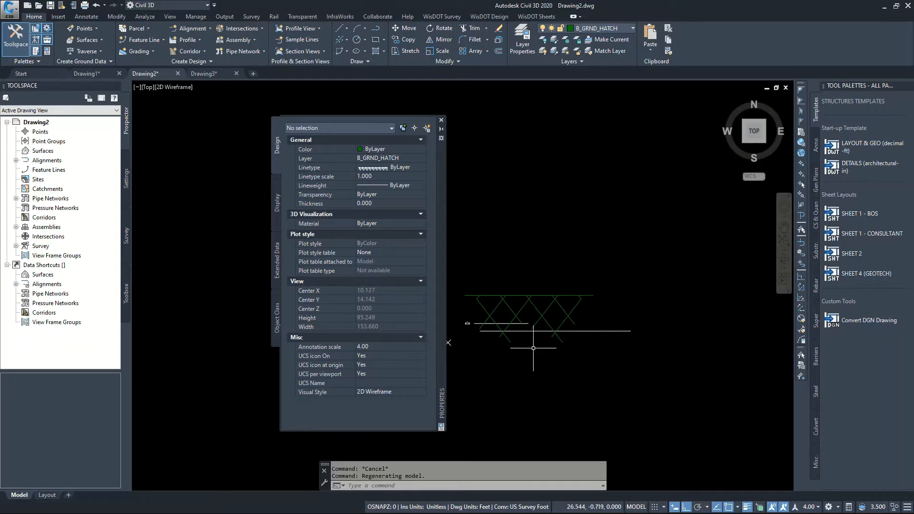
pyautogui.scroll(2, 532, 319)
pyautogui.press('Escape')
pyautogui.click(527, 284)
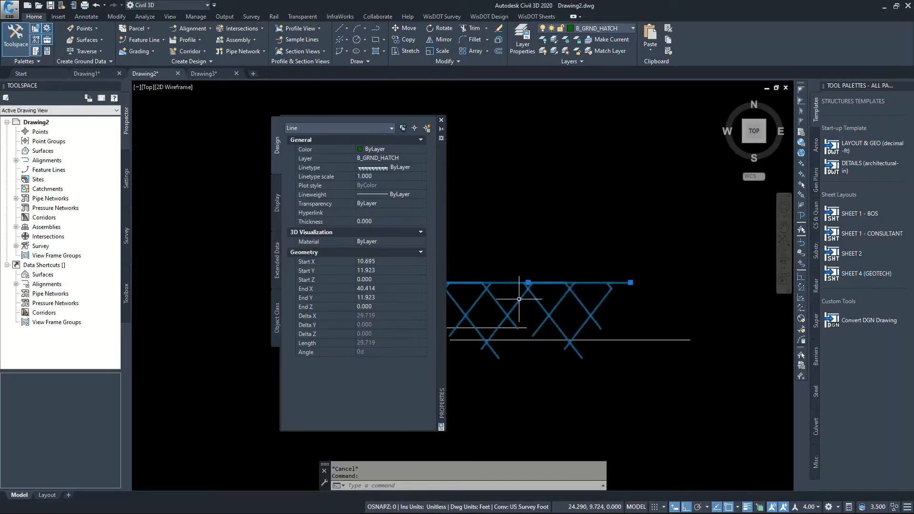
pyautogui.scroll(-2, 634, 327)
pyautogui.scroll(2, 490, 282)
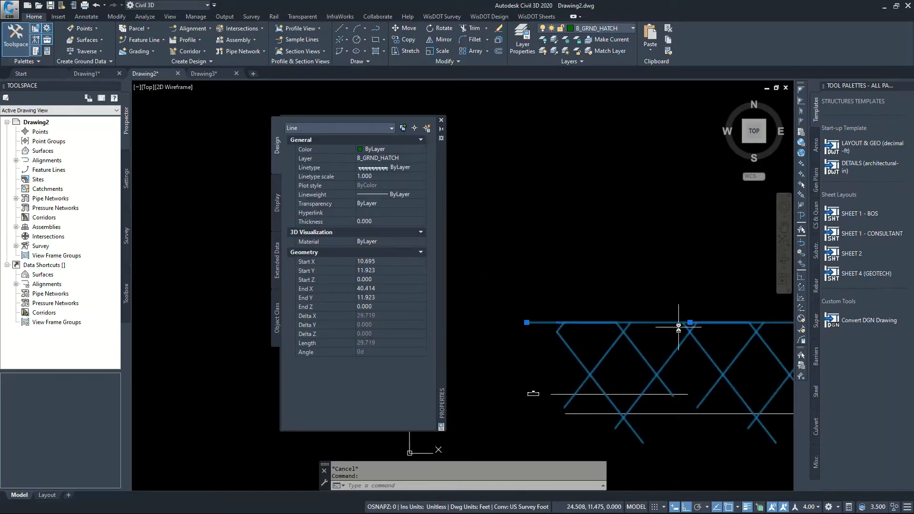
pyautogui.scroll(-1, 678, 328)
pyautogui.press('Escape')
pyautogui.scroll(-1, 627, 323)
pyautogui.scroll(2, 719, 333)
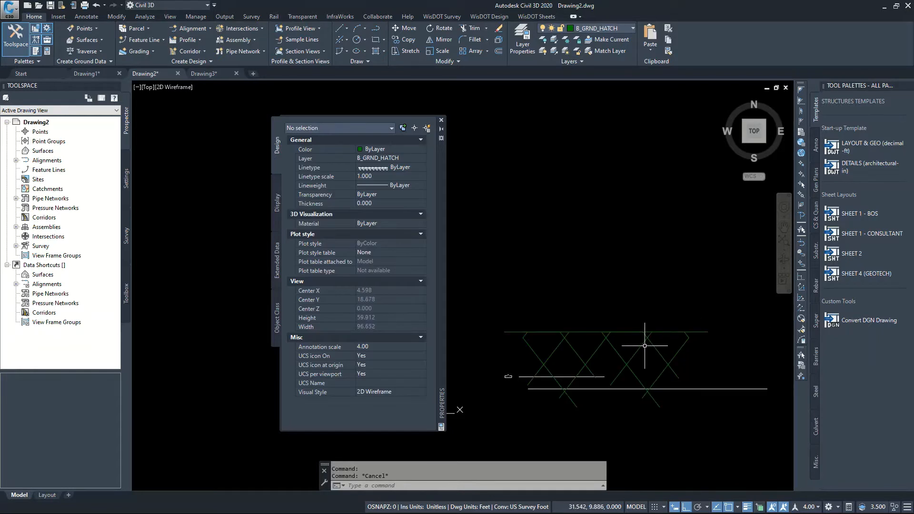
# Set the annotation scale to 2.00 to check its effect on the ground hatch line, leaving nothing selected
pyautogui.click(704, 332)
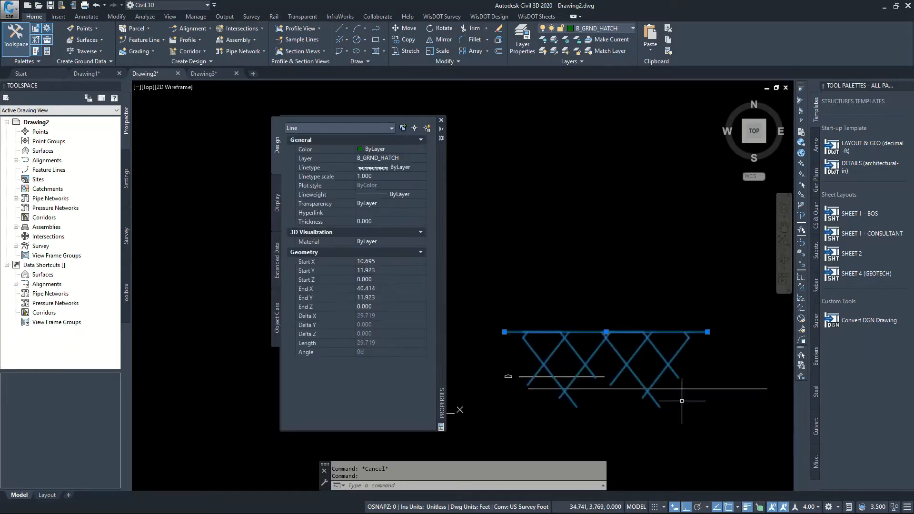
pyautogui.click(809, 507)
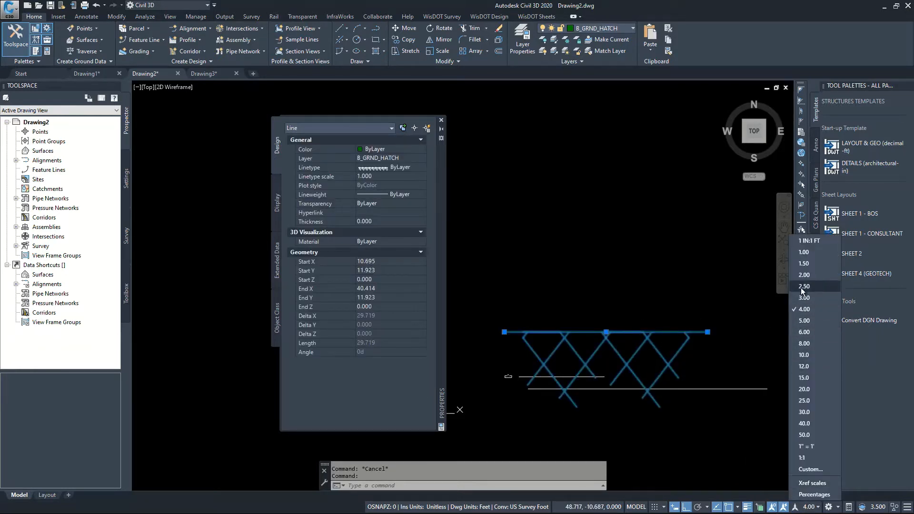
pyautogui.click(802, 275)
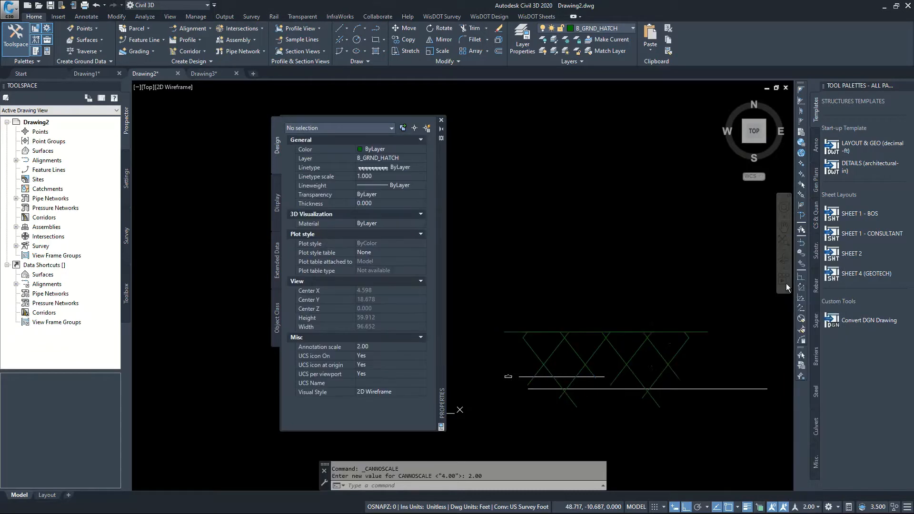
pyautogui.click(646, 357)
pyautogui.click(604, 294)
pyautogui.press('Escape')
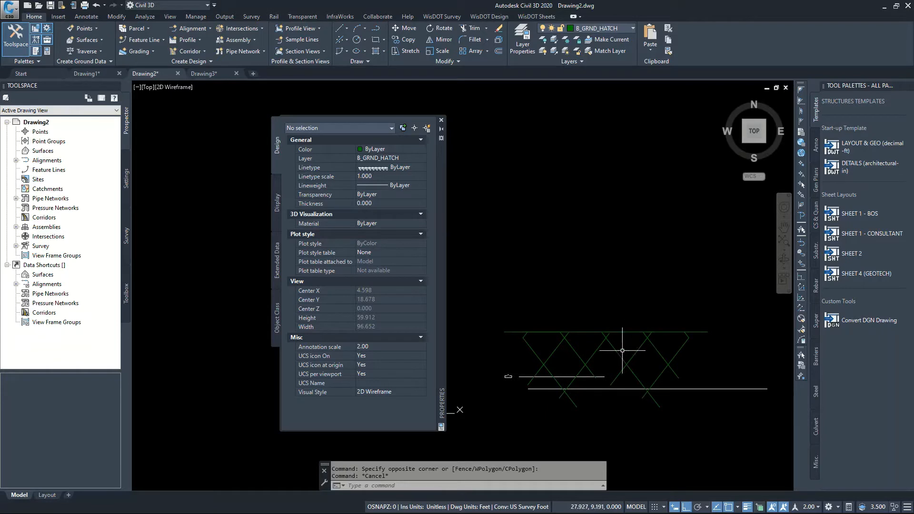
pyautogui.scroll(2, 622, 393)
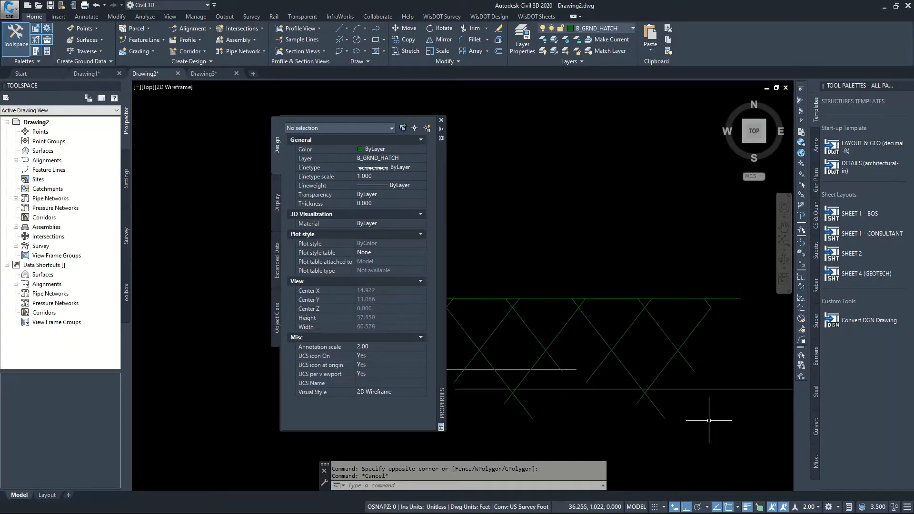
pyautogui.press('Escape')
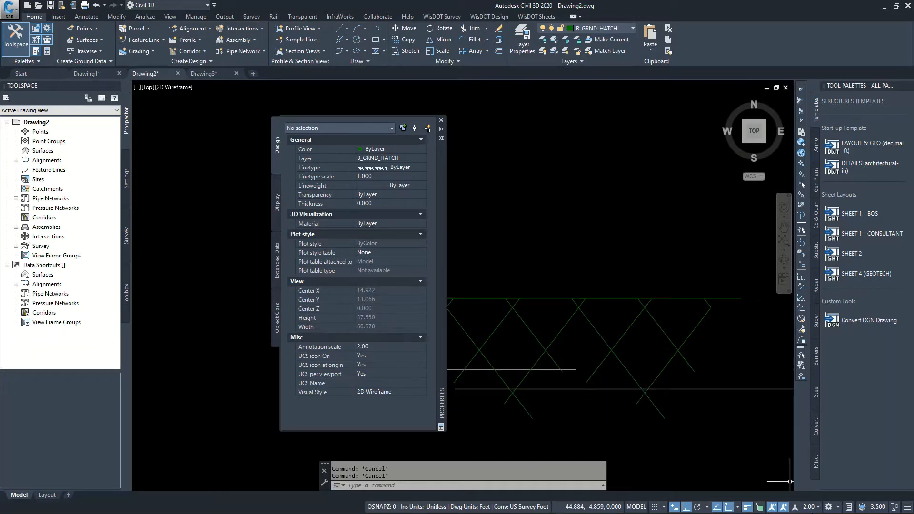
# Open the drawing scale list for editing, review the paper and drawing units of scale 1.00, and close it without changes
pyautogui.click(814, 507)
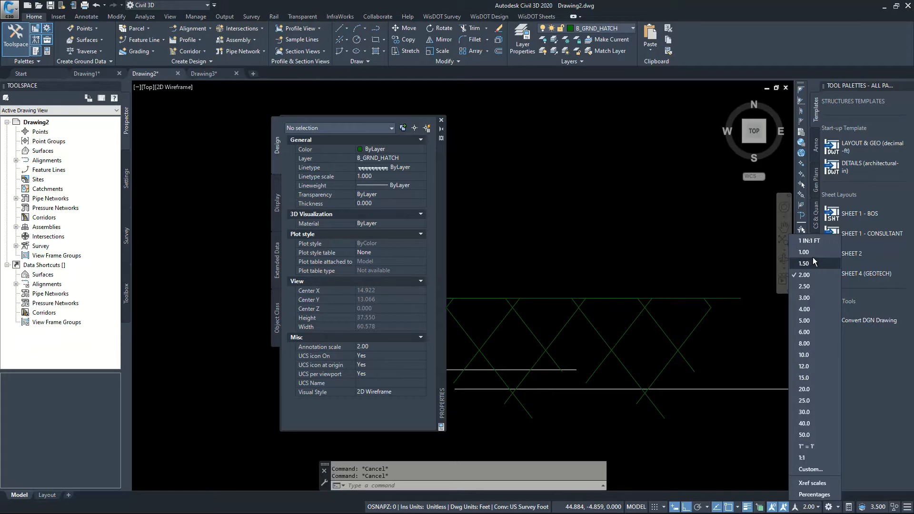
pyautogui.click(812, 473)
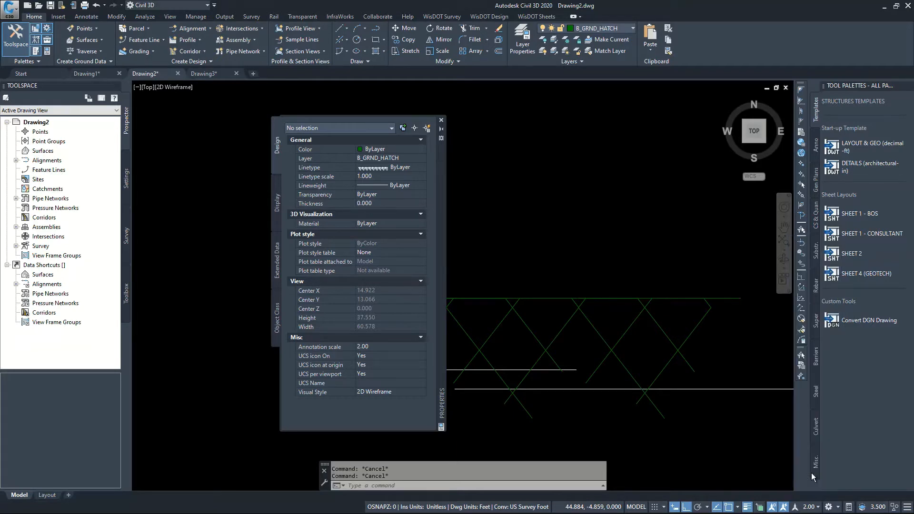
pyautogui.click(438, 213)
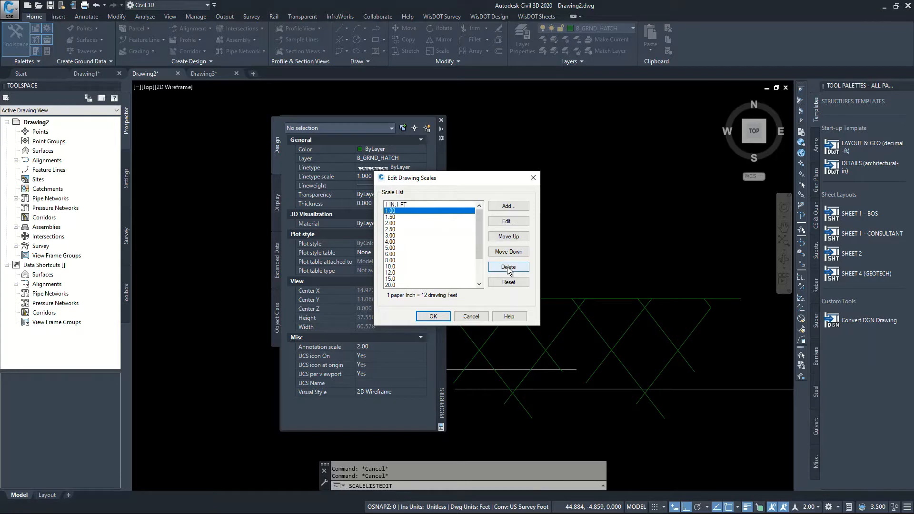
pyautogui.click(508, 220)
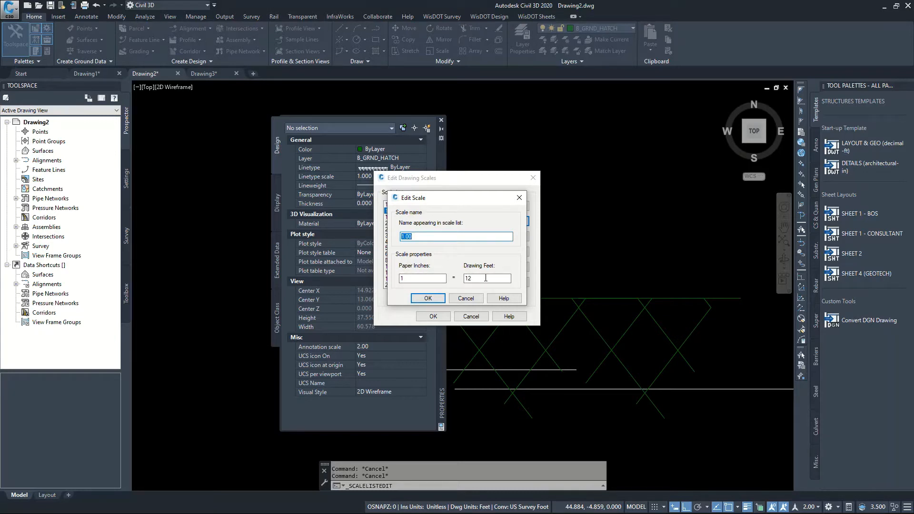
pyautogui.click(465, 299)
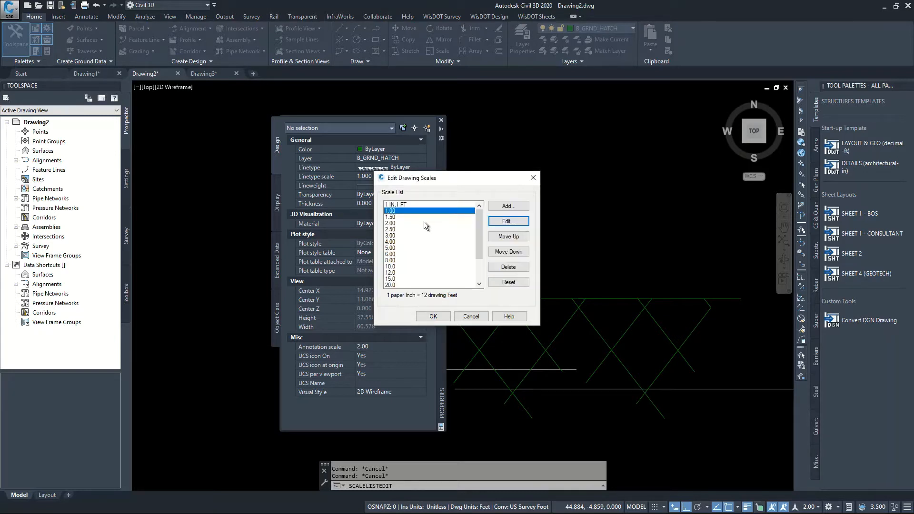
pyautogui.click(470, 316)
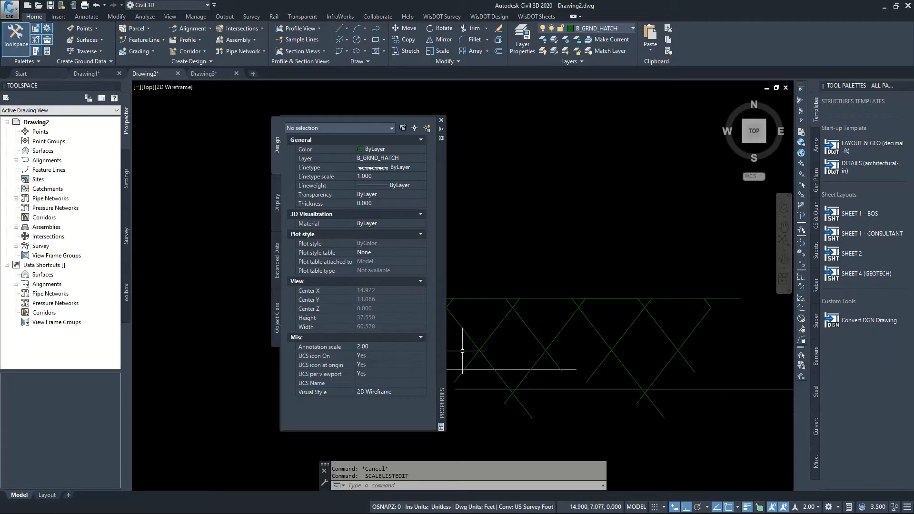
# Review the list of available annotation scales without changing the current scale
pyautogui.scroll(-4, 533, 339)
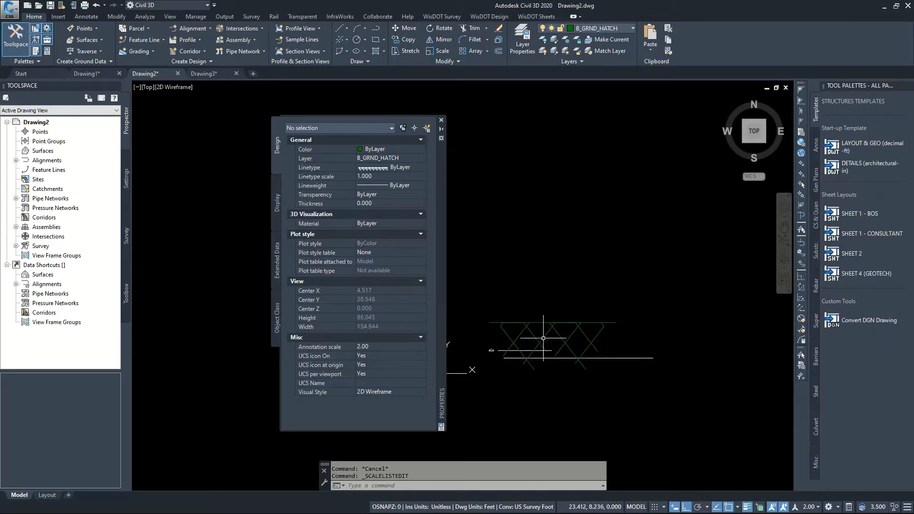
pyautogui.click(810, 507)
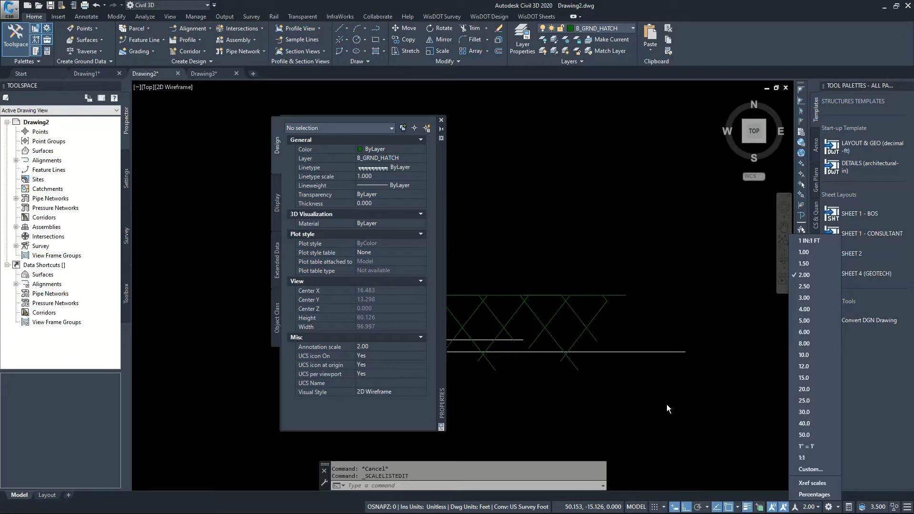
pyautogui.click(585, 398)
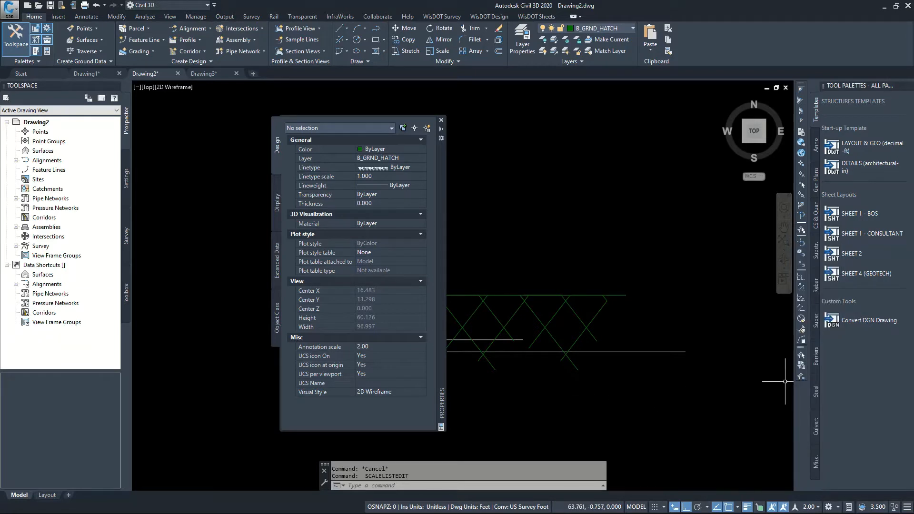
# Add multiline text reading "Text" in the Annotative text style above the ground hatch line and save it
pyautogui.click(86, 17)
pyautogui.click(192, 27)
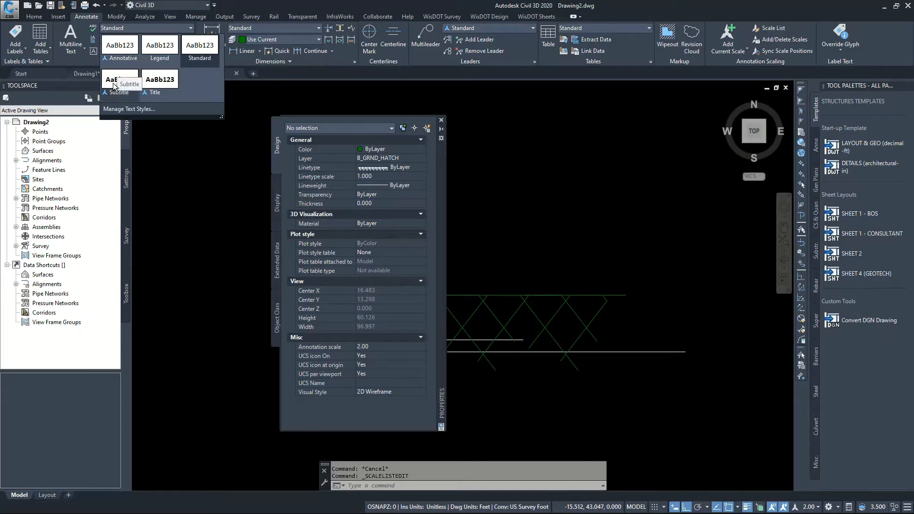
pyautogui.click(102, 44)
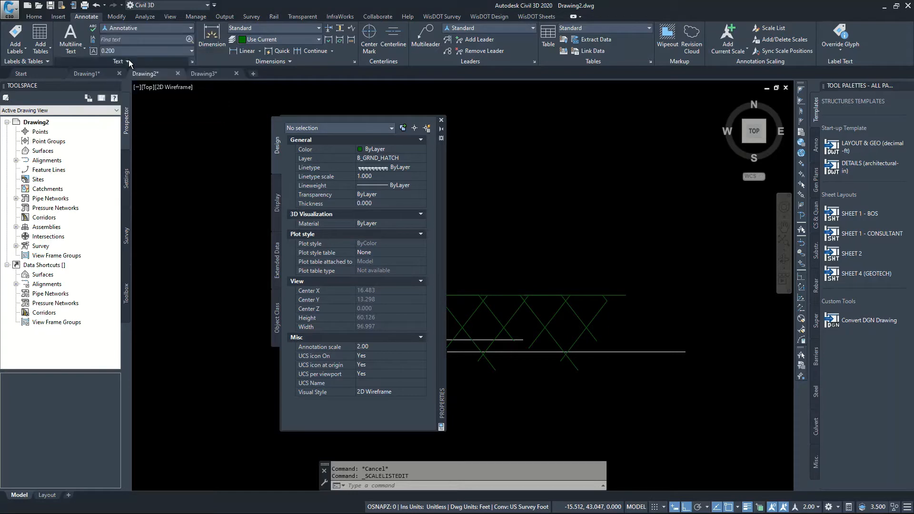
pyautogui.click(81, 49)
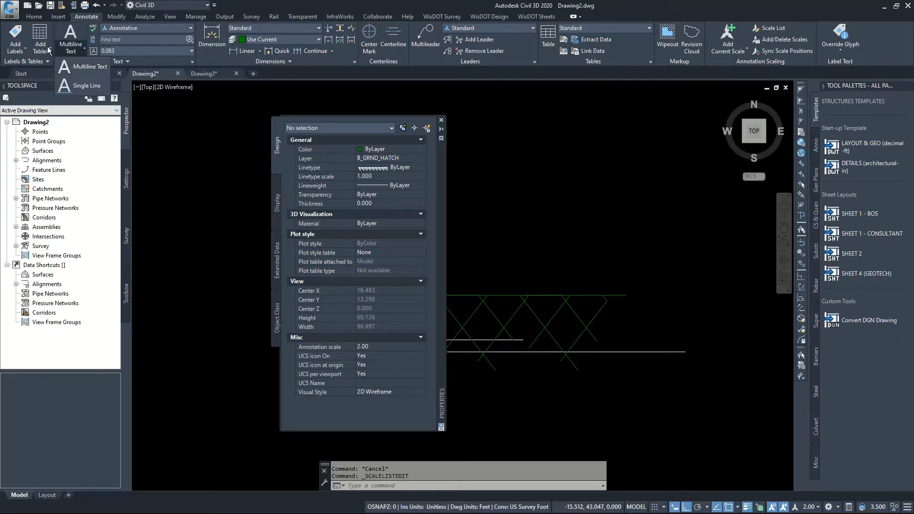
pyautogui.click(66, 66)
pyautogui.click(534, 160)
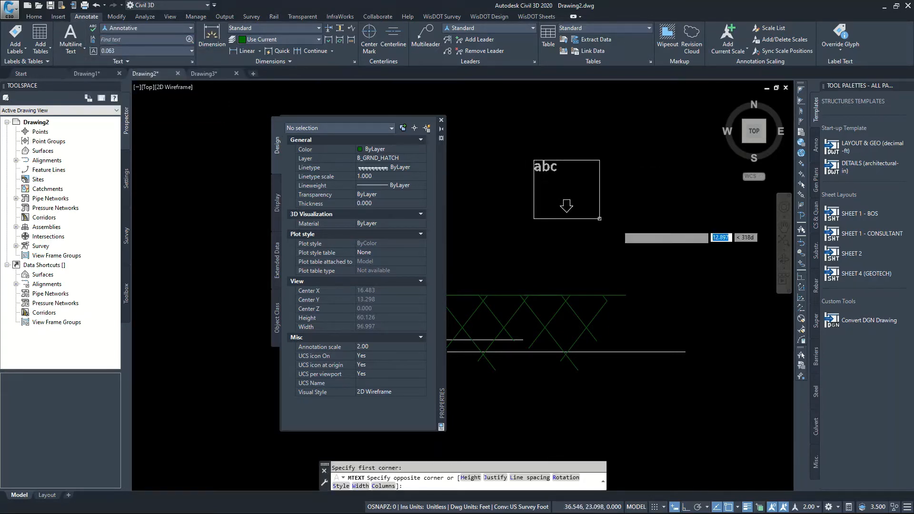
pyautogui.click(677, 214)
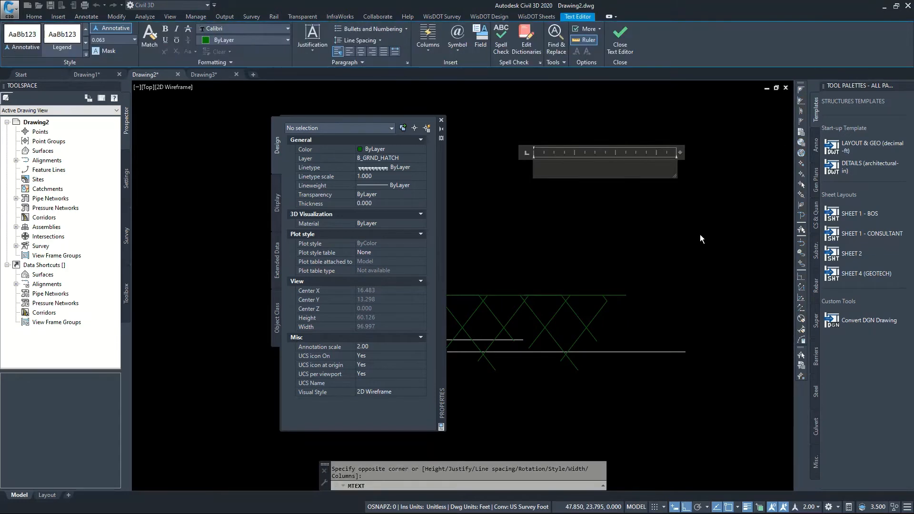
pyautogui.write('Text')
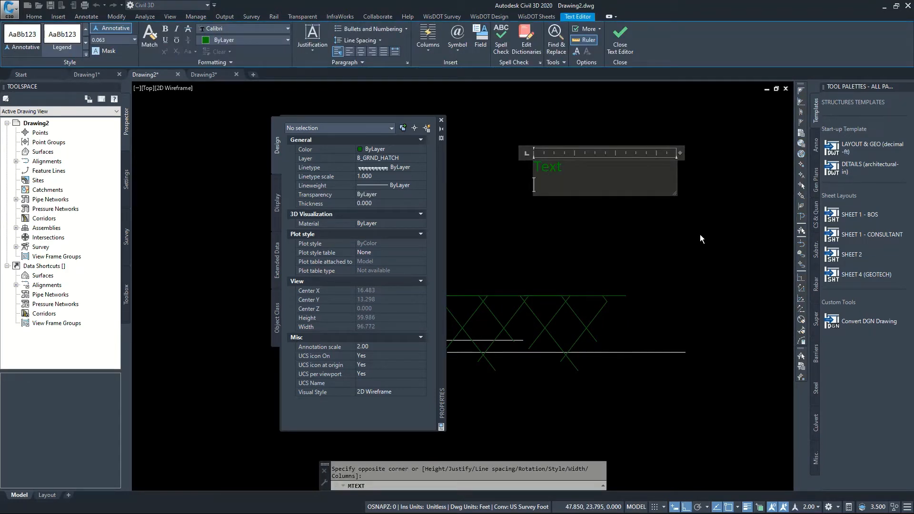
pyautogui.press('Escape')
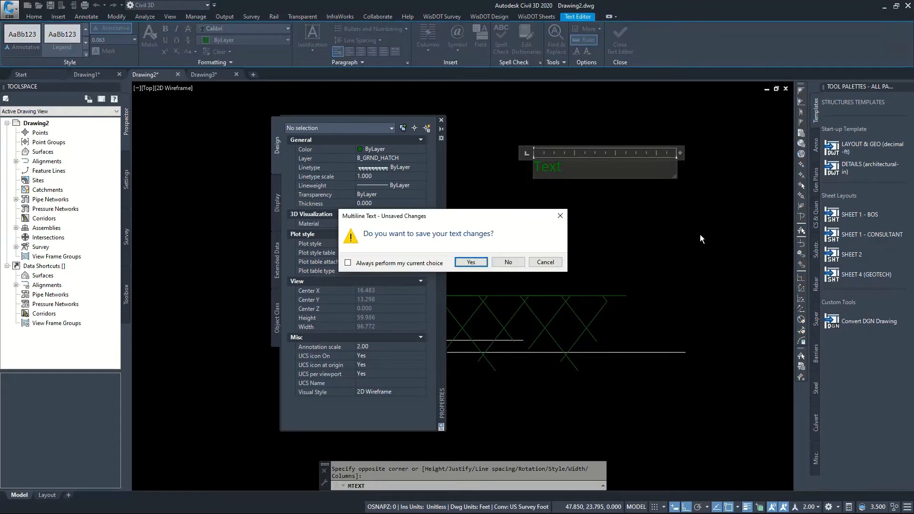
pyautogui.click(471, 262)
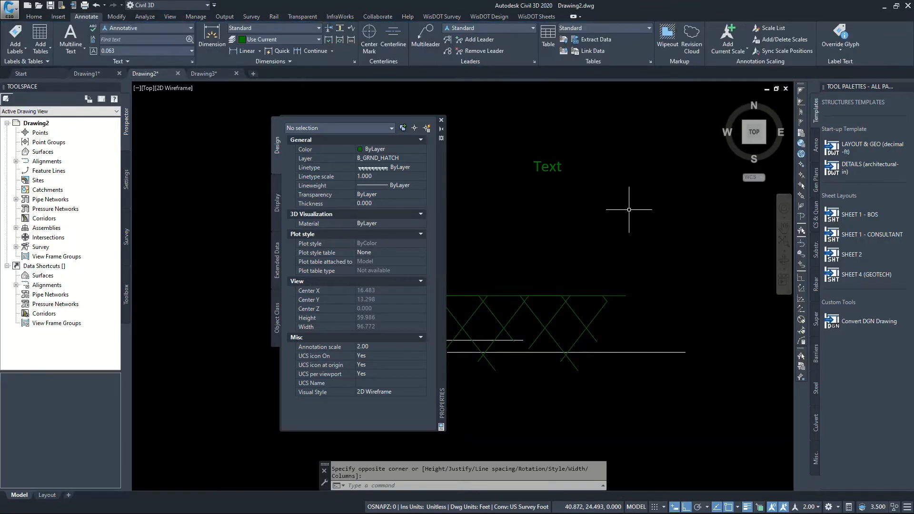
# Assign the "Text" note to layer B_ANNO_TEXT, check its properties, and leave nothing selected
pyautogui.click(619, 197)
pyautogui.click(537, 149)
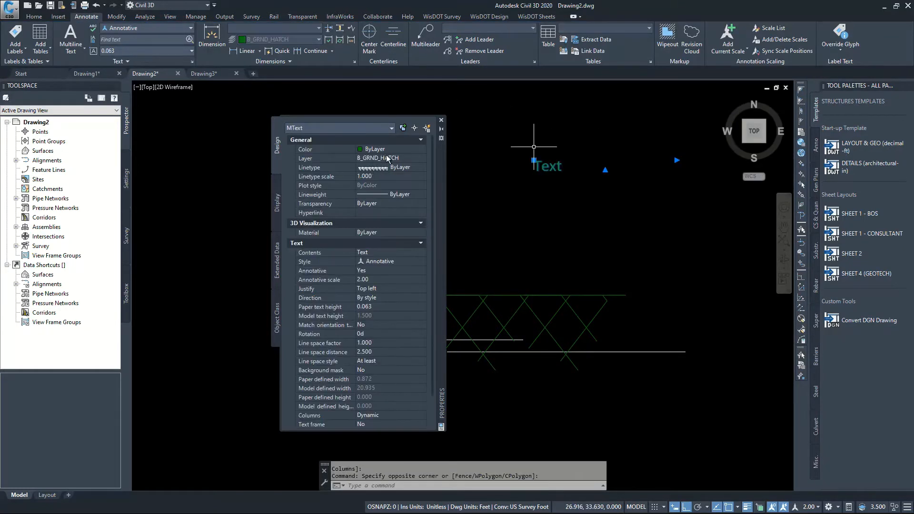
pyautogui.click(419, 157)
pyautogui.moveTo(421, 203); pyautogui.dragTo(424, 180)
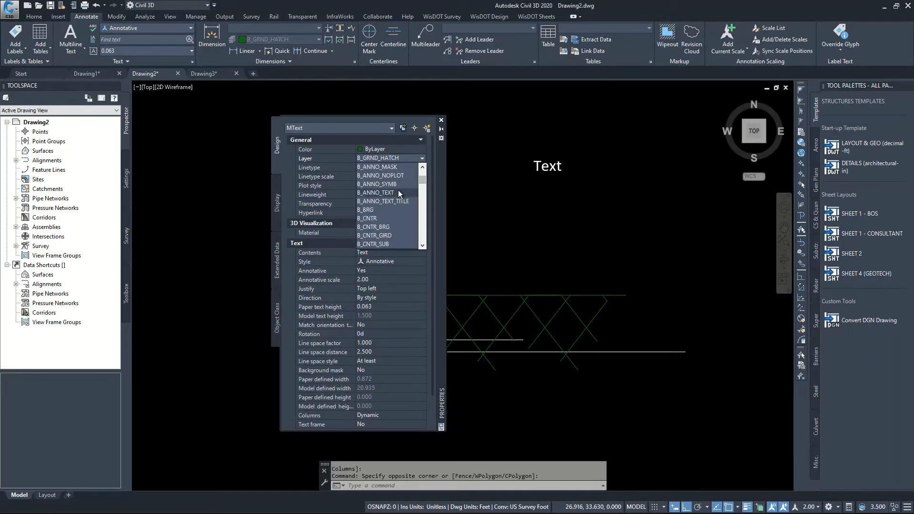
pyautogui.click(399, 192)
pyautogui.press('Escape')
pyautogui.click(593, 192)
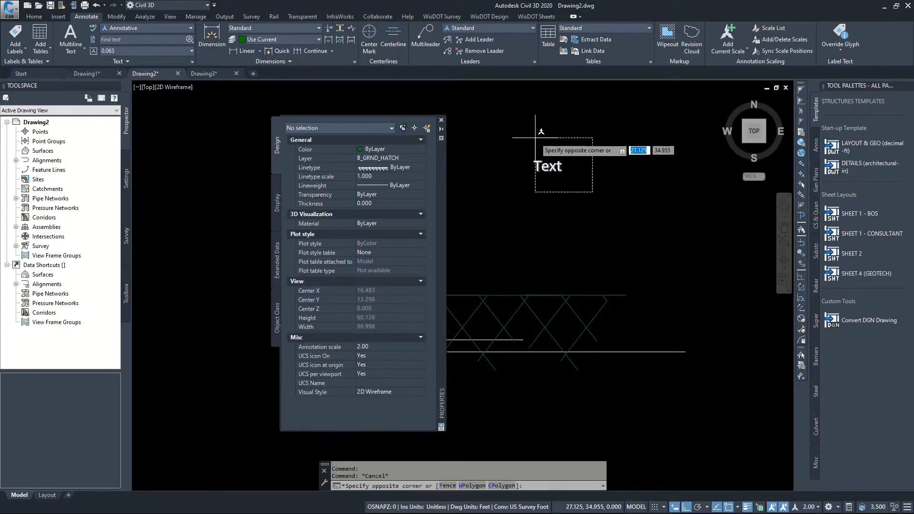
pyautogui.click(542, 131)
pyautogui.scroll(-2, 544, 186)
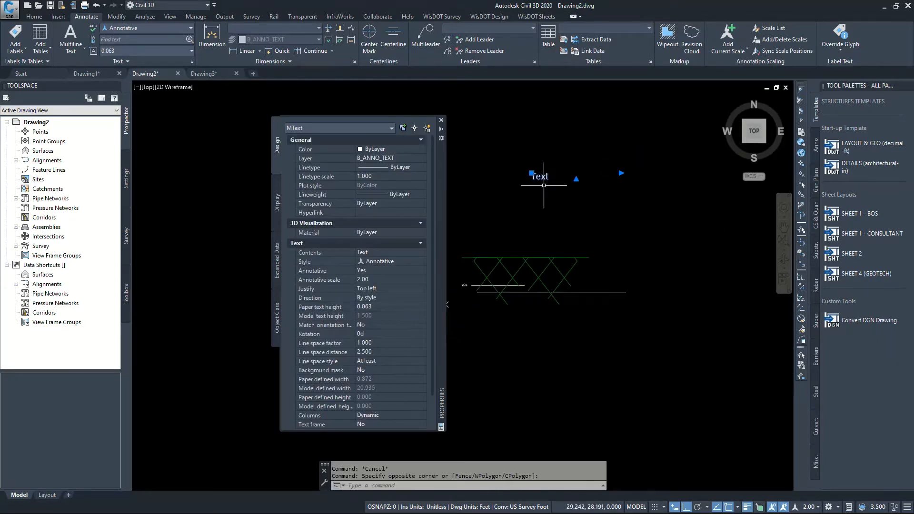
pyautogui.scroll(2, 544, 186)
pyautogui.press('Escape')
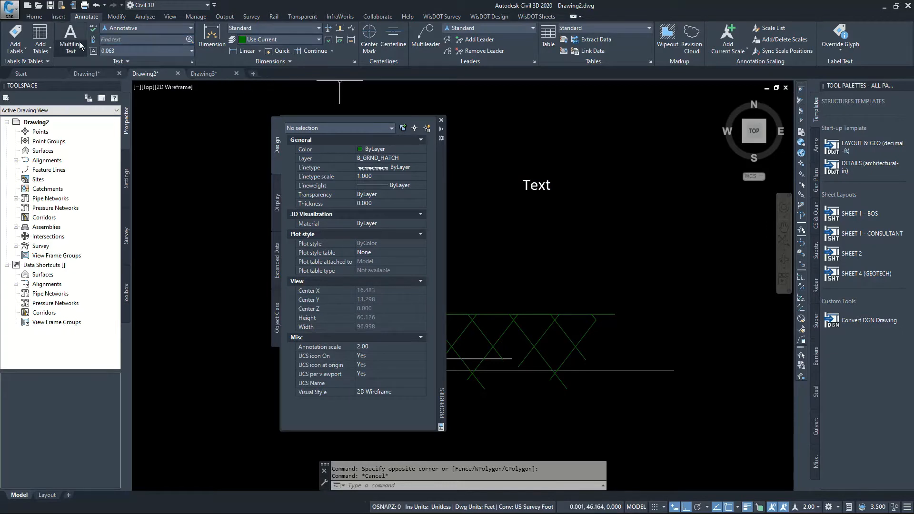
# Create underlined multiline text reading "subtitle" in the Subtitle text style below the "Text" note
pyautogui.click(167, 30)
pyautogui.click(128, 80)
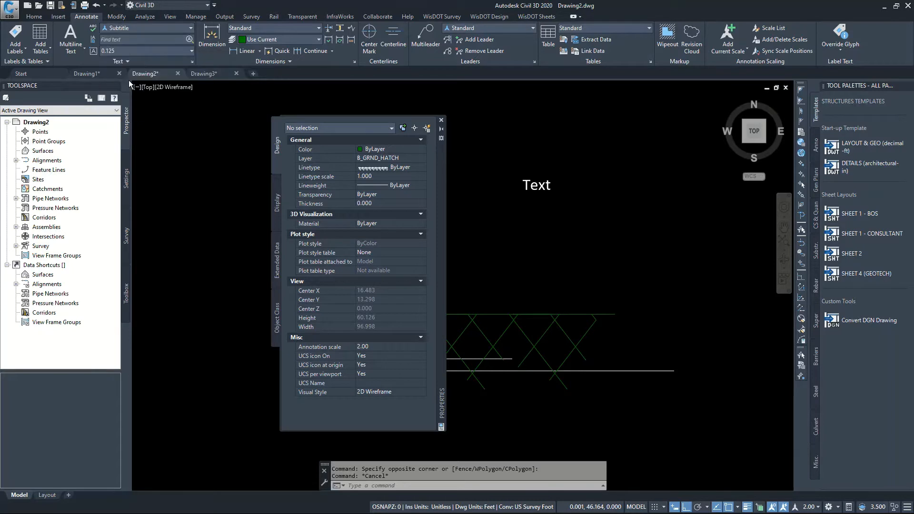
pyautogui.click(77, 47)
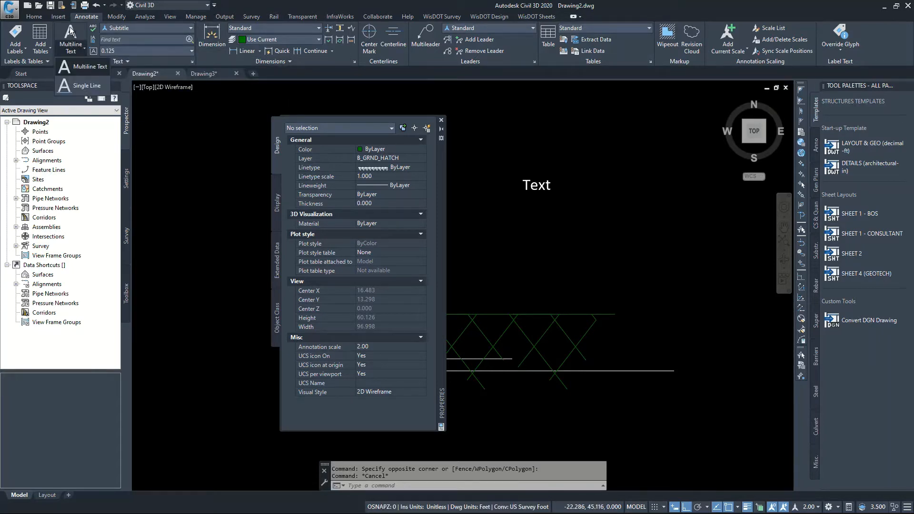
pyautogui.click(70, 32)
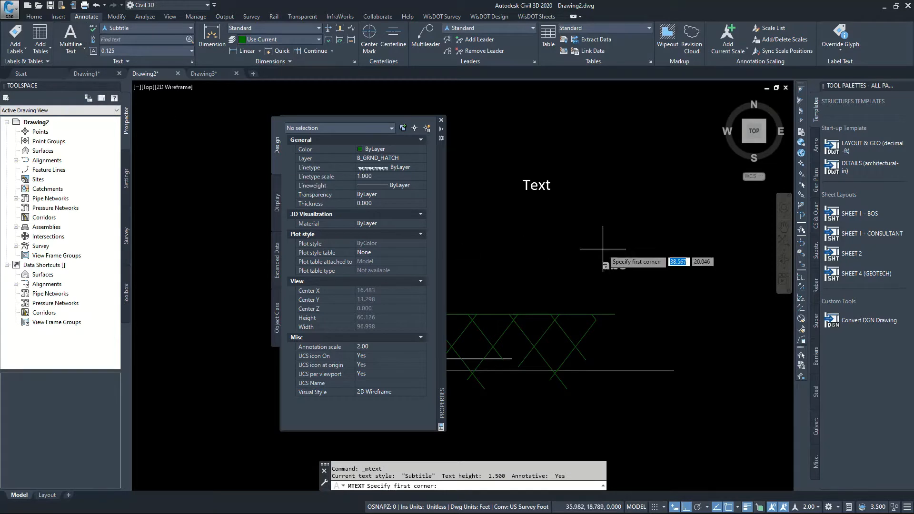
pyautogui.click(528, 207)
pyautogui.click(636, 246)
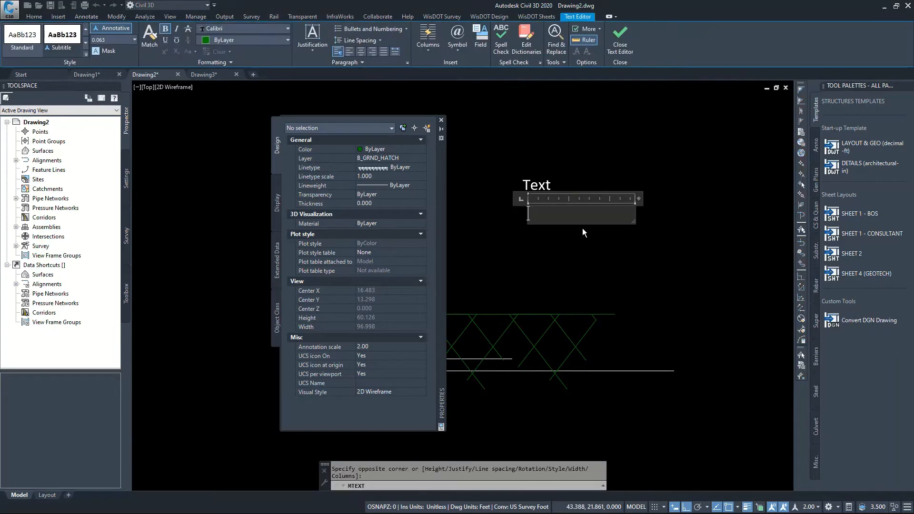
pyautogui.click(165, 40)
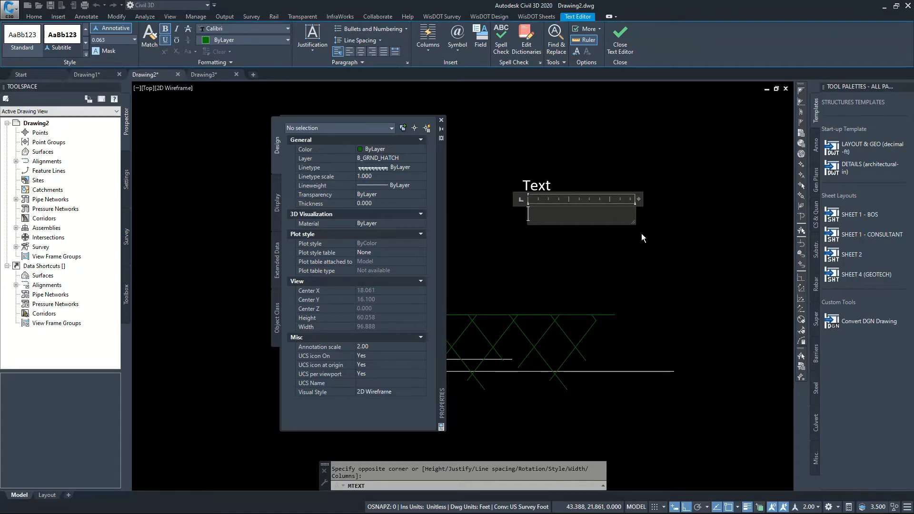
pyautogui.write('subtitle')
# Turn on All CAPS, convert the word "subtitle" to uppercase, and finish editing the text
pyautogui.doubleClick(550, 221)
pyautogui.rightClick(551, 210)
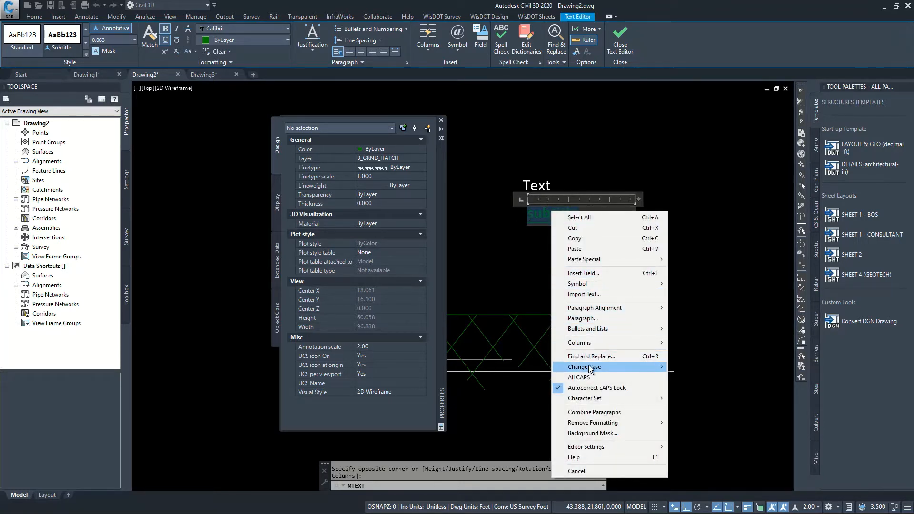
pyautogui.click(580, 378)
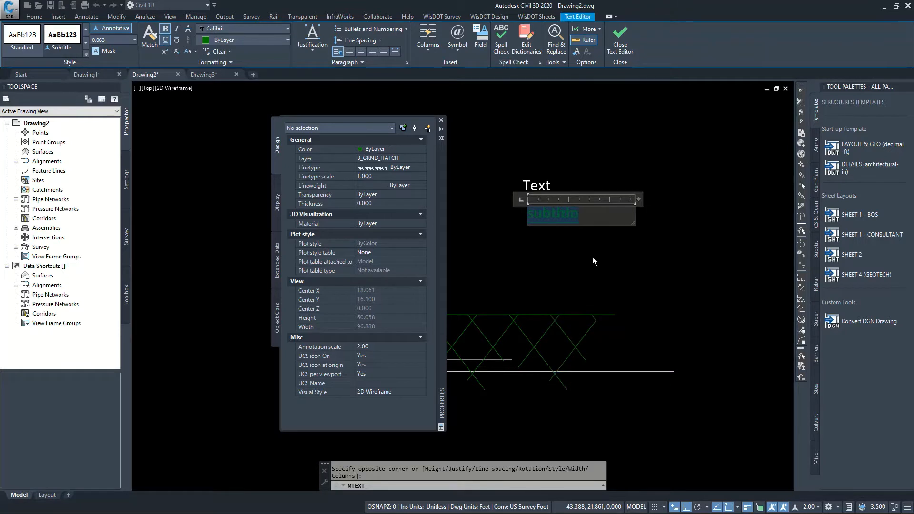
pyautogui.rightClick(579, 213)
pyautogui.moveTo(615, 369)
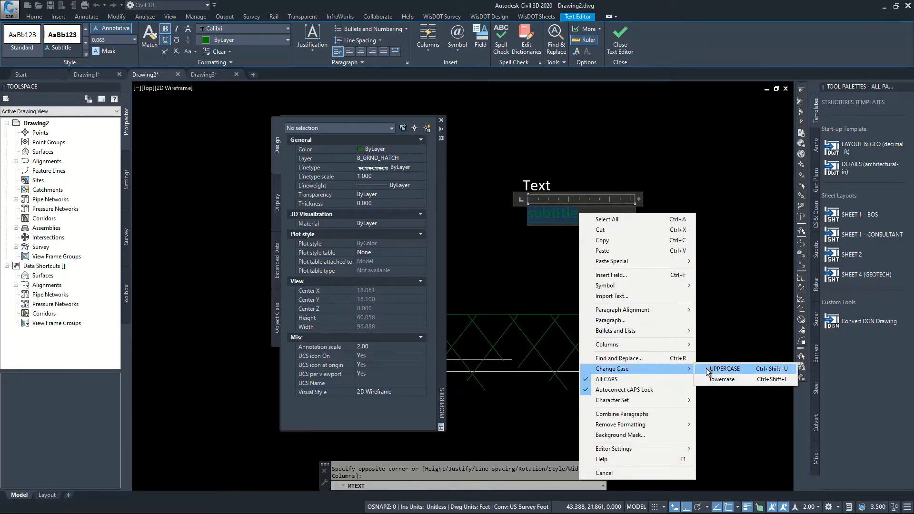
pyautogui.click(727, 369)
pyautogui.click(587, 253)
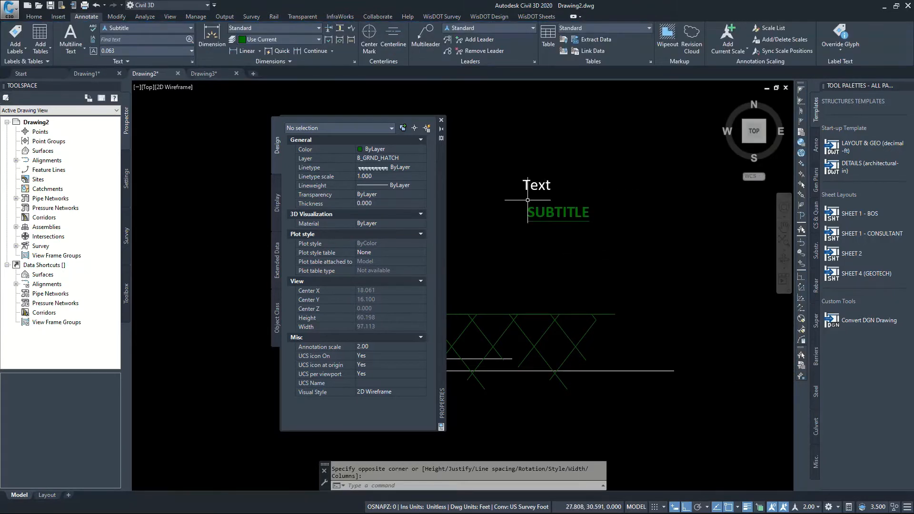
# Assign the SUBTITLE text to layer B_ANNO_TEXT_TITLE, check its properties, and leave nothing selected
pyautogui.click(543, 208)
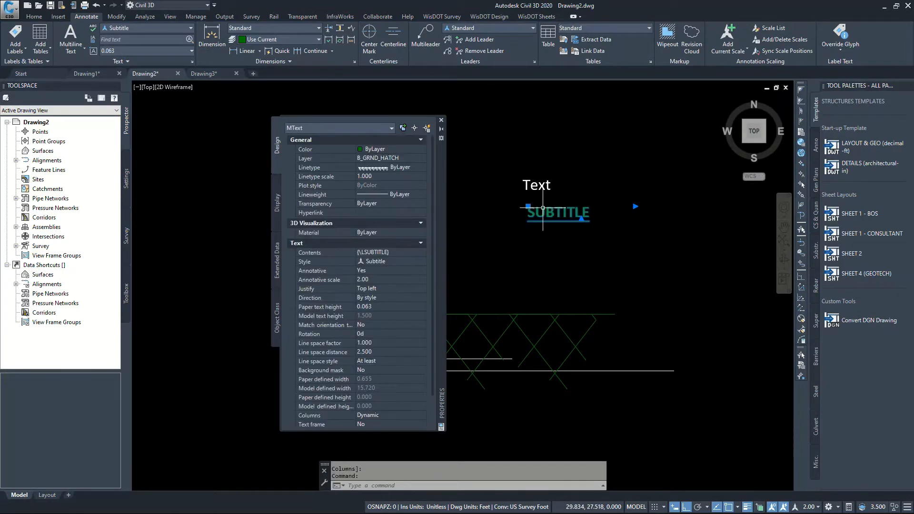
pyautogui.click(410, 159)
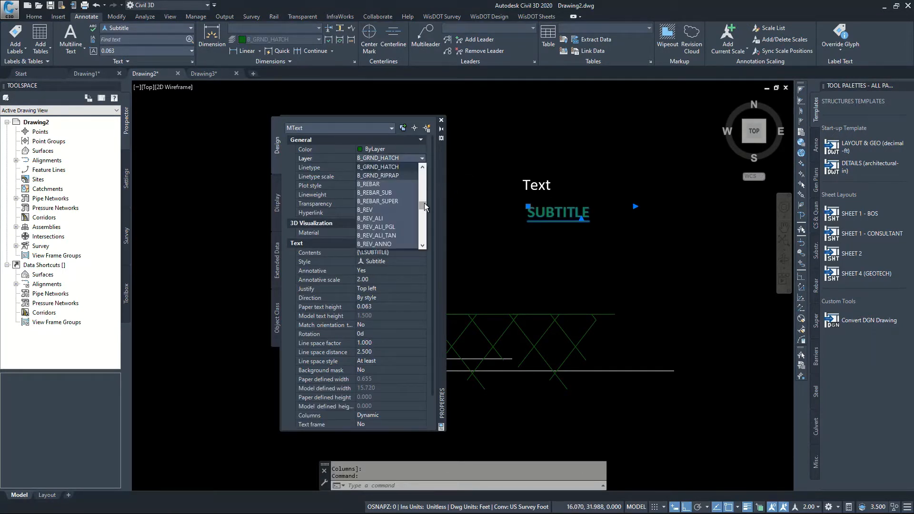
pyautogui.moveTo(424, 203); pyautogui.dragTo(423, 176)
pyautogui.click(400, 200)
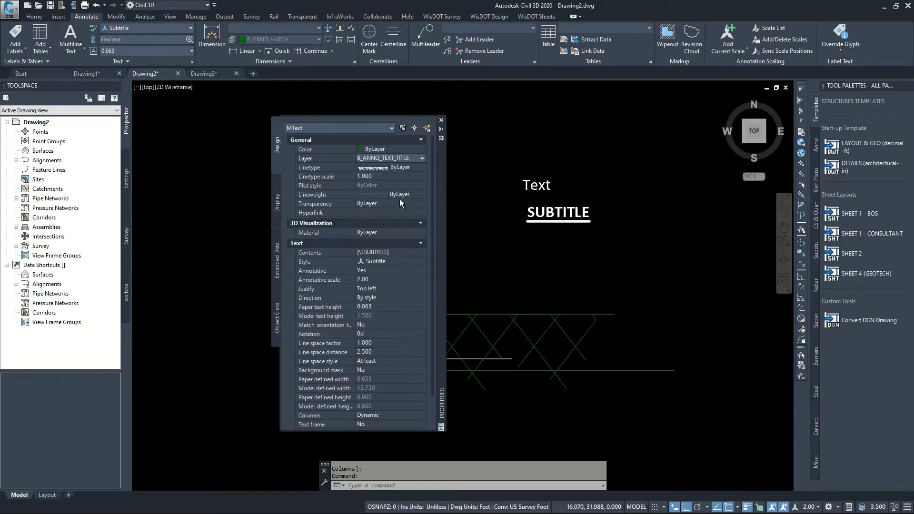
pyautogui.press('Escape')
pyautogui.click(557, 218)
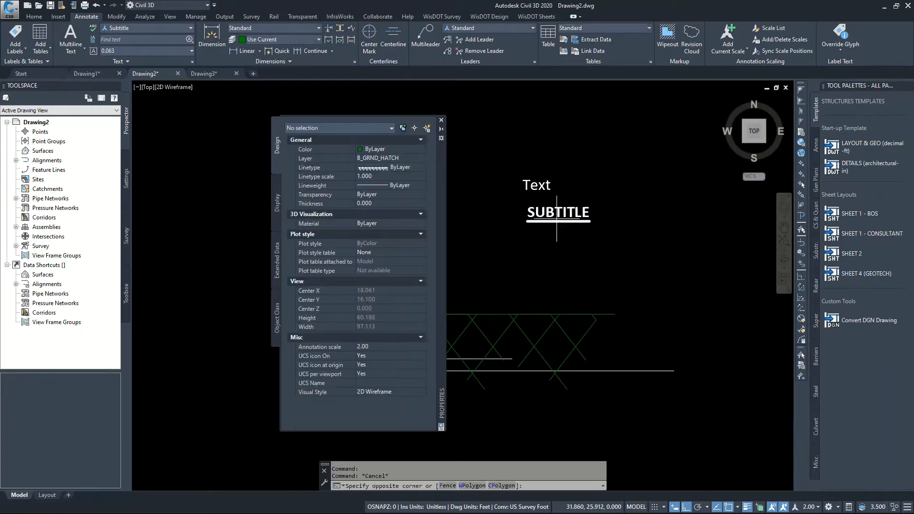
pyautogui.click(512, 208)
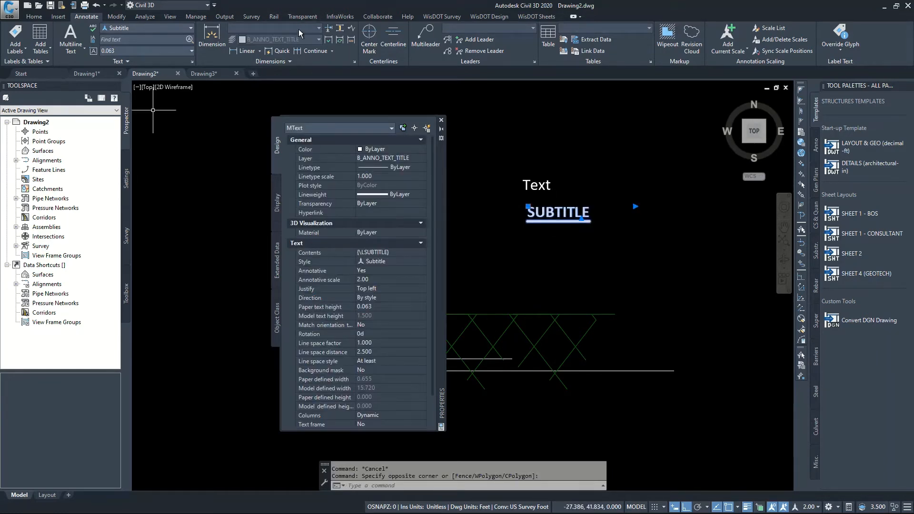
pyautogui.press('Escape')
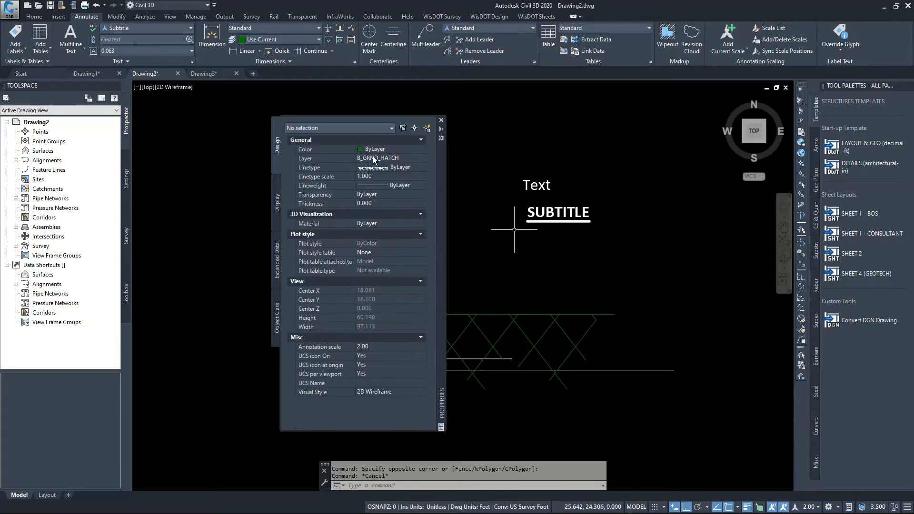
# Make B_ANNO_TEXT_TITLE the current layer with no object selected
pyautogui.click(421, 158)
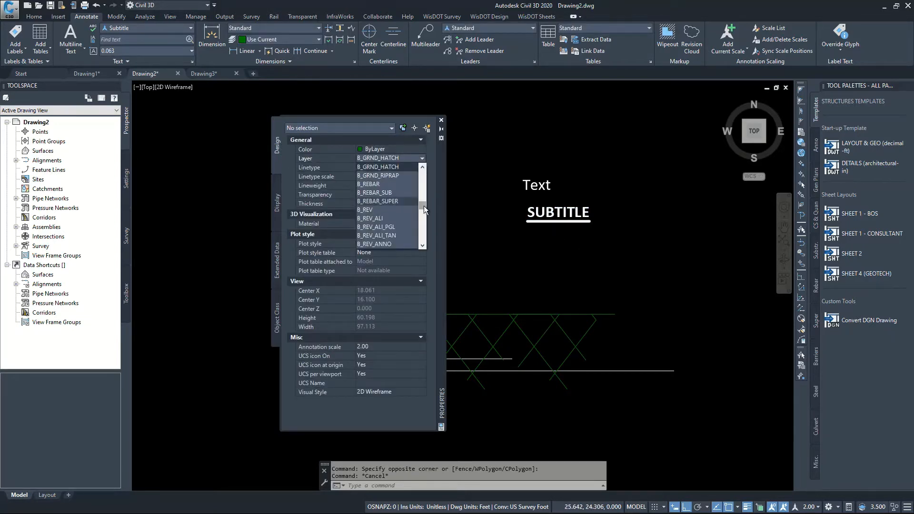
pyautogui.scroll(3, 419, 187)
pyautogui.click(407, 194)
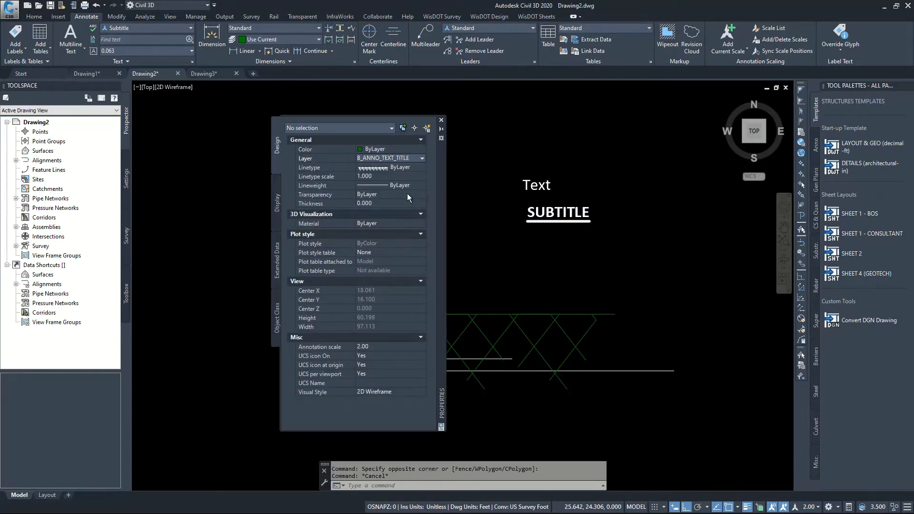
# Create multiline text reading "TITLE" in the Title text style below the SUBTITLE text
pyautogui.click(178, 33)
pyautogui.click(160, 93)
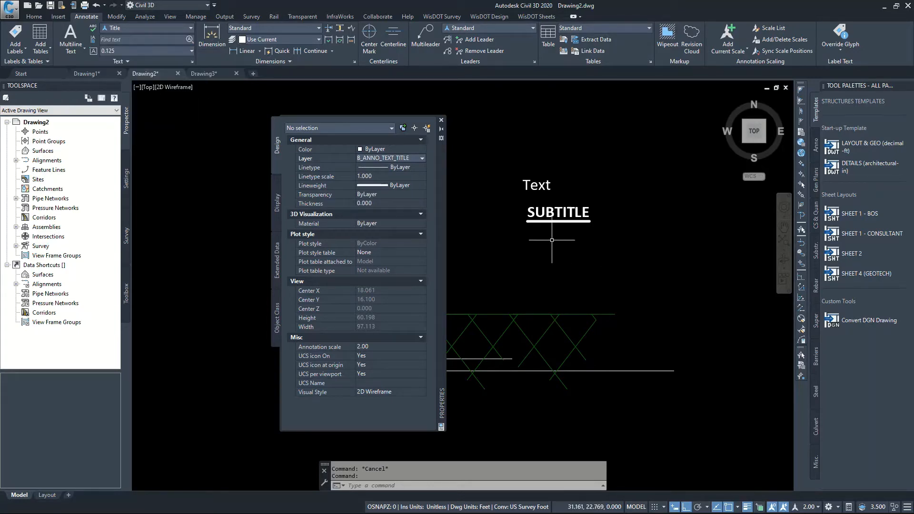
pyautogui.click(71, 49)
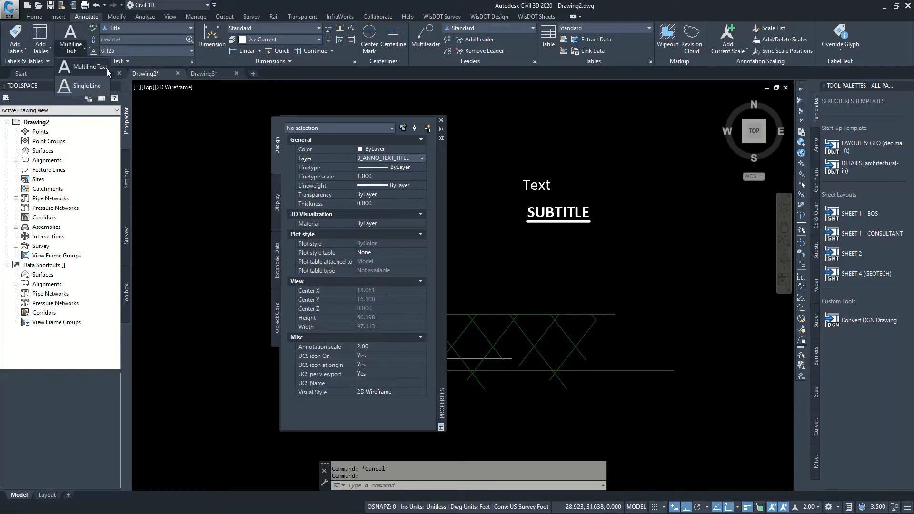
pyautogui.click(108, 70)
pyautogui.click(551, 236)
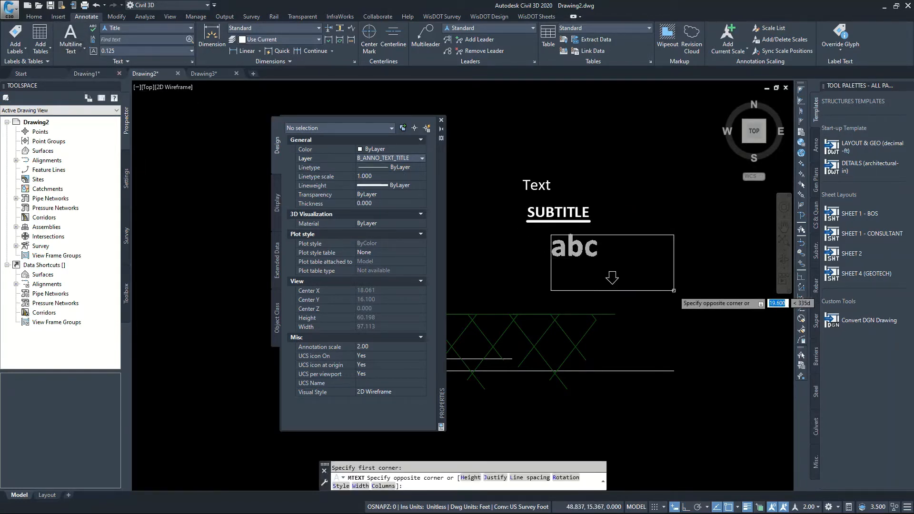
pyautogui.click(674, 290)
pyautogui.write('tl')
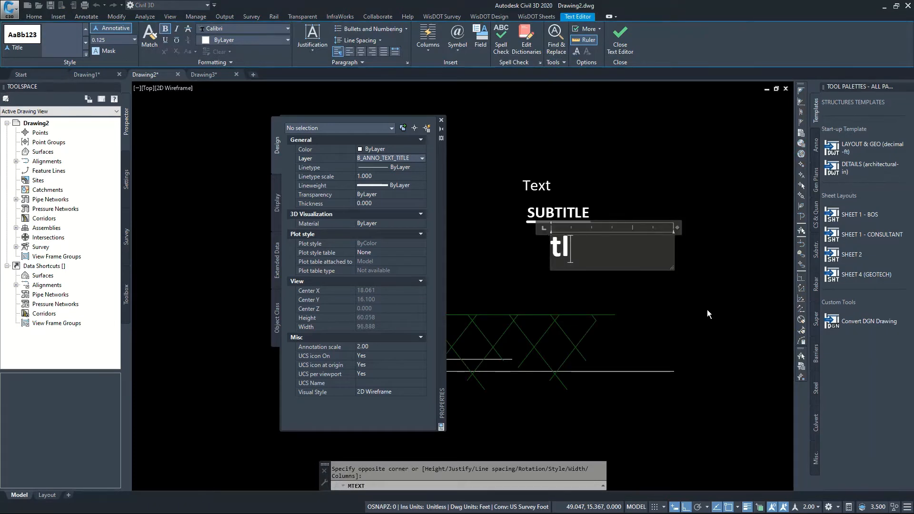
pyautogui.press('BackSpace')
pyautogui.press('BackSpace')
pyautogui.write('TU')
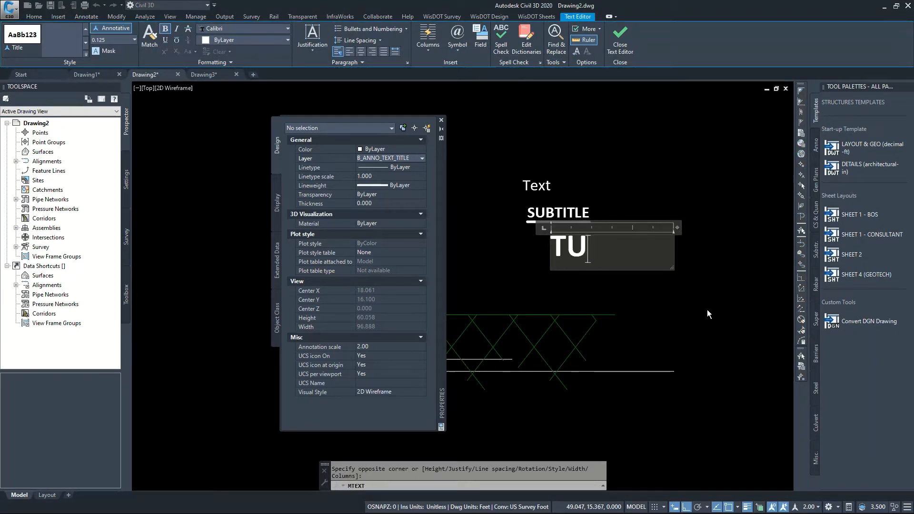
pyautogui.press('BackSpace')
pyautogui.write('ITLE')
pyautogui.press('Return')
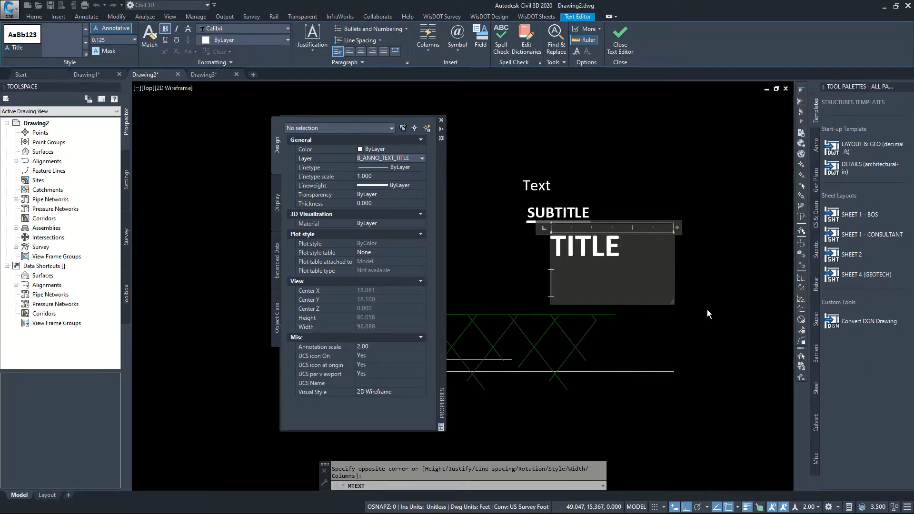
pyautogui.press('BackSpace')
pyautogui.click(705, 297)
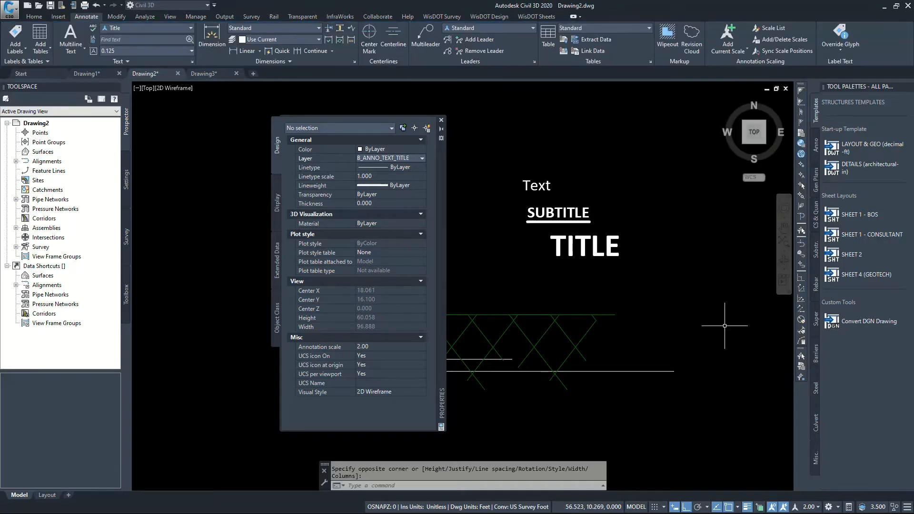
# Underline the word "TITLE" in the title text and finish editing
pyautogui.click(607, 242)
pyautogui.doubleClick(607, 243)
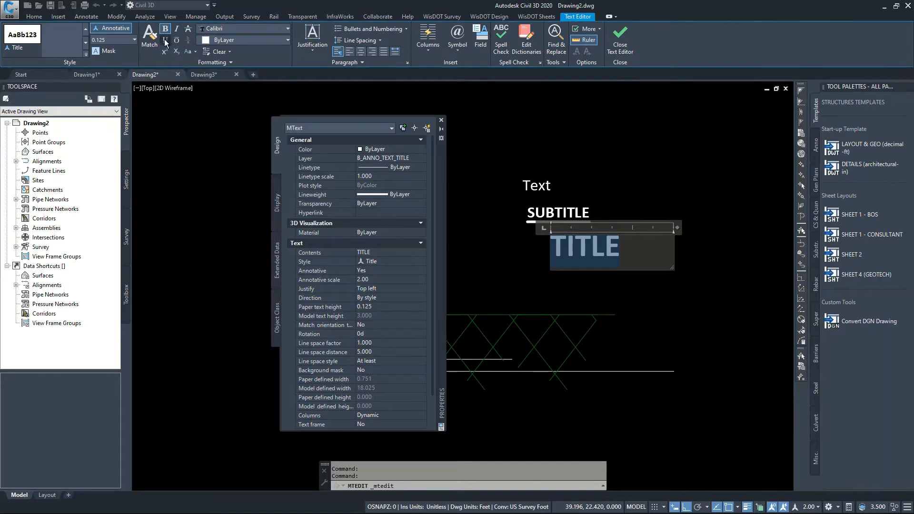
pyautogui.click(165, 40)
pyautogui.click(668, 308)
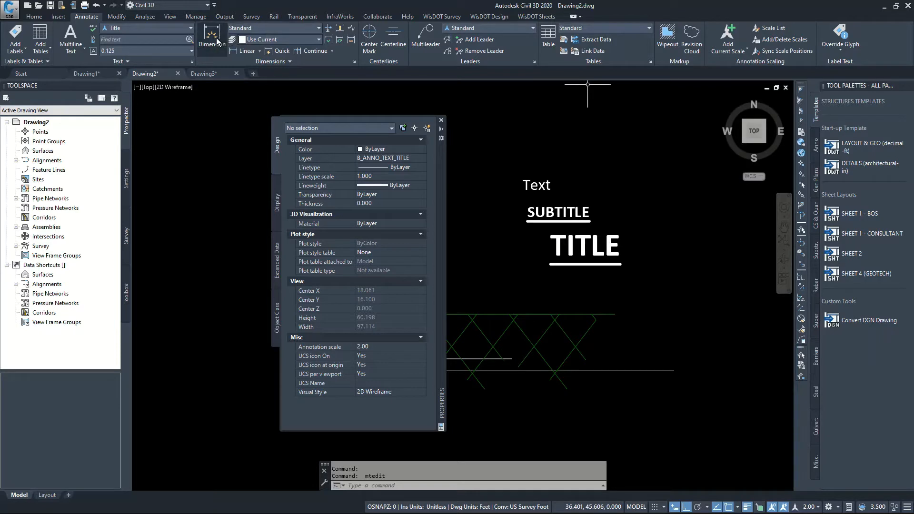
# Place a horizontal dimension about 11'-1¼" long beside the TITLE text, using the Annotative dimension style
pyautogui.click(288, 30)
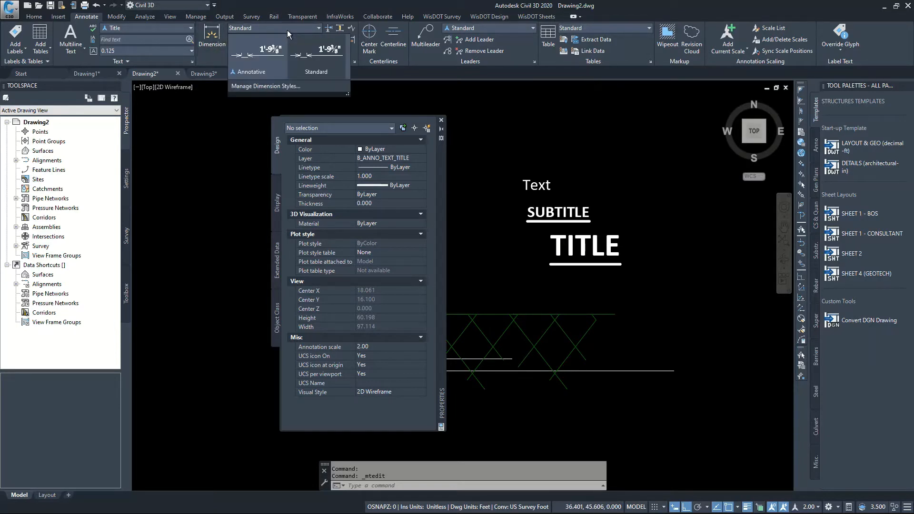
pyautogui.click(270, 65)
pyautogui.click(211, 38)
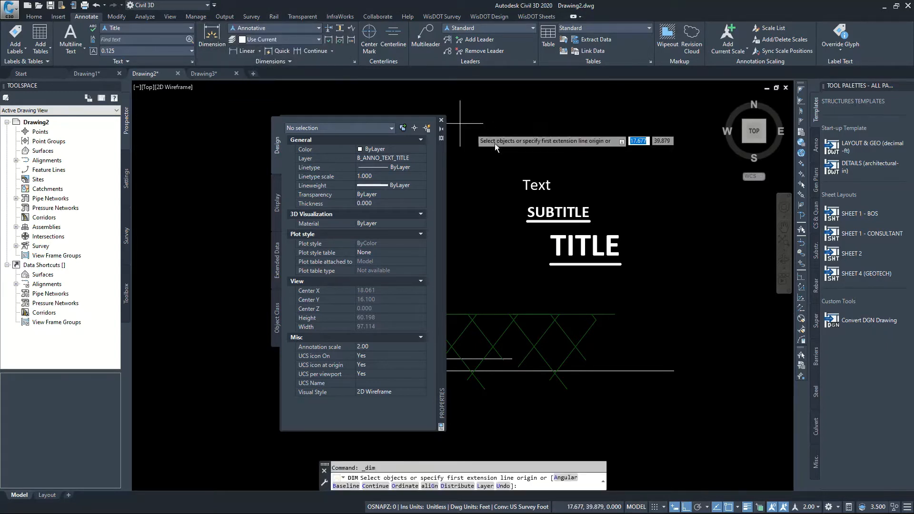
pyautogui.click(661, 290)
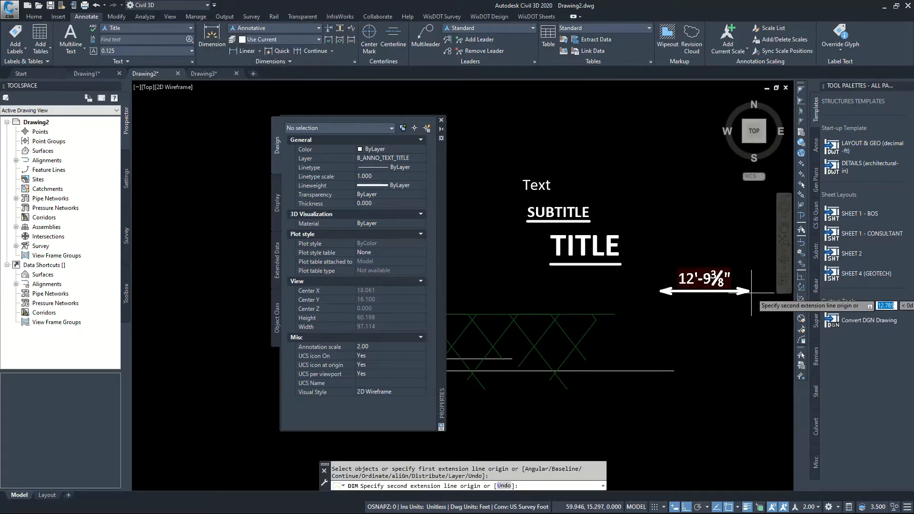
pyautogui.click(716, 277)
pyautogui.click(633, 231)
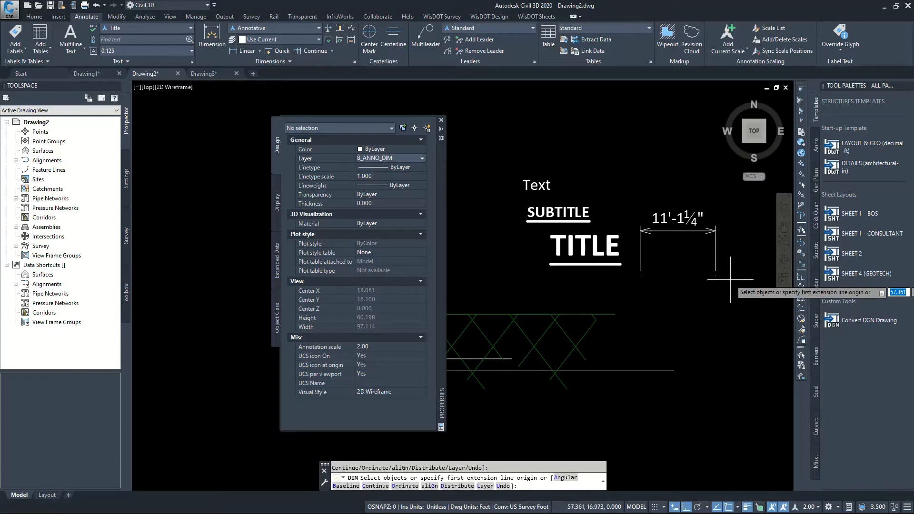
pyautogui.press('Return')
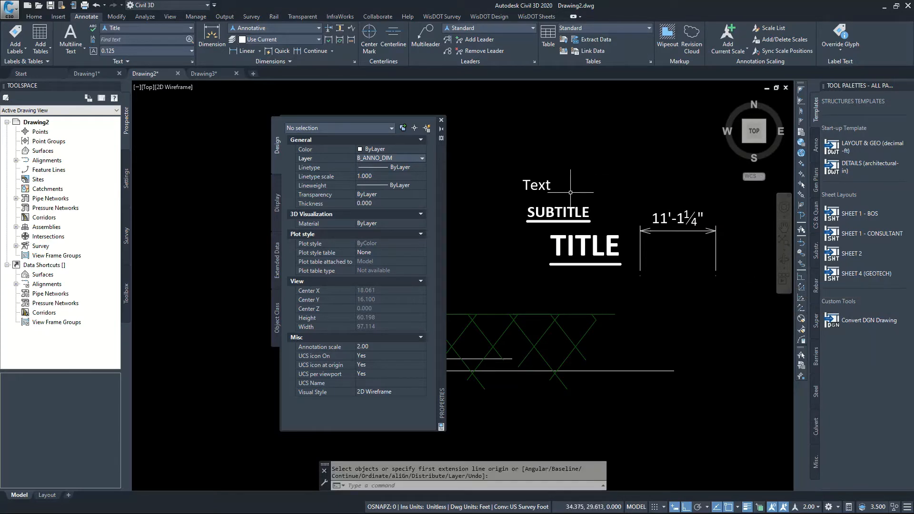
# Draw an angled Standard-style multileader beside the dimension with ortho off and the text "MULTILEADER"
pyautogui.click(430, 44)
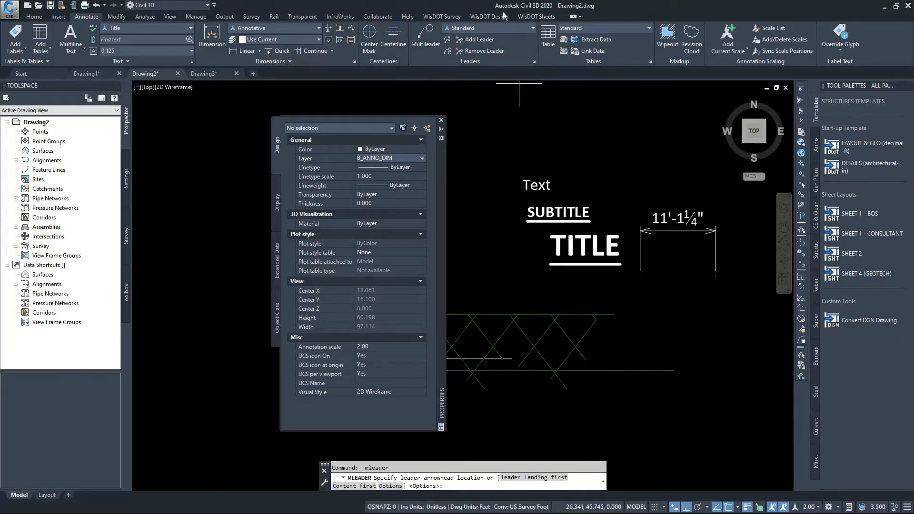
pyautogui.click(527, 27)
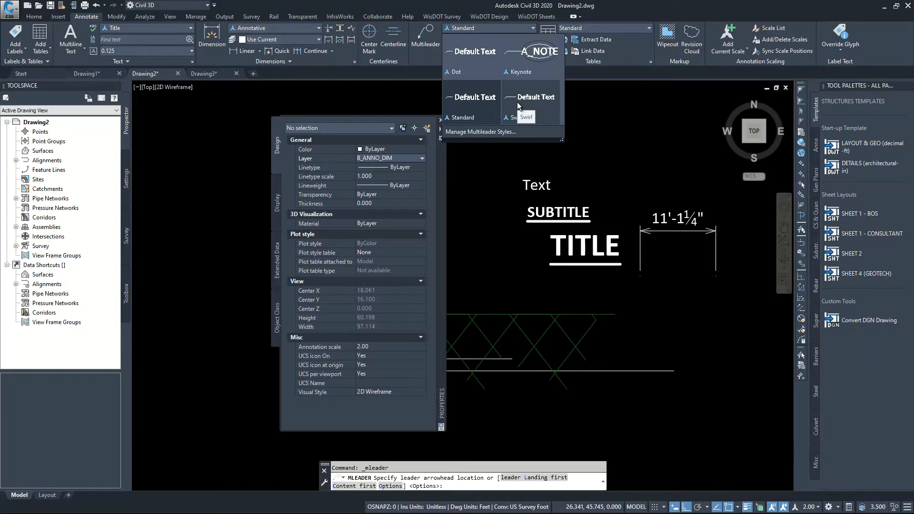
pyautogui.click(473, 99)
pyautogui.scroll(-2, 670, 233)
pyautogui.scroll(2, 669, 233)
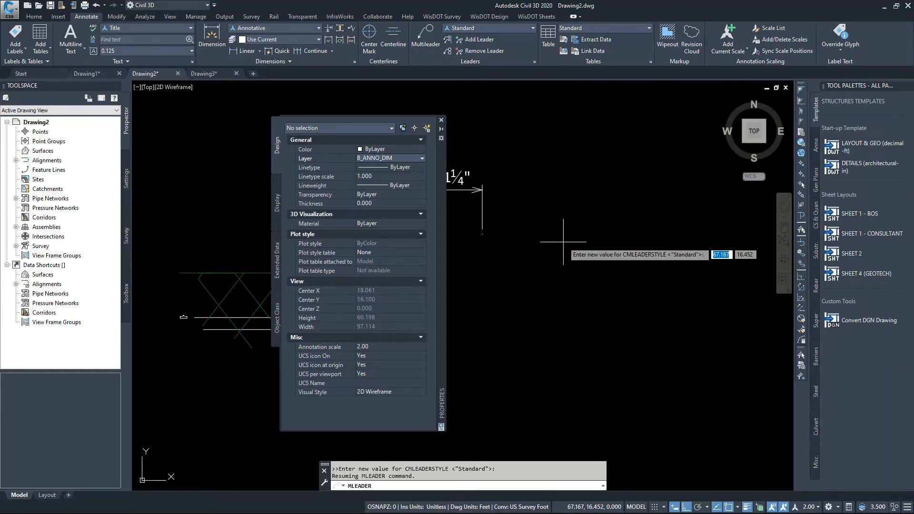
pyautogui.click(564, 242)
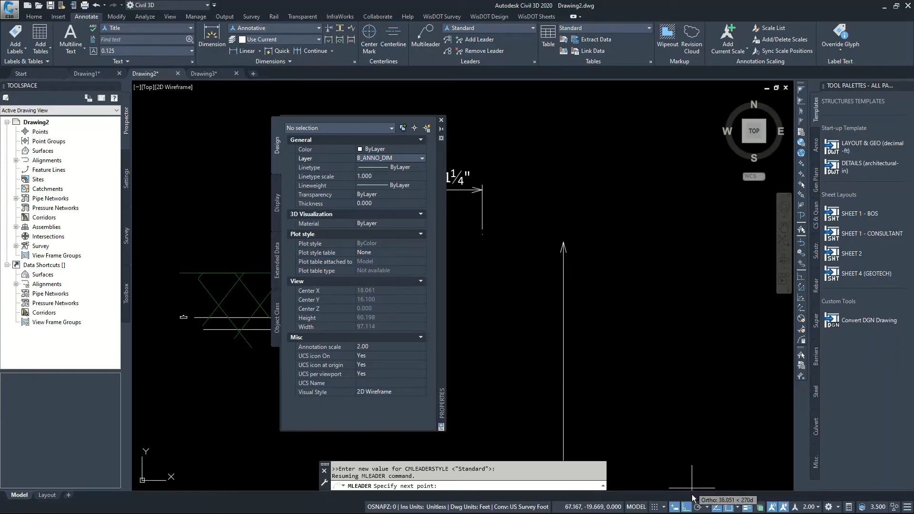
pyautogui.press('F8')
pyautogui.click(611, 201)
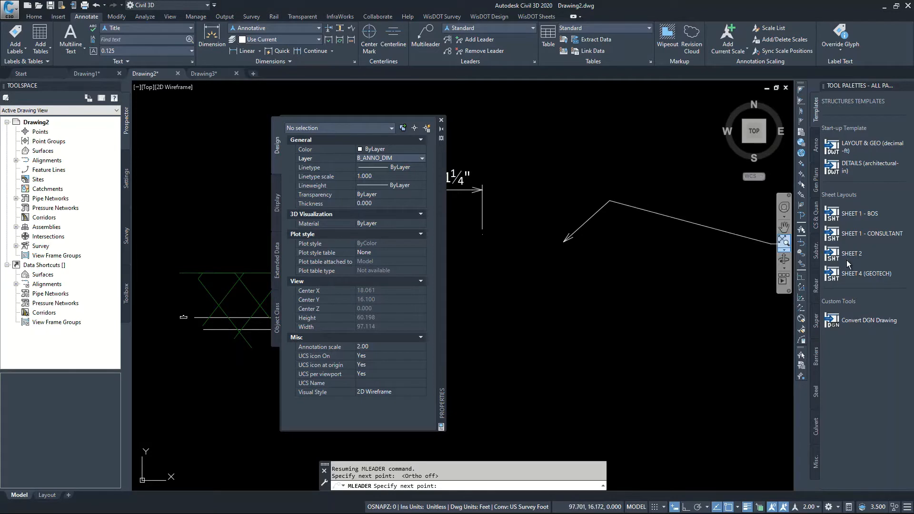
pyautogui.press('Return')
pyautogui.write('M')
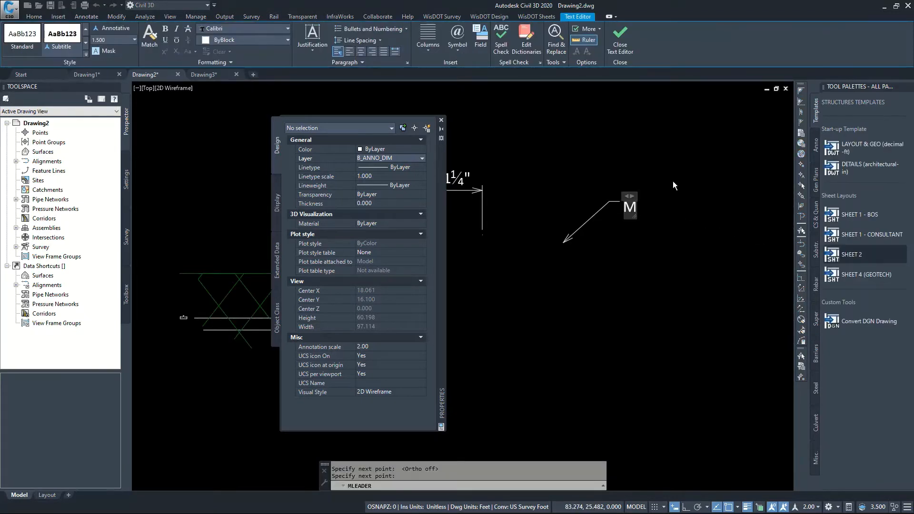
pyautogui.write('ULTILEADE')
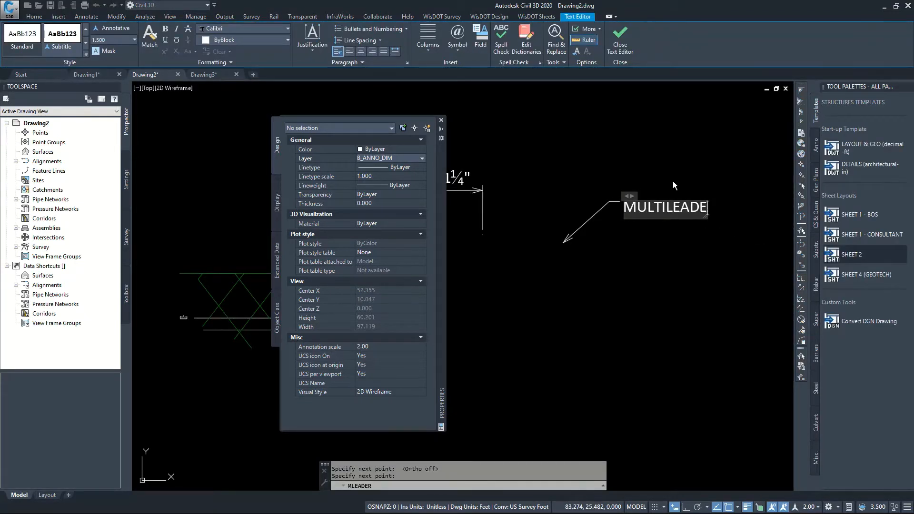
pyautogui.write('R')
pyautogui.click(664, 178)
# Examine the MULTILEADER object's style, text and available arrowhead types in its properties, leaving nothing selected
pyautogui.click(645, 232)
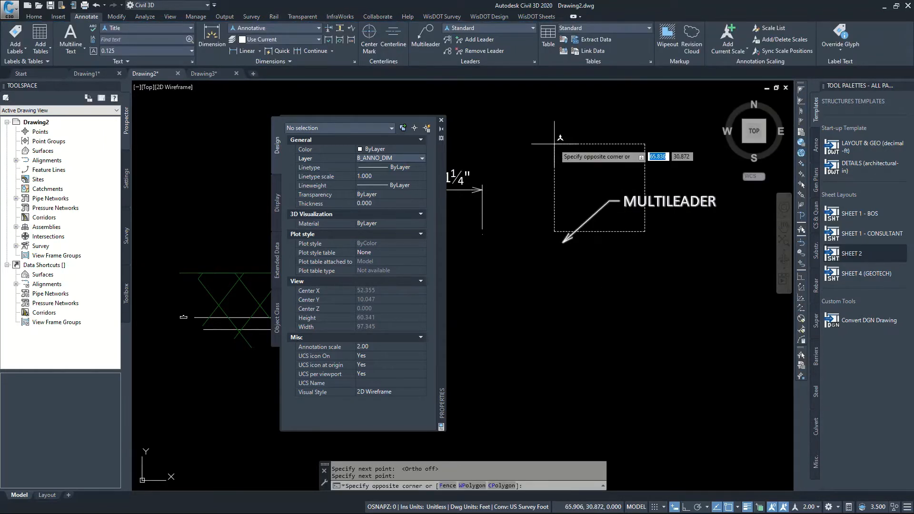
pyautogui.click(555, 143)
pyautogui.scroll(-2, 379, 391)
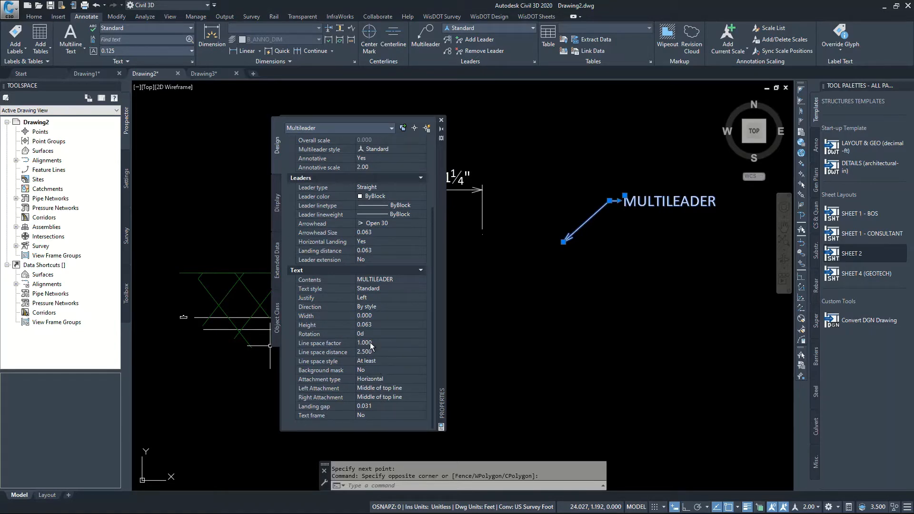
pyautogui.click(384, 224)
pyautogui.click(421, 224)
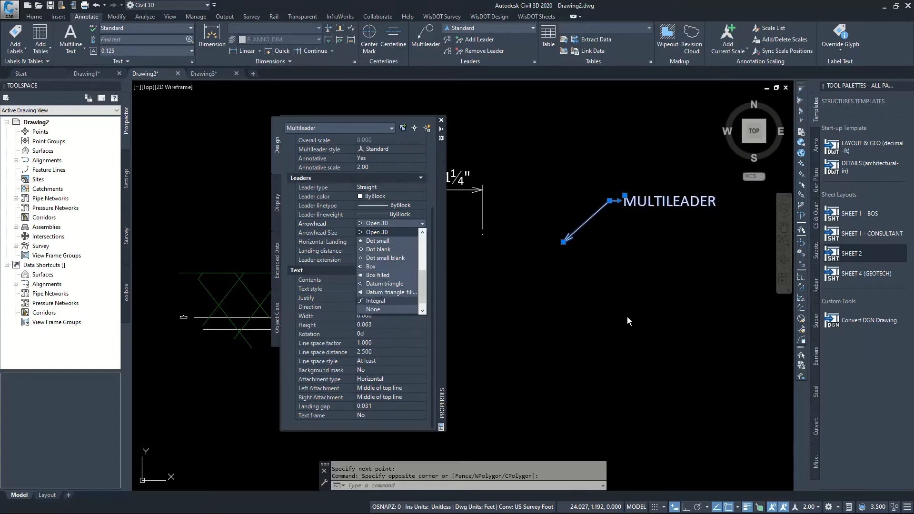
pyautogui.press('Escape')
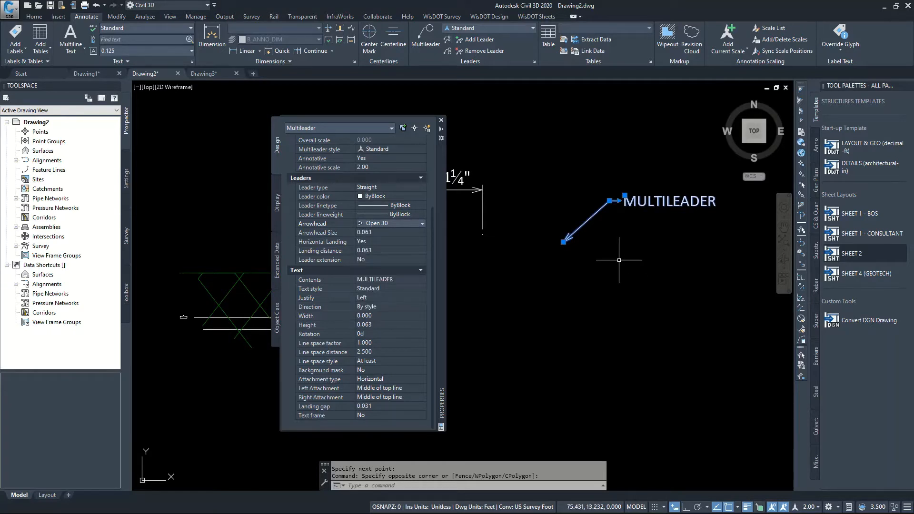
pyautogui.press('Escape')
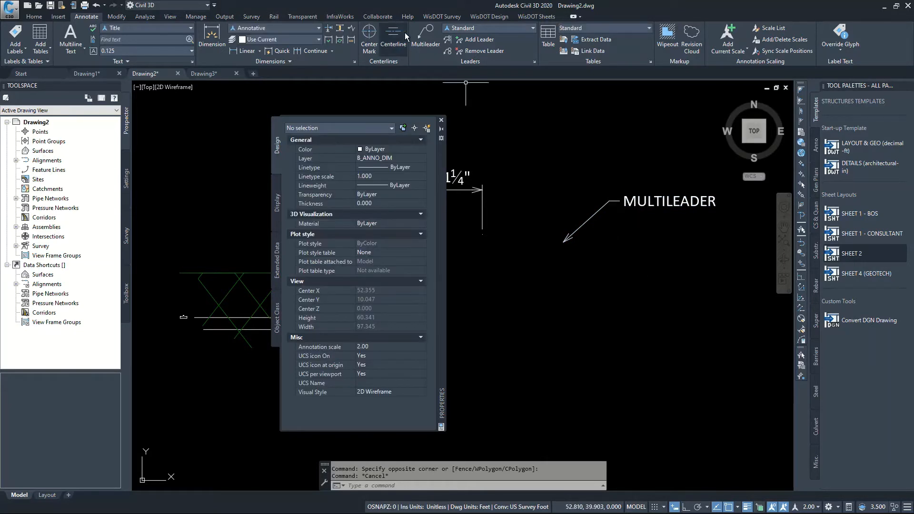
# Draw a Keynote-style multileader below the MULTILEADER note, accepting A01 as its standard abutment note
pyautogui.click(487, 28)
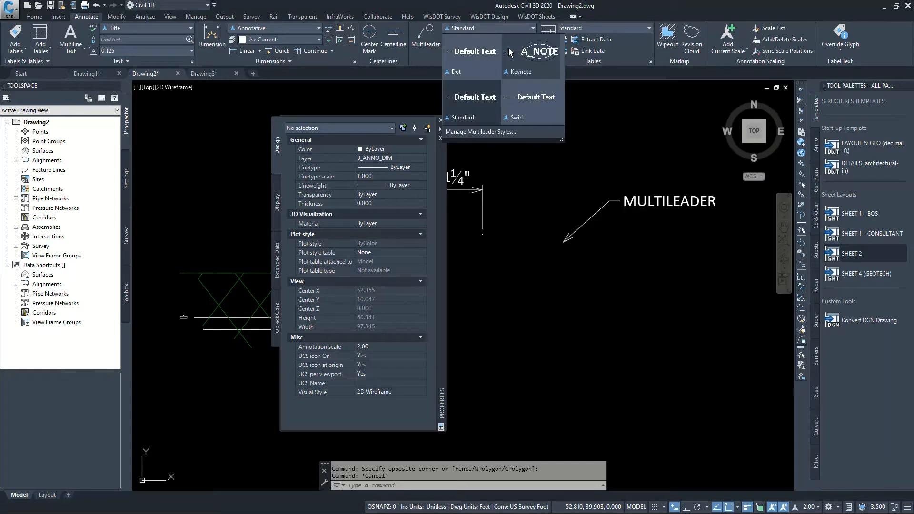
pyautogui.click(525, 60)
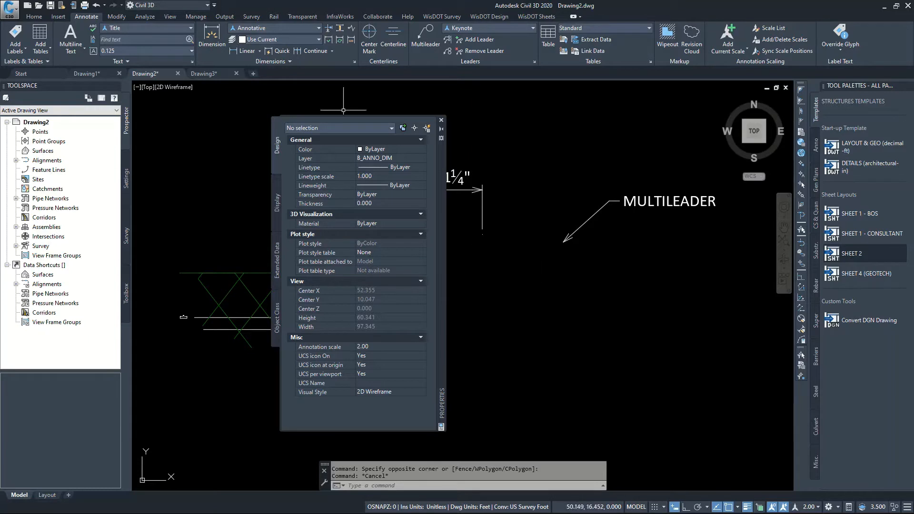
pyautogui.click(423, 31)
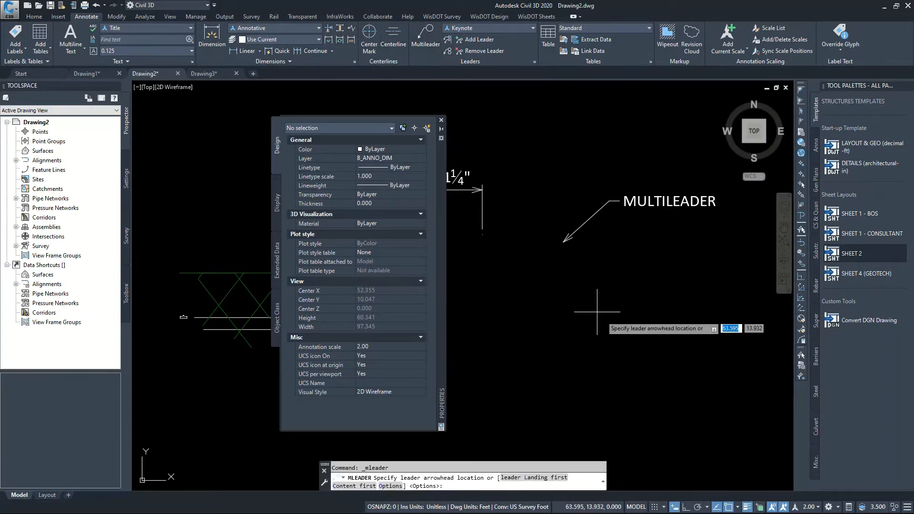
pyautogui.click(567, 322)
pyautogui.click(631, 288)
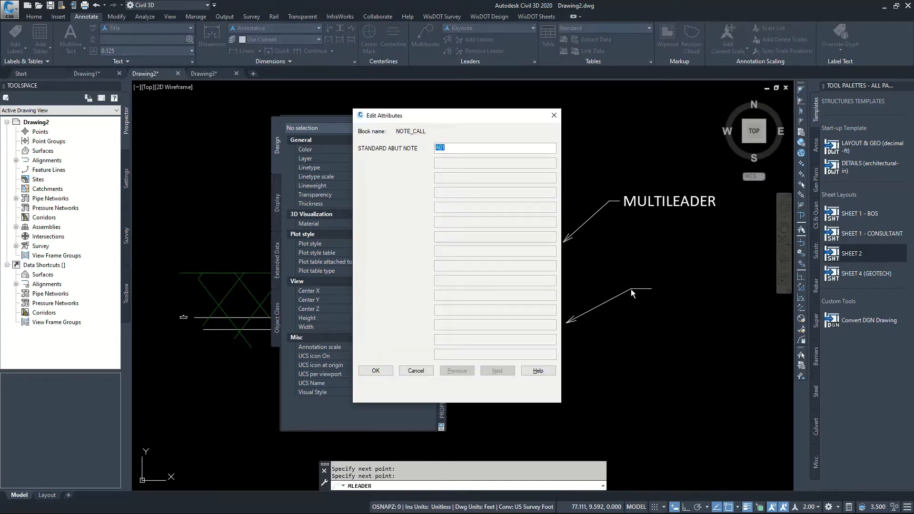
pyautogui.moveTo(430, 121); pyautogui.dragTo(385, 172)
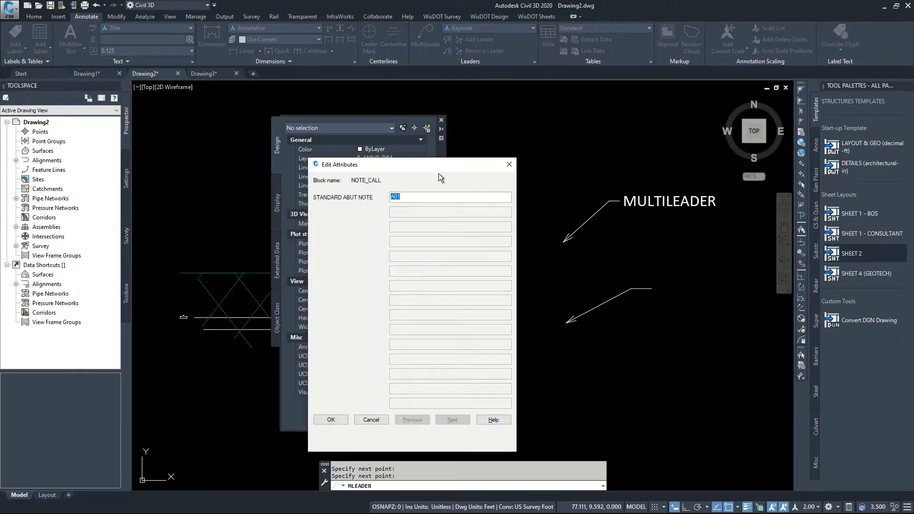
pyautogui.moveTo(430, 167); pyautogui.dragTo(484, 162)
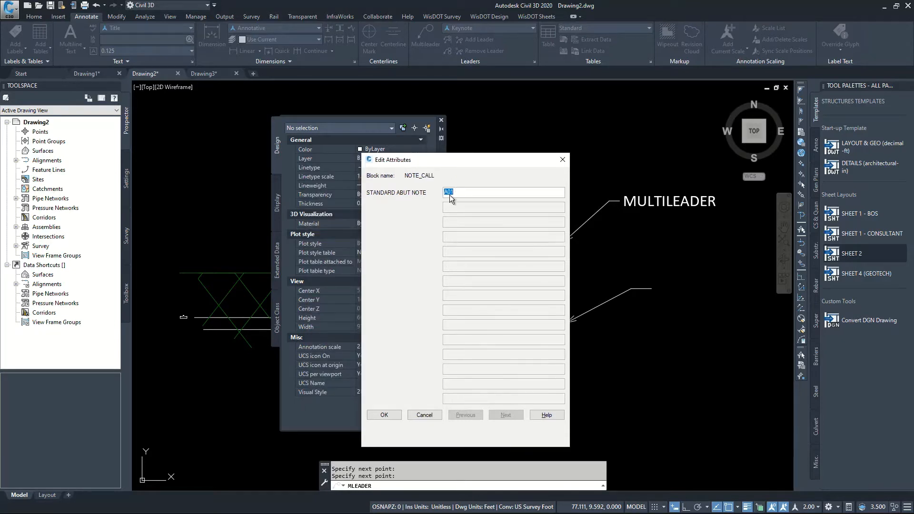
pyautogui.click(385, 414)
pyautogui.scroll(2, 709, 290)
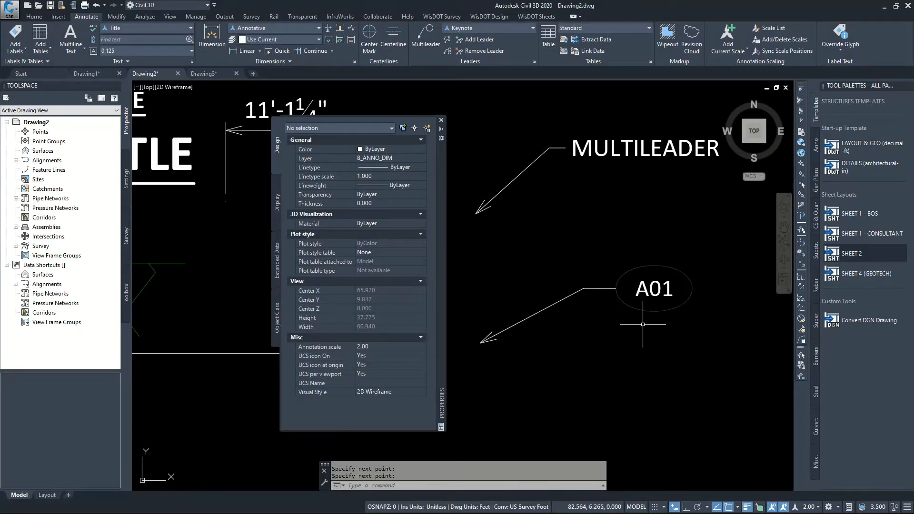
pyautogui.scroll(3, 639, 291)
pyautogui.scroll(-4, 626, 345)
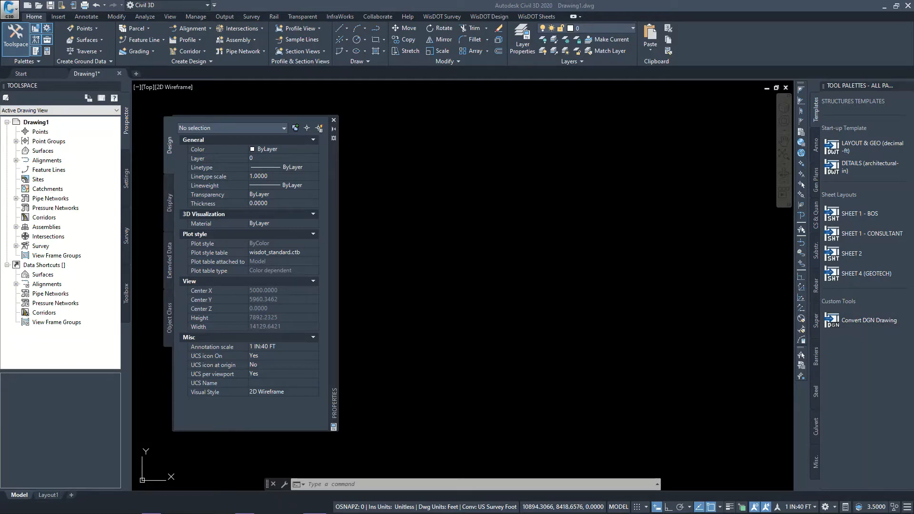
# Examine the DGN import settings and the available mapping setups for SHT2.dgn, leaving without importing
pyautogui.click(10, 8)
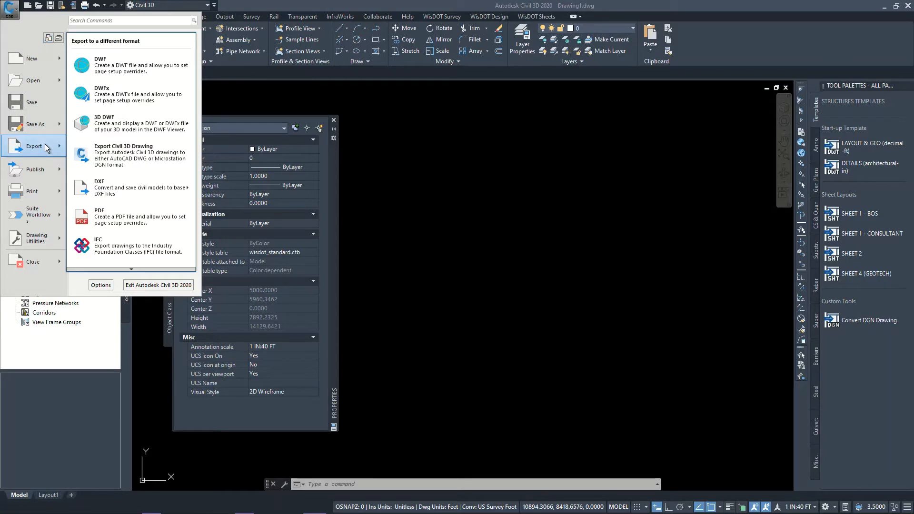
pyautogui.moveTo(45, 73)
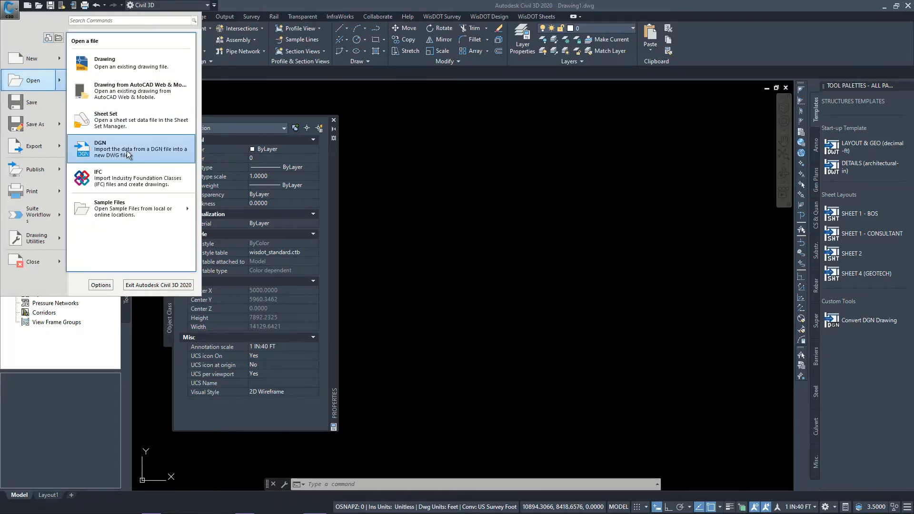
pyautogui.click(126, 150)
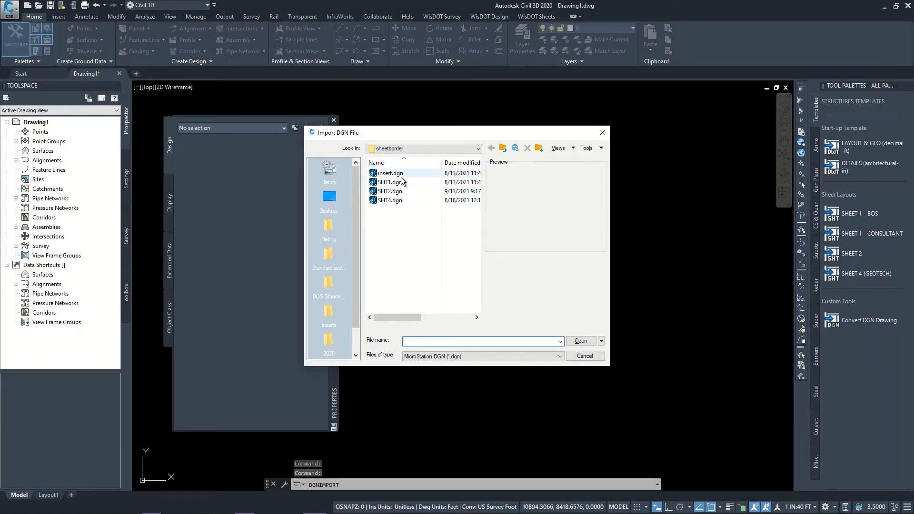
pyautogui.click(401, 192)
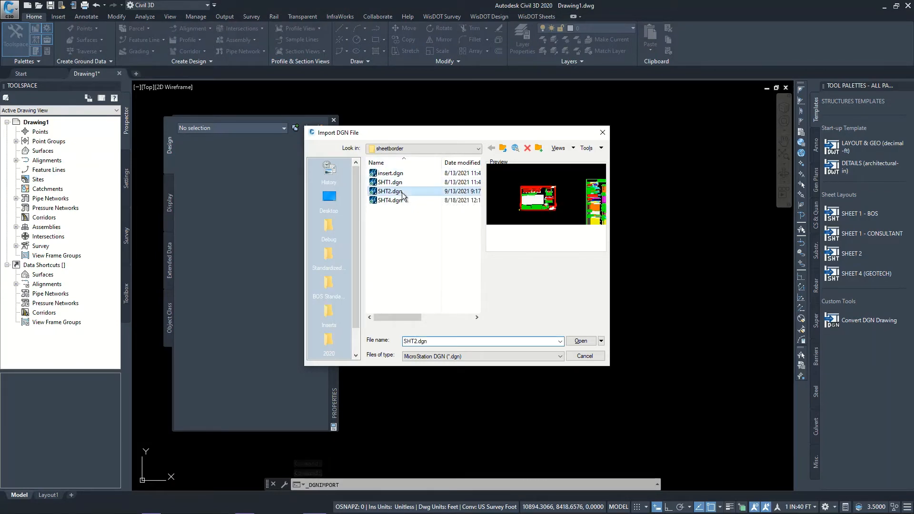
pyautogui.click(585, 340)
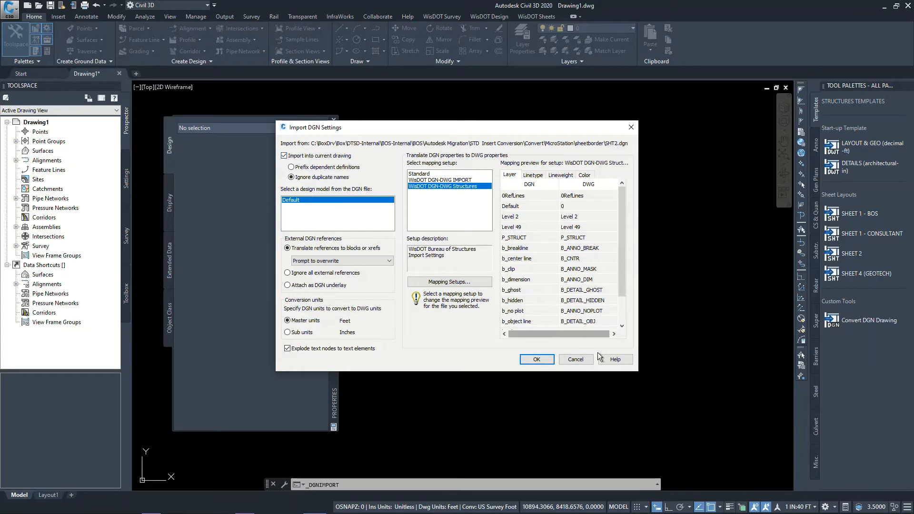
pyautogui.click(578, 360)
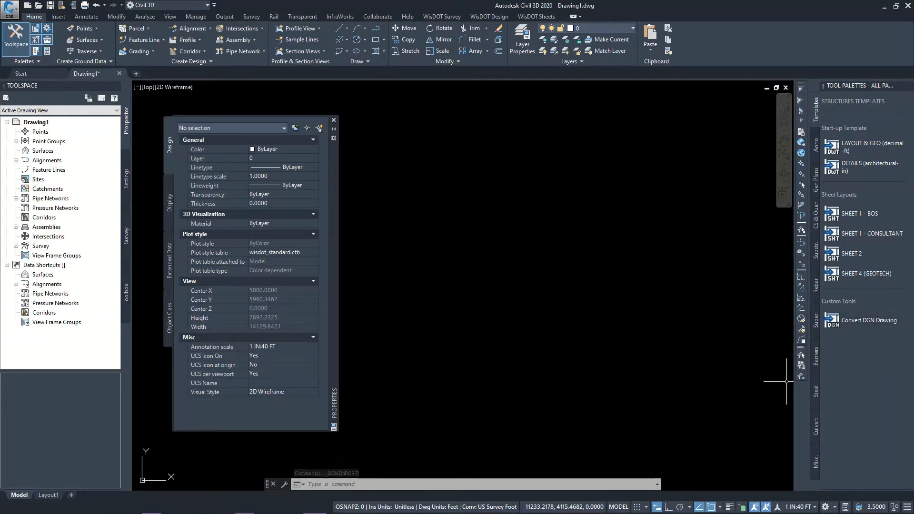
# Start the Convert DGN Drawing tool and move its units dialog into the middle of the empty drawing area
pyautogui.click(862, 322)
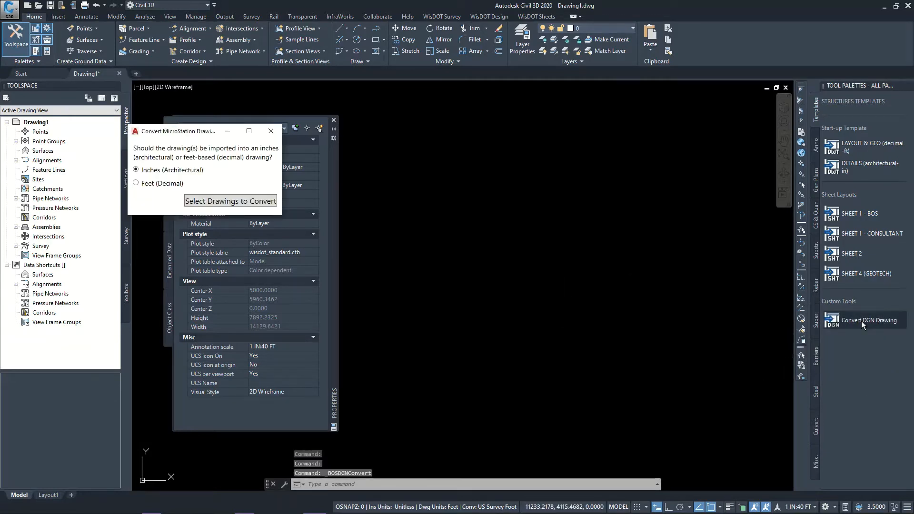
pyautogui.moveTo(184, 134)
pyautogui.mouseDown()
pyautogui.moveTo(532, 153)
pyautogui.moveTo(552, 147)
pyautogui.moveTo(518, 167)
pyautogui.mouseUp()
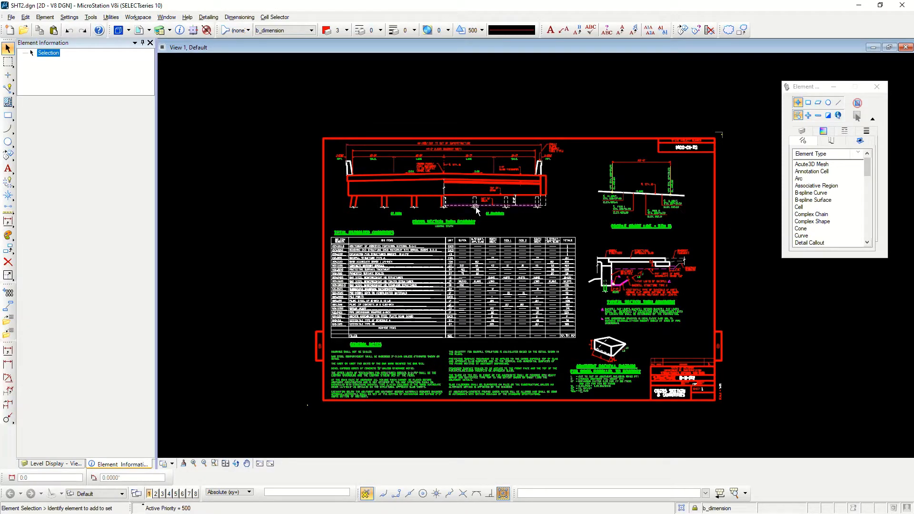
# In MicroStation, examine the element information of SHT2.dgn's shoulder and lane dimension string and the crown point leader
pyautogui.scroll(5, 468, 210)
pyautogui.scroll(-5, 535, 264)
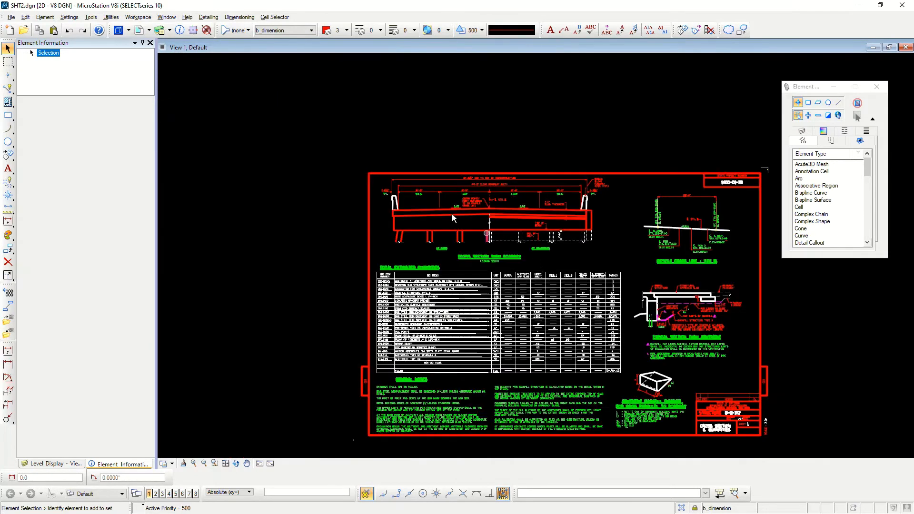
pyautogui.scroll(5, 429, 208)
pyautogui.moveTo(429, 169)
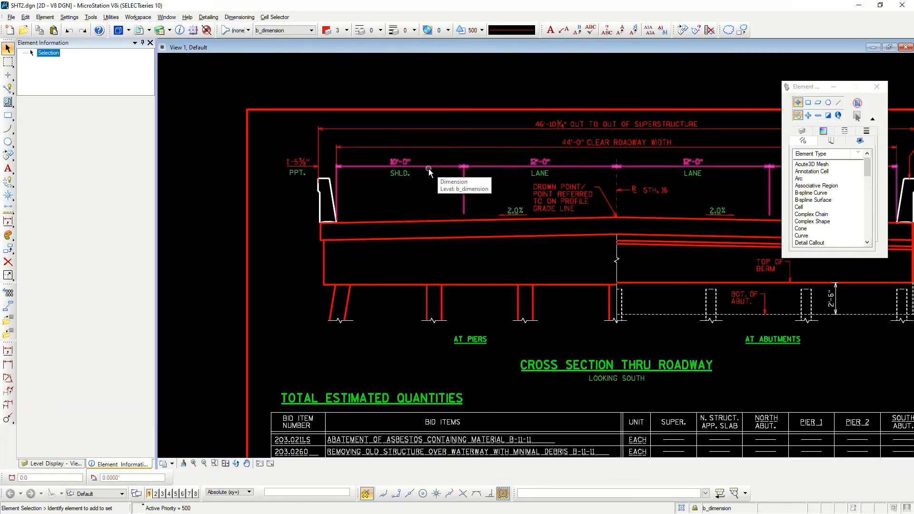
pyautogui.scroll(2, 429, 170)
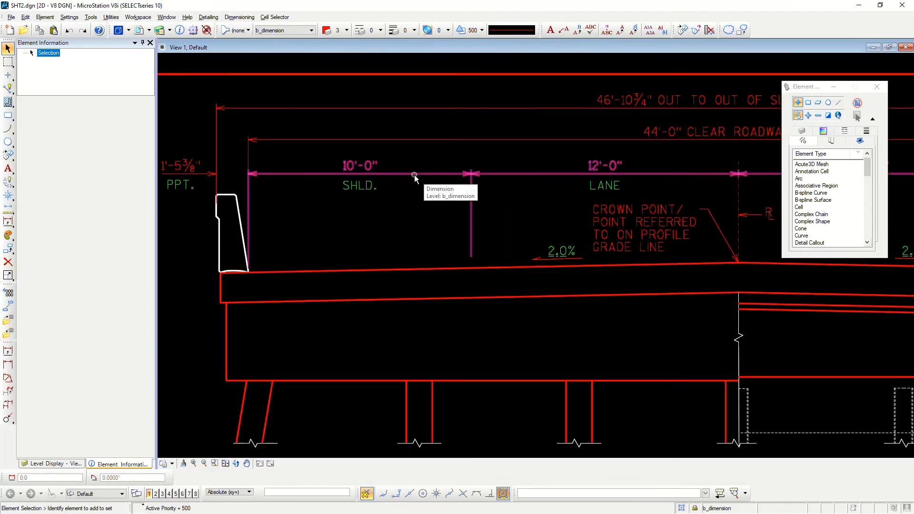
pyautogui.click(413, 174)
pyautogui.scroll(-3, 453, 198)
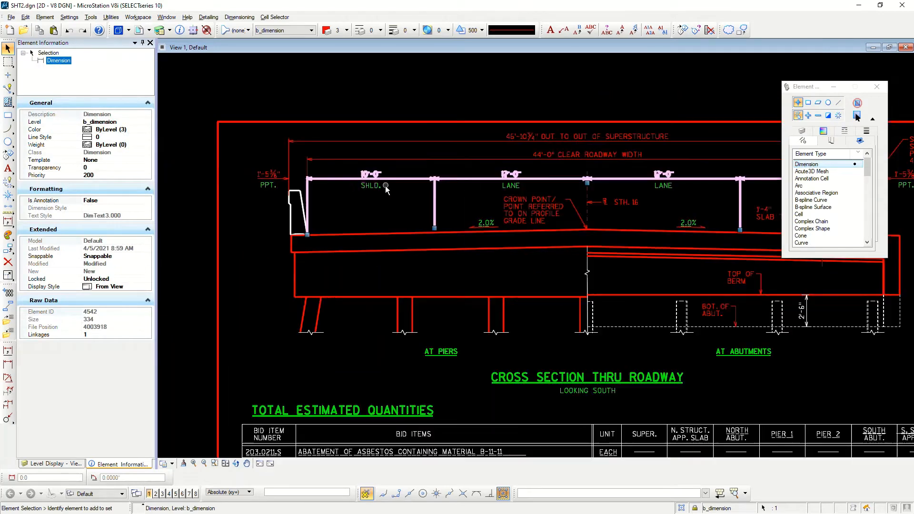
pyautogui.scroll(3, 545, 209)
pyautogui.click(538, 208)
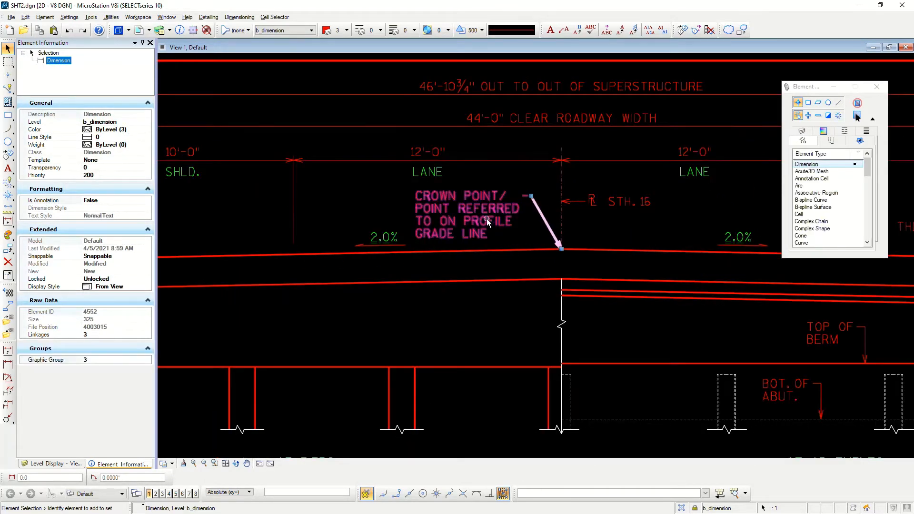
pyautogui.scroll(-3, 482, 314)
# Examine the level and text properties of the CROSS SECTION THRU ROADWAY, LOOKING SOUTH and AT PIERS texts, leaving nothing selected
pyautogui.scroll(2, 476, 333)
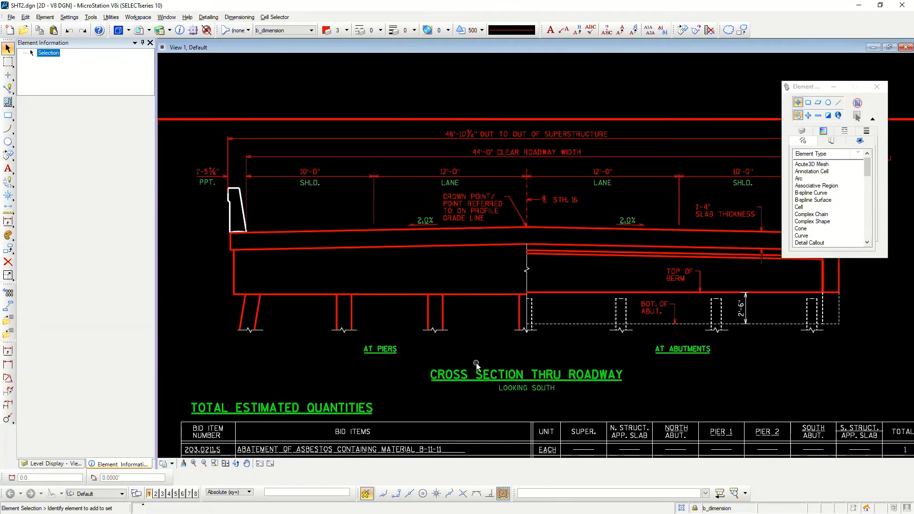
pyautogui.click(470, 378)
pyautogui.scroll(2, 465, 387)
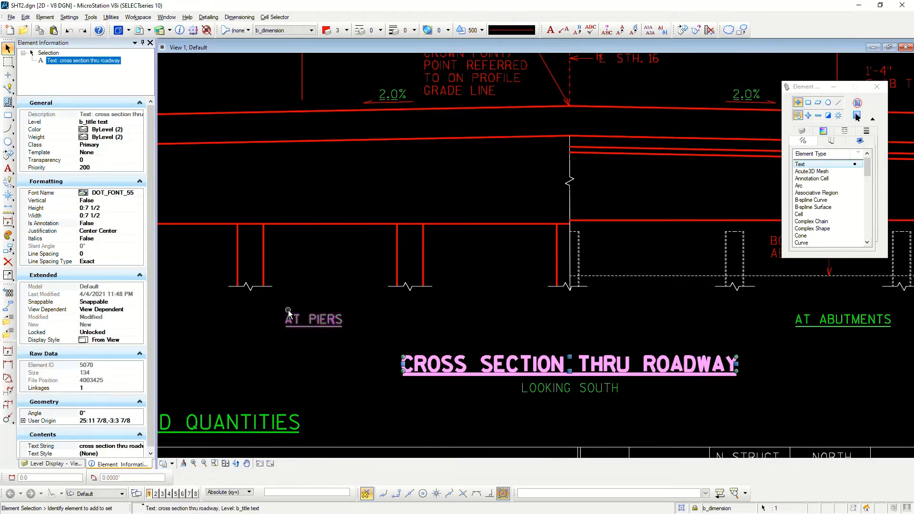
pyautogui.click(301, 319)
pyautogui.click(589, 391)
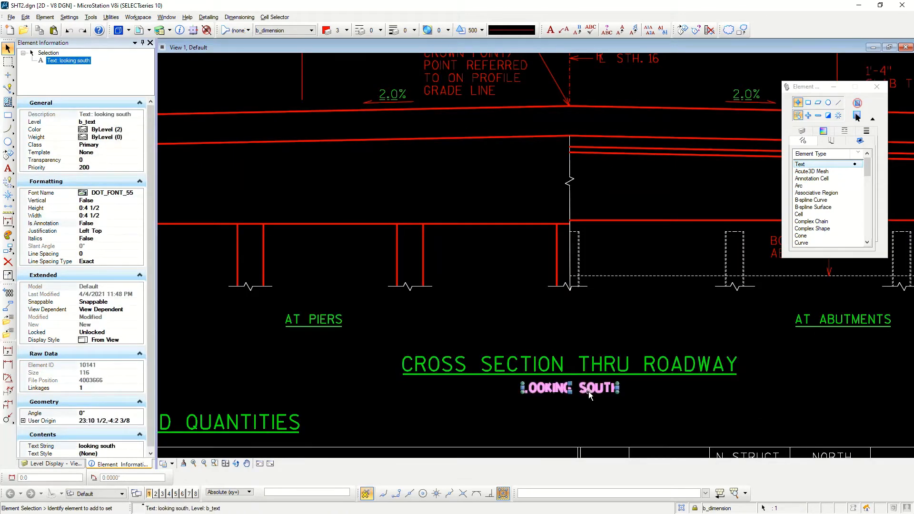
pyautogui.scroll(-2, 335, 297)
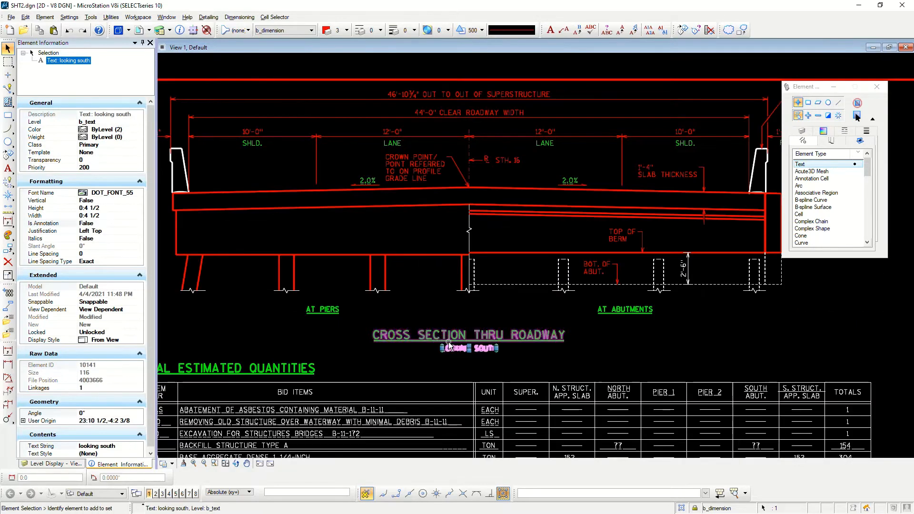
pyautogui.scroll(2, 537, 364)
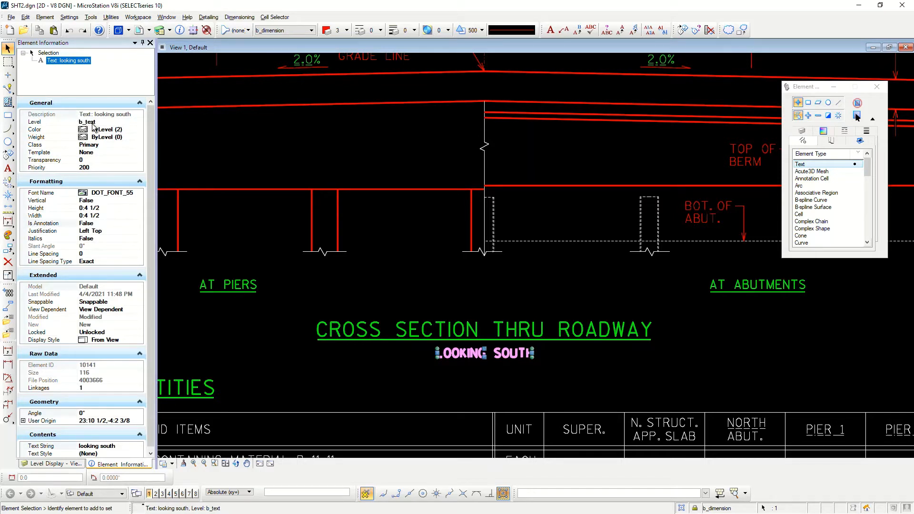
pyautogui.click(238, 285)
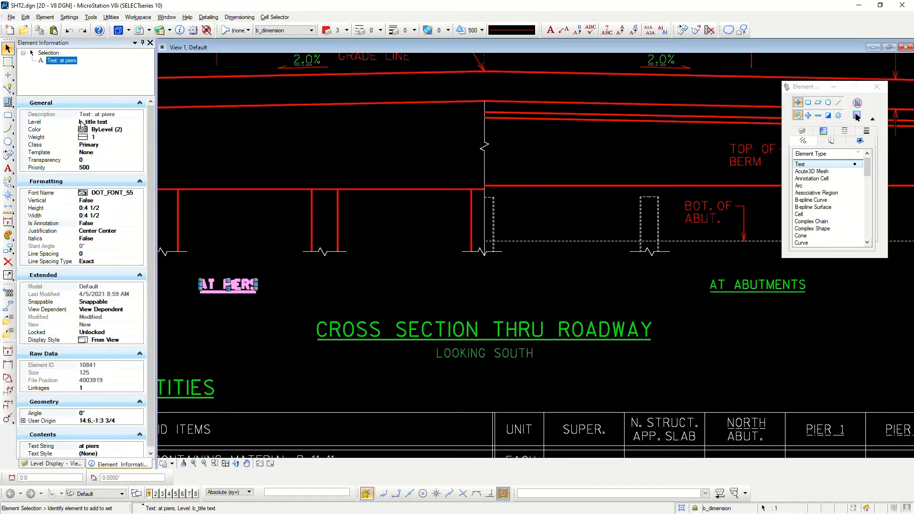
pyautogui.click(399, 285)
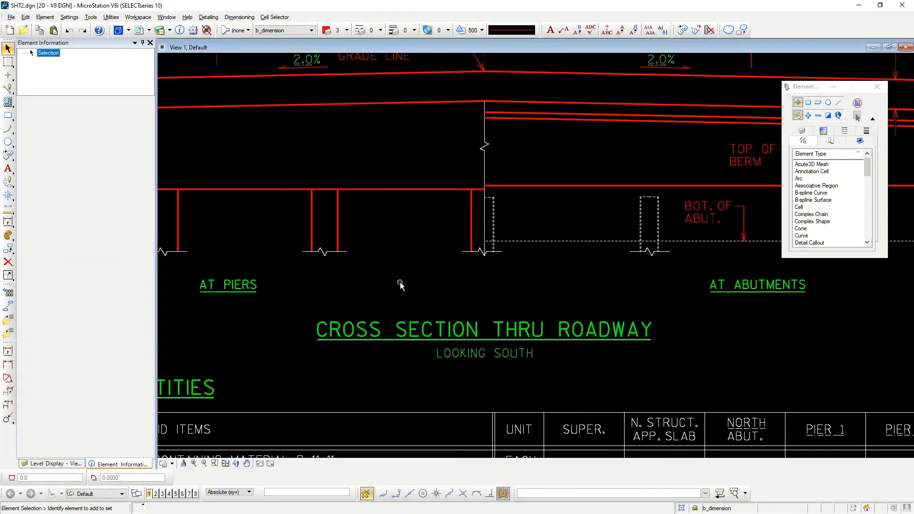
# Examine the levels of the pier break line and the dashed bottom-of-abutment line, leaving nothing selected
pyautogui.click(346, 252)
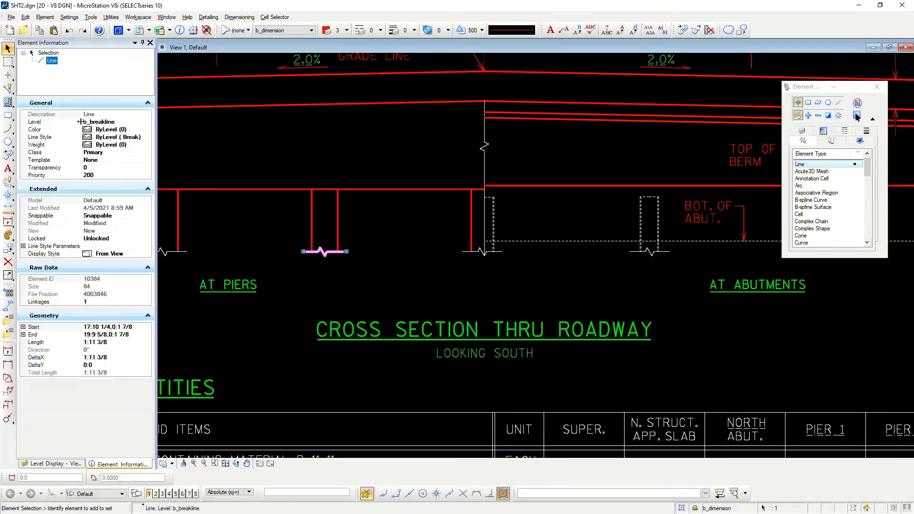
pyautogui.click(474, 265)
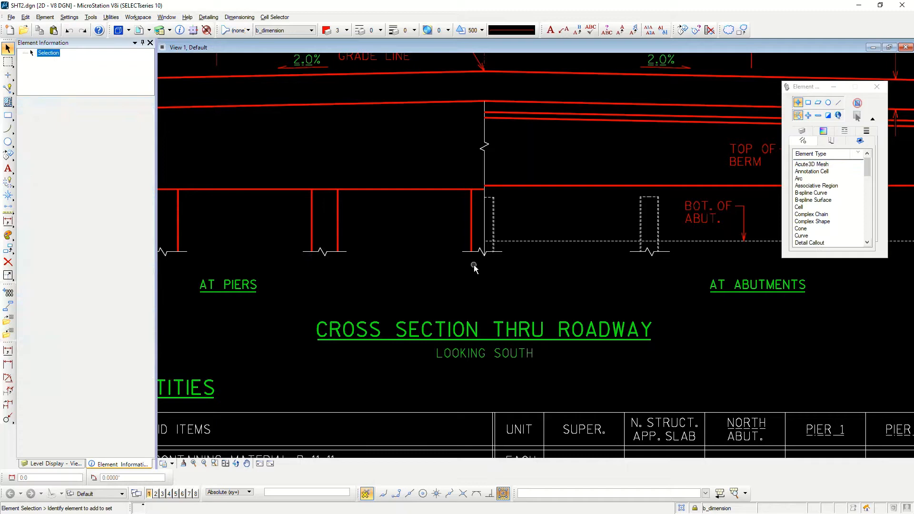
pyautogui.click(525, 240)
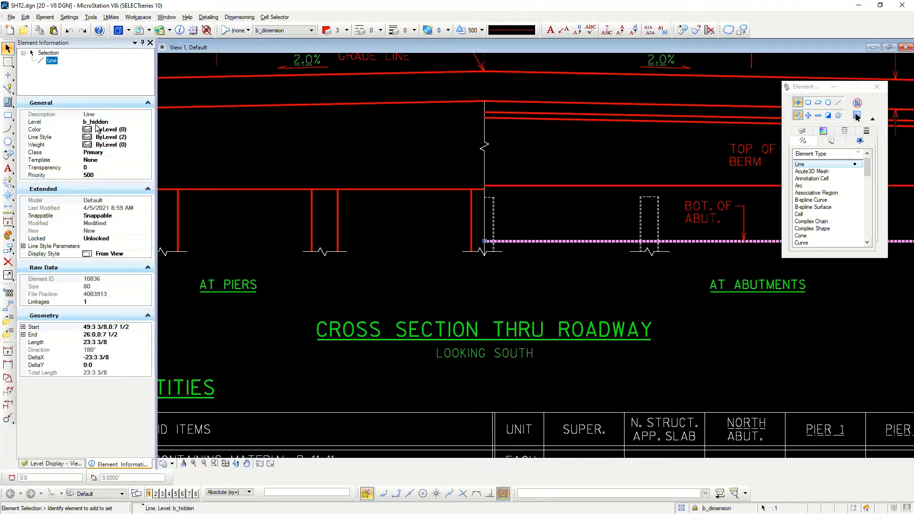
pyautogui.click(418, 295)
# Examine the element information of the line above the PIER 1 table heading and of the top-of-berm line
pyautogui.scroll(-8, 414, 305)
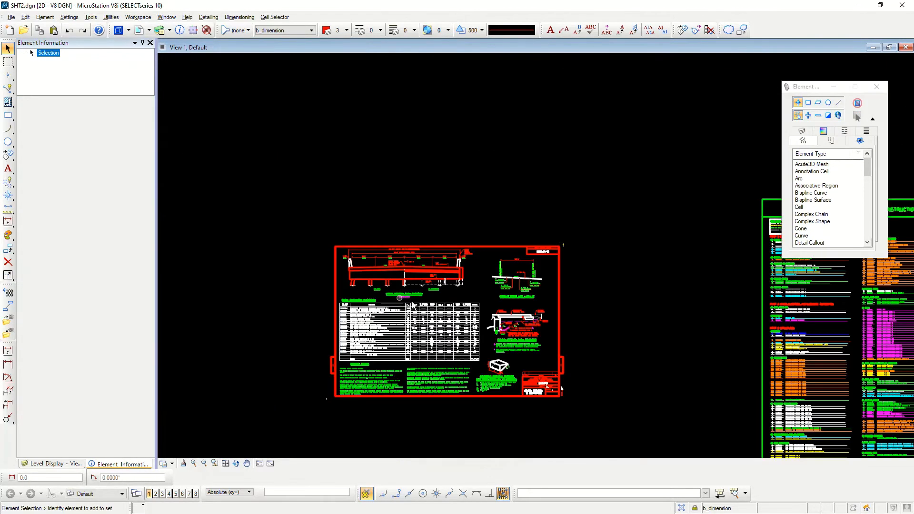
pyautogui.scroll(4, 413, 304)
pyautogui.click(409, 279)
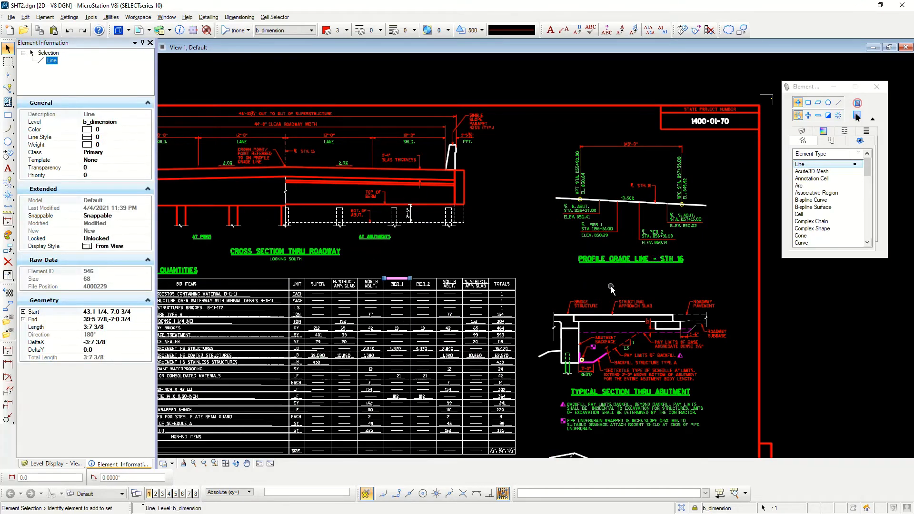
pyautogui.click(593, 274)
pyautogui.scroll(-2, 593, 274)
pyautogui.scroll(3, 459, 223)
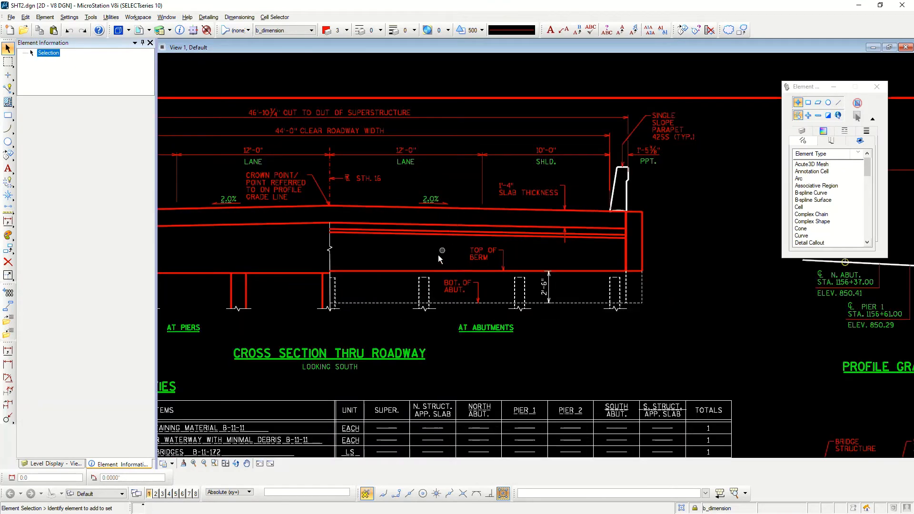
pyautogui.click(372, 272)
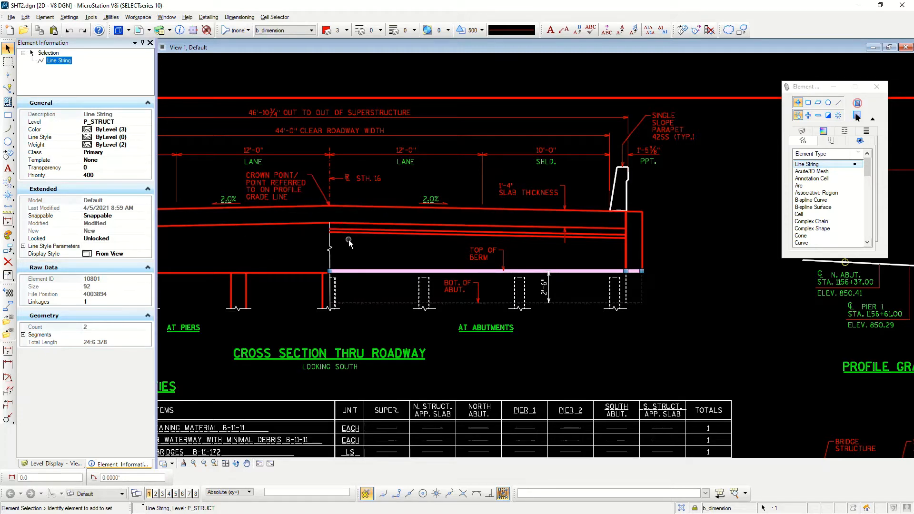
# Look over the whole sheet, including the roadway cross section, estimated quantities table, general notes and abutment details
pyautogui.scroll(1, 304, 224)
pyautogui.scroll(-2, 435, 313)
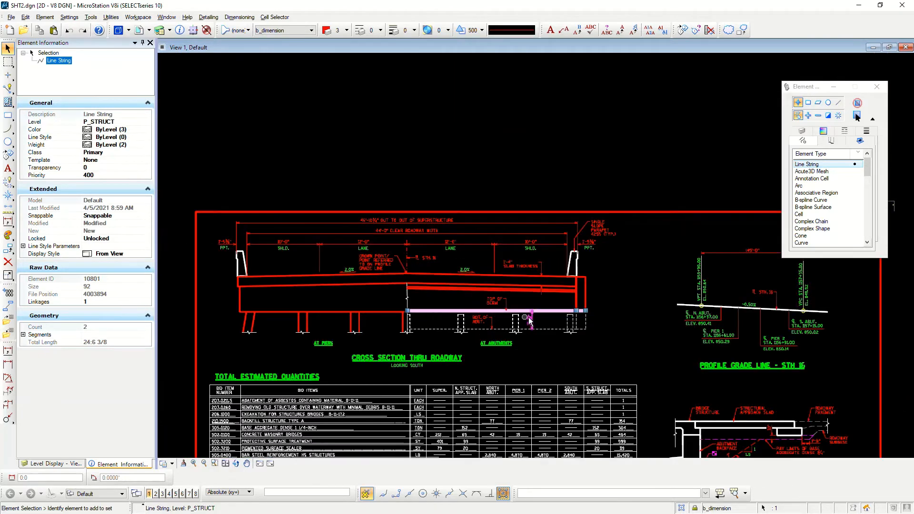
pyautogui.scroll(2, 527, 317)
pyautogui.scroll(-2, 484, 324)
pyautogui.scroll(-2, 542, 326)
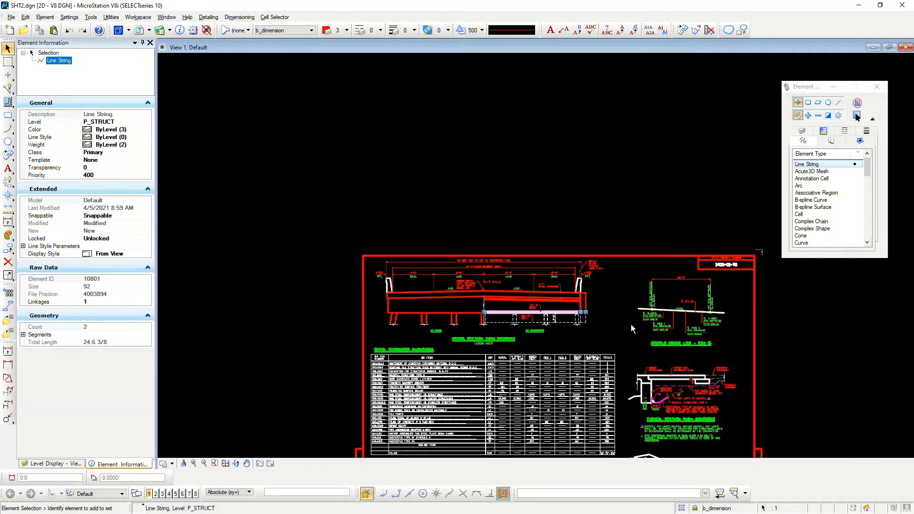
pyautogui.scroll(2, 564, 304)
pyautogui.scroll(-1, 565, 303)
pyautogui.scroll(-1, 614, 409)
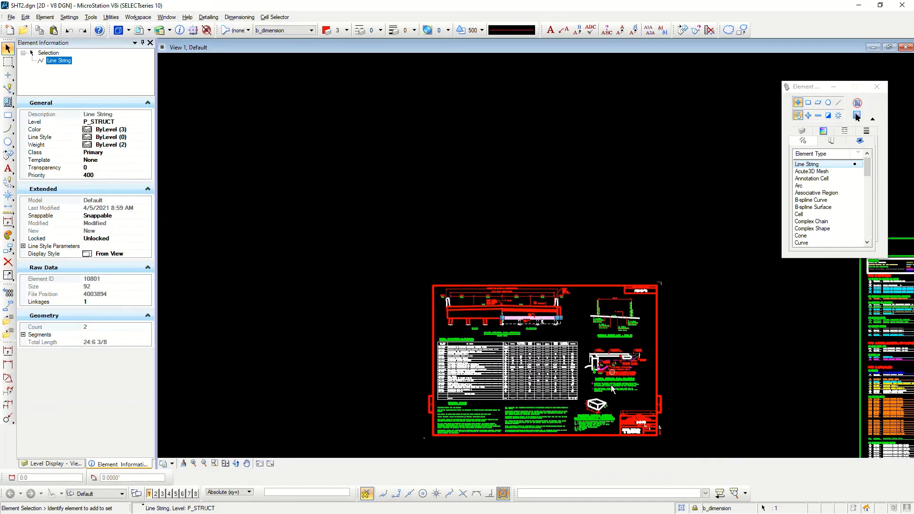
pyautogui.scroll(2, 608, 372)
pyautogui.scroll(-1, 603, 343)
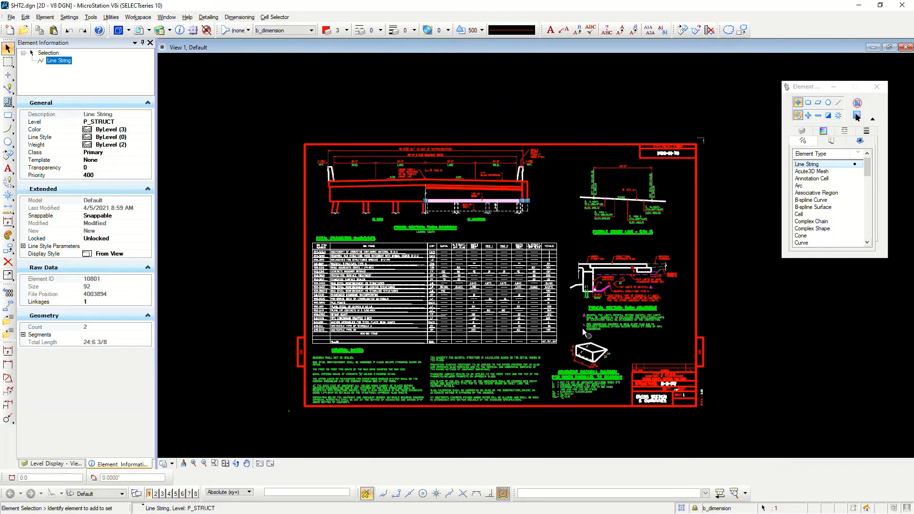
pyautogui.scroll(1, 534, 361)
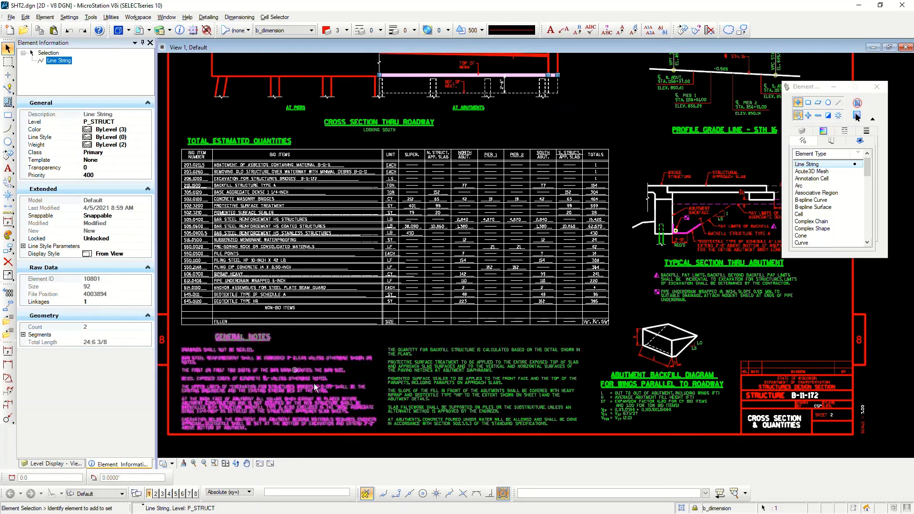
pyautogui.scroll(-1, 341, 383)
pyautogui.scroll(1, 341, 382)
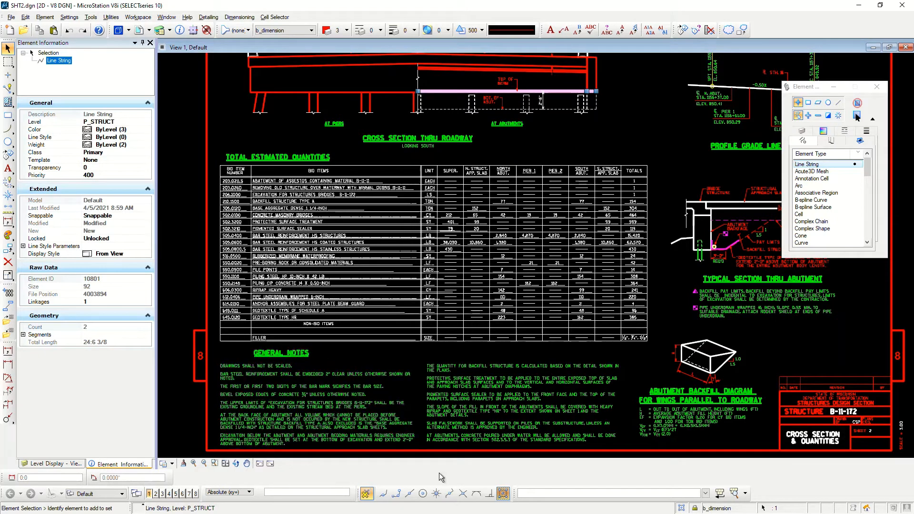
pyautogui.scroll(-1, 552, 404)
pyautogui.scroll(1, 469, 241)
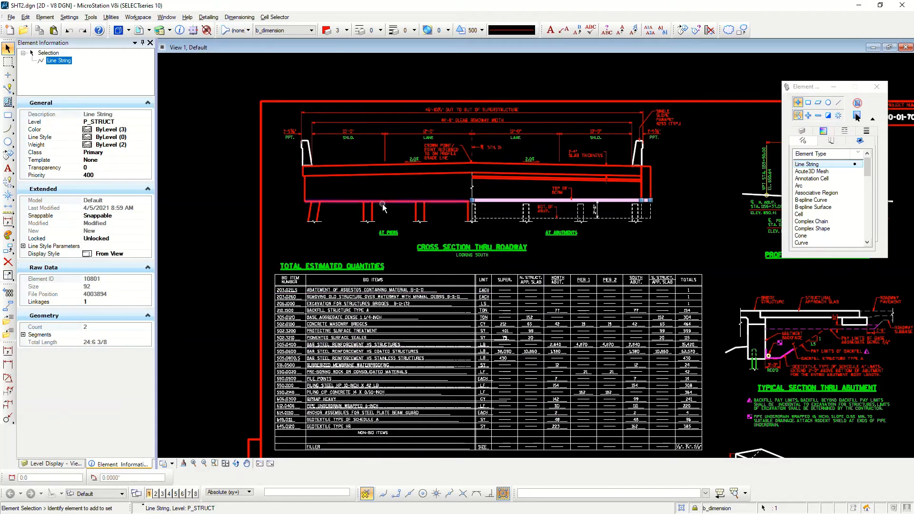
pyautogui.scroll(1, 380, 143)
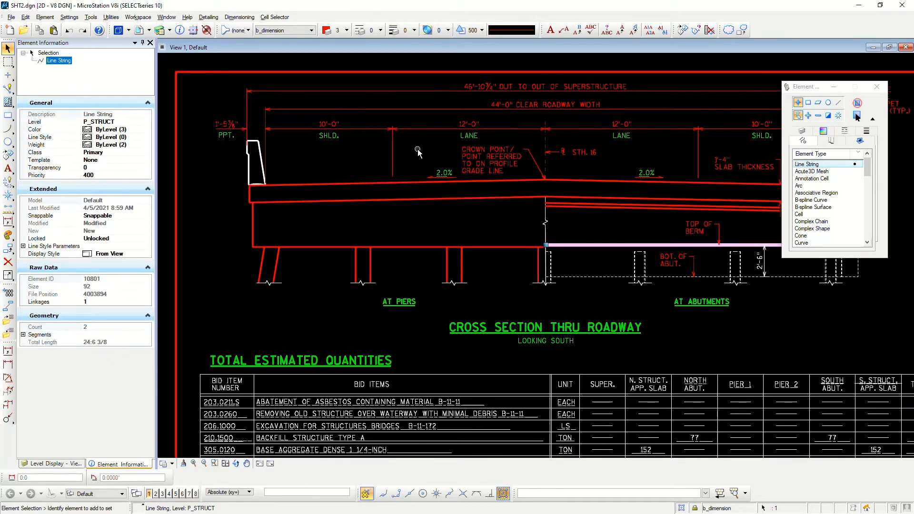
# Look over the dimensions, slope labels and notes above the deck in the roadway cross section
pyautogui.scroll(1, 418, 149)
pyautogui.scroll(-1, 438, 151)
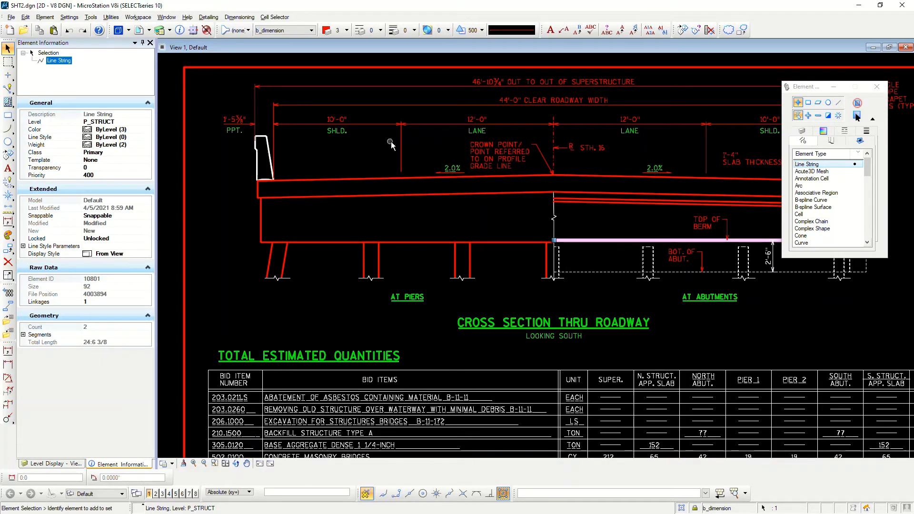
pyautogui.scroll(1, 391, 141)
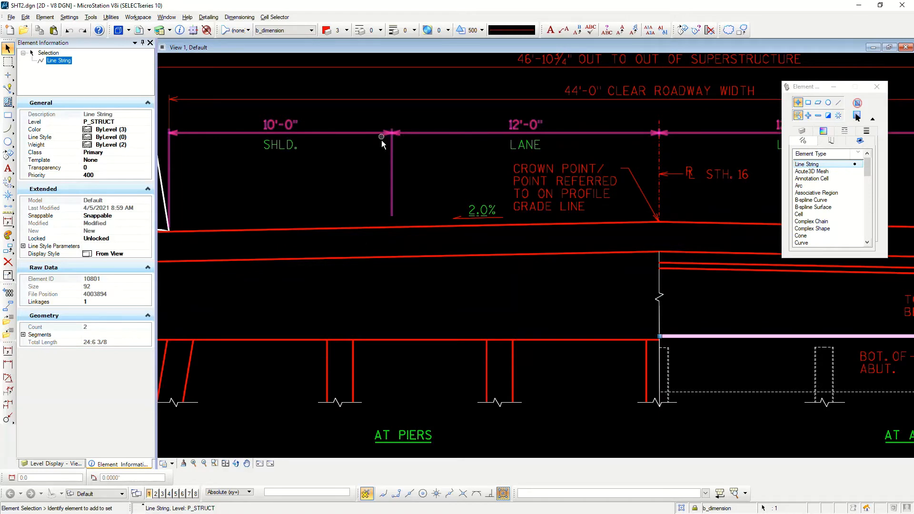
pyautogui.scroll(-3, 368, 199)
pyautogui.scroll(1, 374, 195)
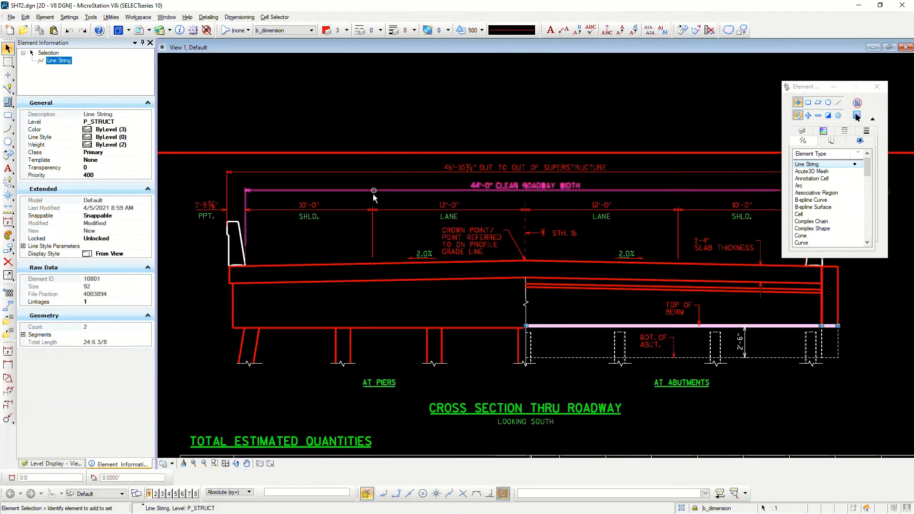
pyautogui.scroll(2, 374, 199)
pyautogui.scroll(-2, 388, 206)
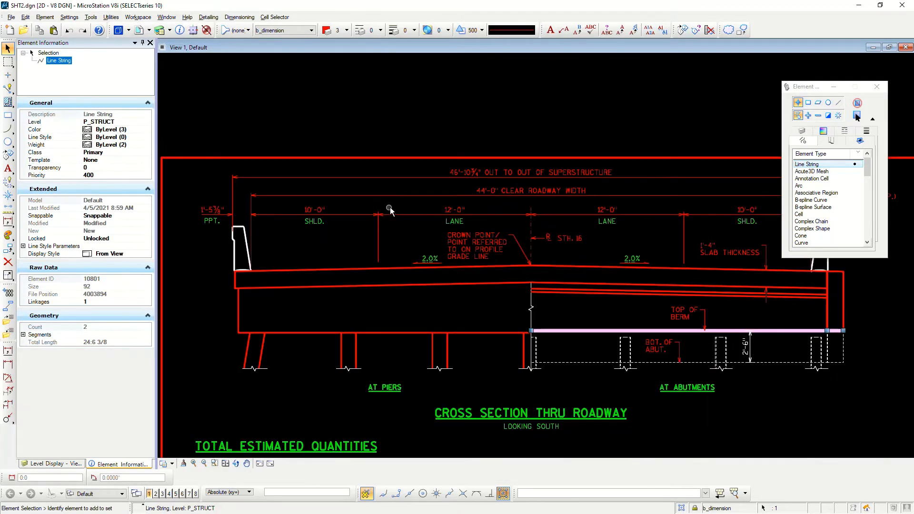
pyautogui.scroll(2, 490, 193)
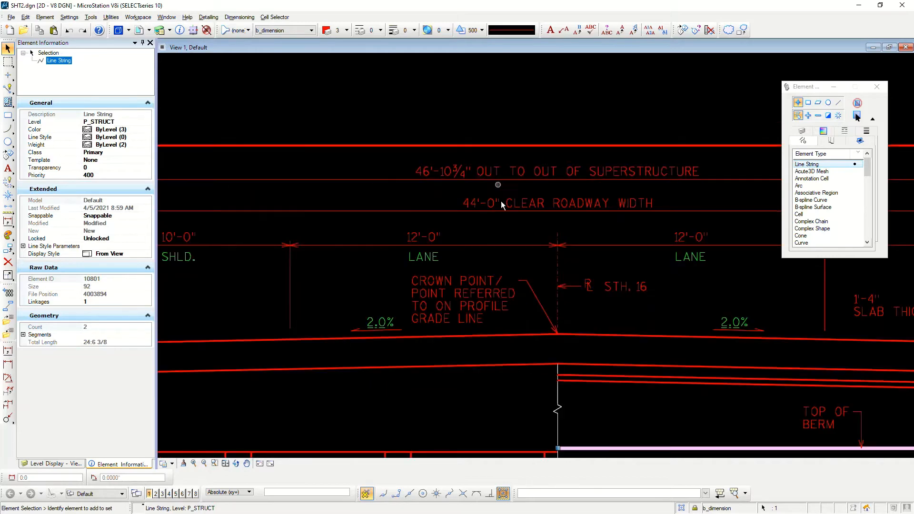
# Examine the element information of the leader on the crown point note in the roadway cross section, leaving nothing selected
pyautogui.click(538, 298)
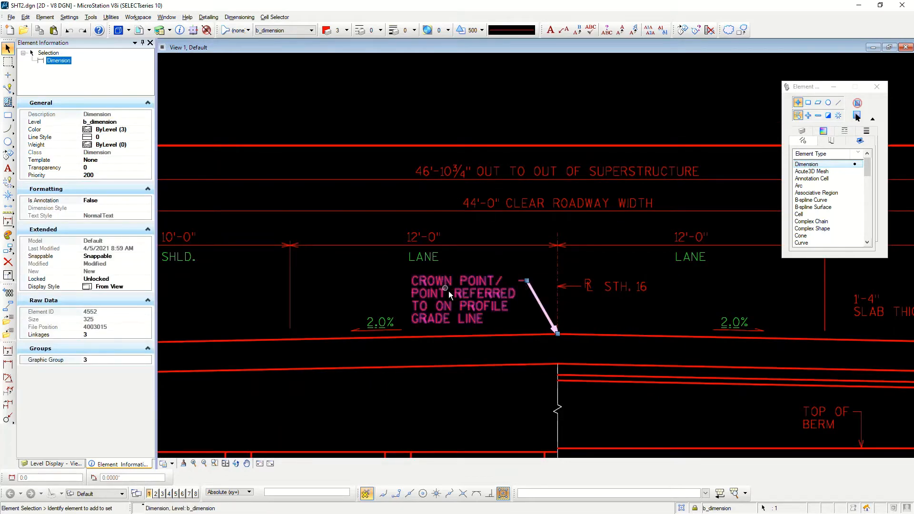
pyautogui.scroll(-2, 516, 275)
pyautogui.scroll(2, 463, 304)
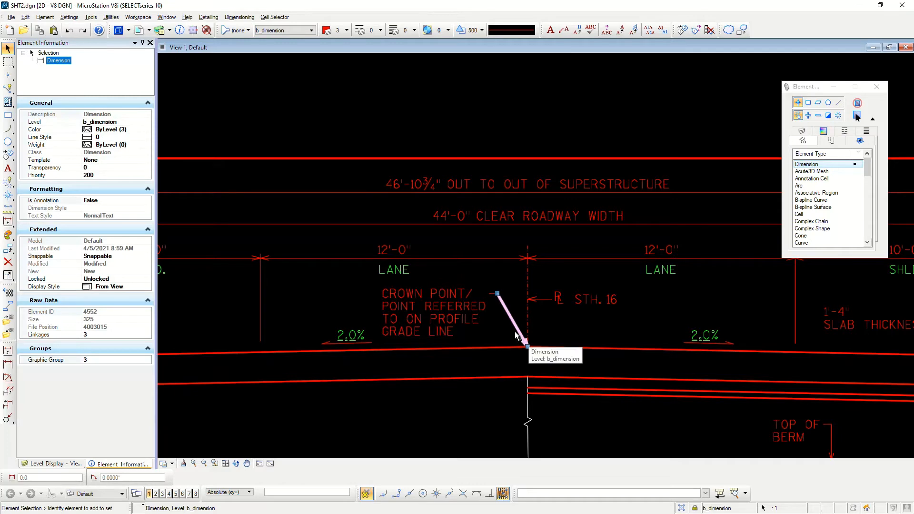
pyautogui.scroll(-2, 474, 308)
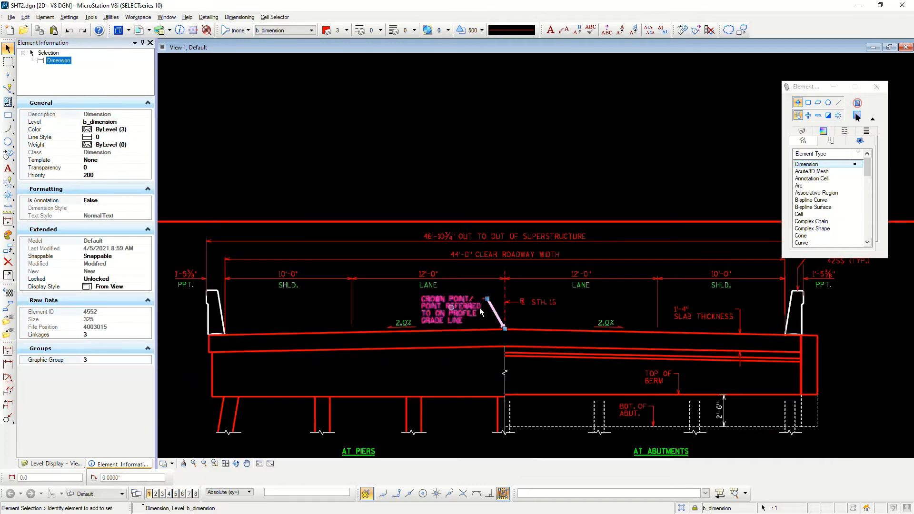
pyautogui.scroll(-5, 524, 304)
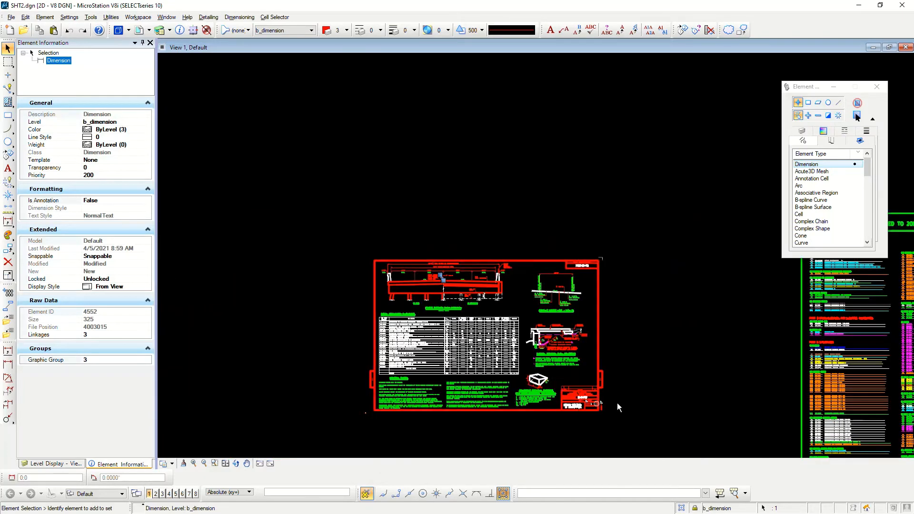
pyautogui.click(581, 429)
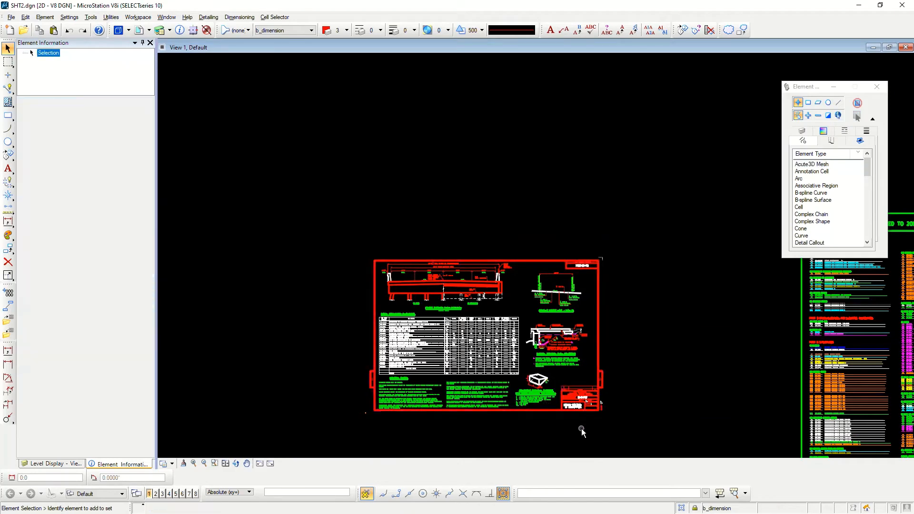
# Examine the element information of the sheet border cell around the whole sheet, leaving nothing selected
pyautogui.scroll(2, 596, 416)
pyautogui.click(593, 407)
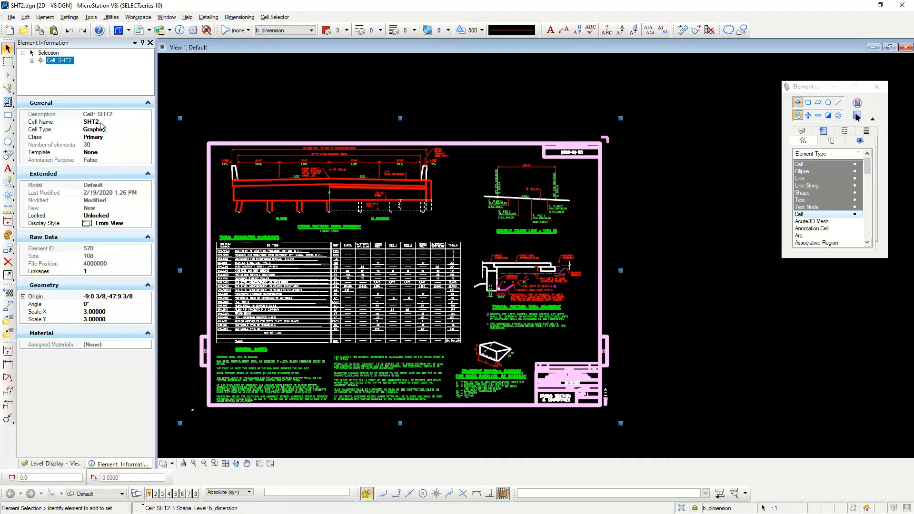
pyautogui.click(664, 355)
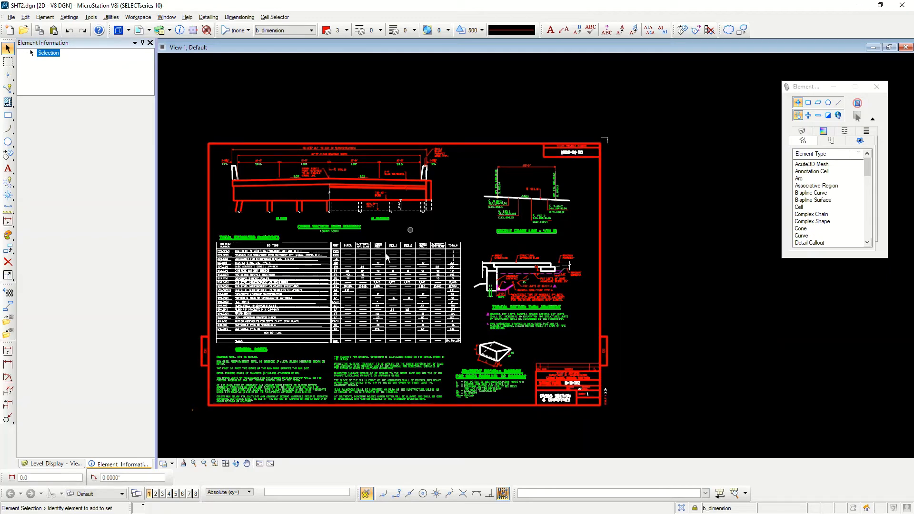
pyautogui.scroll(-2, 591, 329)
pyautogui.scroll(2, 487, 307)
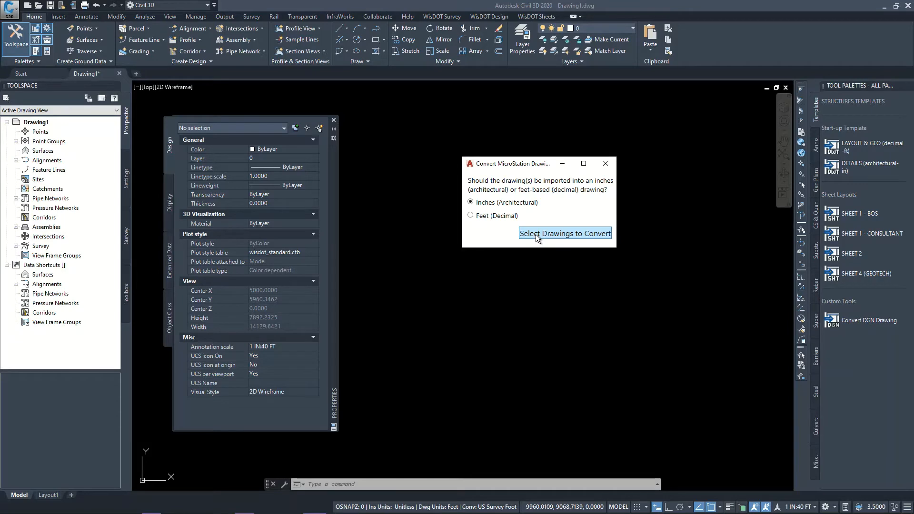
# In Civil 3D, convert SHT2.dgn into an Inches (Architectural) drawing and move the Properties palette clear of the cross section
pyautogui.click(536, 235)
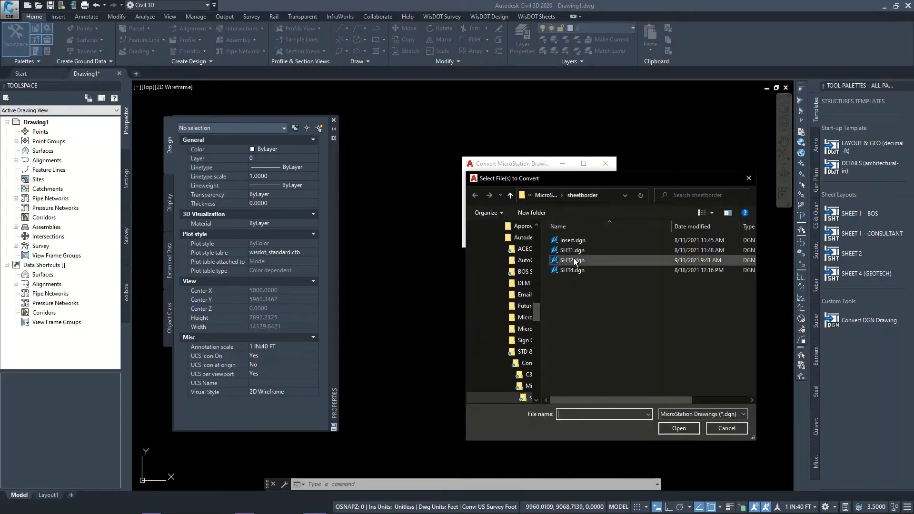
pyautogui.click(574, 261)
pyautogui.click(670, 430)
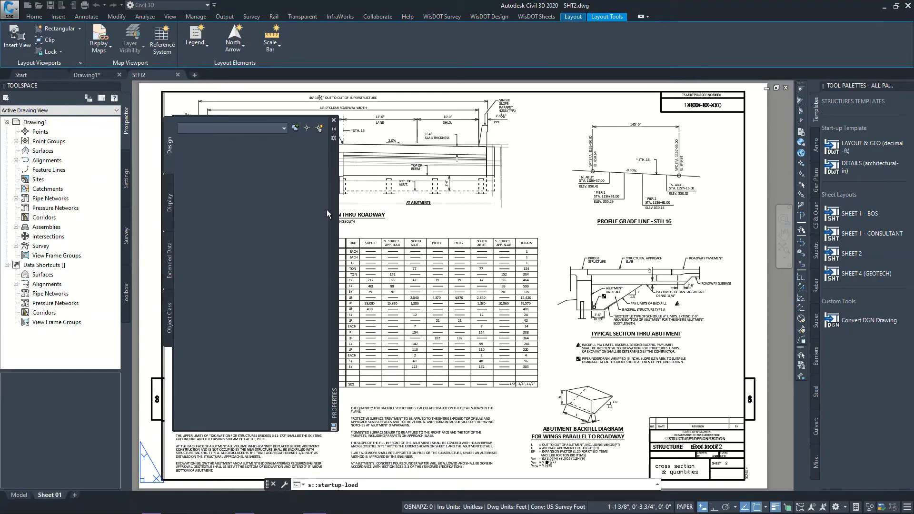
pyautogui.moveTo(333, 219)
pyautogui.mouseDown()
pyautogui.moveTo(308, 197)
pyautogui.moveTo(193, 208)
pyautogui.mouseUp()
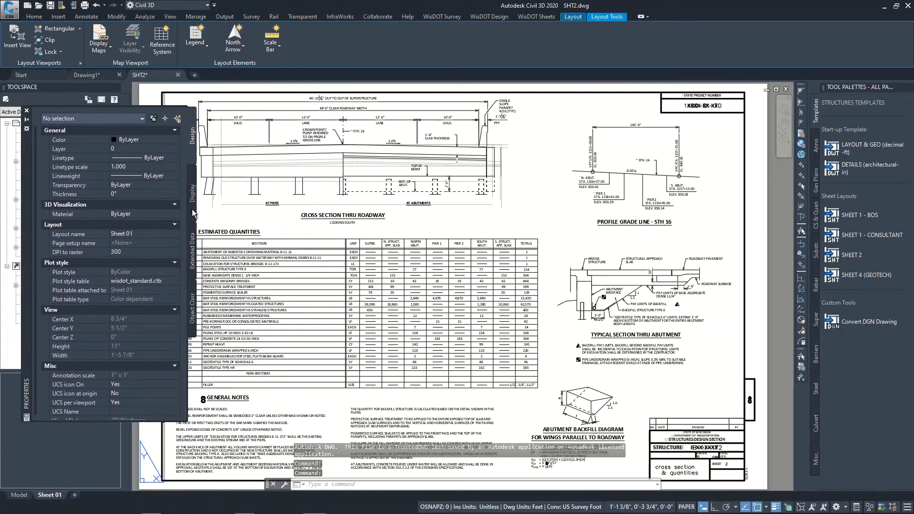
# Examine the overlapping title block texts and the abutment backfill diagram on the converted Sheet 01 layout
pyautogui.scroll(-2, 613, 304)
pyautogui.scroll(2, 574, 326)
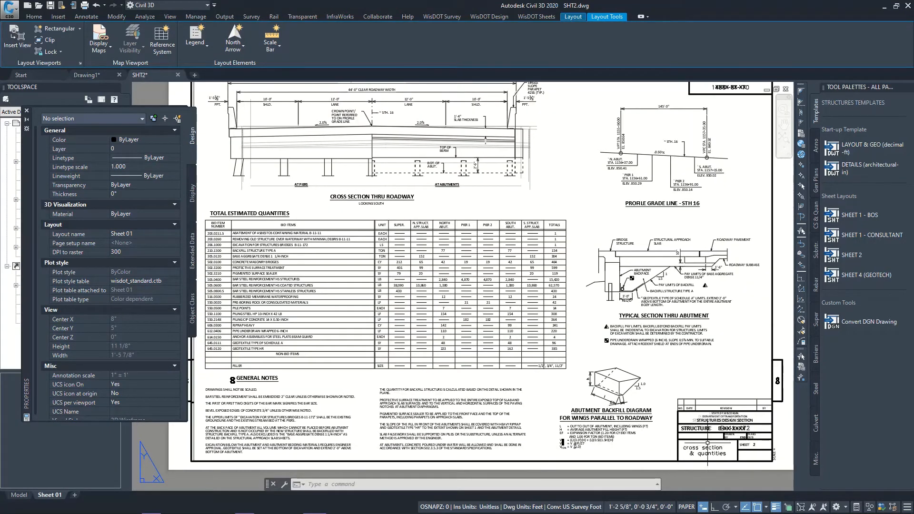
pyautogui.scroll(2, 772, 458)
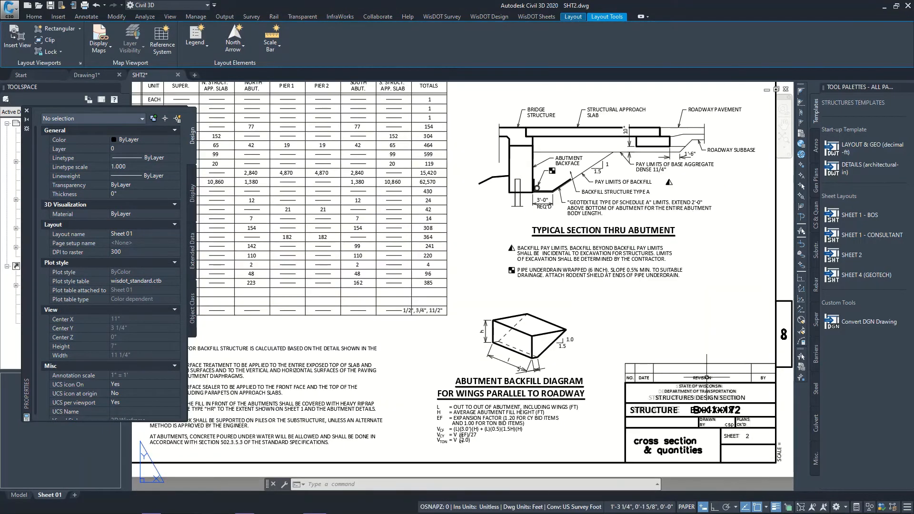
pyautogui.scroll(2, 751, 446)
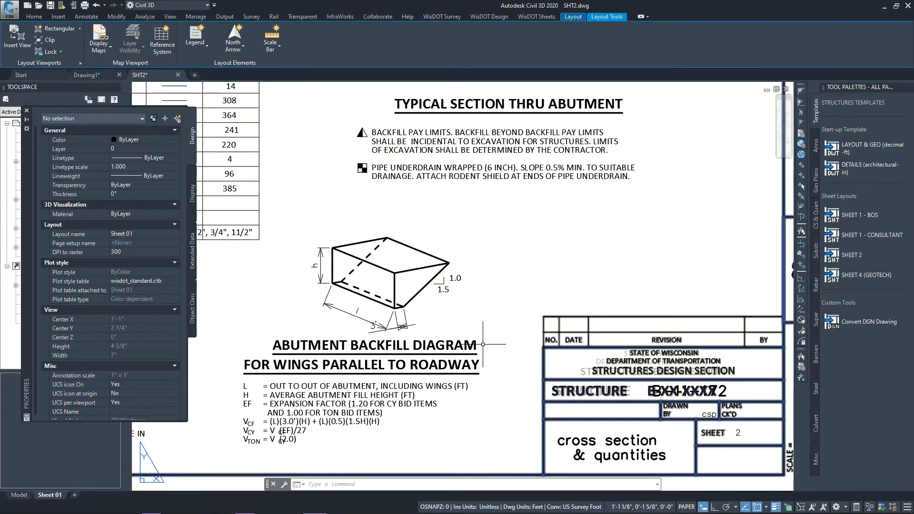
pyautogui.scroll(-2, 496, 348)
pyautogui.scroll(2, 653, 424)
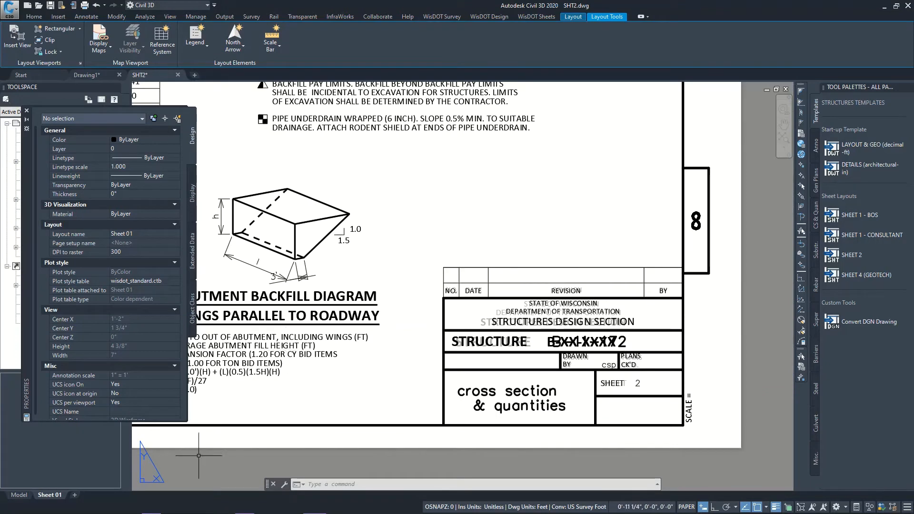
# Examine the title block in model space and inspect the properties of the converted SHT2 border block
pyautogui.click(19, 496)
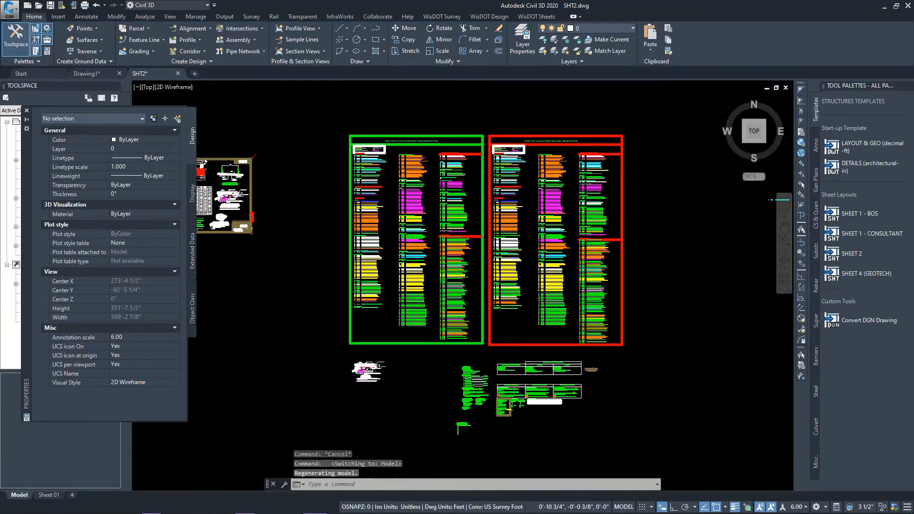
pyautogui.scroll(6, 312, 254)
pyautogui.scroll(4, 518, 247)
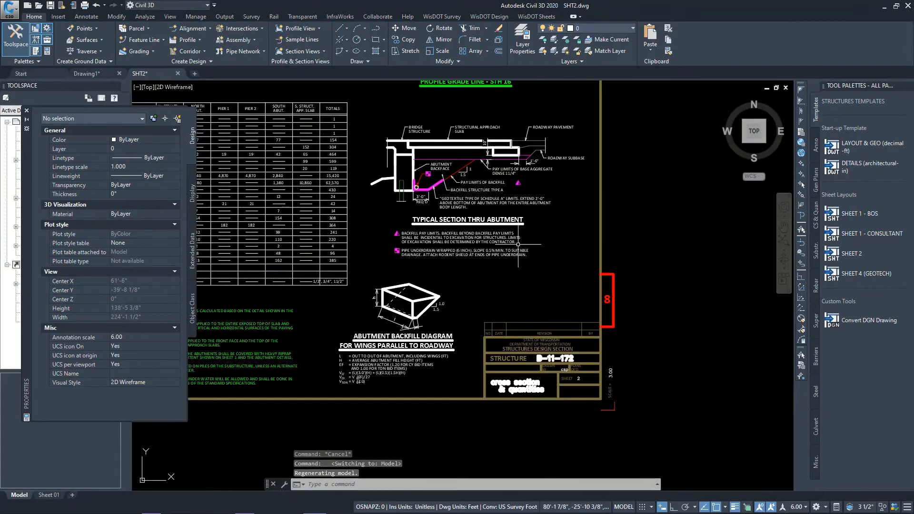
pyautogui.scroll(4, 557, 381)
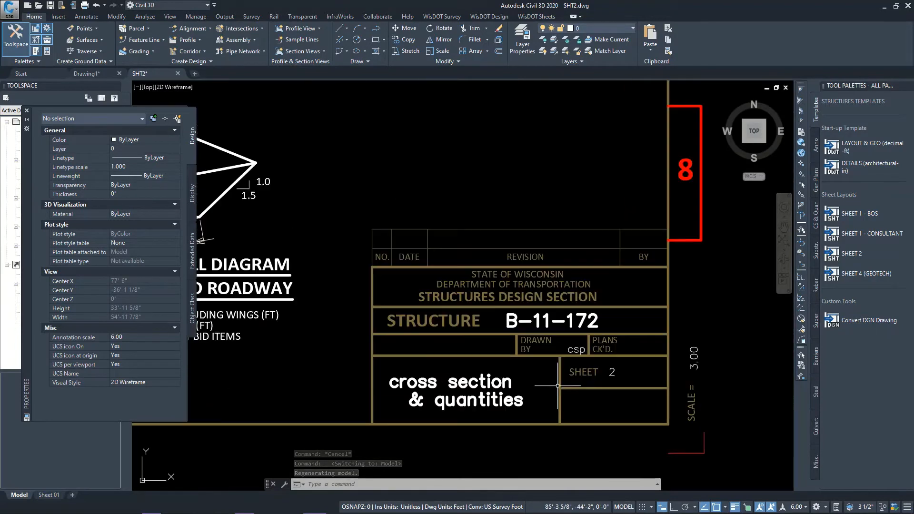
pyautogui.click(571, 387)
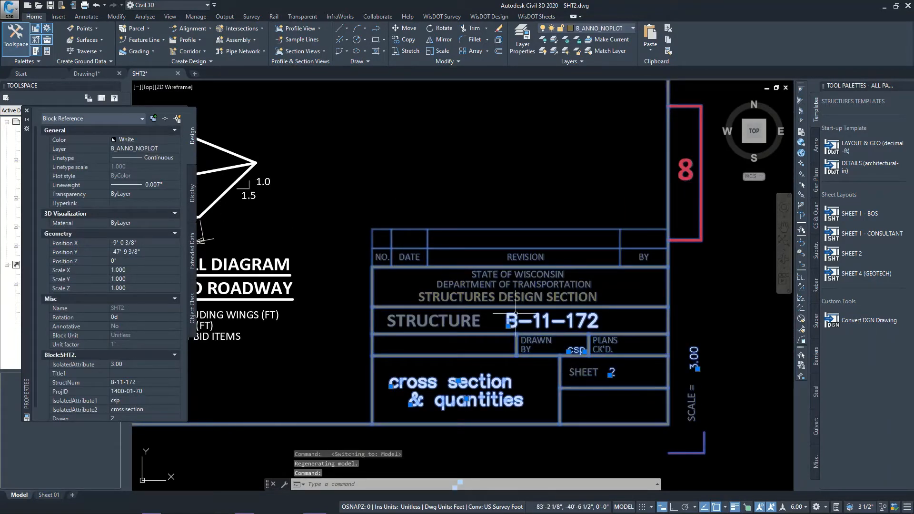
# Preview the plot of the Sheet 01 layout, check its title block closely and close the preview
pyautogui.click(49, 495)
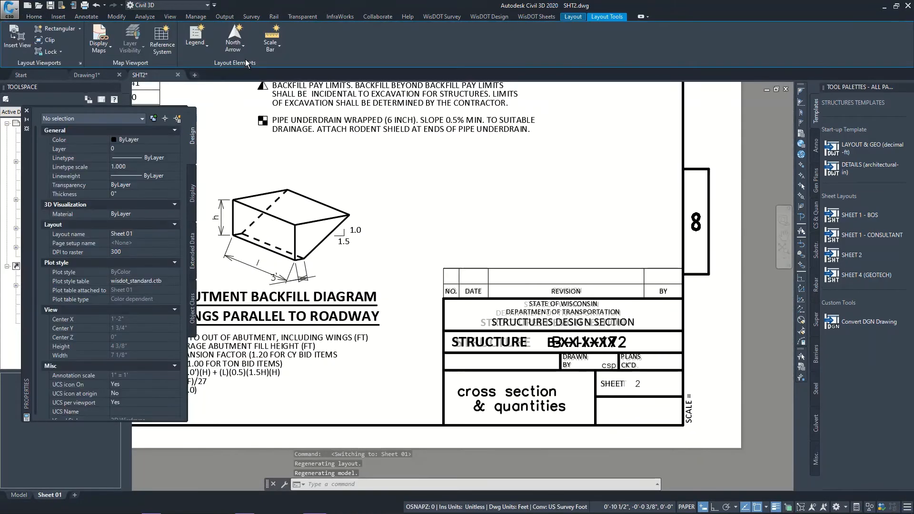
pyautogui.click(11, 8)
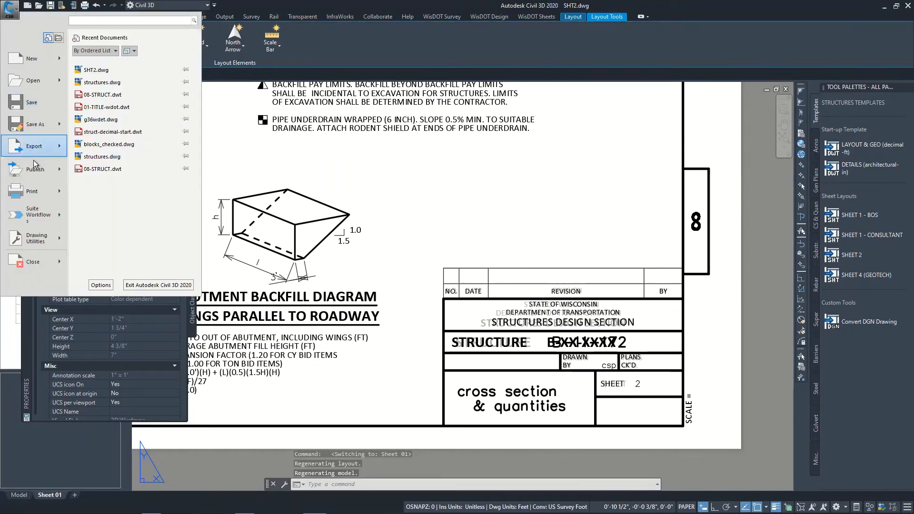
pyautogui.click(45, 199)
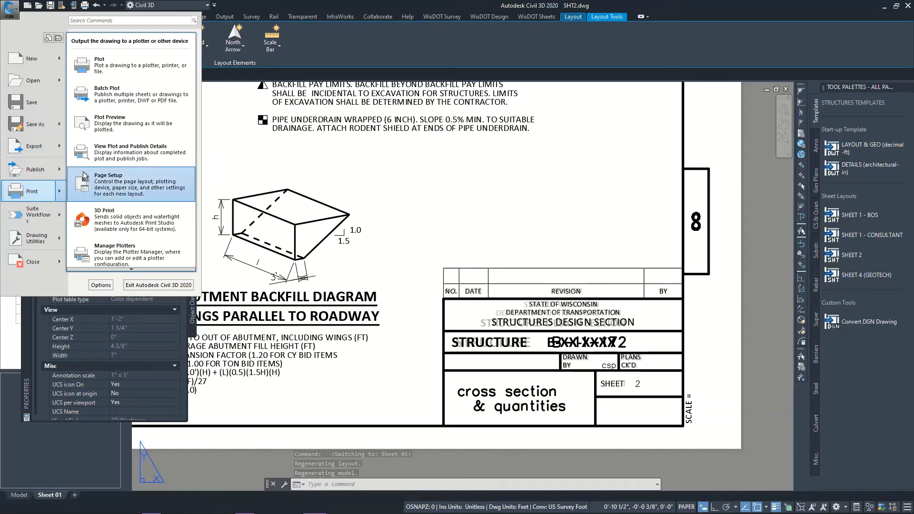
pyautogui.click(109, 125)
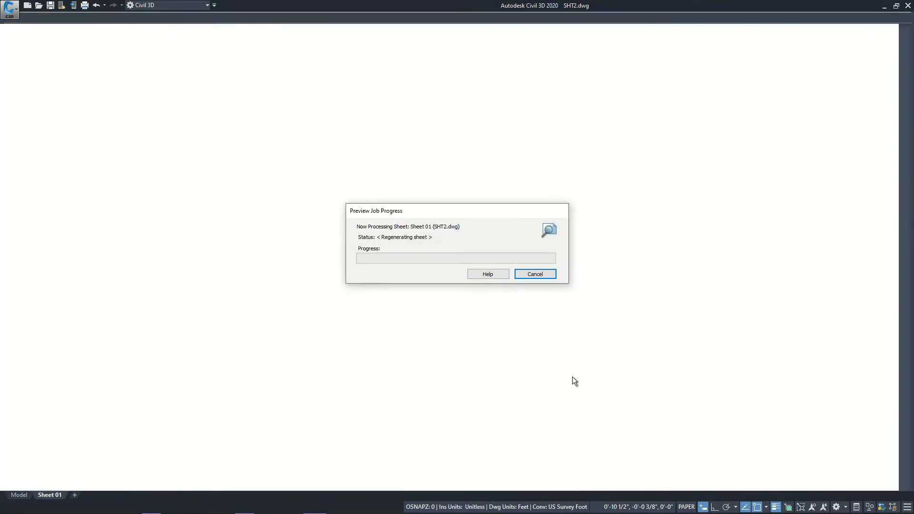
pyautogui.scroll(5, 694, 441)
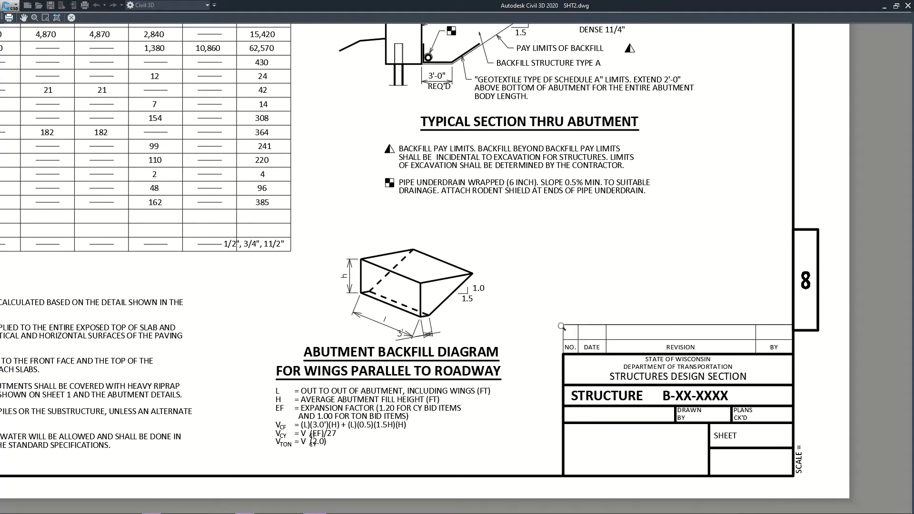
pyautogui.click(71, 17)
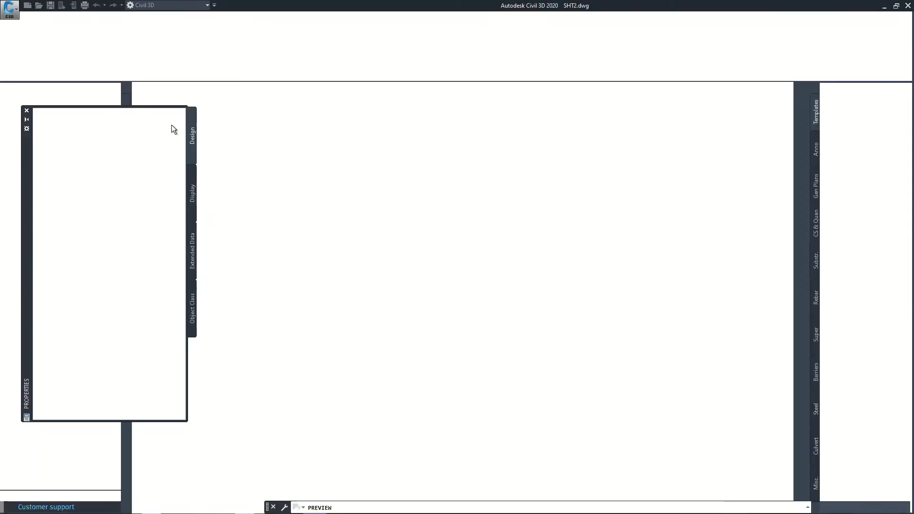
# Compare the model space title block with Sheet 01, and view the layout border block's attributes without changing them
pyautogui.click(19, 495)
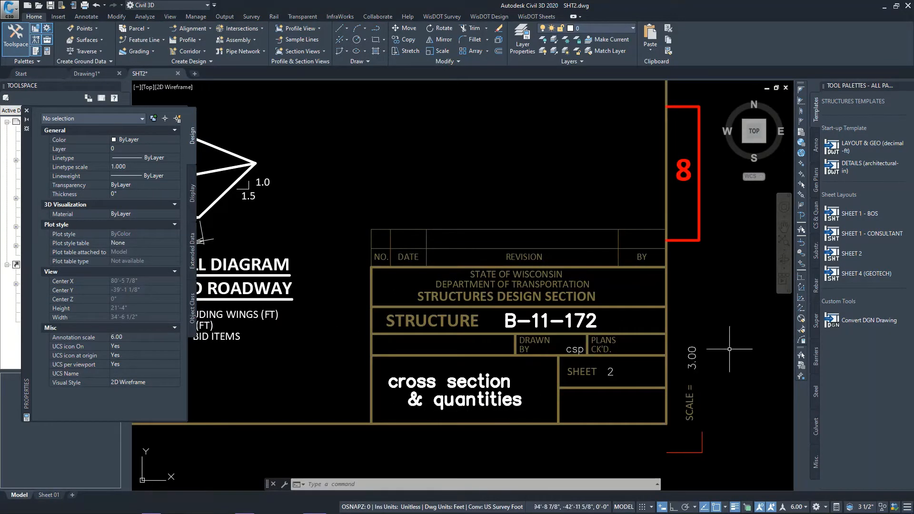
pyautogui.click(49, 495)
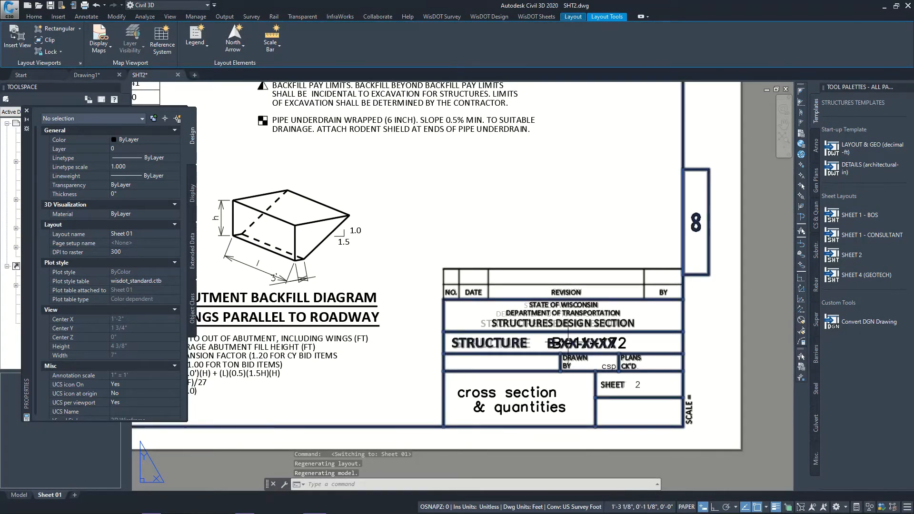
pyautogui.doubleClick(573, 347)
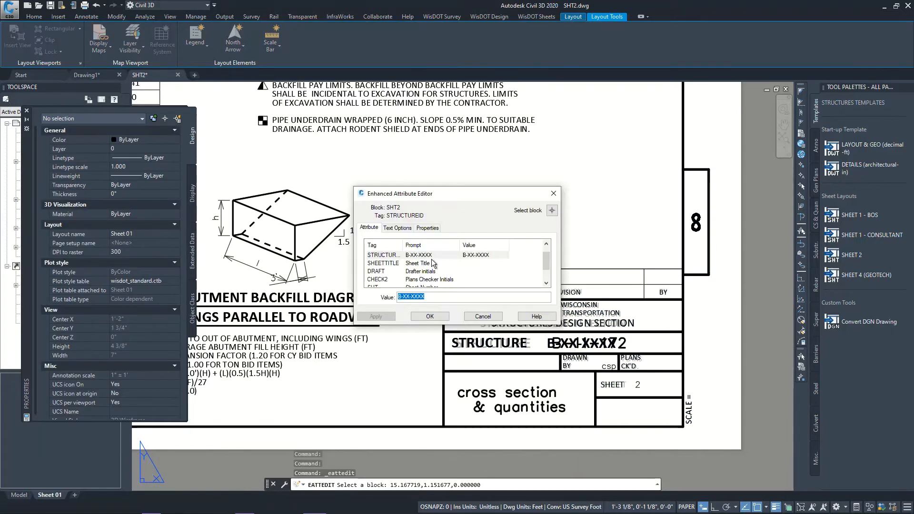
pyautogui.click(494, 318)
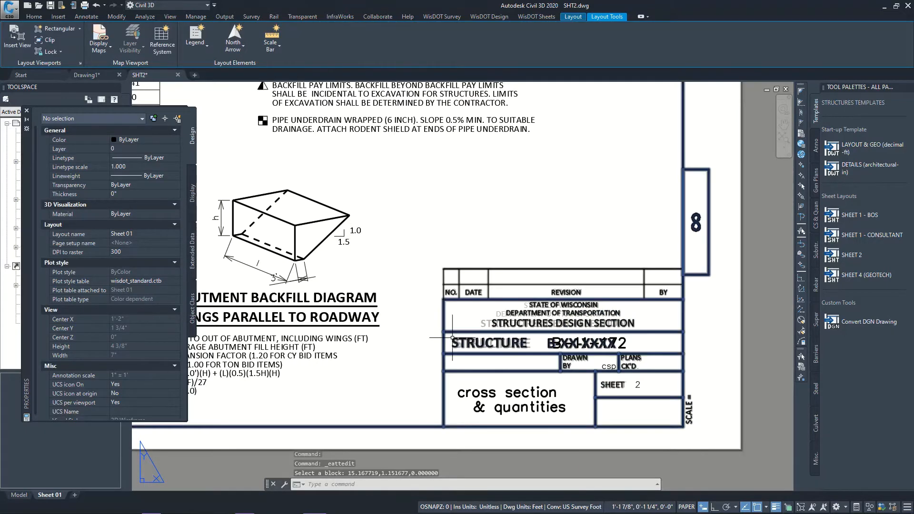
pyautogui.scroll(-2, 523, 320)
pyautogui.scroll(-4, 523, 326)
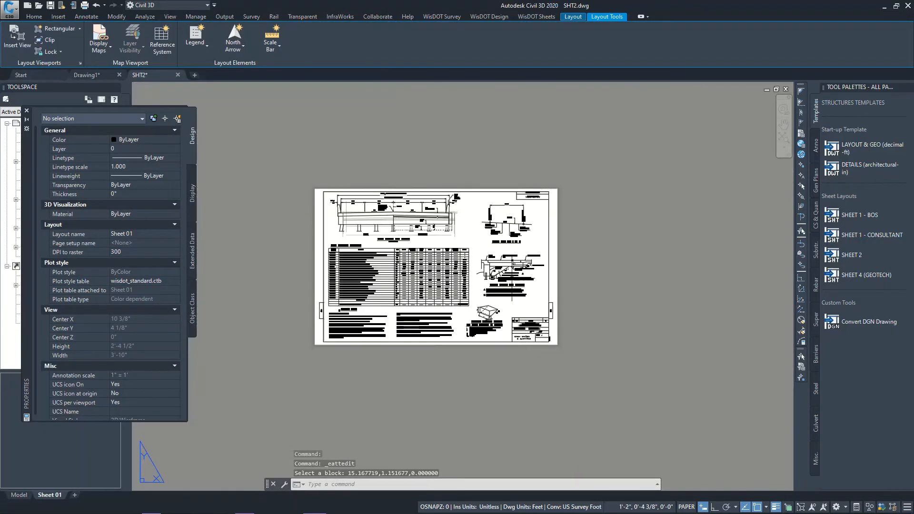
# Leave Sheet 01 for model space and inspect the properties of the AT PIERS subtitle text under the roadway cross section
pyautogui.scroll(2, 353, 167)
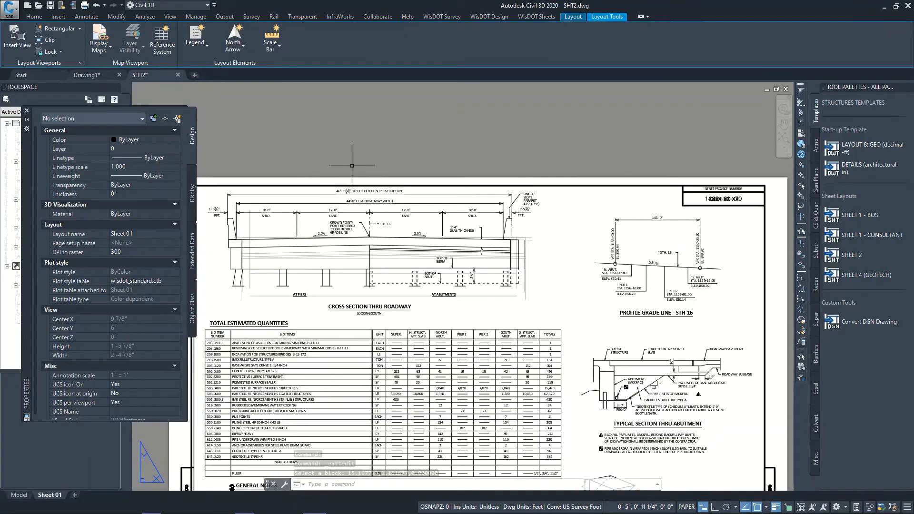
pyautogui.scroll(-2, 381, 199)
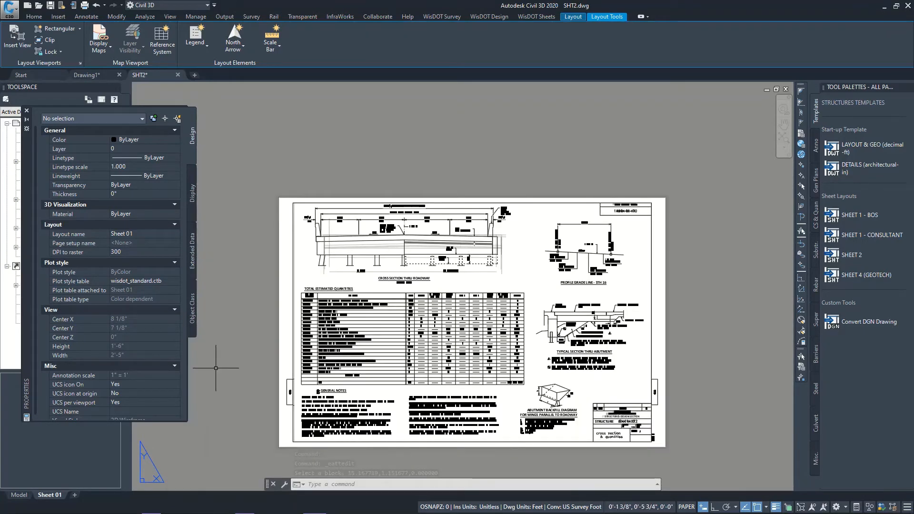
pyautogui.click(19, 495)
pyautogui.scroll(-5, 444, 290)
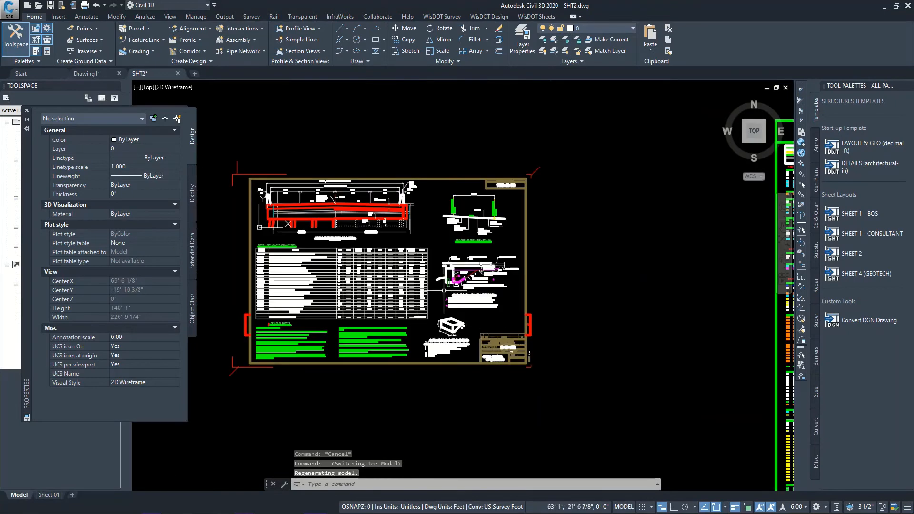
pyautogui.scroll(5, 334, 238)
pyautogui.scroll(-3, 445, 263)
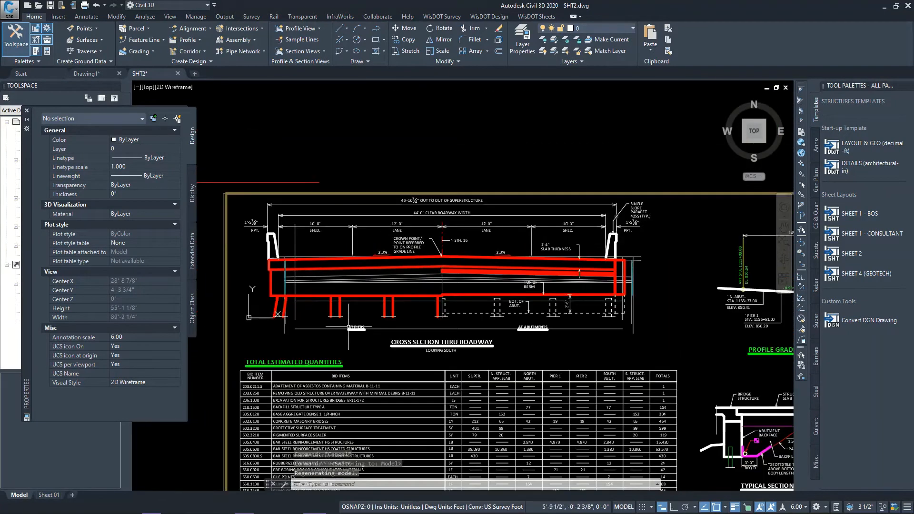
pyautogui.scroll(6, 350, 329)
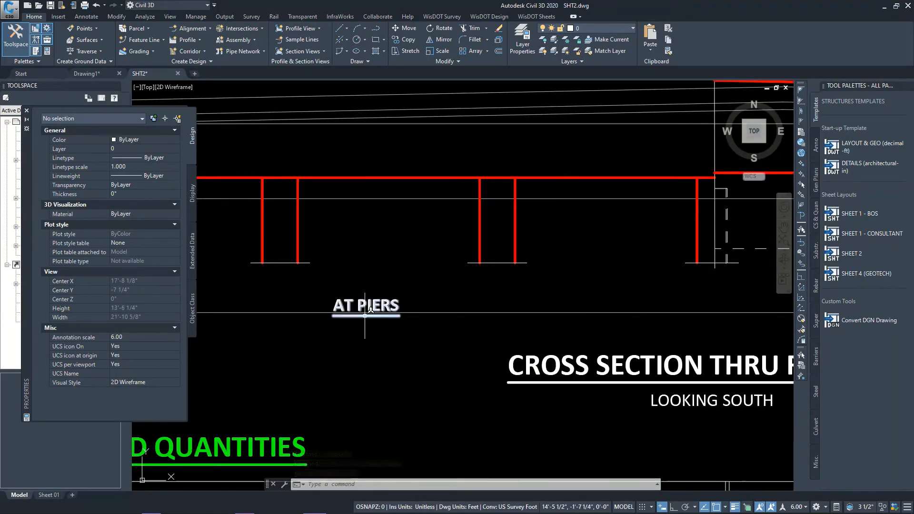
pyautogui.click(366, 312)
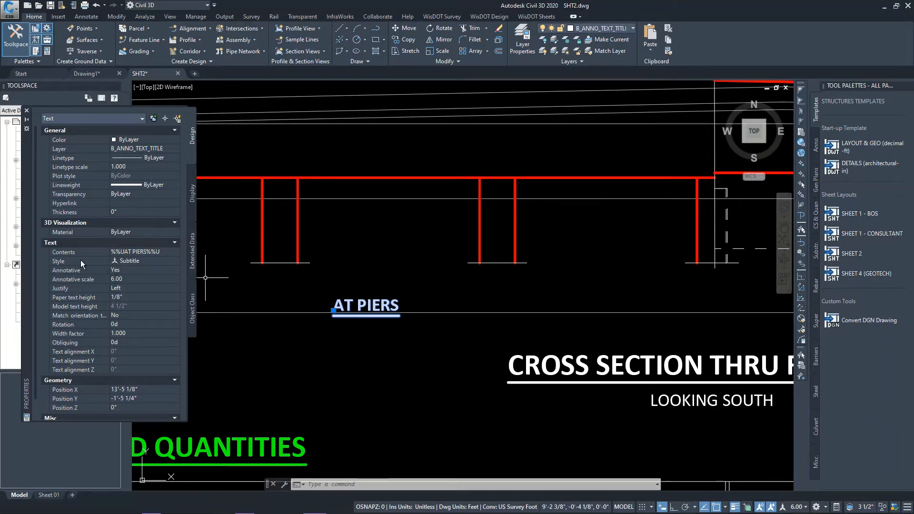
pyautogui.click(577, 369)
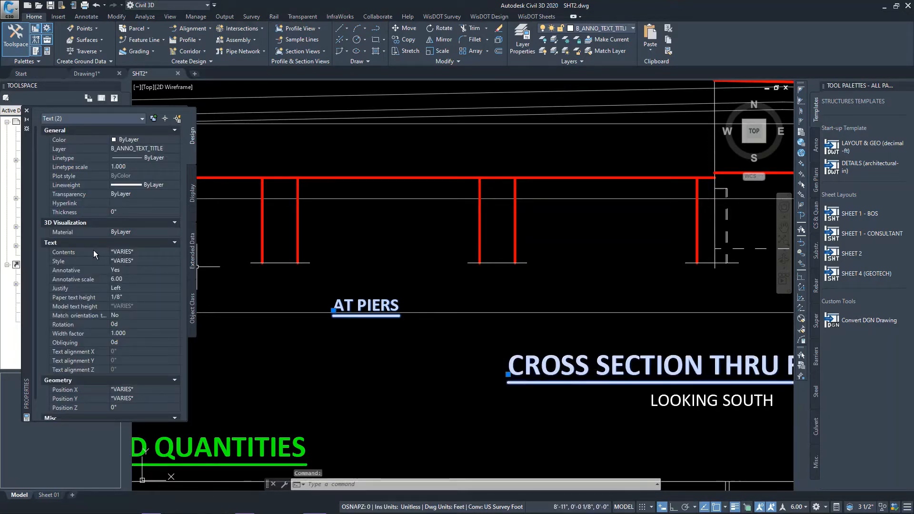
pyautogui.press('Escape')
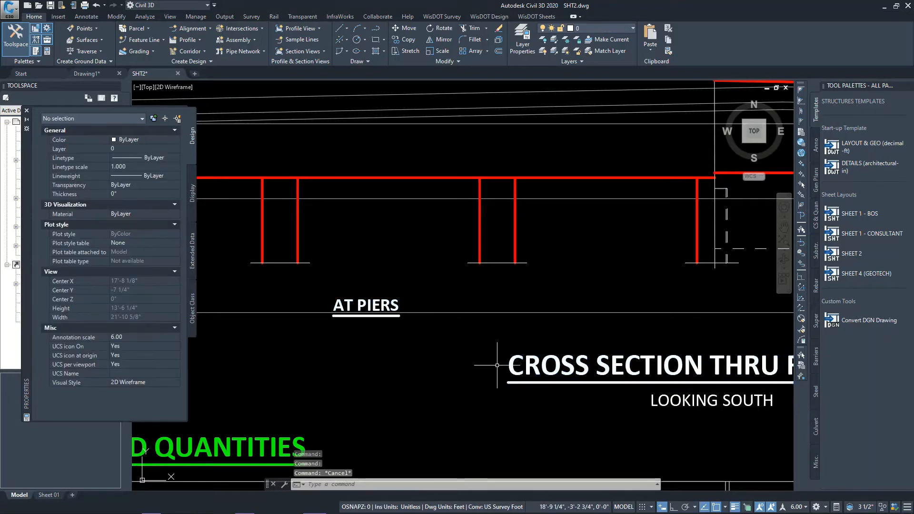
# Inspect the layer and text style of the CROSS SECTION THRU ROADWAY title and the LOOKING SOUTH text
pyautogui.click(591, 366)
pyautogui.click(417, 315)
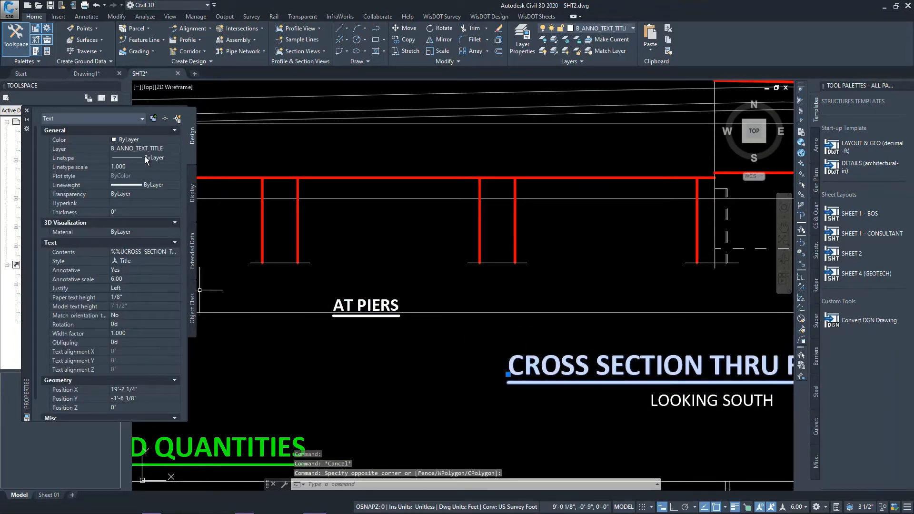
pyautogui.press('Escape')
pyautogui.click(691, 402)
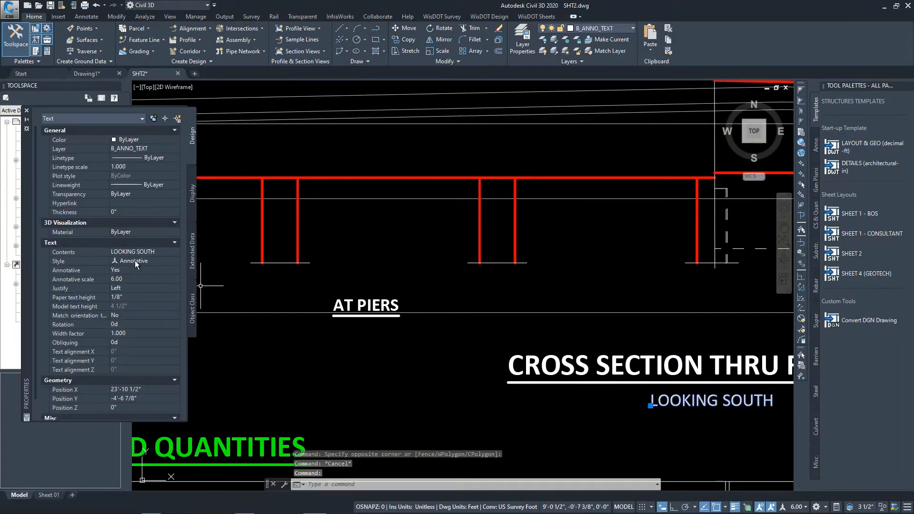
pyautogui.press('Escape')
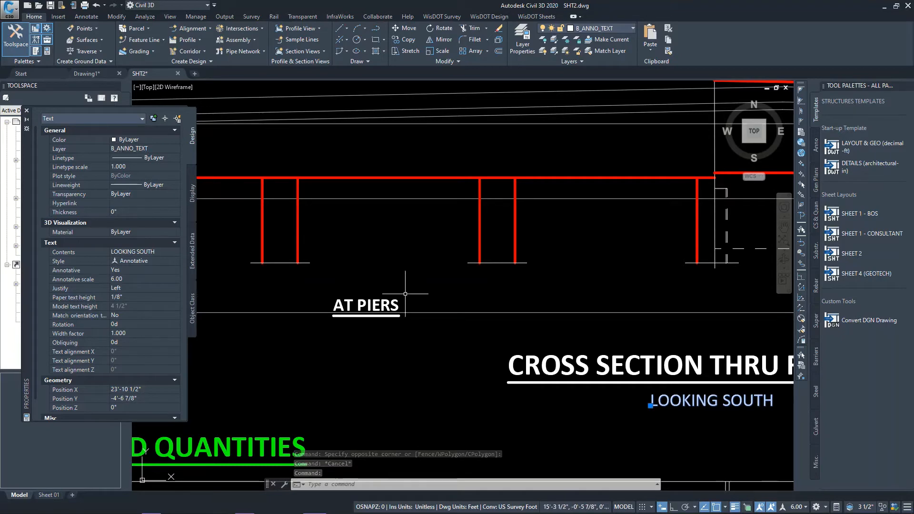
pyautogui.scroll(-4, 364, 306)
pyautogui.press('Escape')
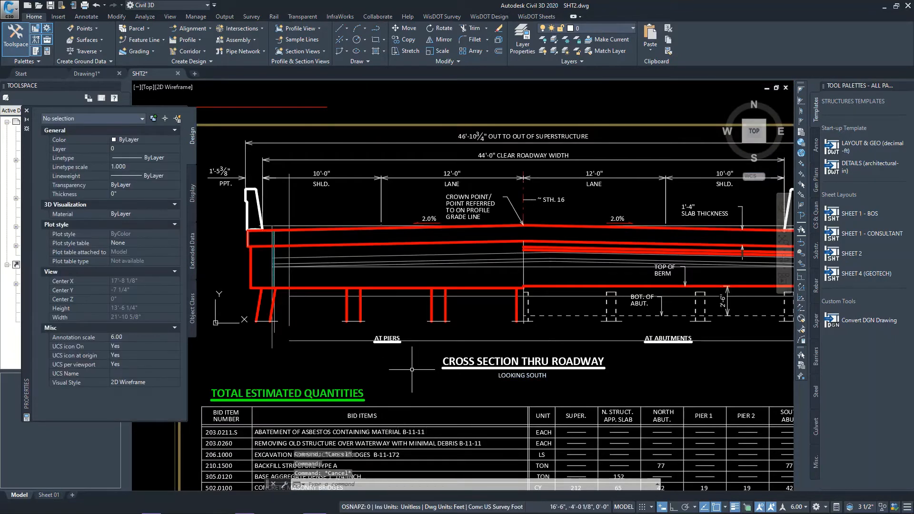
# Inspect the properties of the upper border line of the Total Estimated Quantities table
pyautogui.click(415, 407)
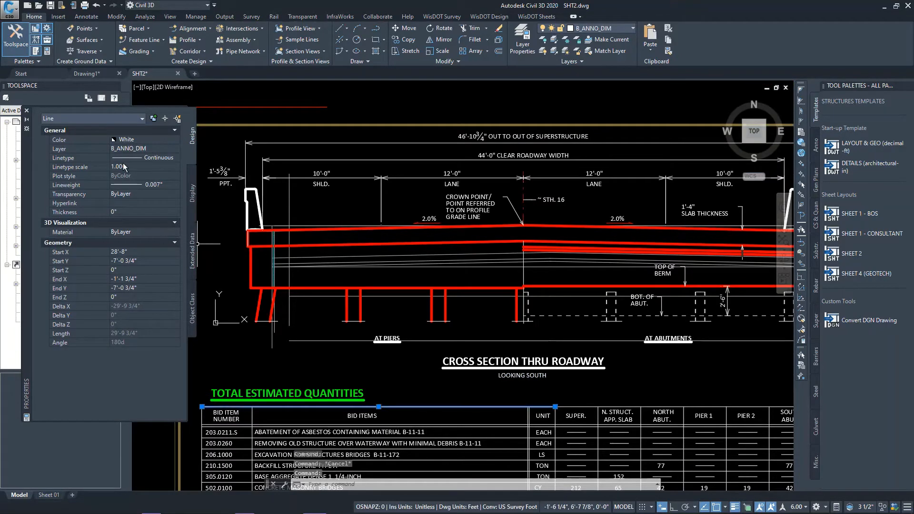
pyautogui.press('Escape')
pyautogui.scroll(-4, 398, 299)
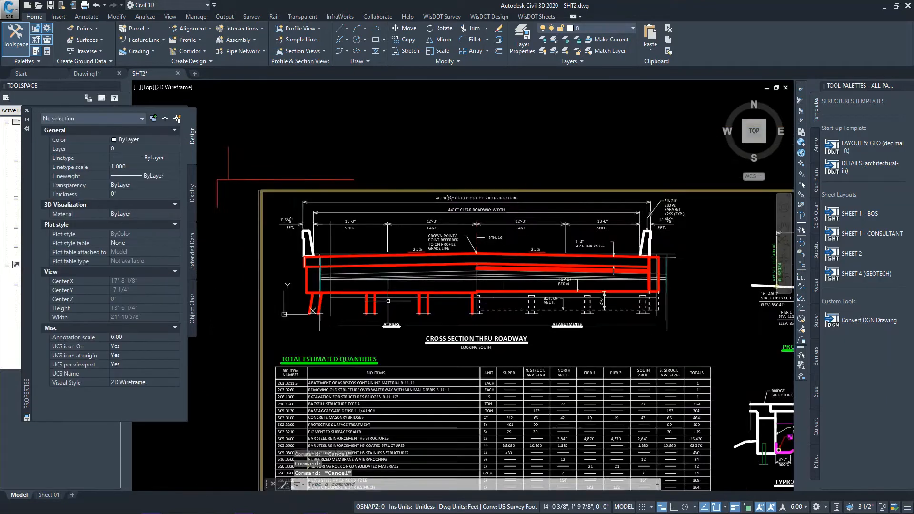
# Inspect the layer properties of the red structure line above the piers and the dashed bottom-of-abutment line
pyautogui.scroll(4, 453, 290)
pyautogui.click(399, 301)
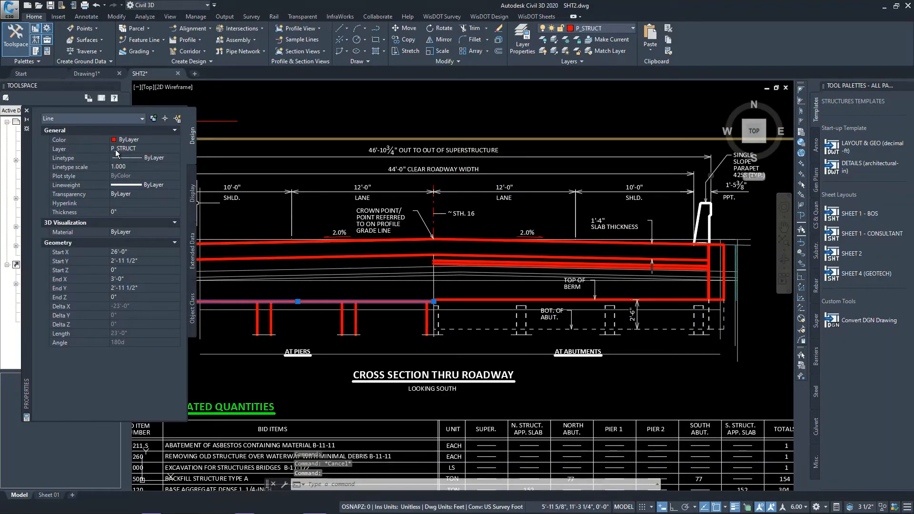
pyautogui.press('Escape')
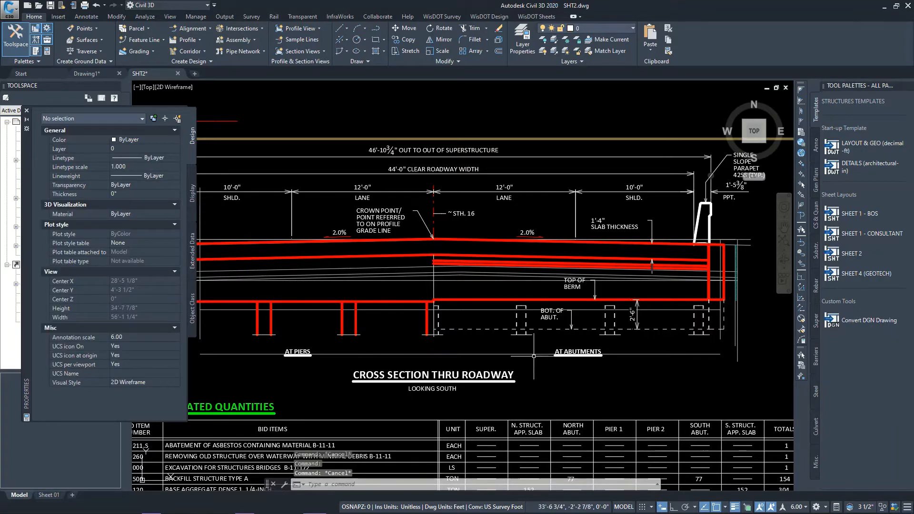
pyautogui.scroll(2, 605, 331)
pyautogui.click(531, 329)
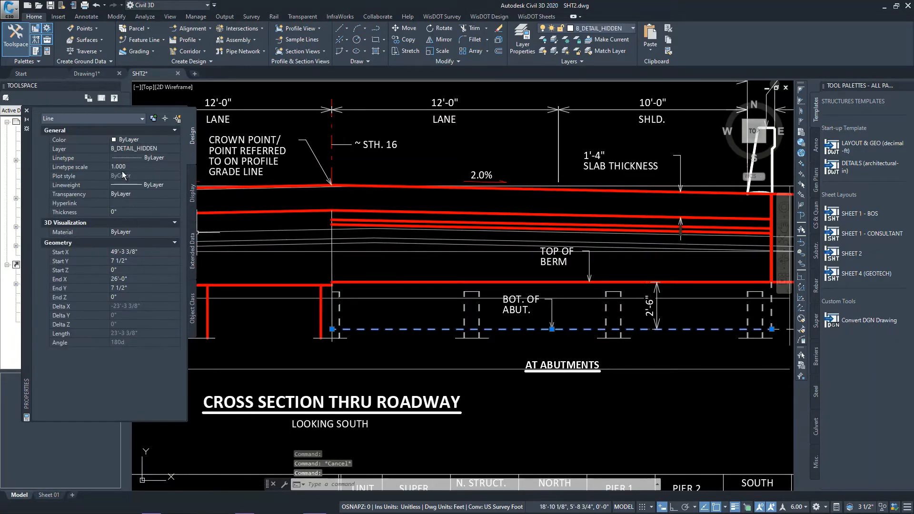
pyautogui.press('Escape')
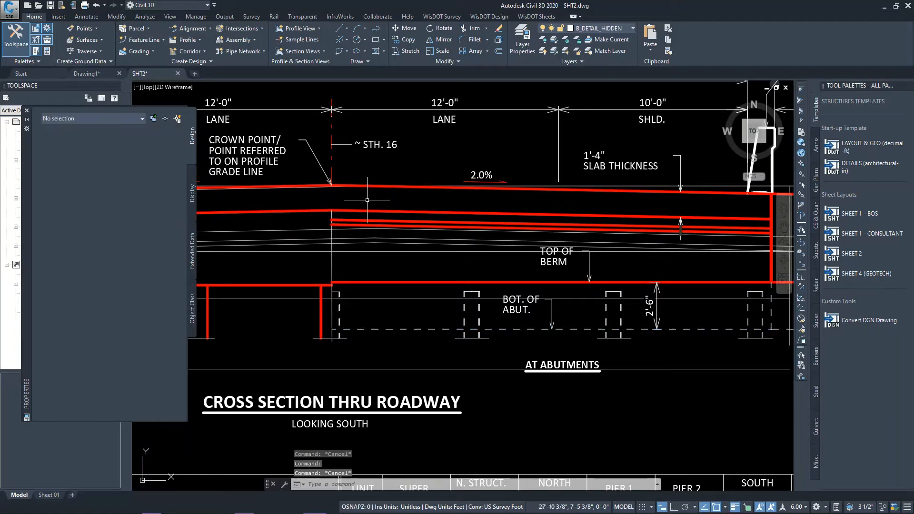
# Inspect the STH. 16 label block in the cross section and examine the matching labels in the profile grade line diagram
pyautogui.scroll(4, 261, 97)
pyautogui.scroll(-3, 284, 233)
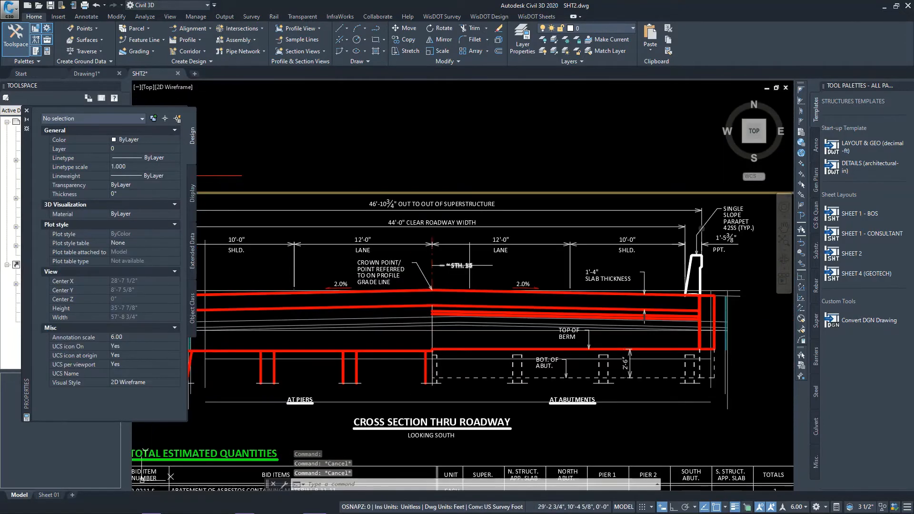
pyautogui.scroll(2, 457, 265)
pyautogui.click(466, 266)
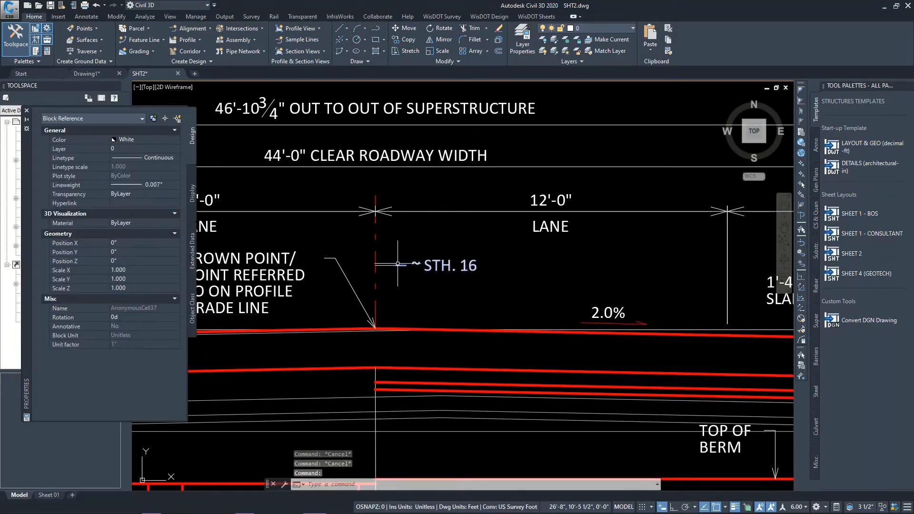
pyautogui.scroll(2, 451, 265)
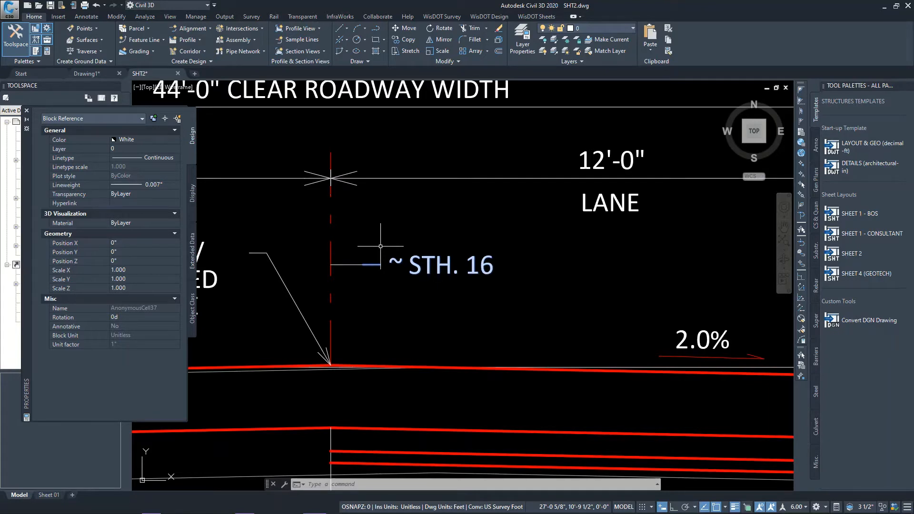
pyautogui.scroll(-8, 381, 247)
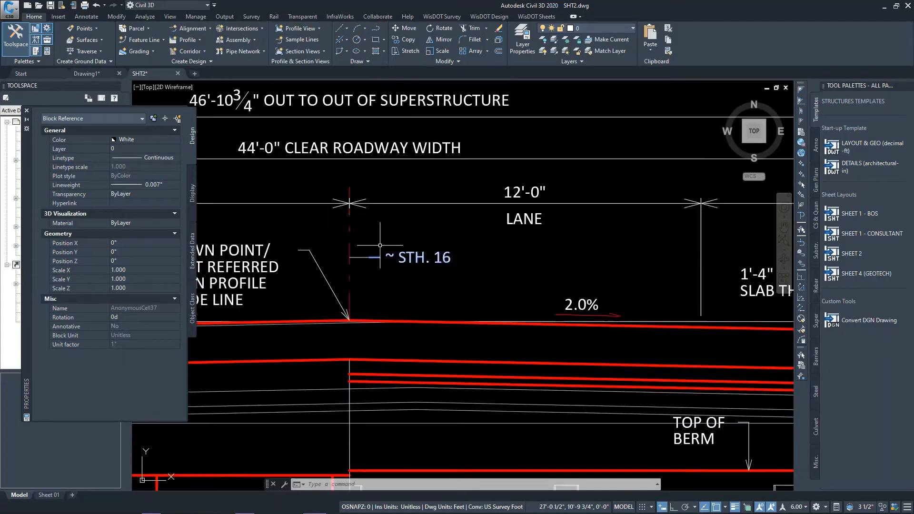
pyautogui.scroll(-4, 495, 267)
pyautogui.scroll(4, 595, 272)
pyautogui.scroll(4, 596, 272)
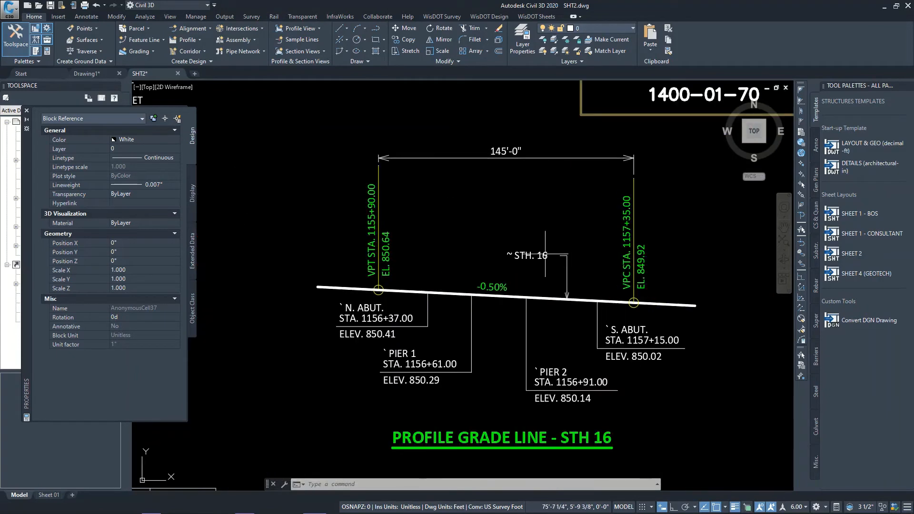
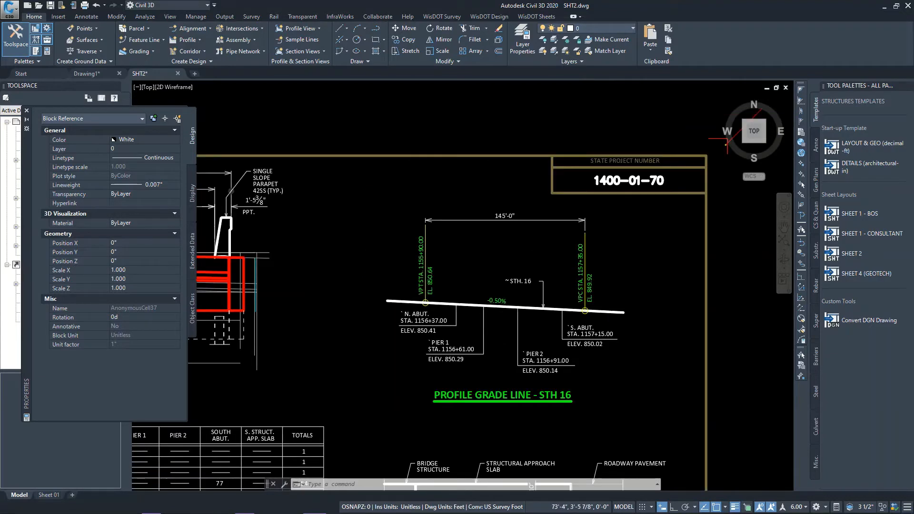
# Inspect the layer and dimension style of the 1'-5 3/8" parapet width dimension in the cross section
pyautogui.scroll(-5, 512, 304)
pyautogui.scroll(4, 491, 310)
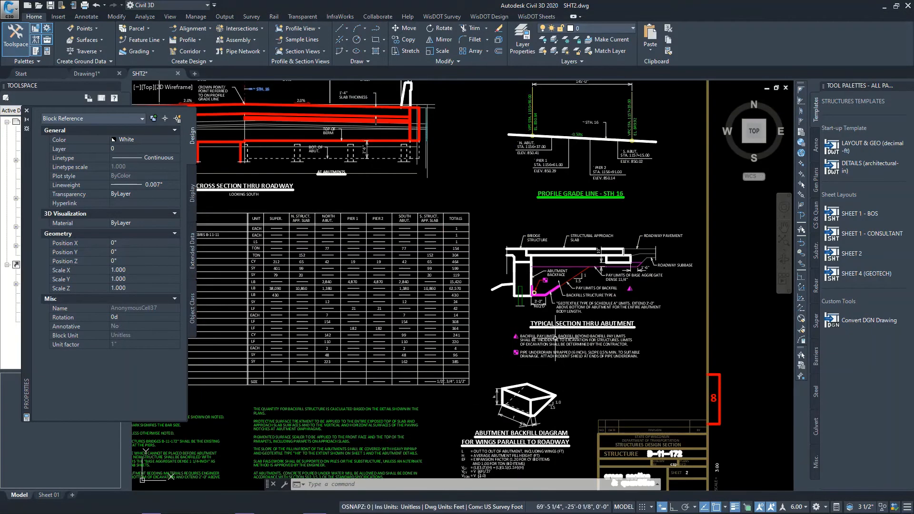
pyautogui.scroll(4, 624, 289)
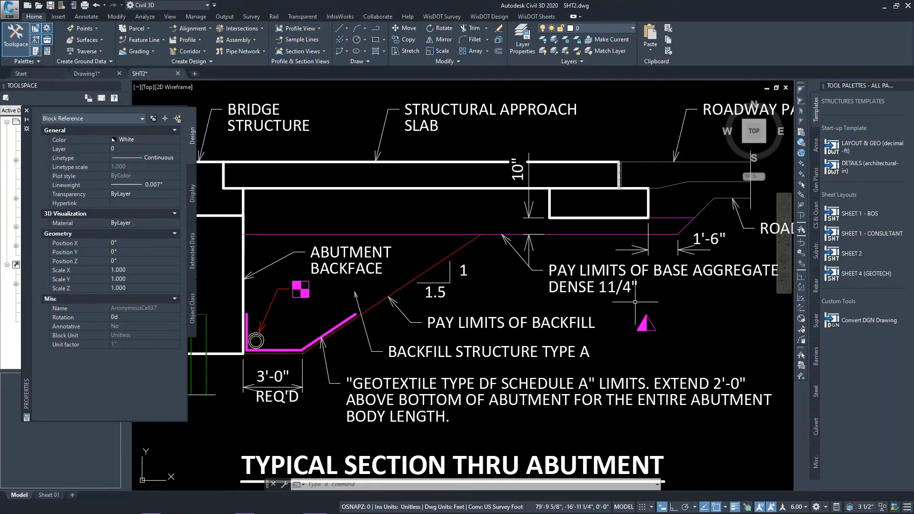
pyautogui.scroll(-6, 635, 302)
pyautogui.scroll(5, 453, 193)
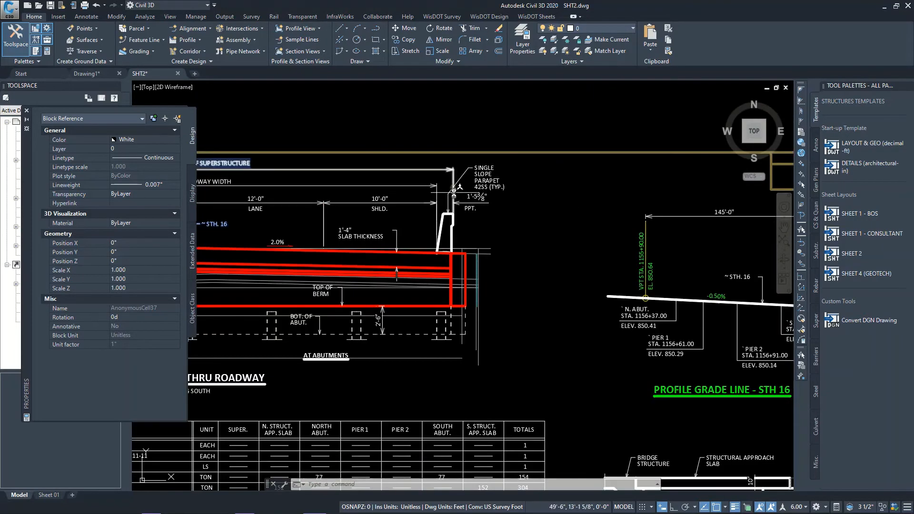
pyautogui.scroll(2, 481, 203)
pyautogui.press('Escape')
pyautogui.click(468, 187)
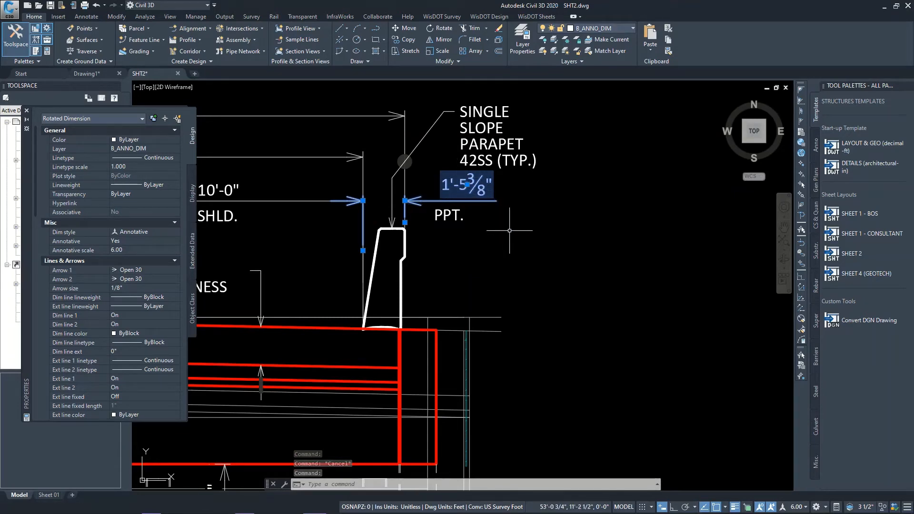
pyautogui.press('Escape')
# Inspect the layer and text style of the PPT. text, and select it together with the parapet dimension above it
pyautogui.scroll(-4, 528, 176)
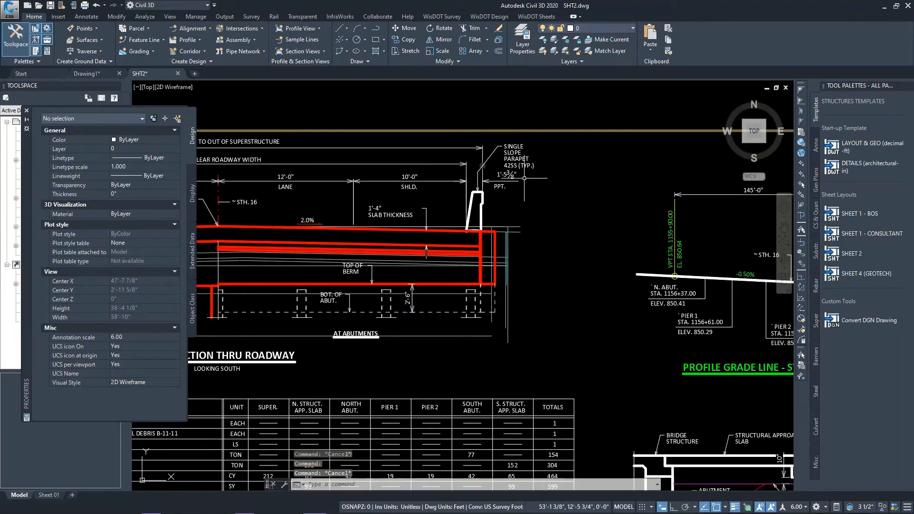
pyautogui.scroll(5, 507, 184)
pyautogui.click(476, 193)
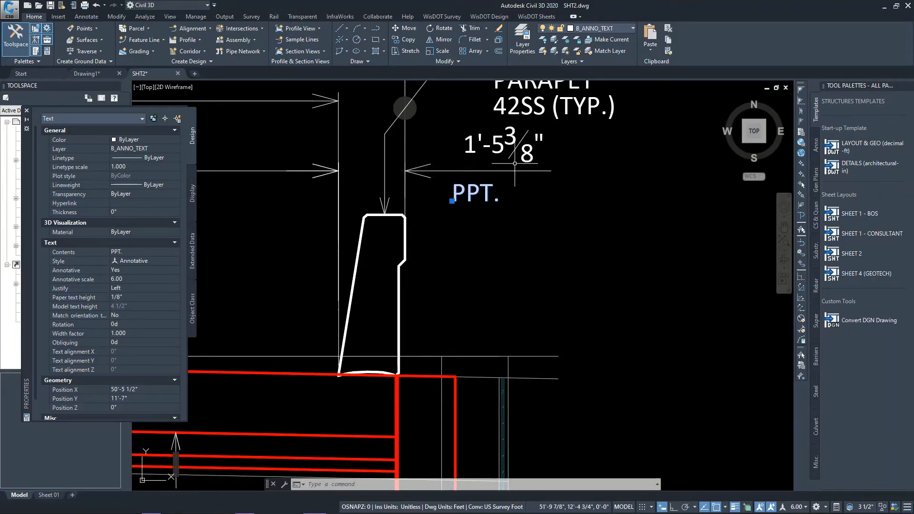
pyautogui.click(493, 142)
pyautogui.click(470, 158)
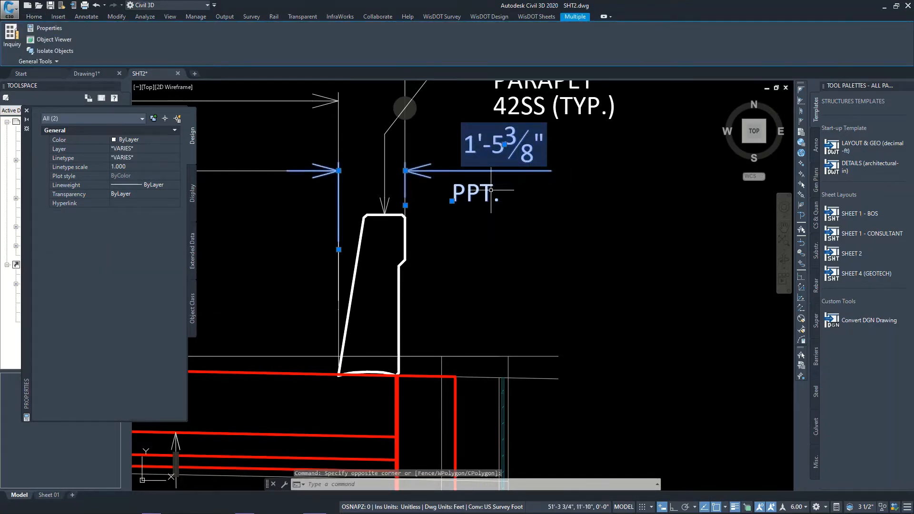
pyautogui.press('Escape')
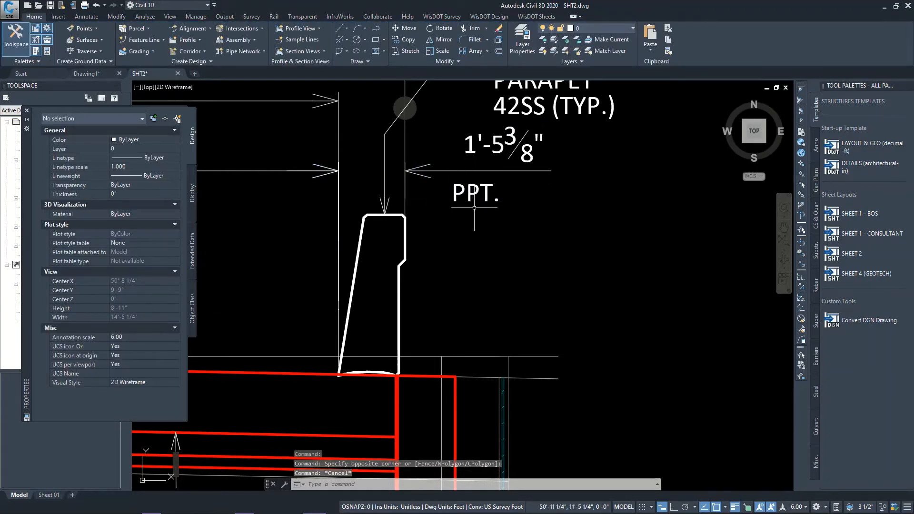
# Inspect the properties of the triangle symbol and the PAY LIMITS OF BACKFILL label in the typical section thru abutment
pyautogui.scroll(-12, 474, 207)
pyautogui.scroll(2, 453, 142)
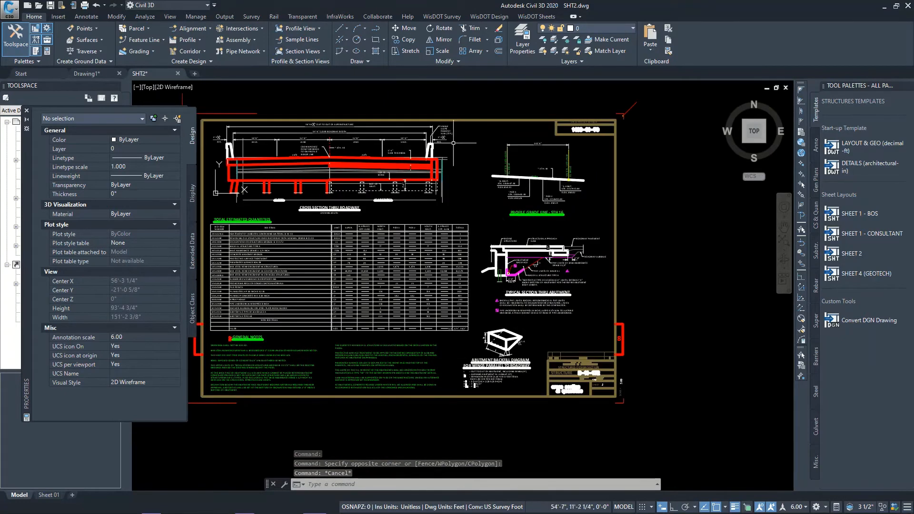
pyautogui.scroll(6, 534, 355)
pyautogui.scroll(-4, 511, 232)
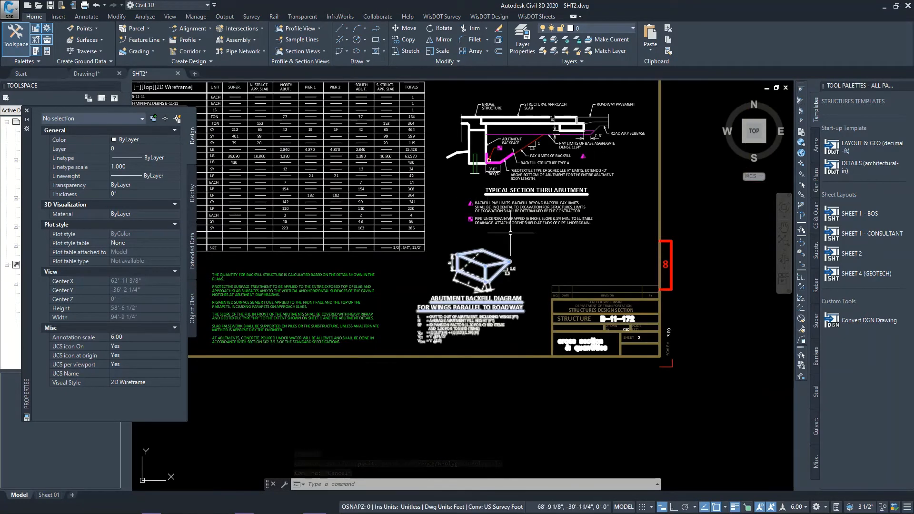
pyautogui.scroll(8, 583, 150)
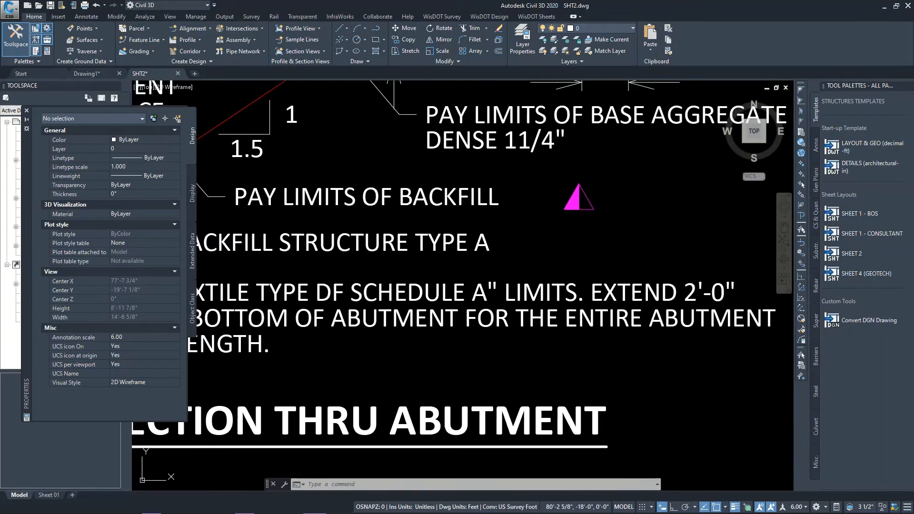
pyautogui.click(577, 200)
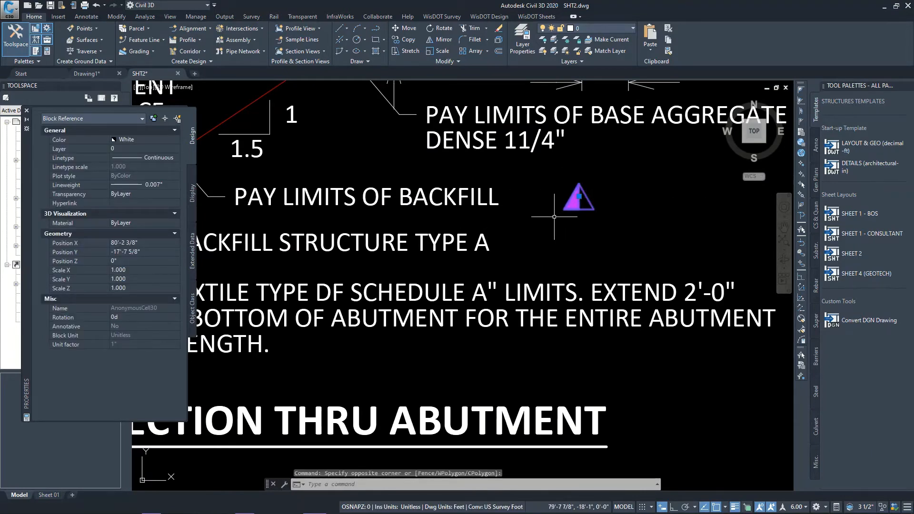
pyautogui.scroll(-4, 549, 214)
pyautogui.click(499, 206)
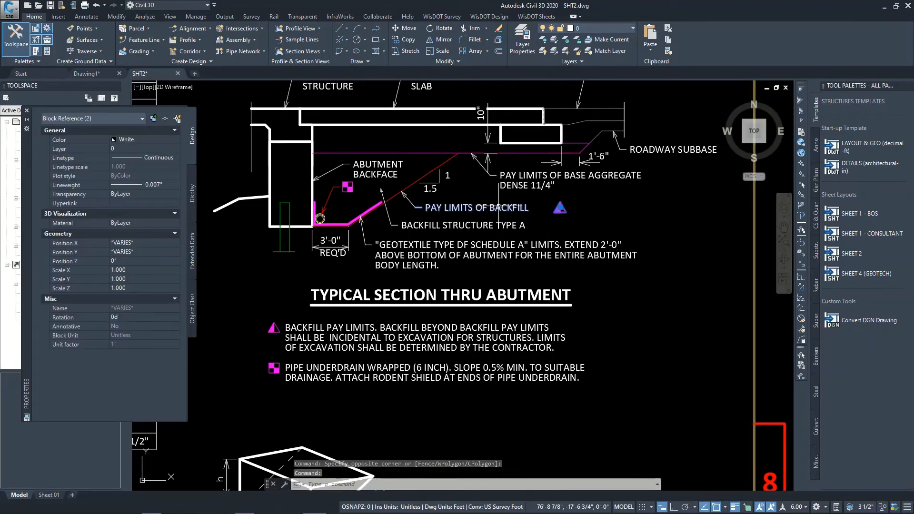
pyautogui.press('Escape')
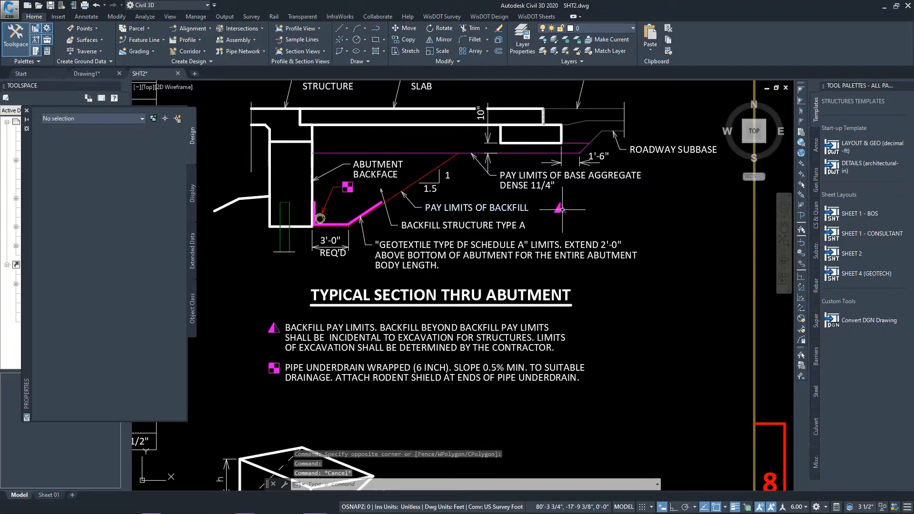
# Inspect the layer and linetype of the break lines at the bridge structure end and below the pile
pyautogui.scroll(-2, 499, 310)
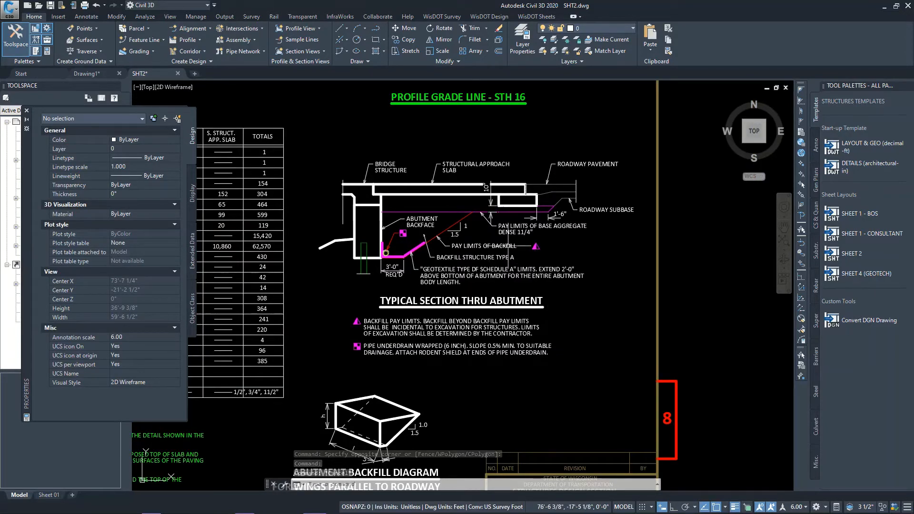
pyautogui.scroll(-2, 545, 245)
pyautogui.scroll(4, 400, 195)
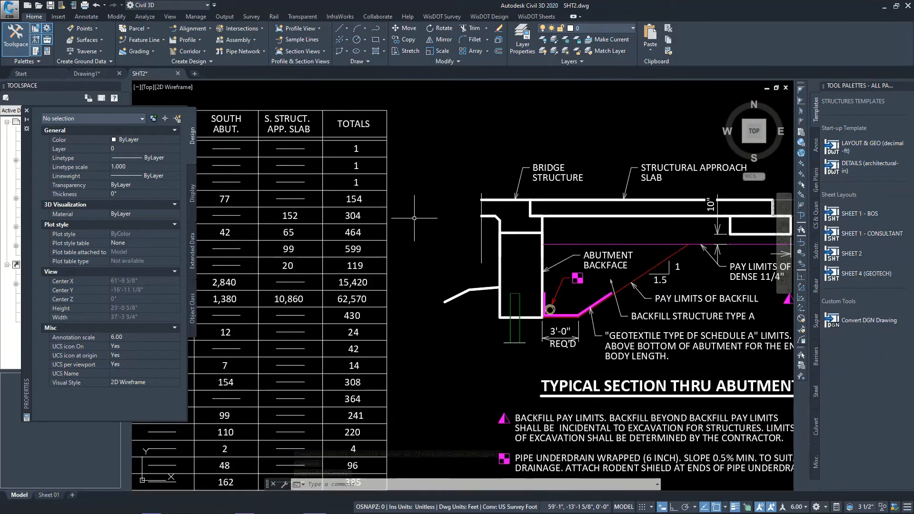
pyautogui.click(482, 234)
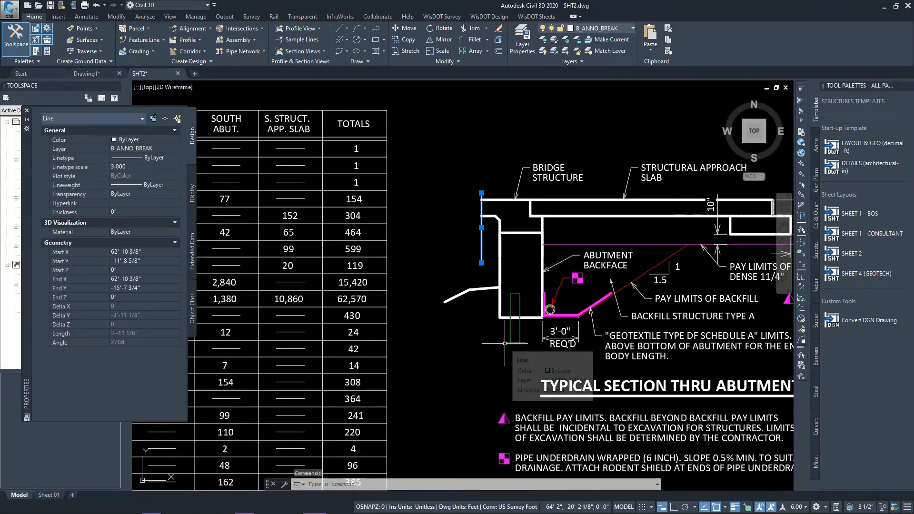
pyautogui.click(509, 343)
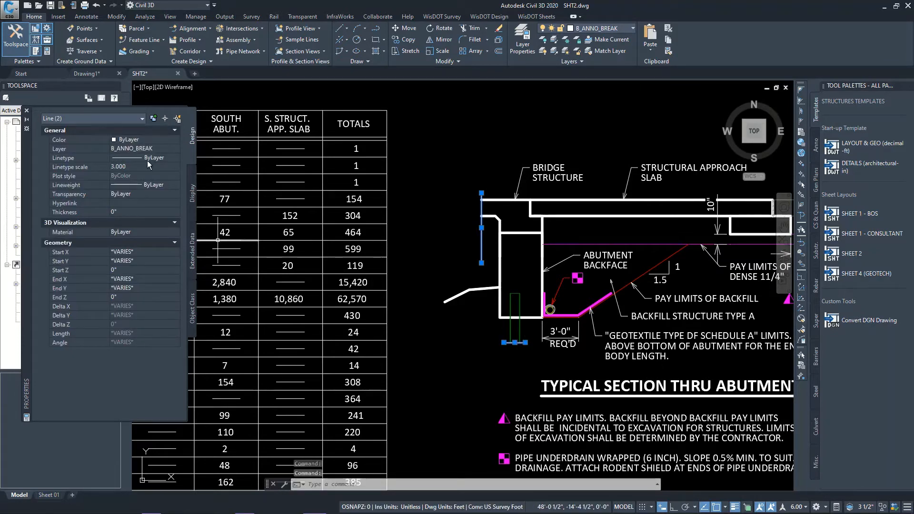
# Try the Brkln linetype on the two selected break lines and undo the change
pyautogui.click(146, 158)
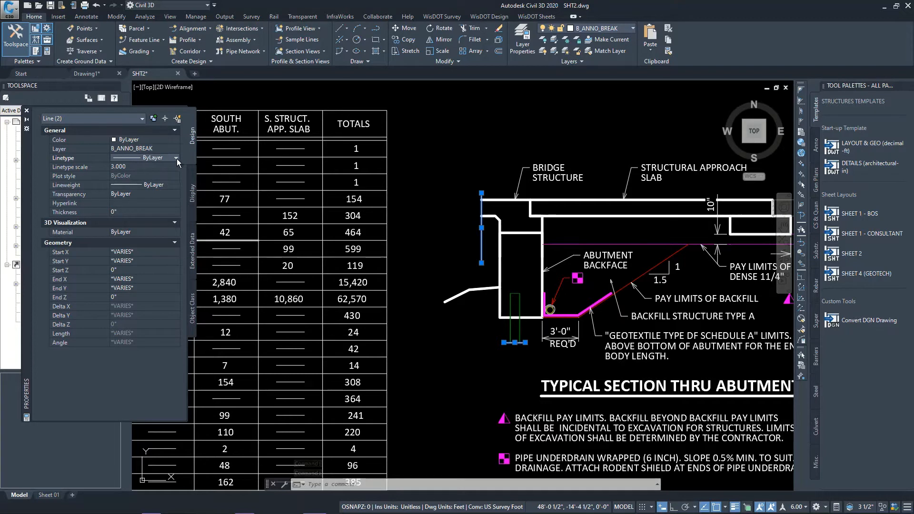
pyautogui.click(175, 158)
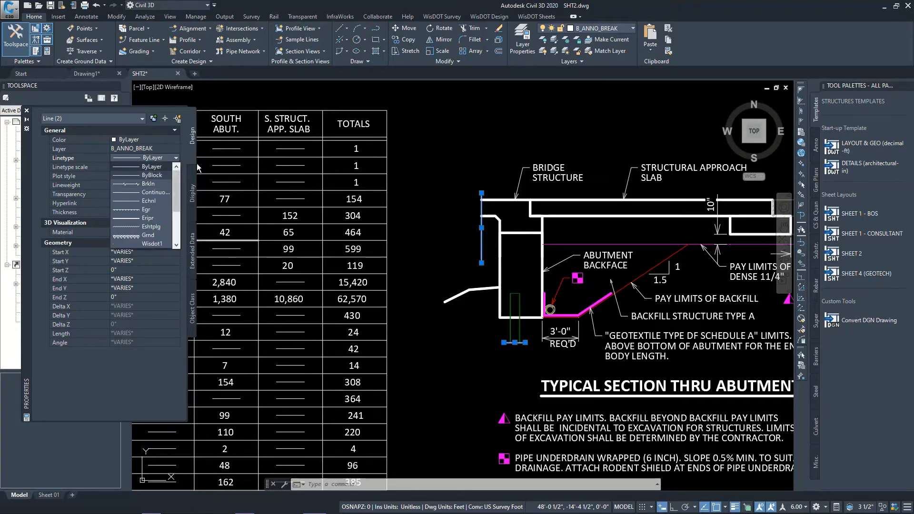
pyautogui.click(472, 357)
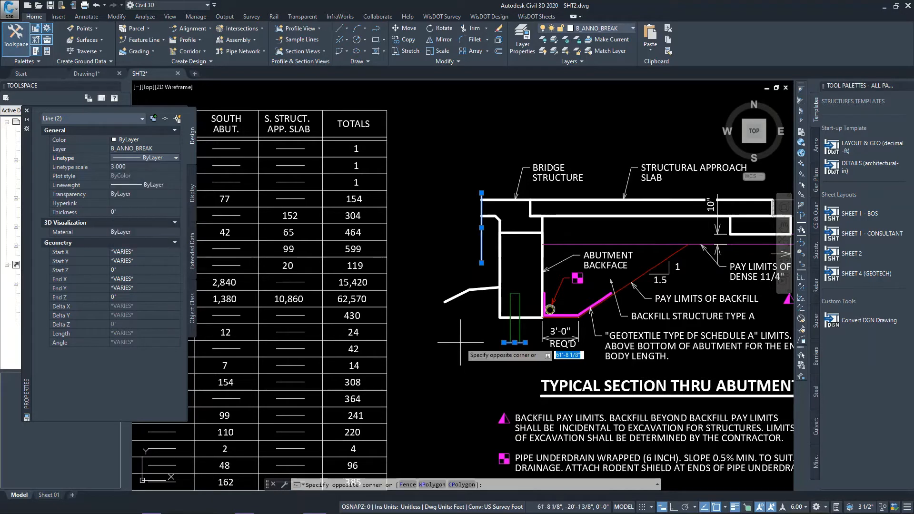
pyautogui.click(460, 342)
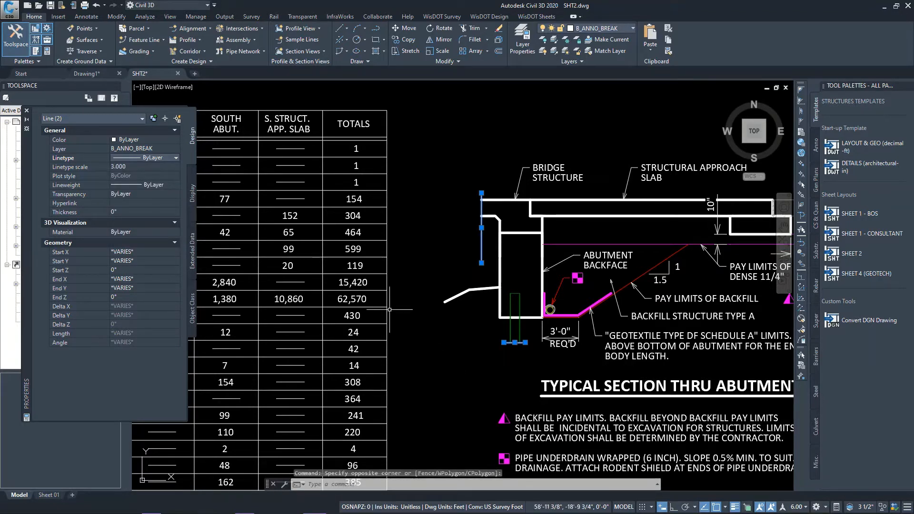
pyautogui.click(163, 158)
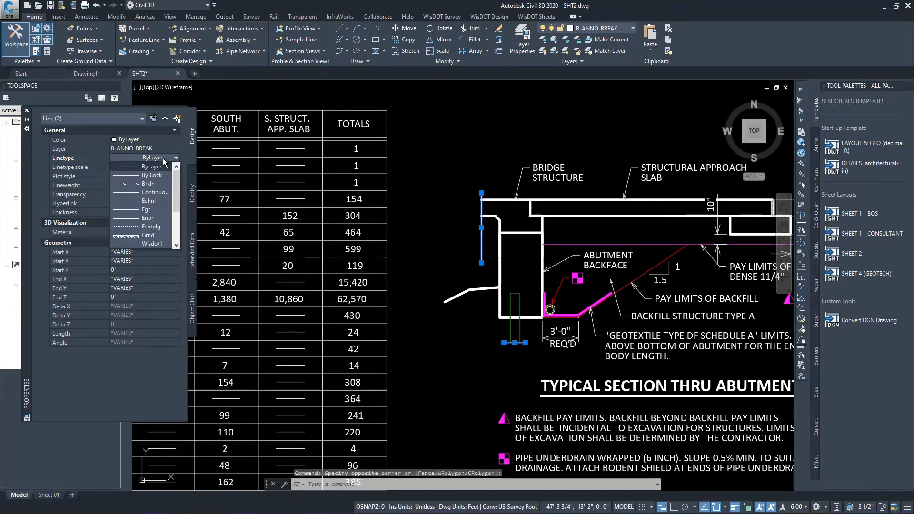
pyautogui.click(147, 184)
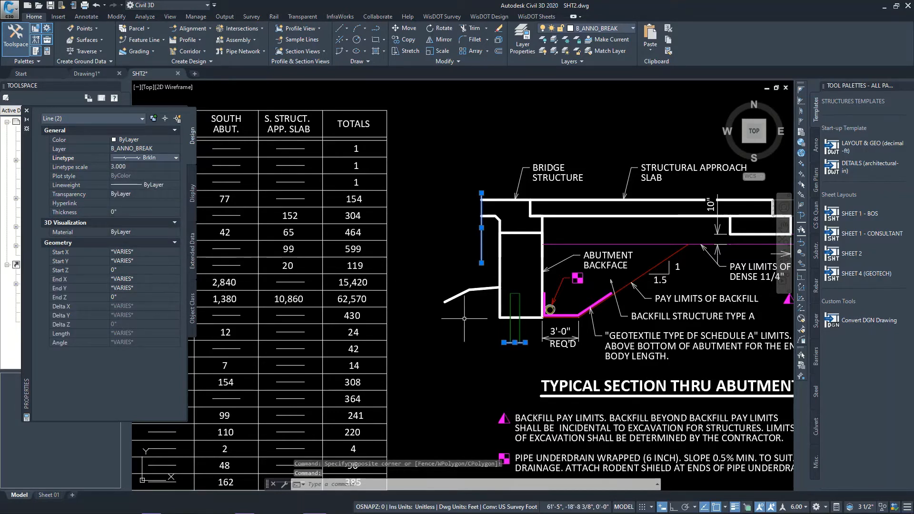
pyautogui.press('Escape')
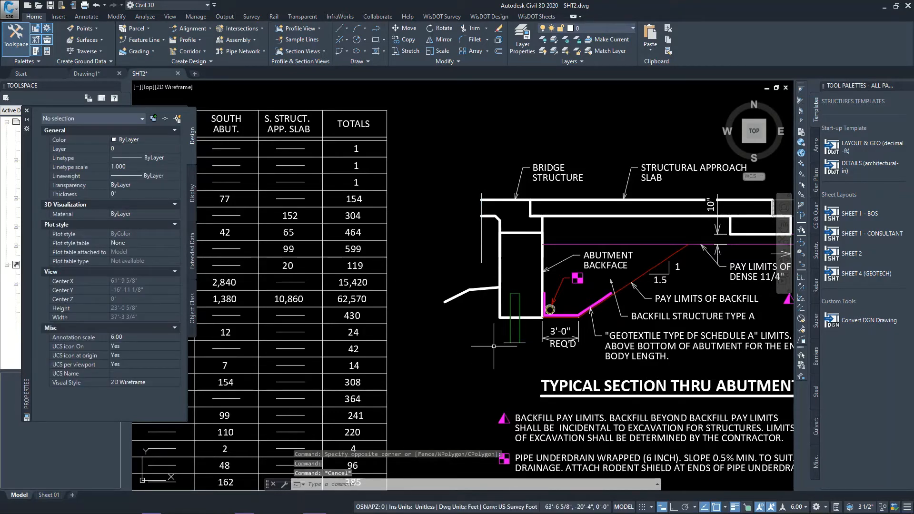
pyautogui.hotkey('ctrl', 'z')
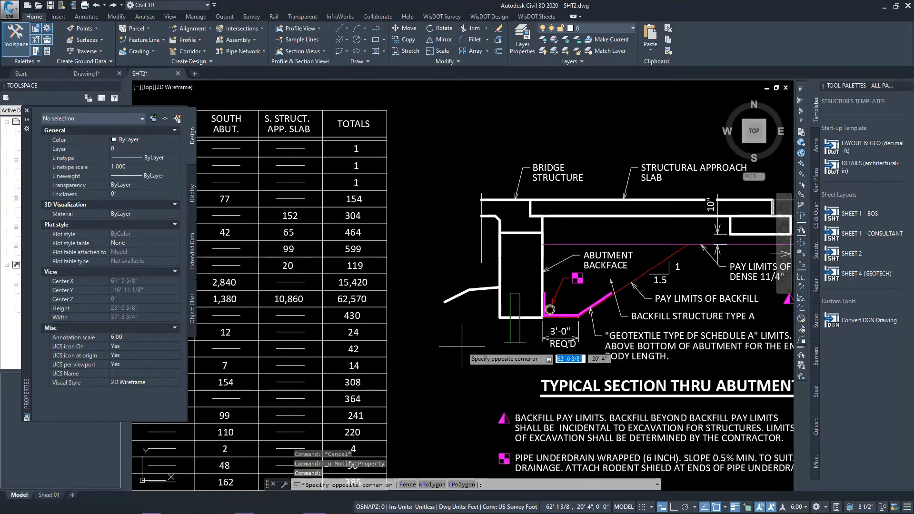
pyautogui.click(458, 337)
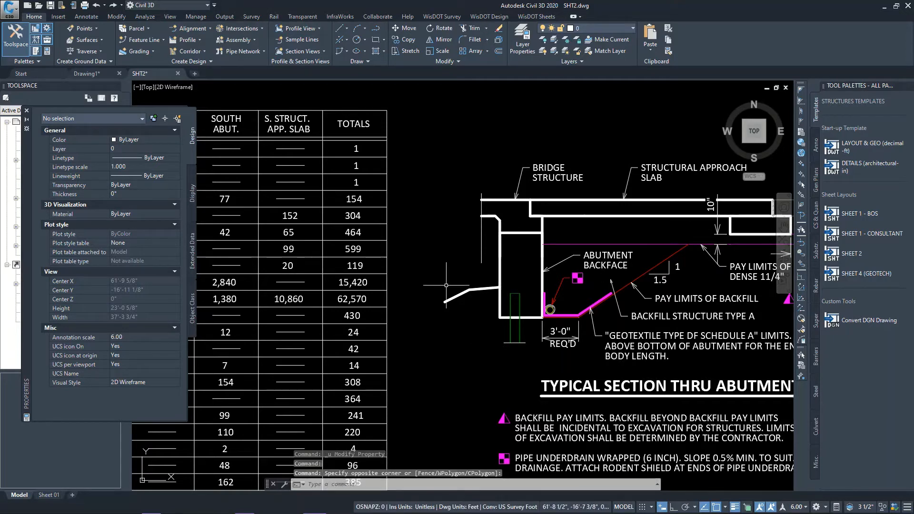
# Examine the typical section thru abutment, the whole converted sheet, and the cross section thru roadway
pyautogui.scroll(-2, 458, 299)
pyautogui.scroll(1, 542, 263)
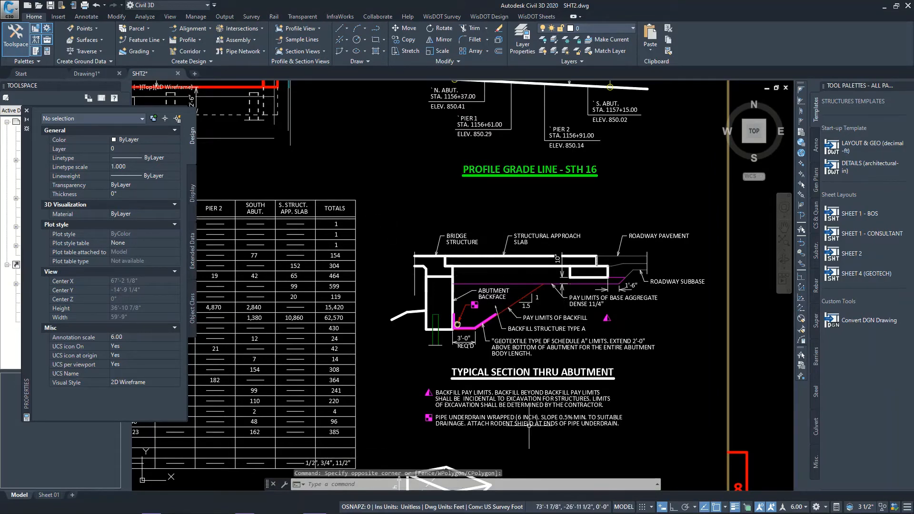
pyautogui.scroll(-1, 598, 339)
pyautogui.scroll(-4, 505, 352)
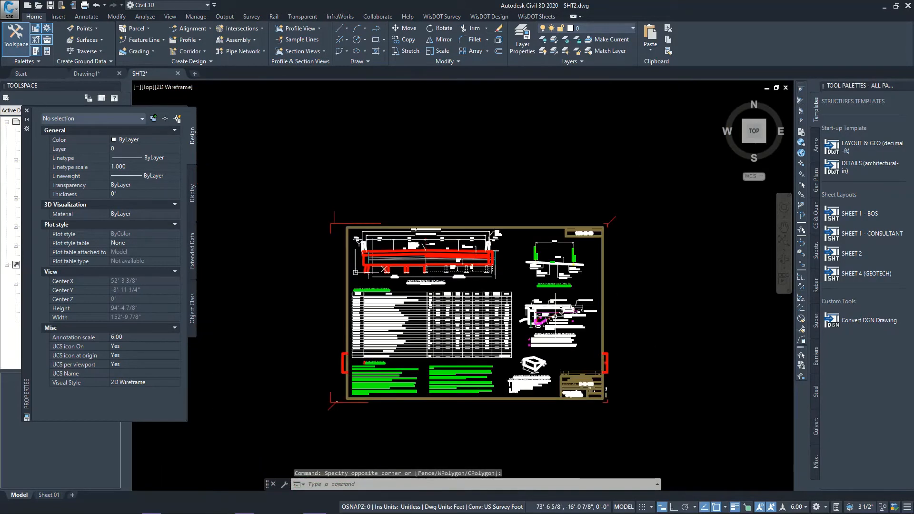
pyautogui.scroll(2, 491, 341)
pyautogui.scroll(2, 484, 334)
pyautogui.scroll(-3, 484, 333)
pyautogui.scroll(-1, 484, 334)
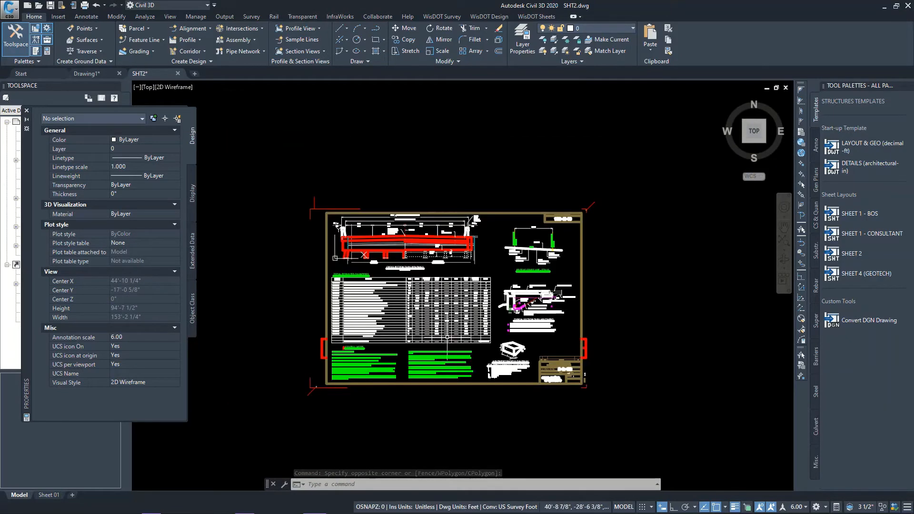
pyautogui.scroll(1, 496, 333)
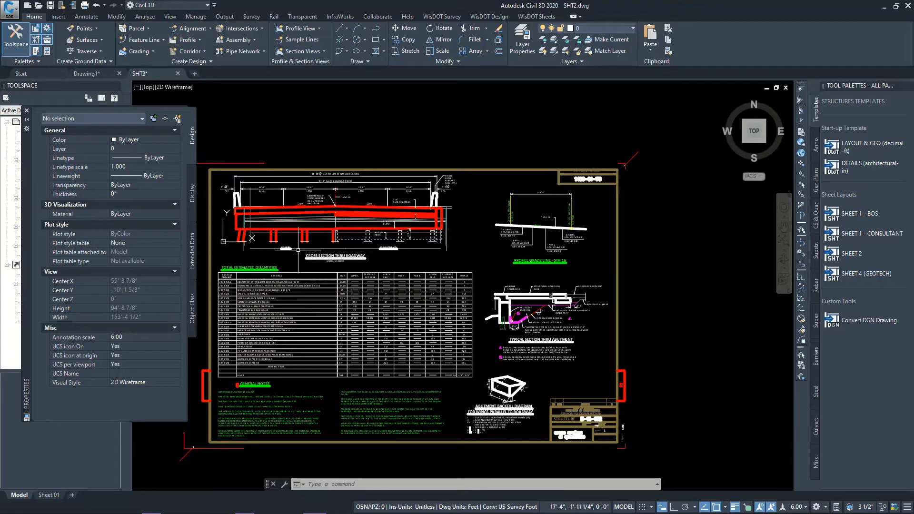
pyautogui.scroll(1, 253, 221)
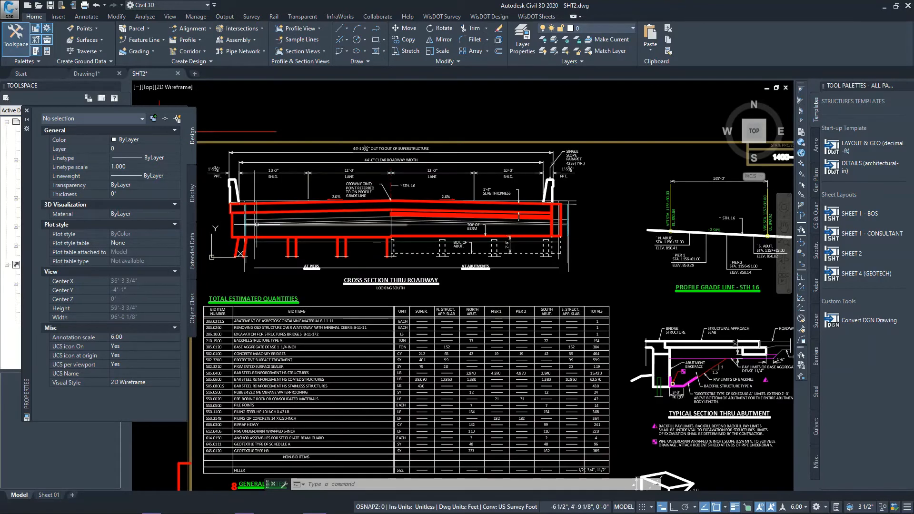
pyautogui.scroll(-1, 257, 224)
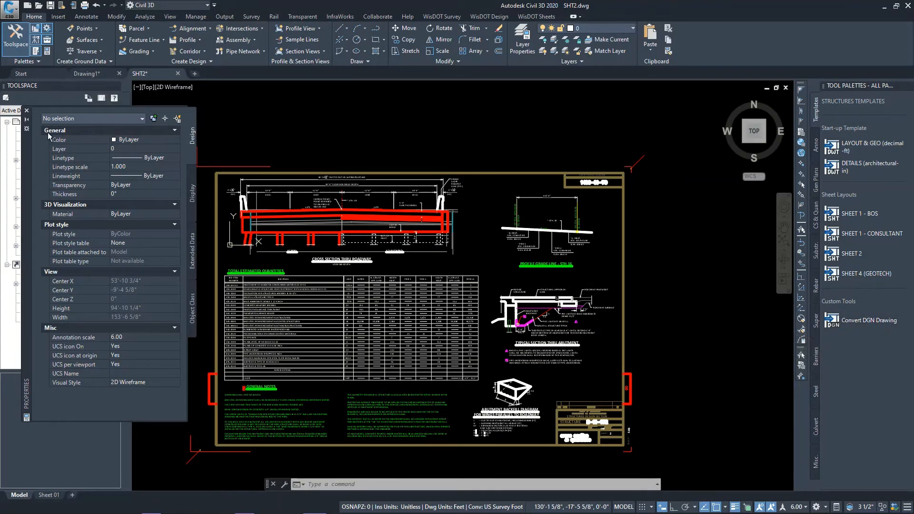
# Move the Properties palette lower and bring the MicroStation drawing conversion dialog to the front
pyautogui.moveTo(29, 152)
pyautogui.mouseDown()
pyautogui.moveTo(182, 243)
pyautogui.moveTo(27, 177)
pyautogui.mouseUp()
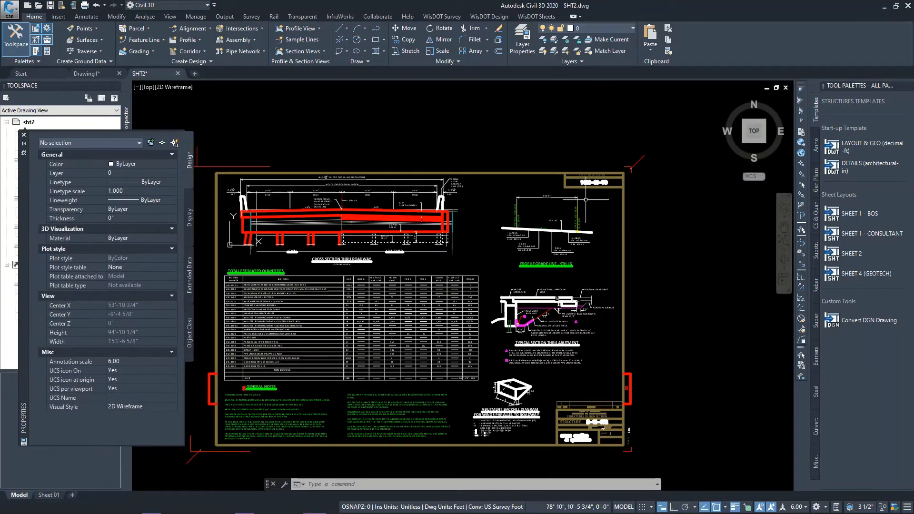
pyautogui.hotkey('alt', 'Tab')
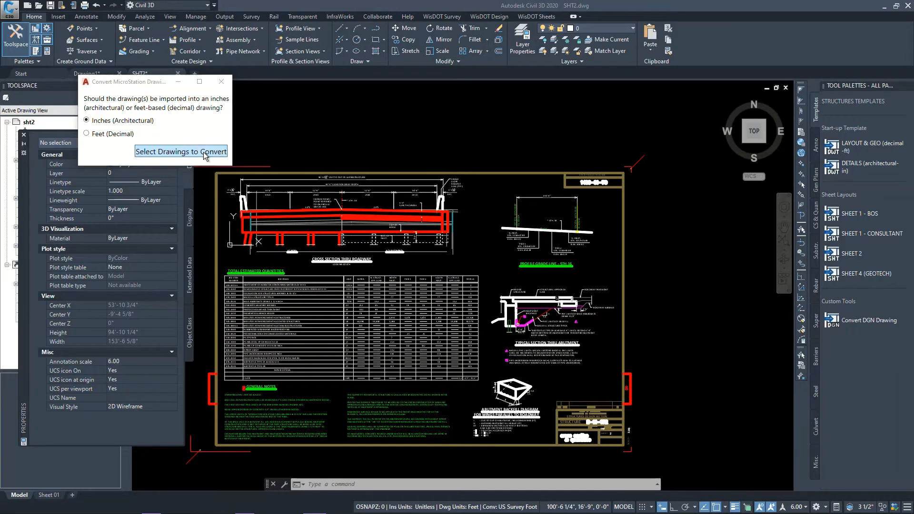
# Try selecting all DGN files in the sheetborder folder for conversion to an inches drawing, and close the conversion dialog
pyautogui.click(204, 152)
pyautogui.hotkey('ctrl', 'a')
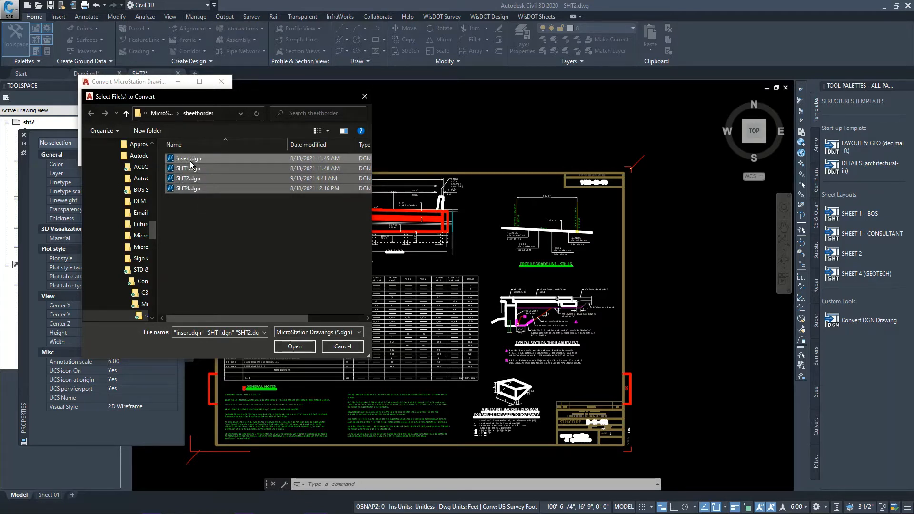
pyautogui.click(337, 347)
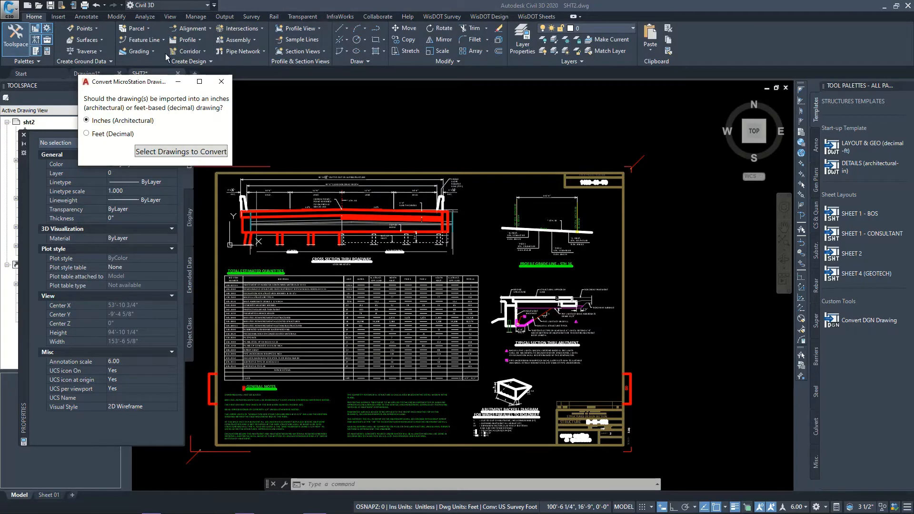
pyautogui.click(222, 82)
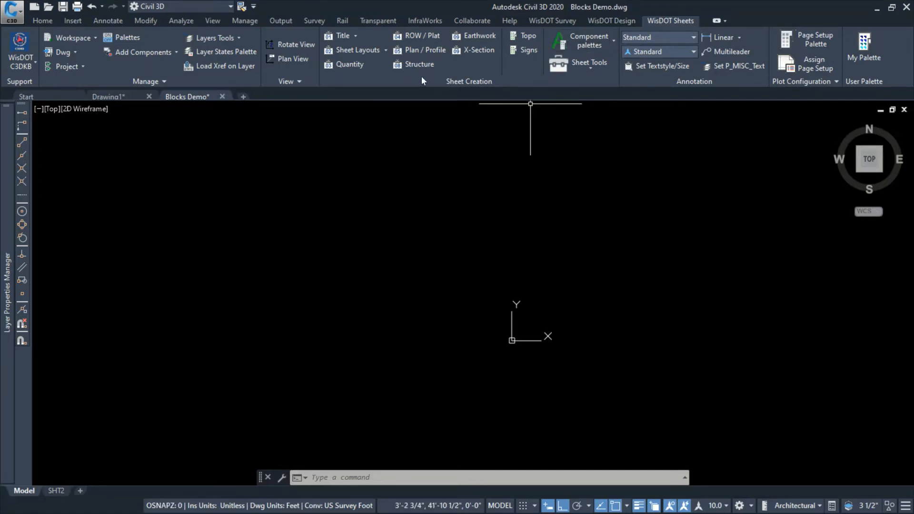
# Show the structures tool palettes and review the structures templates and the annotation details
pyautogui.click(411, 68)
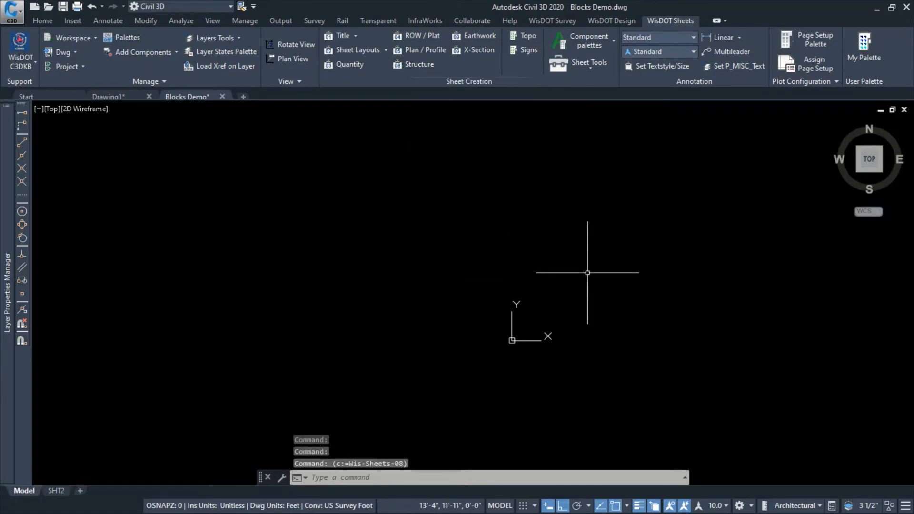
pyautogui.click(124, 43)
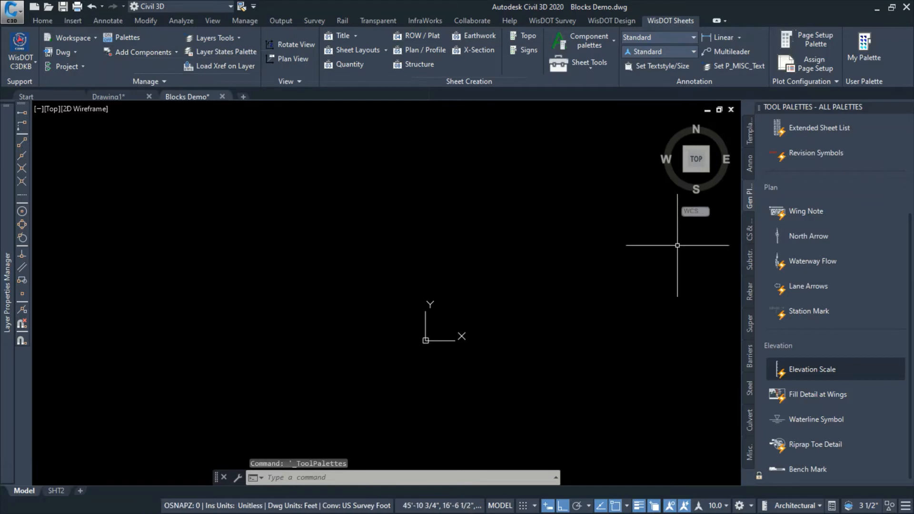
pyautogui.scroll(2, 667, 192)
pyautogui.click(750, 133)
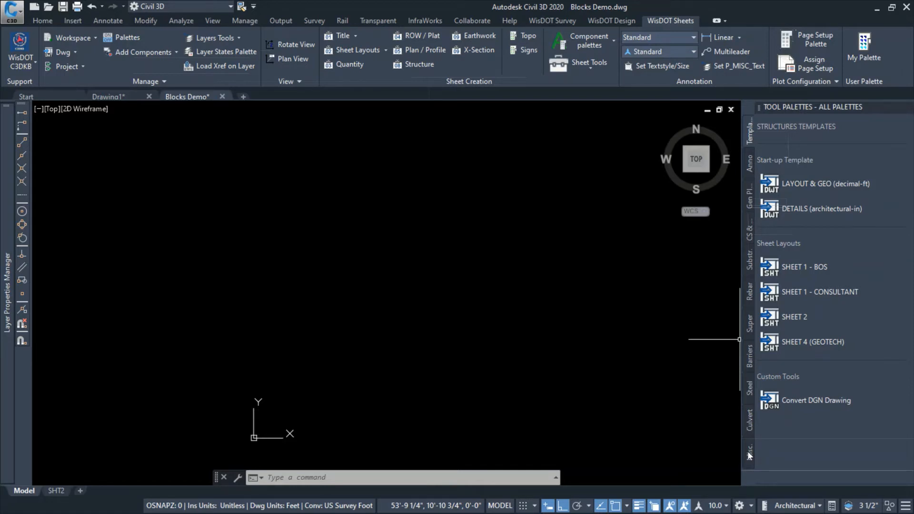
pyautogui.click(749, 167)
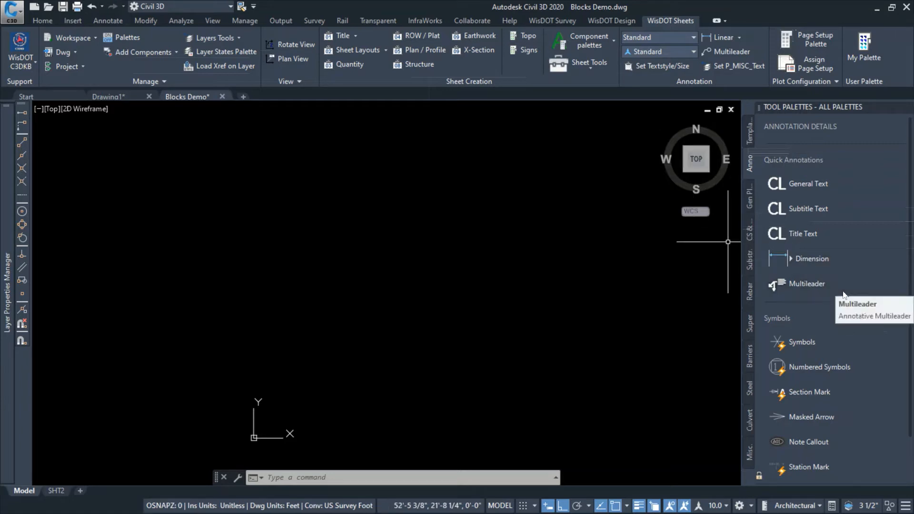
pyautogui.scroll(-2, 845, 291)
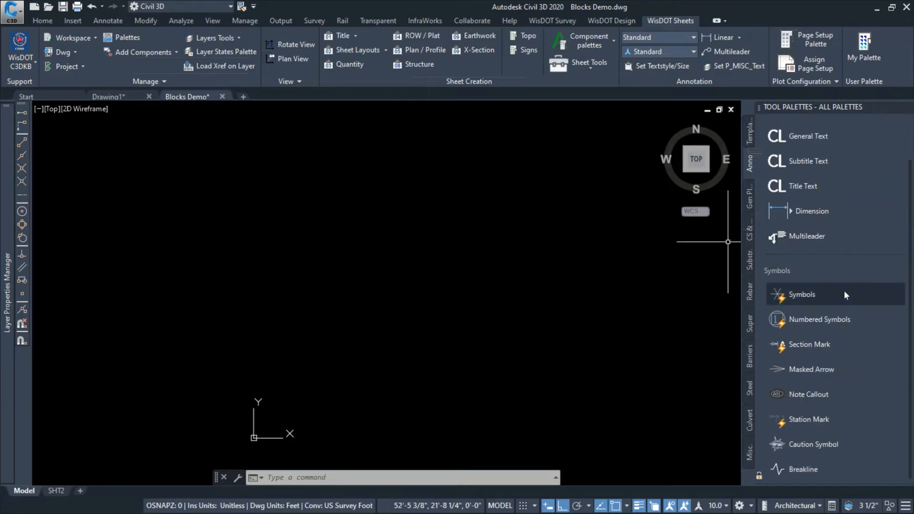
# Insert the Elevation Scale block from the general plan details, keeping the default elevations 500 through 550
pyautogui.click(751, 202)
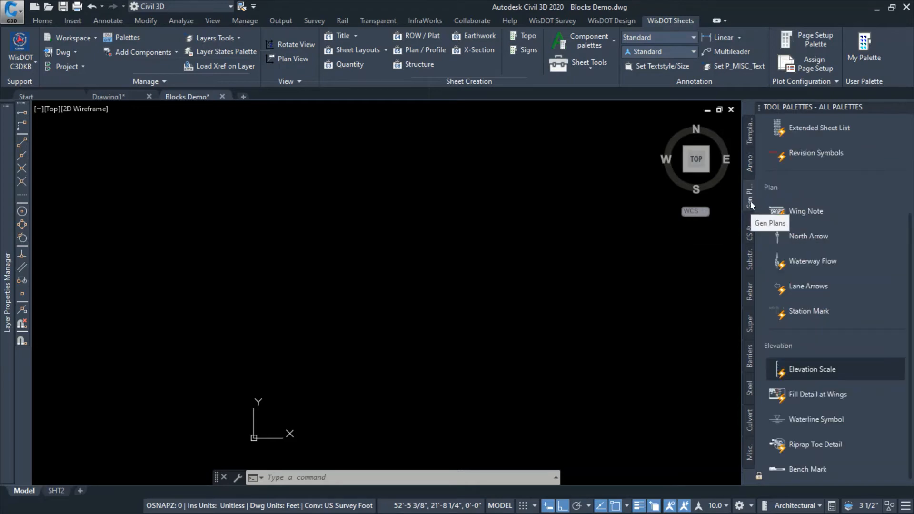
pyautogui.click(813, 370)
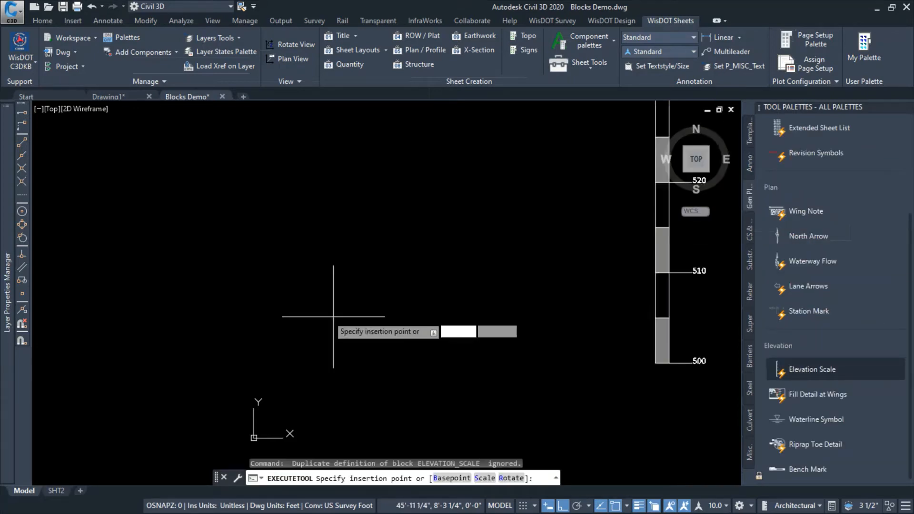
pyautogui.scroll(-2, 283, 334)
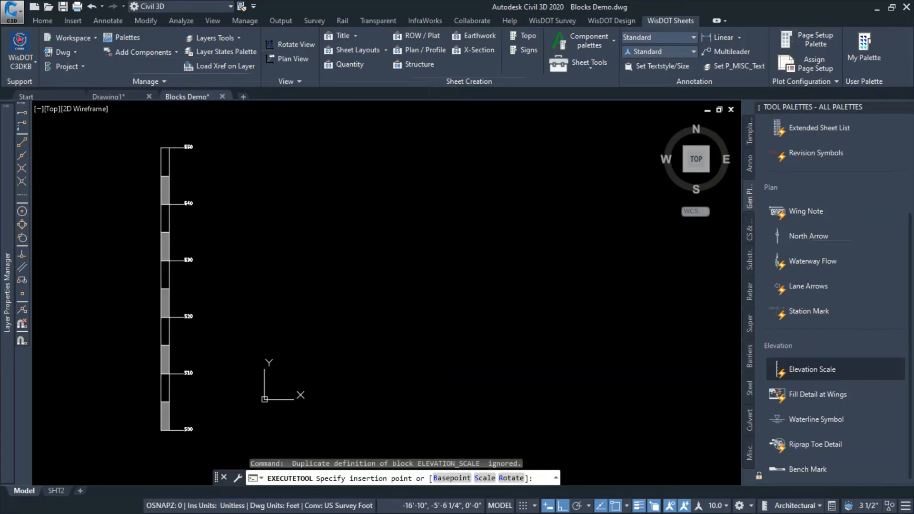
pyautogui.click(185, 342)
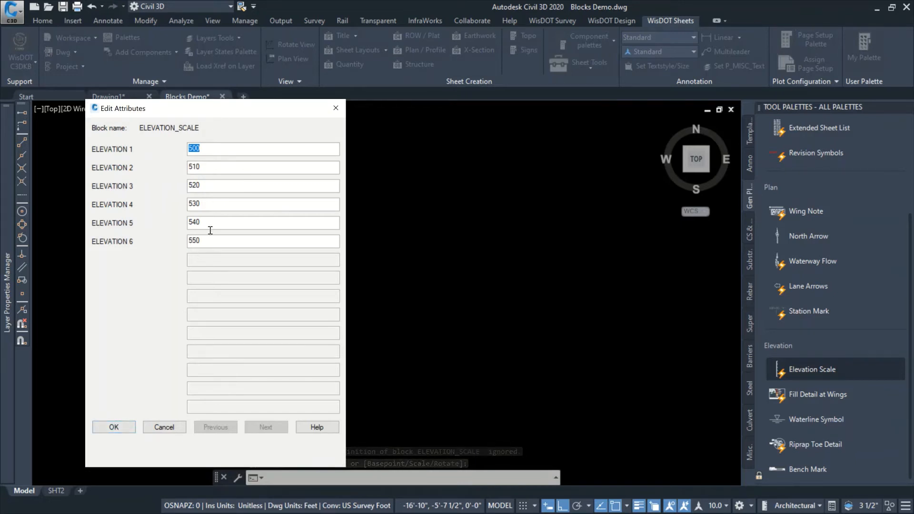
pyautogui.click(128, 430)
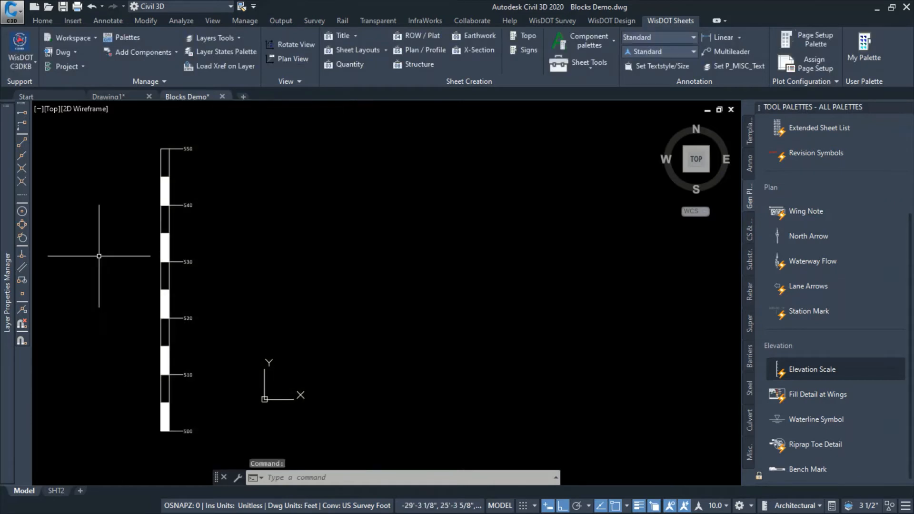
# Try annotation scale 30.0 on the elevation scale's labels, and set the annotation scale to 3.00
pyautogui.click(715, 506)
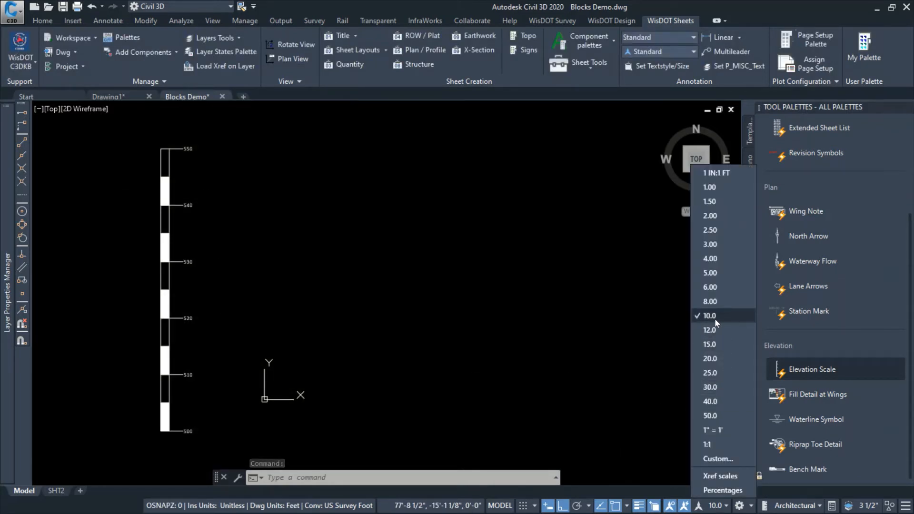
pyautogui.click(713, 386)
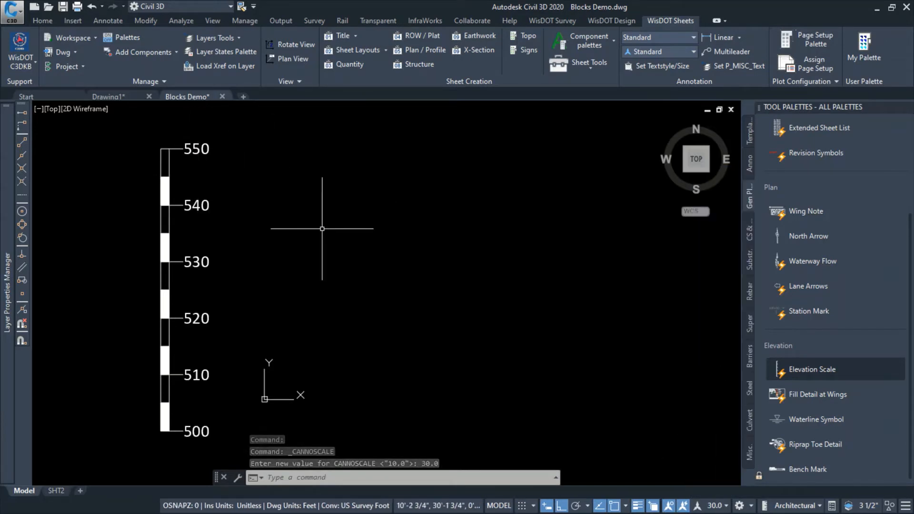
pyautogui.click(716, 506)
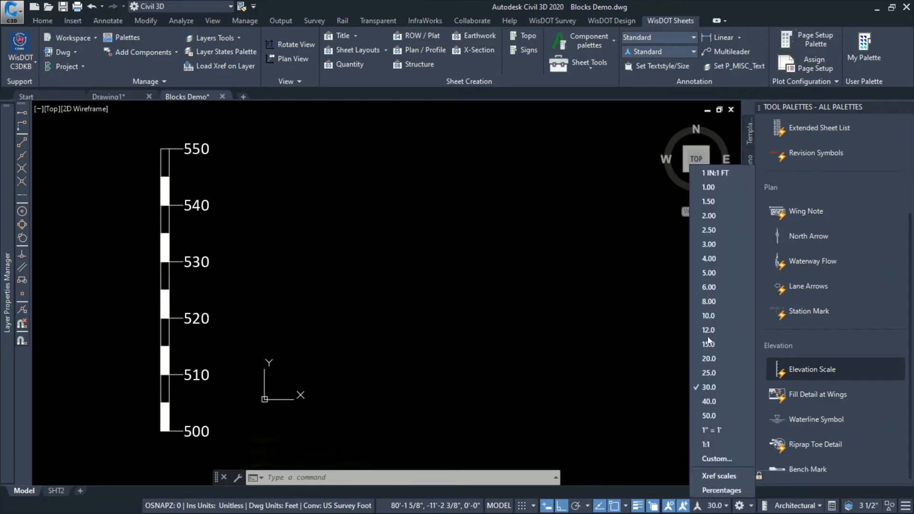
pyautogui.click(710, 244)
# Erase the elevation scale block from the drawing
pyautogui.click(306, 204)
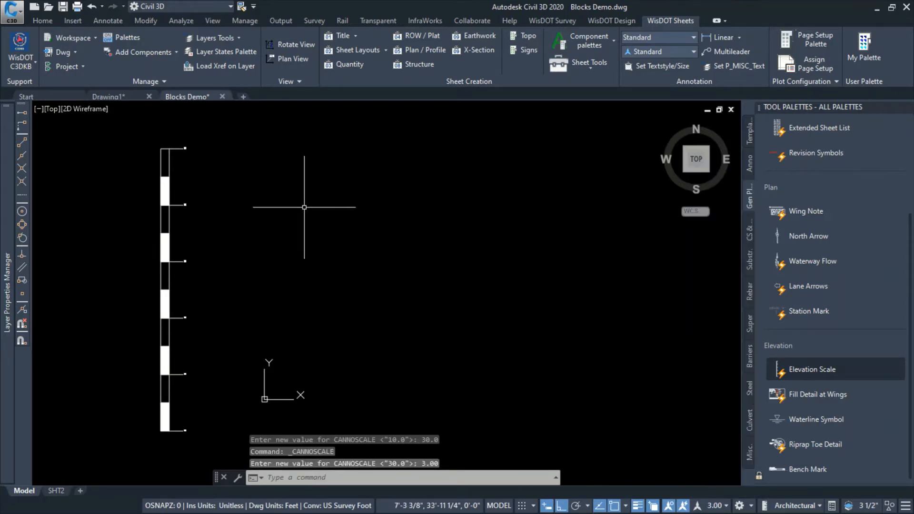
pyautogui.click(172, 189)
pyautogui.press('Delete')
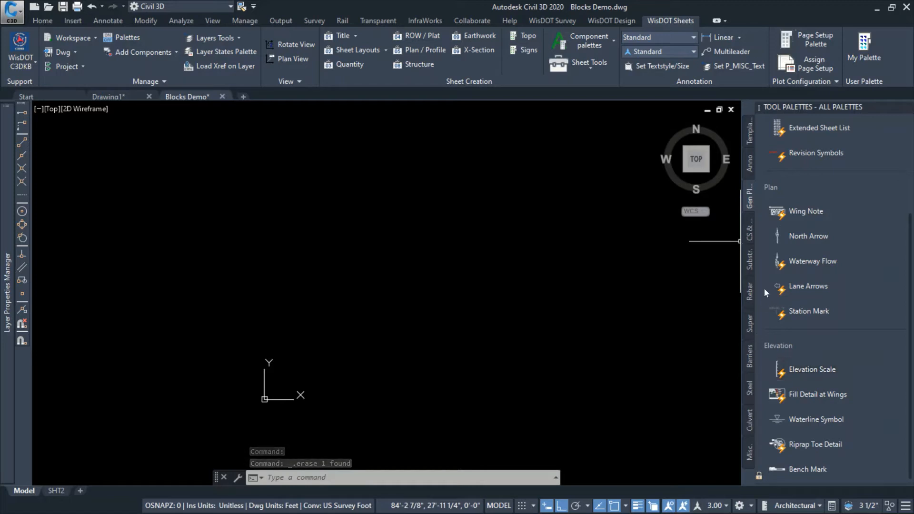
# Insert the Rodent Screen Detail from the substructure details into model space
pyautogui.click(747, 268)
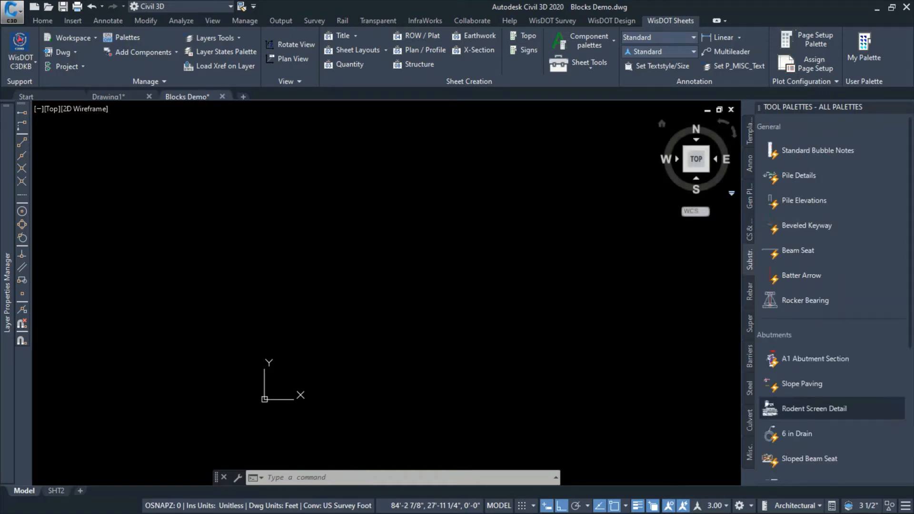
pyautogui.click(813, 408)
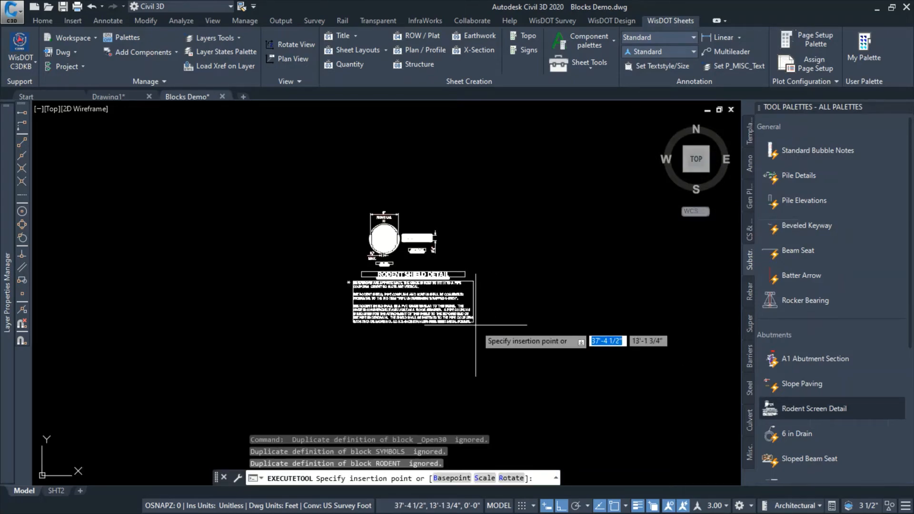
pyautogui.scroll(3, 476, 325)
pyautogui.click(490, 359)
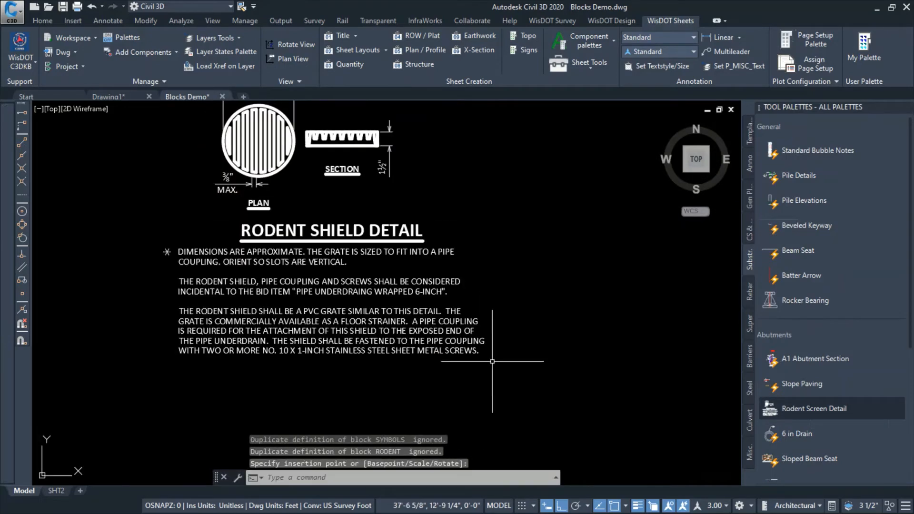
# Erase the inserted rodent shield detail from model space
pyautogui.scroll(-3, 576, 321)
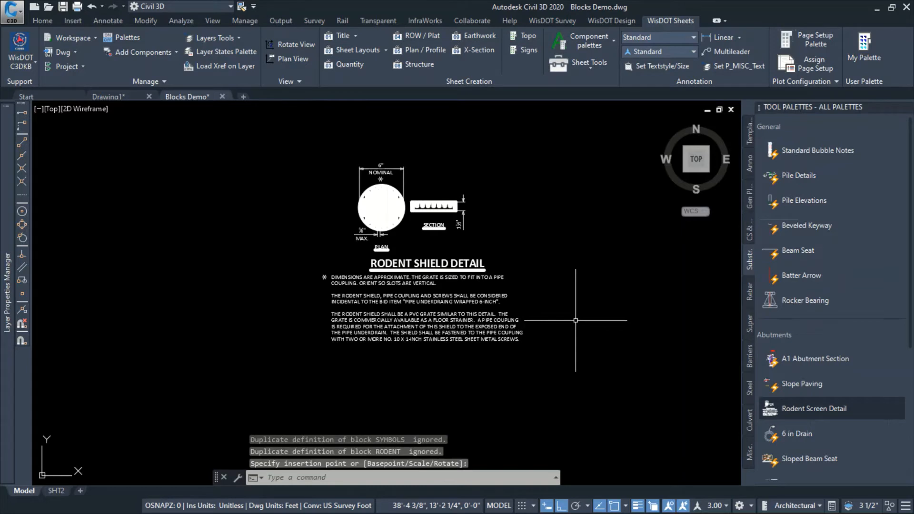
pyautogui.click(401, 206)
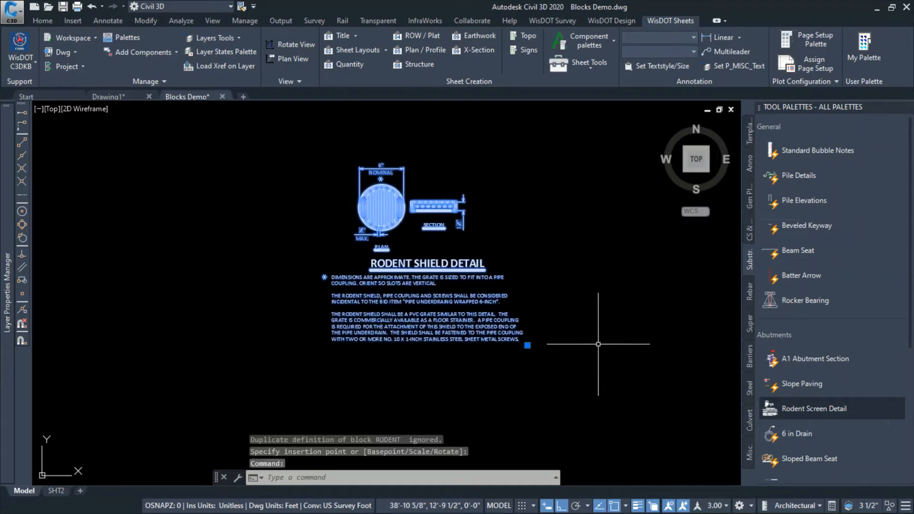
pyautogui.press('Delete')
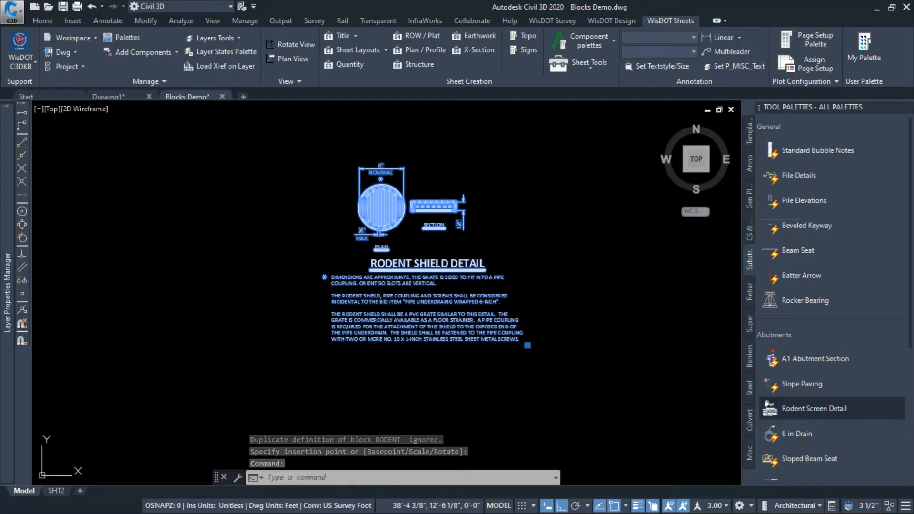
pyautogui.click(493, 304)
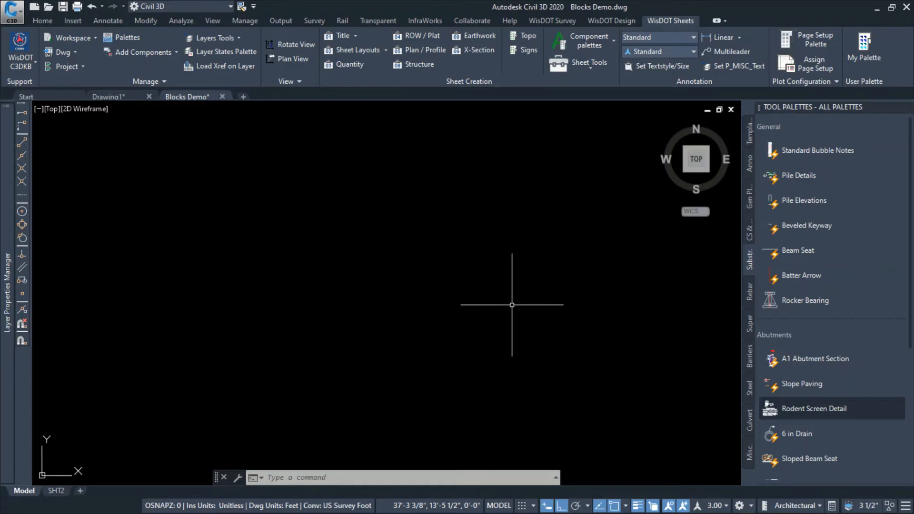
# Review the superstructure details and insert the Prestressed Girder Shapes block into model space
pyautogui.click(750, 322)
pyautogui.scroll(-3, 812, 329)
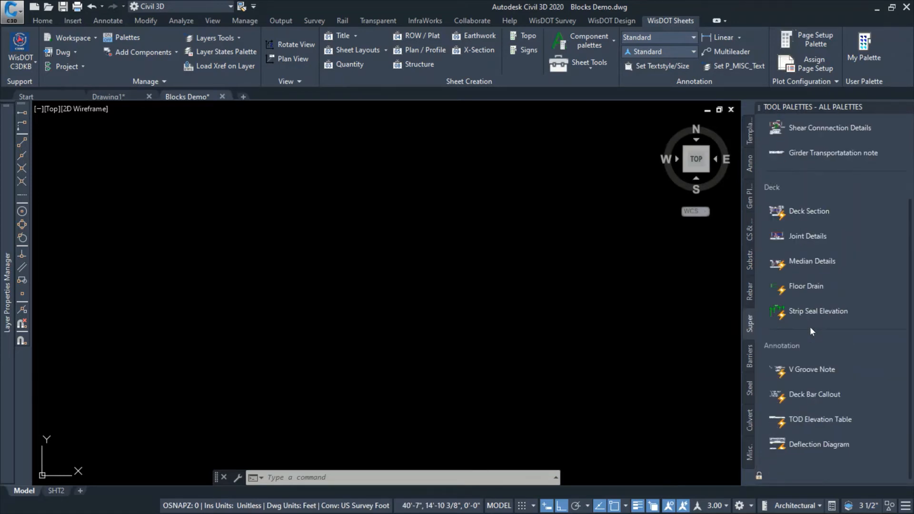
pyautogui.scroll(3, 803, 335)
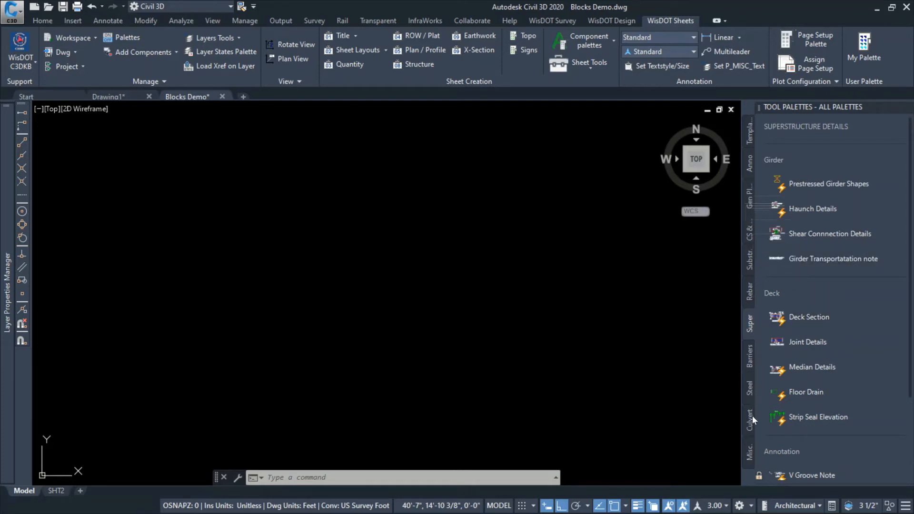
pyautogui.scroll(-3, 805, 389)
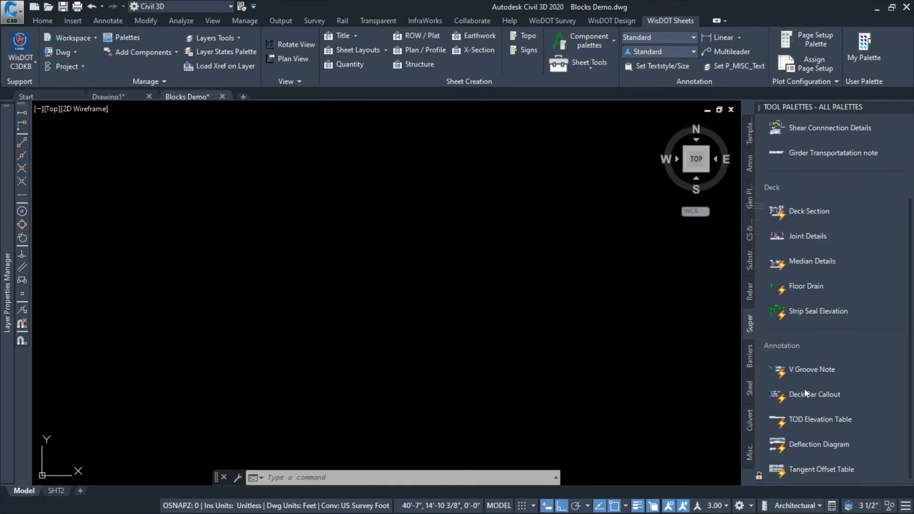
pyautogui.scroll(3, 806, 383)
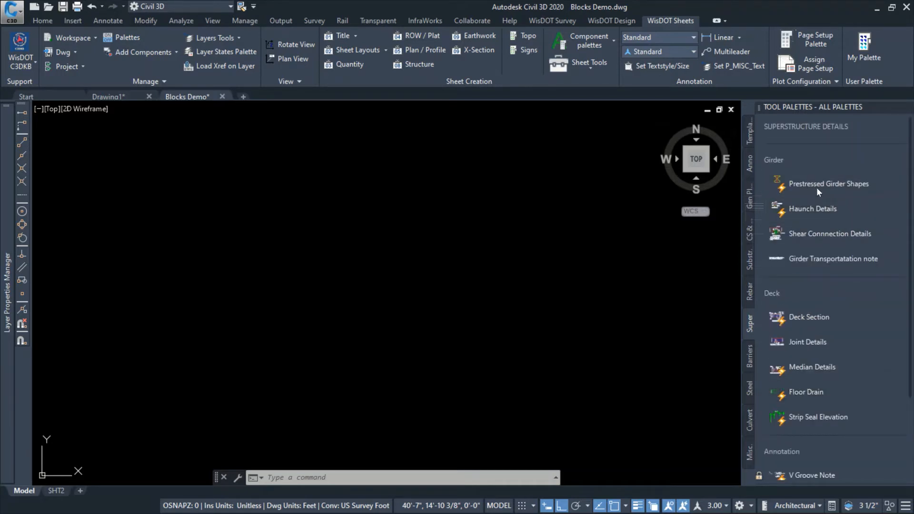
pyautogui.click(848, 185)
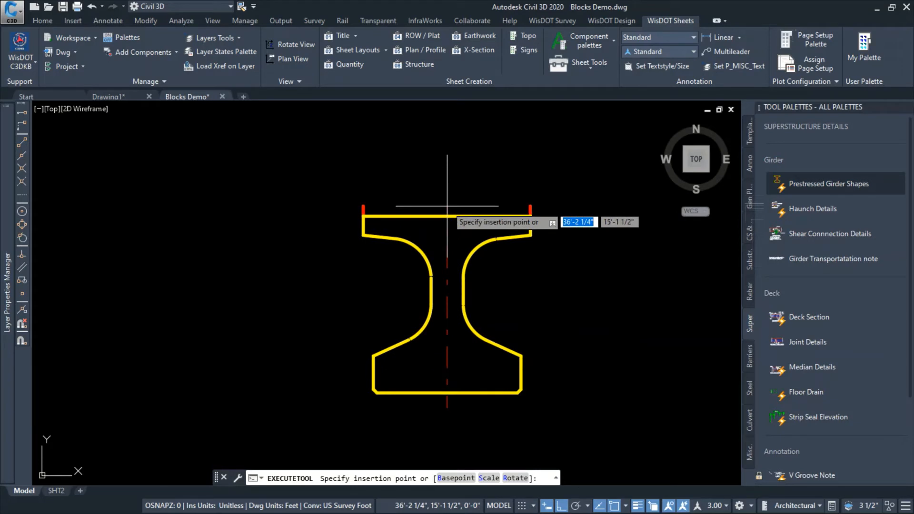
pyautogui.click(447, 207)
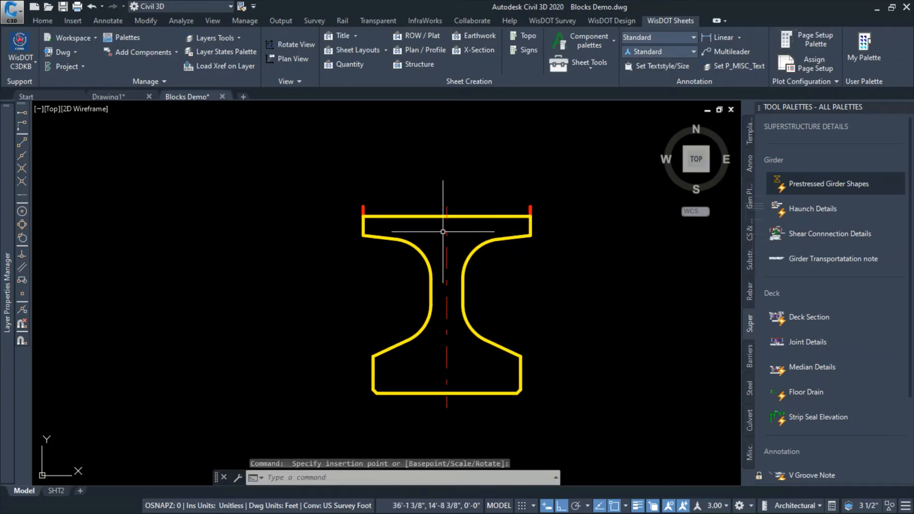
# Measure the girder's depth along its centerline, starting from the middle of the top flange
pyautogui.write('di')
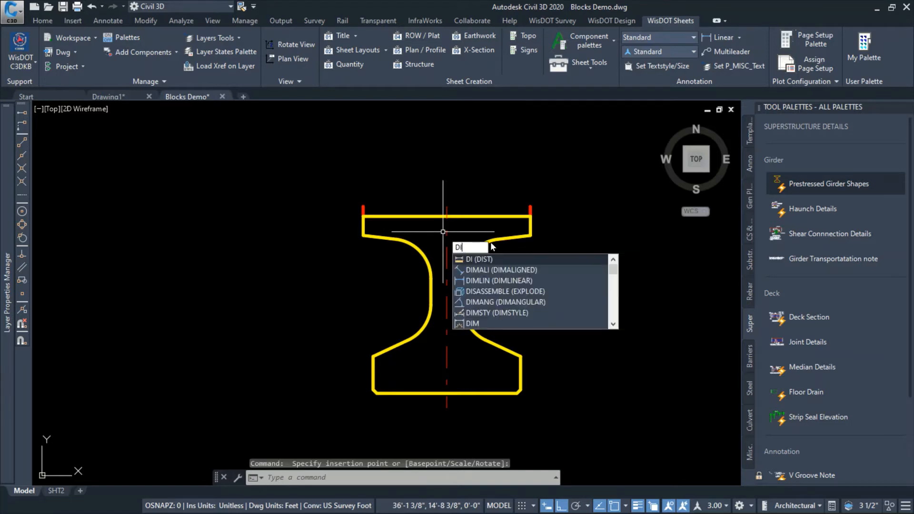
pyautogui.press('Return')
pyautogui.click(447, 216)
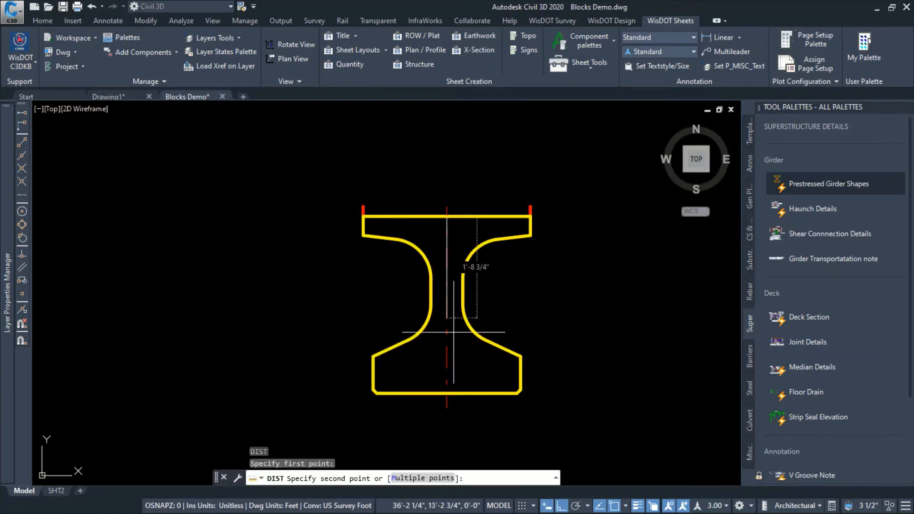
pyautogui.click(447, 408)
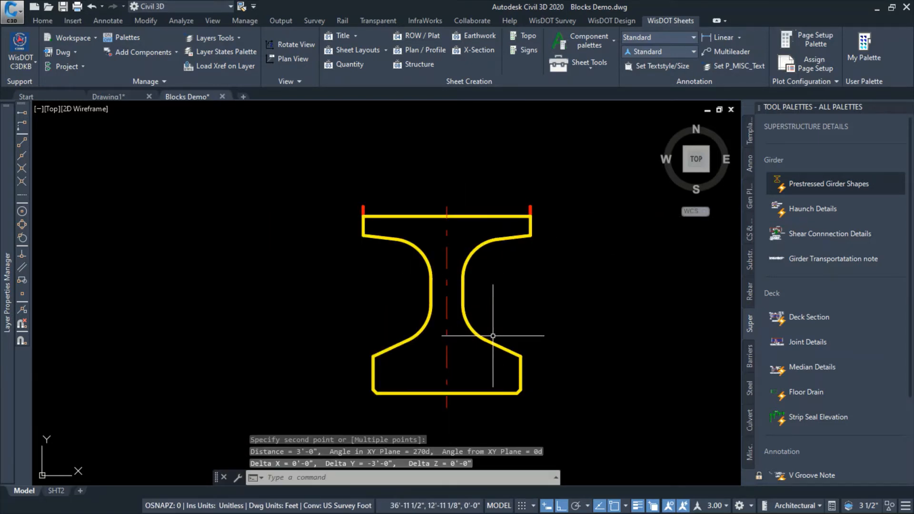
pyautogui.press('Escape')
# Review the list of girder shapes available in the inserted prestressed girder block
pyautogui.click(469, 287)
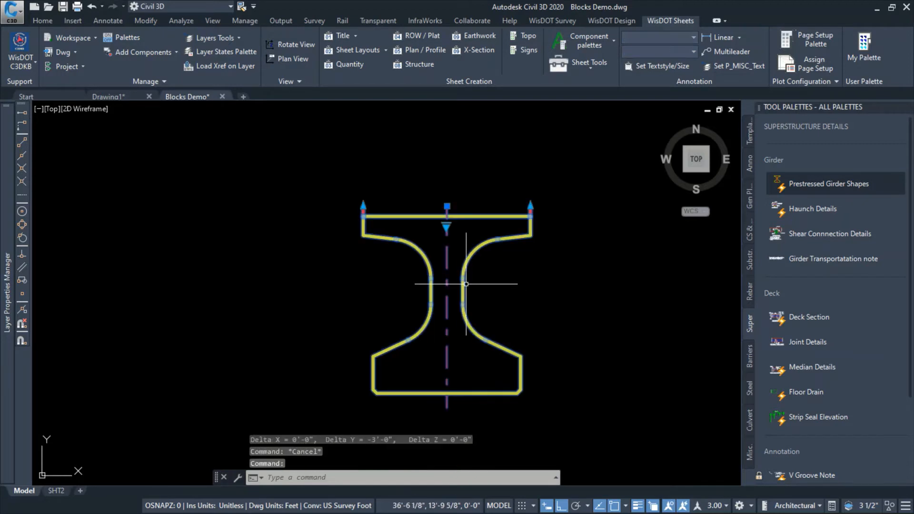
pyautogui.click(446, 225)
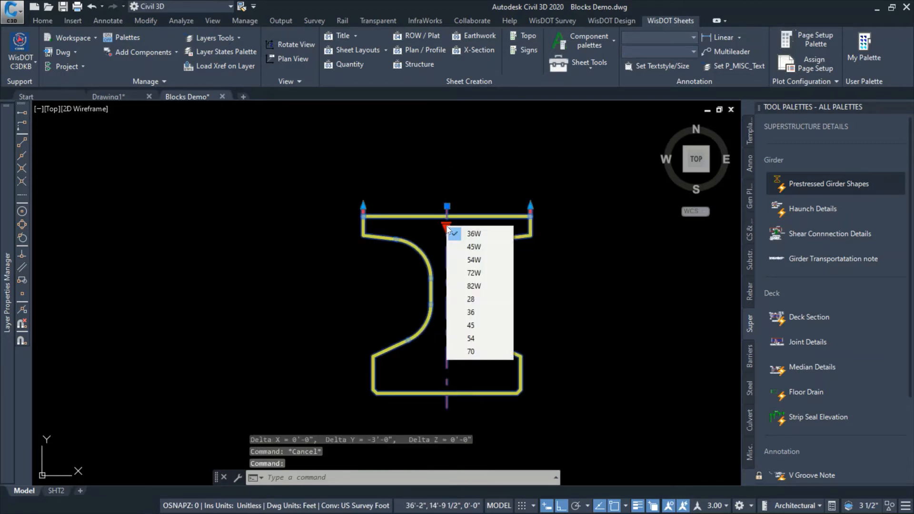
pyautogui.click(482, 236)
pyautogui.press('Escape')
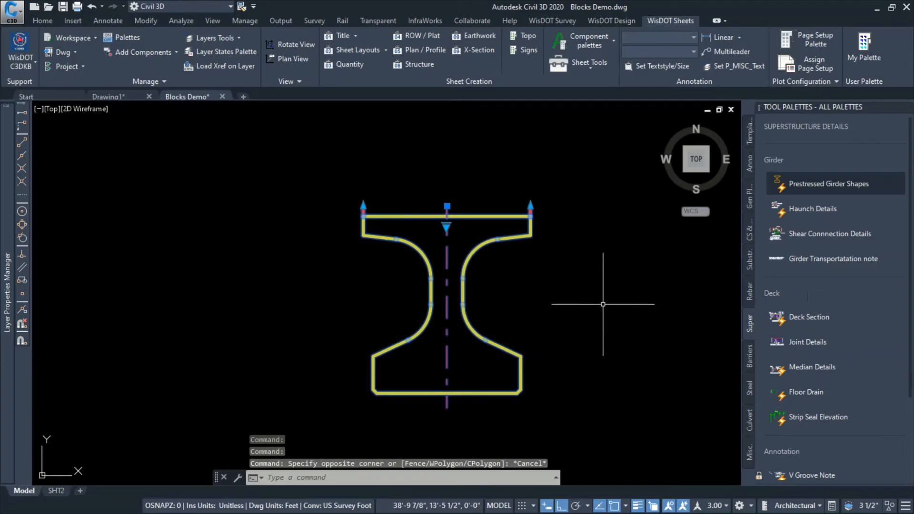
pyautogui.press('Escape')
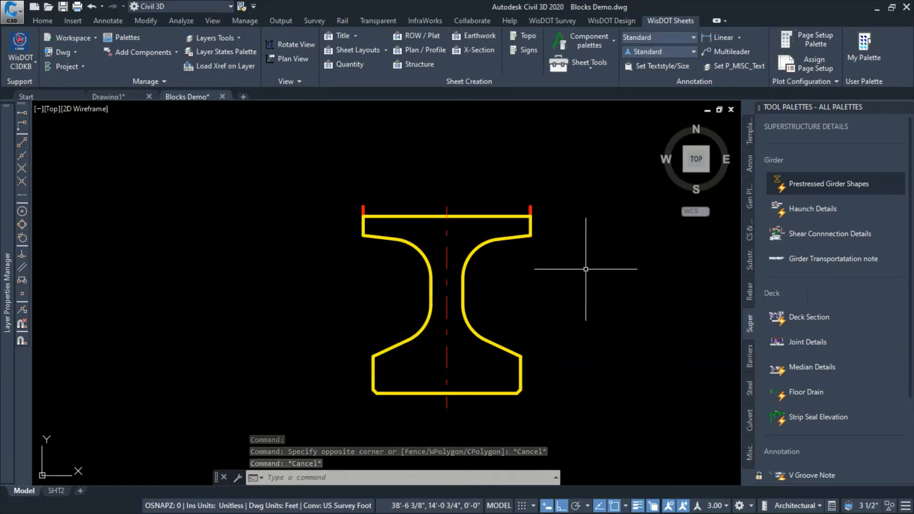
pyautogui.click(511, 239)
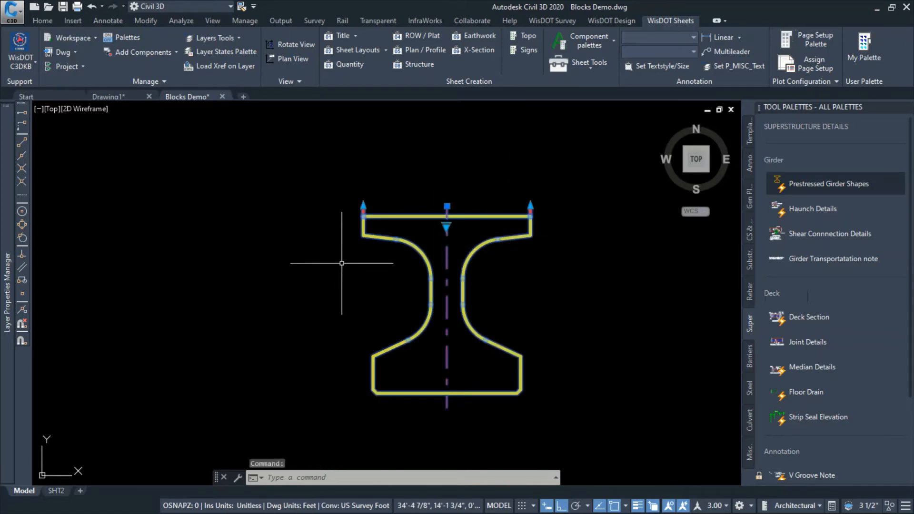
pyautogui.click(313, 255)
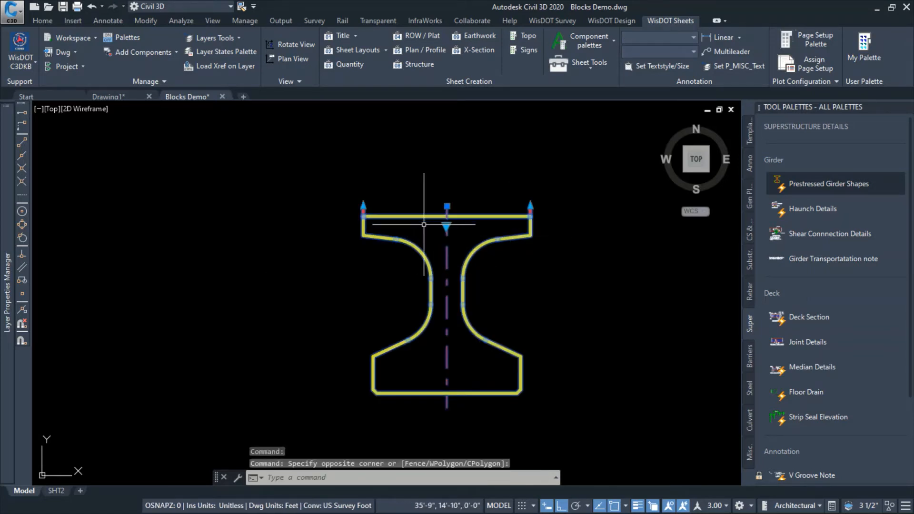
pyautogui.click(446, 228)
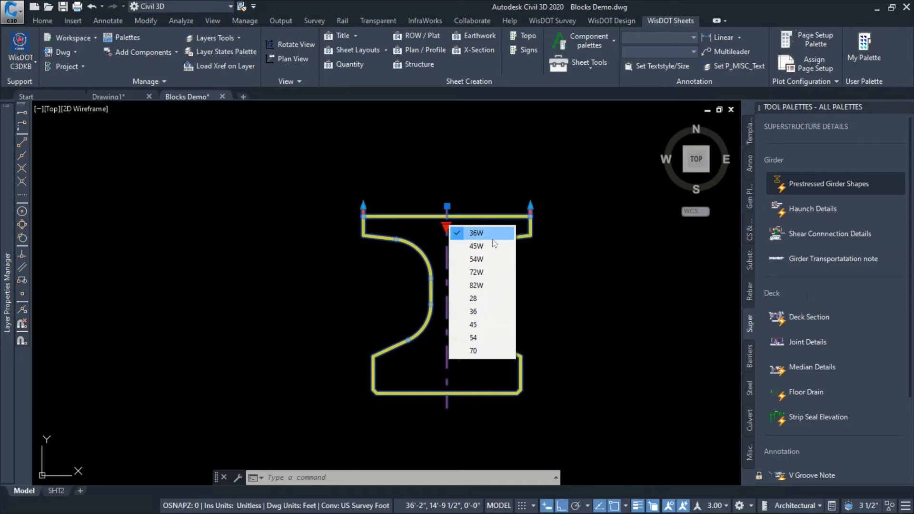
pyautogui.click(584, 339)
pyautogui.press('Escape')
pyautogui.press('Escape')
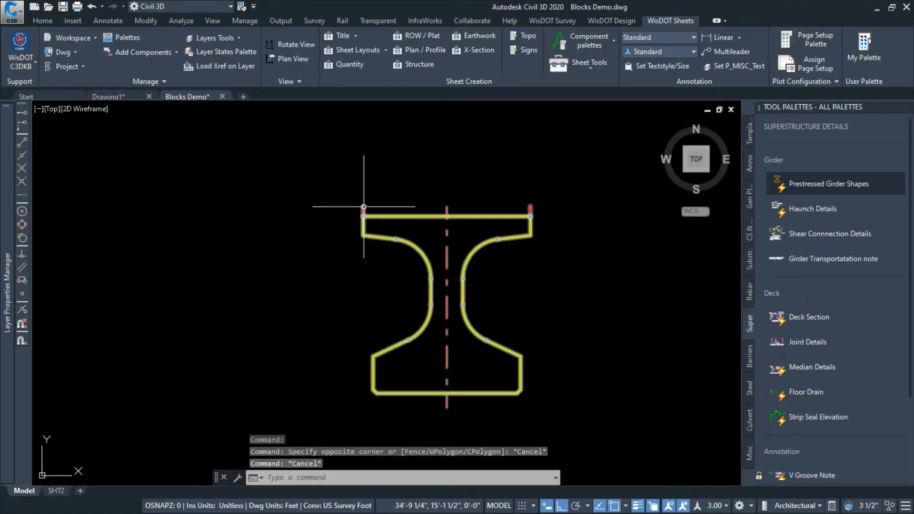
# Draw a single-segment sloped polyline above the girder's top flange, spanning past both flange edges, with Ortho off
pyautogui.click(288, 249)
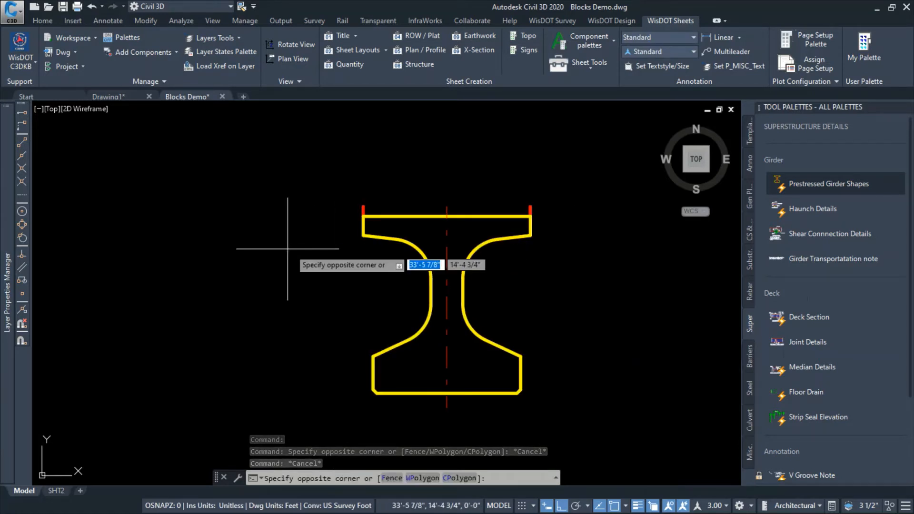
pyautogui.click(288, 242)
pyautogui.write('pl')
pyautogui.press('Return')
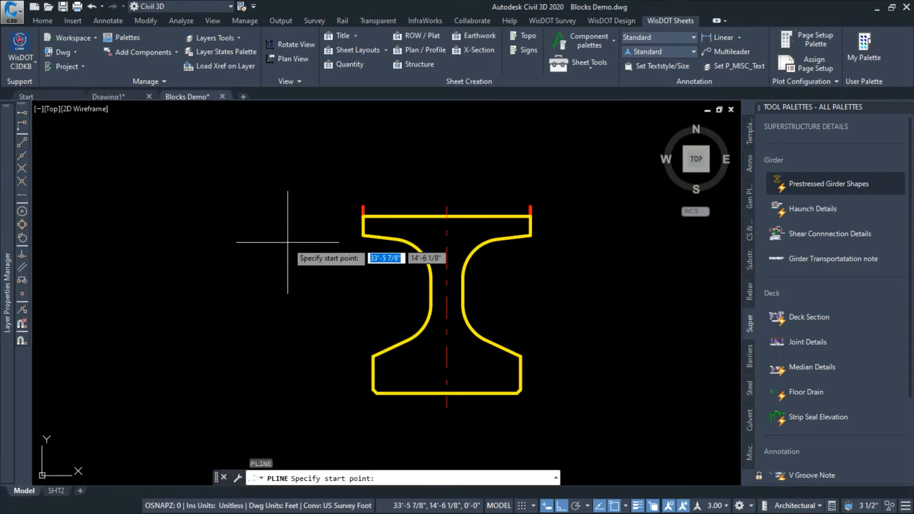
pyautogui.click(289, 206)
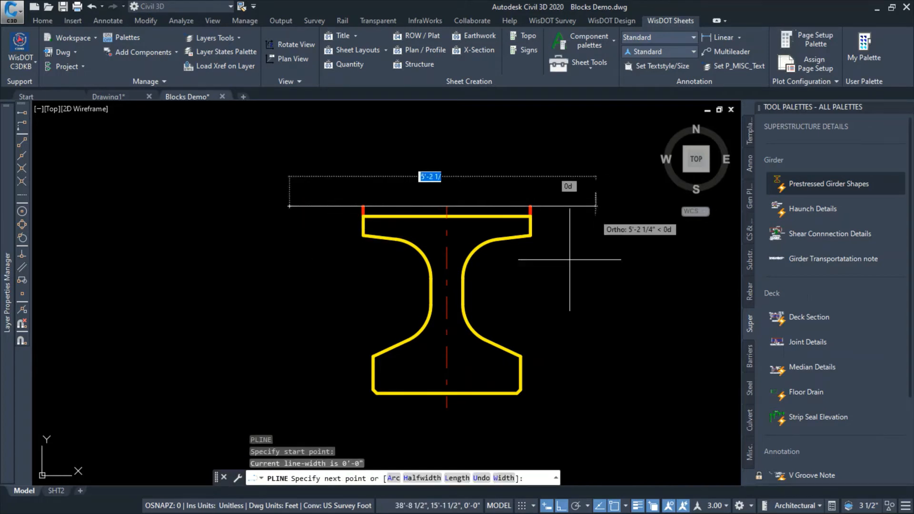
pyautogui.press('F8')
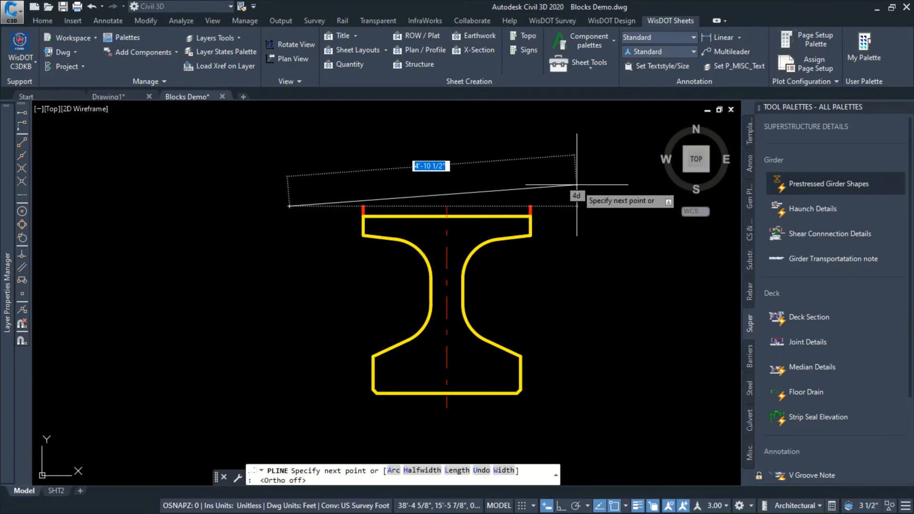
pyautogui.click(591, 186)
pyautogui.press('Escape')
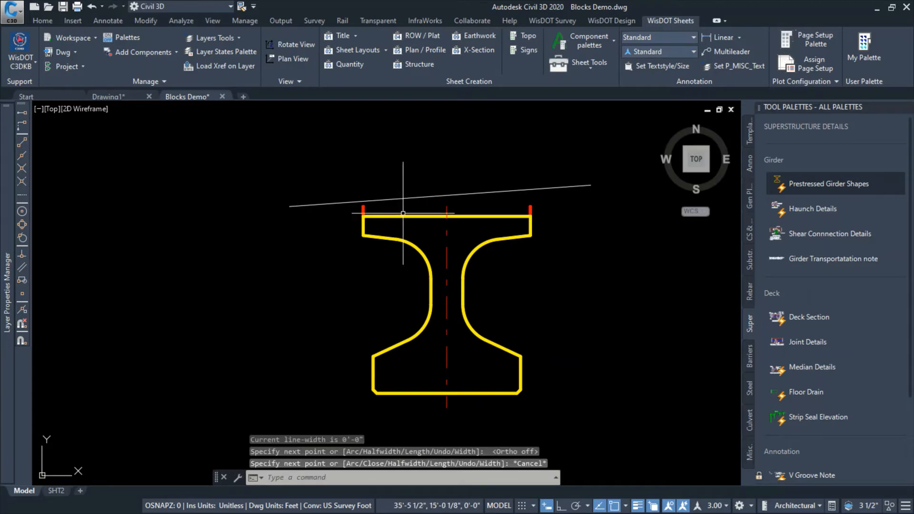
# Stretch the vertical lines at both edges of the girder's top flange up to the sloped polyline
pyautogui.click(363, 206)
pyautogui.click(364, 206)
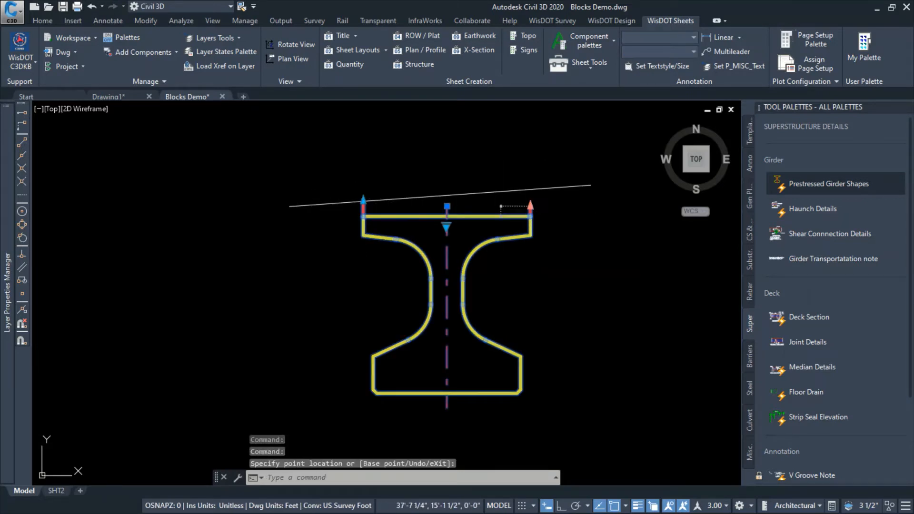
pyautogui.click(531, 206)
pyautogui.click(526, 177)
pyautogui.click(530, 190)
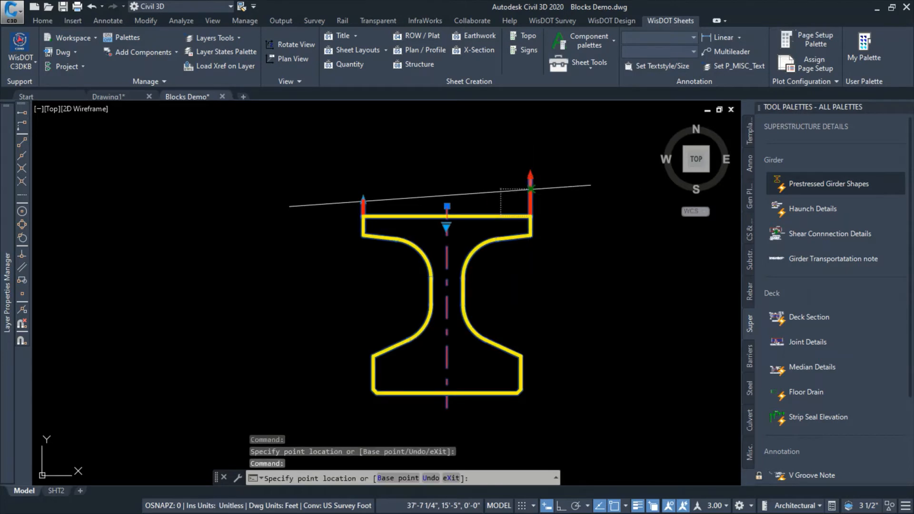
pyautogui.press('Escape')
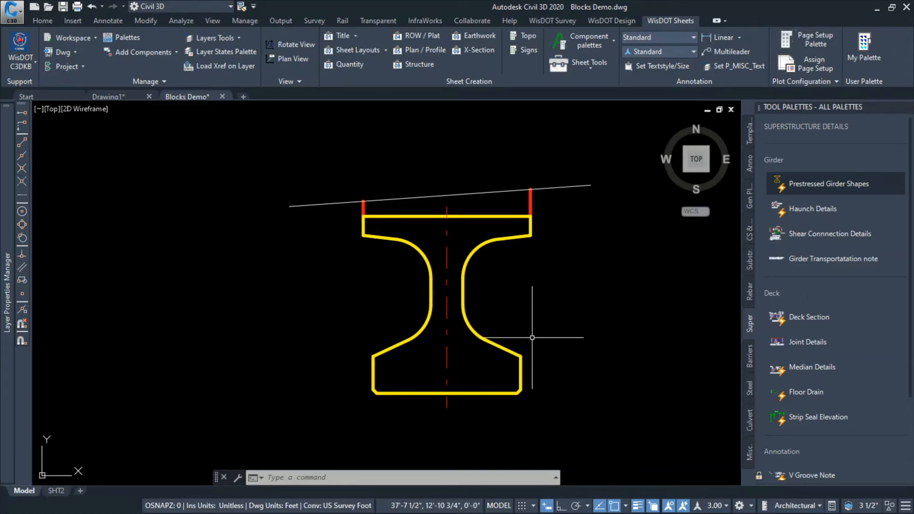
# Insert the A1 Abutment Section block beside the girder in model space, accepting its default attributes
pyautogui.scroll(-2, 512, 329)
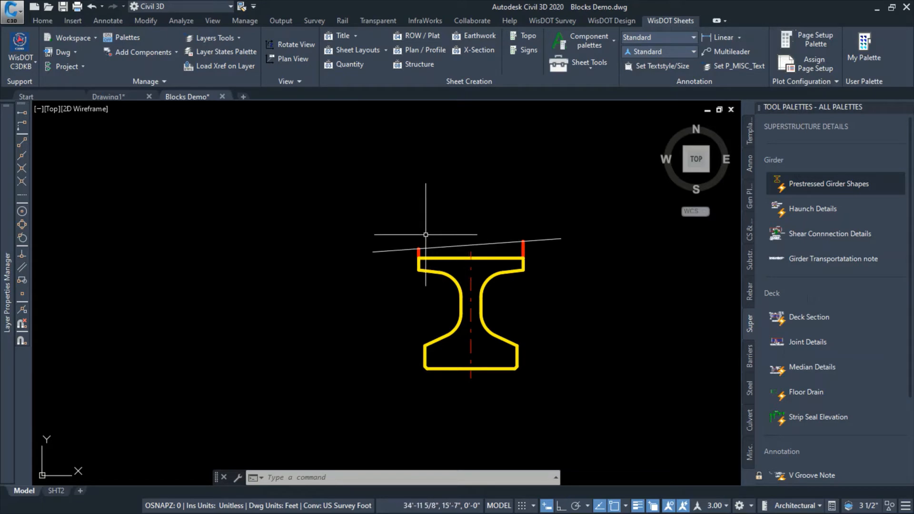
pyautogui.click(752, 260)
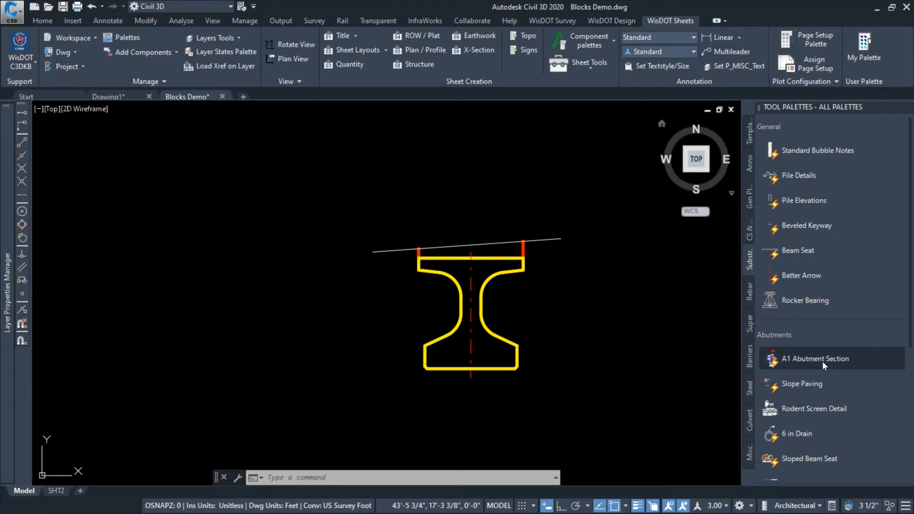
pyautogui.scroll(-5, 366, 298)
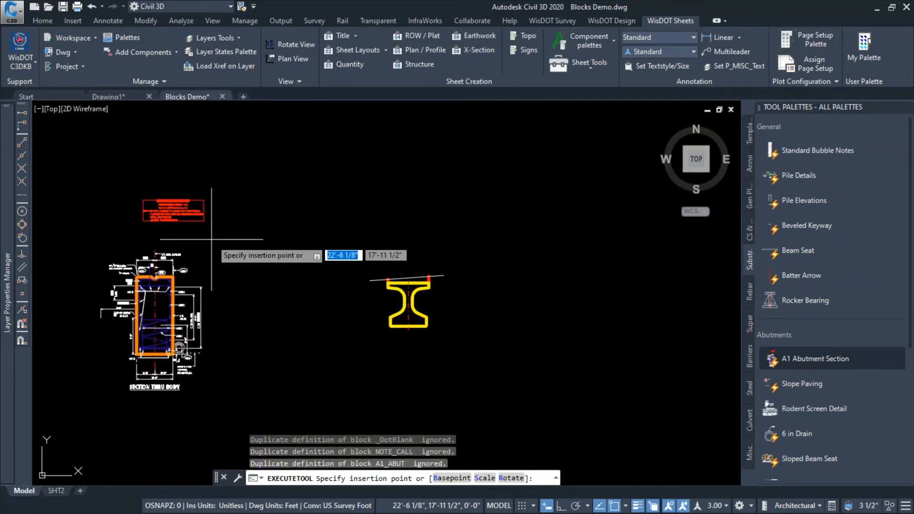
pyautogui.click(212, 252)
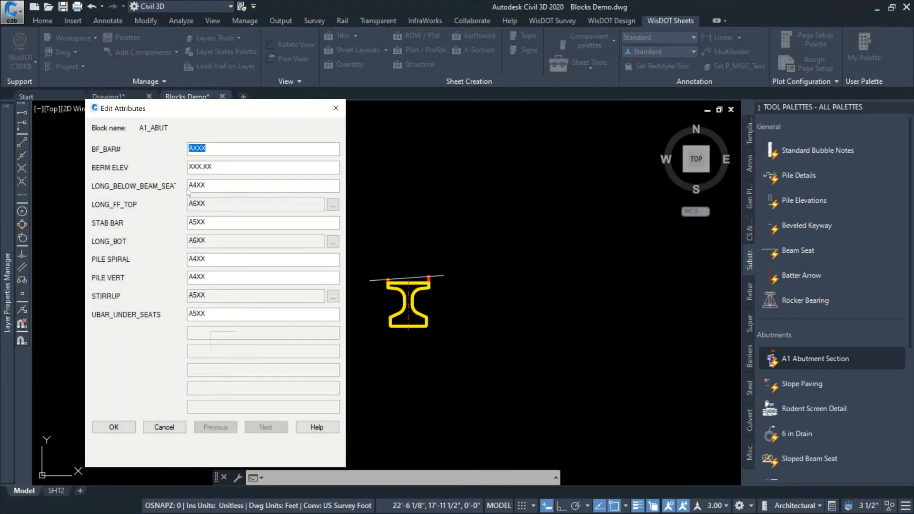
pyautogui.click(115, 428)
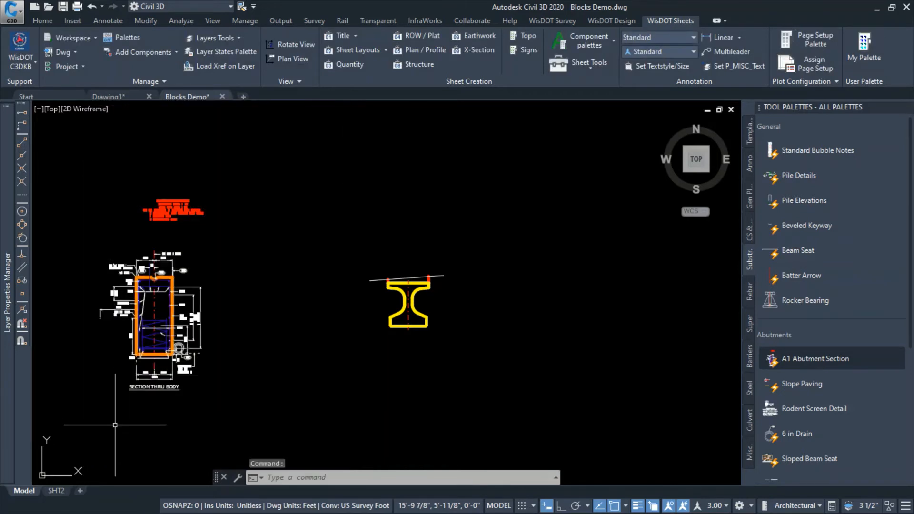
# Examine the abutment block's usage notes on scale and additional blocks, and its section through the body
pyautogui.moveTo(196, 241); pyautogui.dragTo(281, 237, button='middle')
pyautogui.scroll(2, 244, 218)
pyautogui.scroll(1, 265, 194)
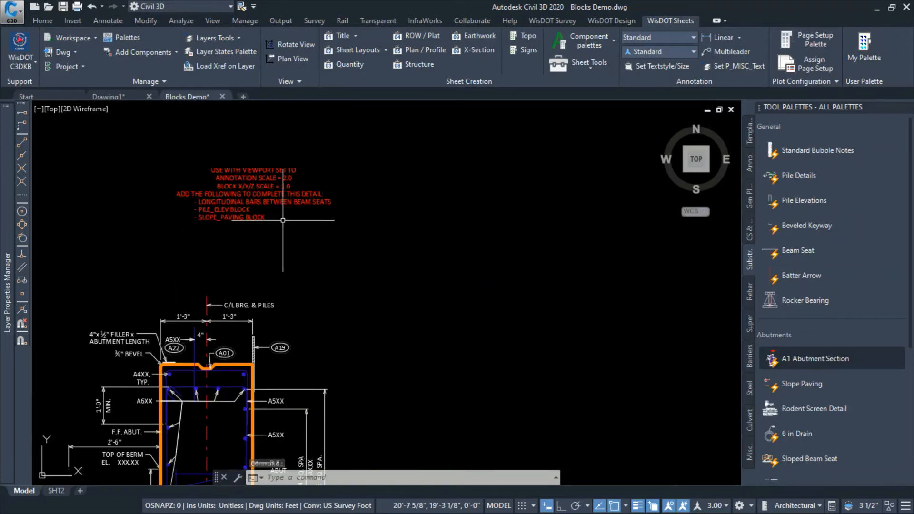
pyautogui.scroll(2, 298, 250)
pyautogui.moveTo(300, 268); pyautogui.dragTo(372, 300, button='middle')
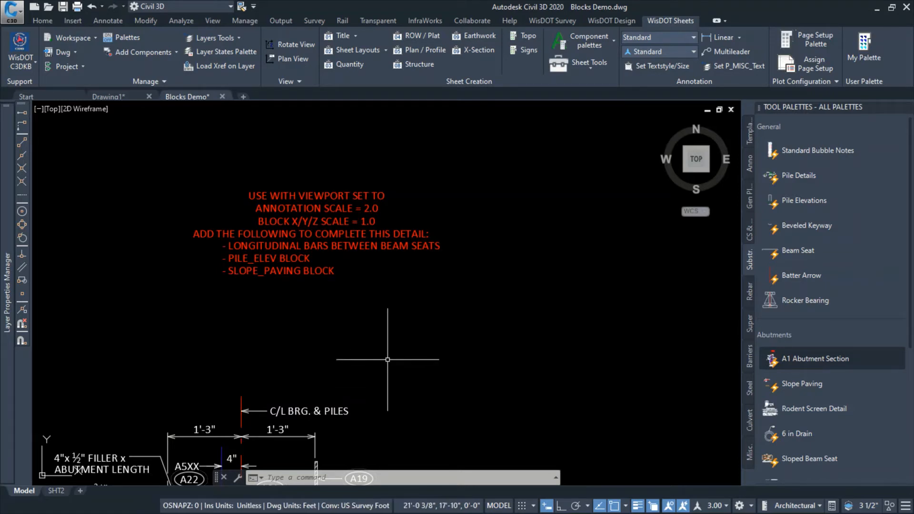
pyautogui.moveTo(452, 370); pyautogui.dragTo(521, 232, button='middle')
pyautogui.moveTo(449, 392); pyautogui.dragTo(520, 170, button='middle')
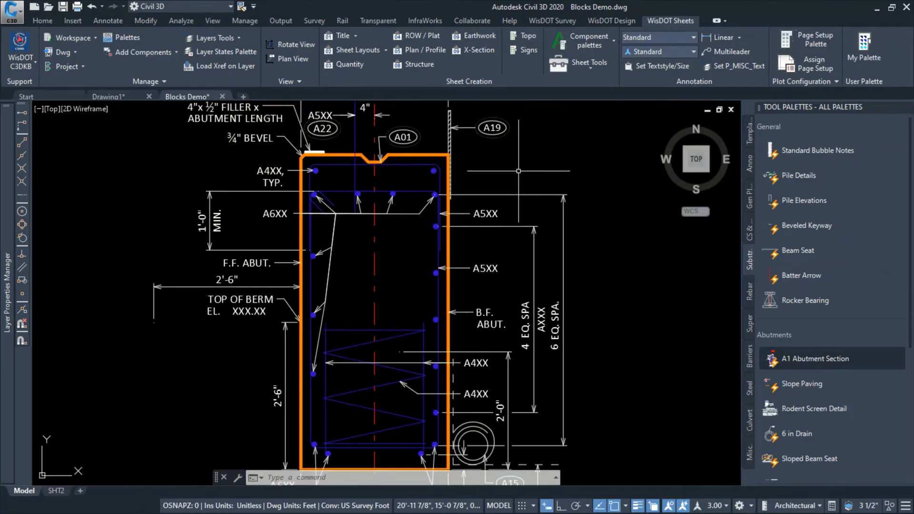
pyautogui.scroll(-2, 507, 199)
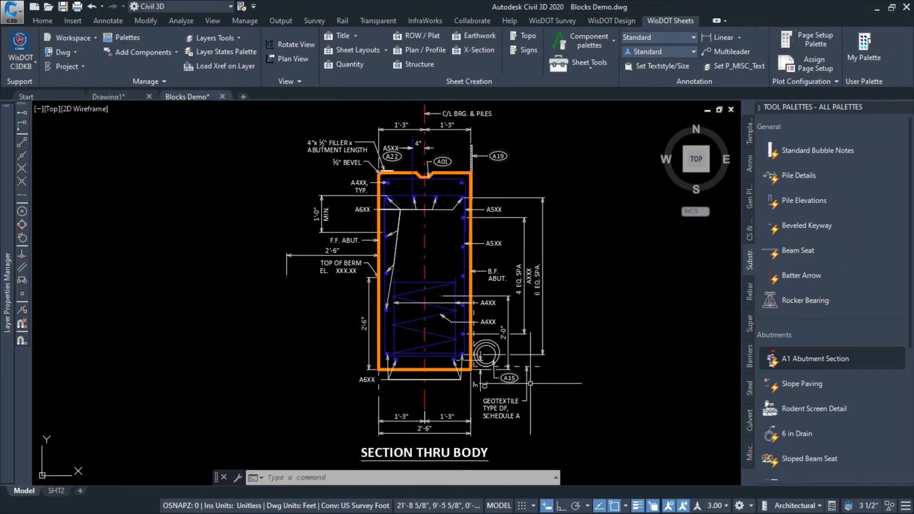
# Select the abutment section block and examine its adjustment grips at the body width, berm elevation and berm offset
pyautogui.click(468, 364)
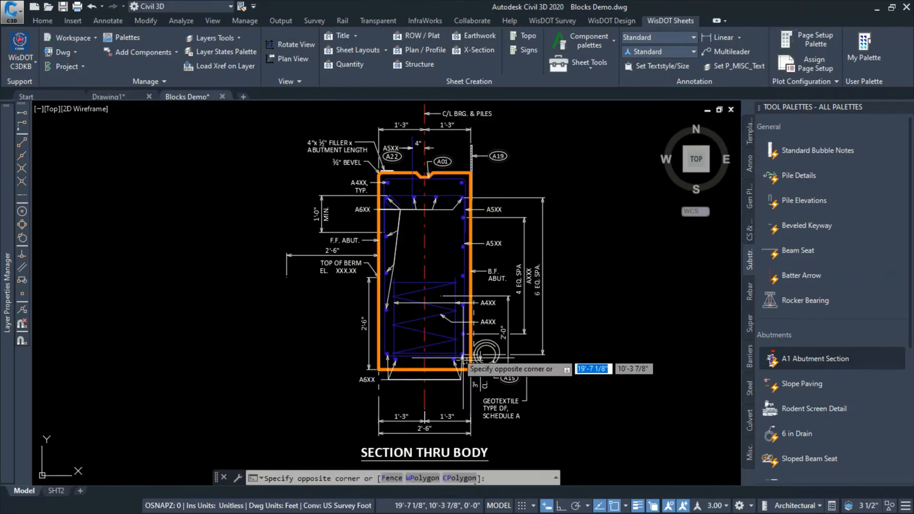
pyautogui.click(457, 353)
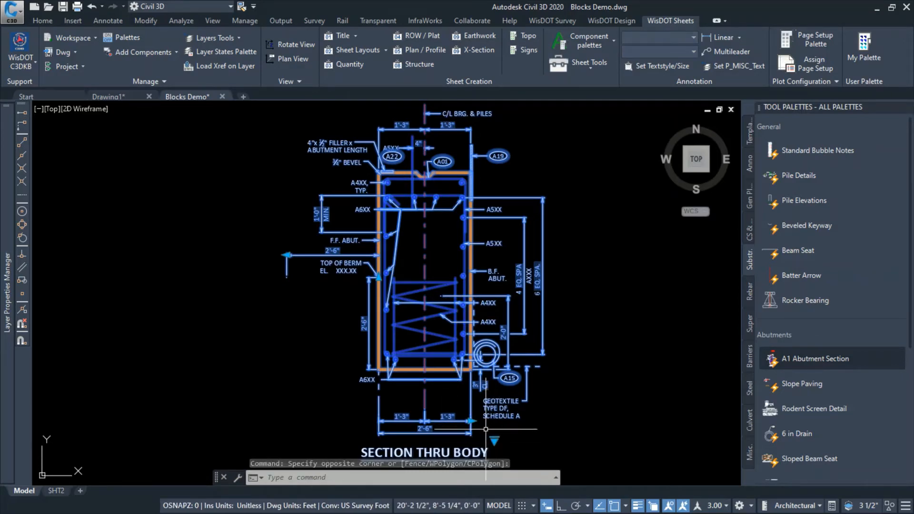
pyautogui.scroll(6, 481, 429)
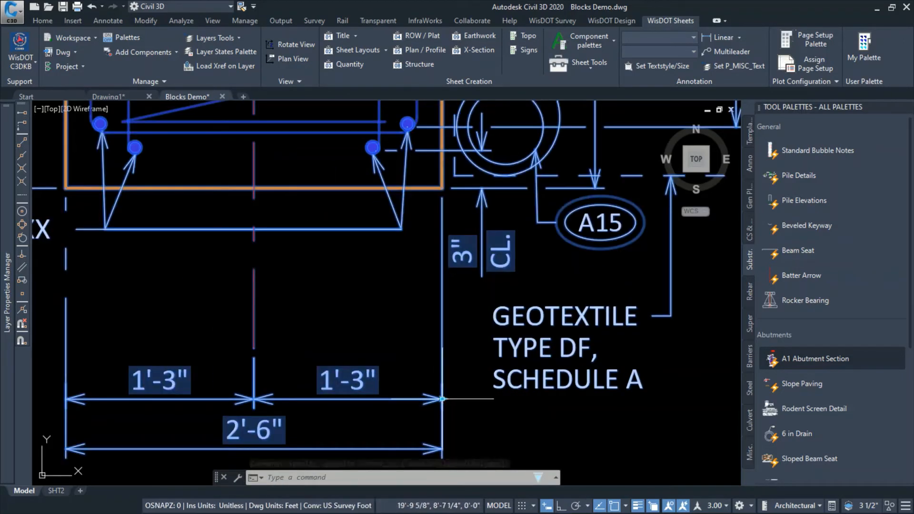
pyautogui.click(443, 399)
pyautogui.scroll(-4, 443, 399)
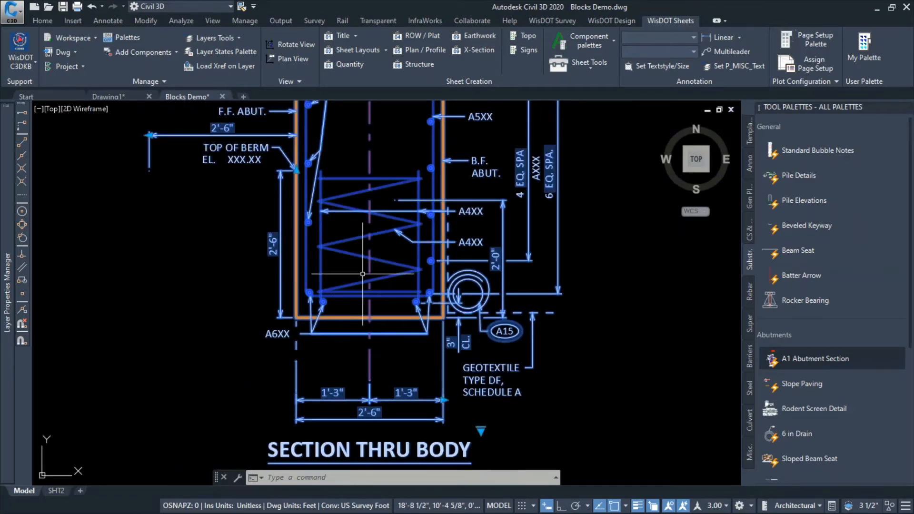
pyautogui.click(296, 170)
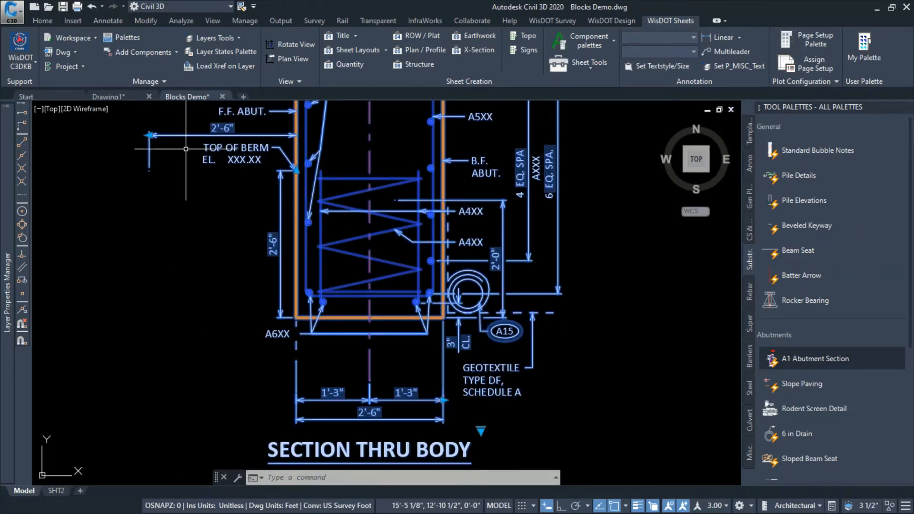
pyautogui.scroll(-2, 206, 261)
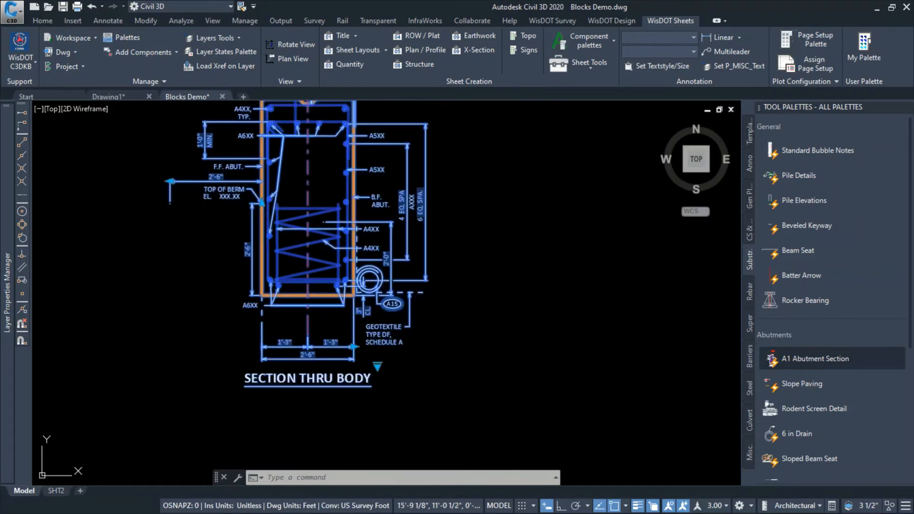
pyautogui.scroll(-2, 491, 258)
pyautogui.moveTo(491, 258); pyautogui.dragTo(528, 308, button='middle')
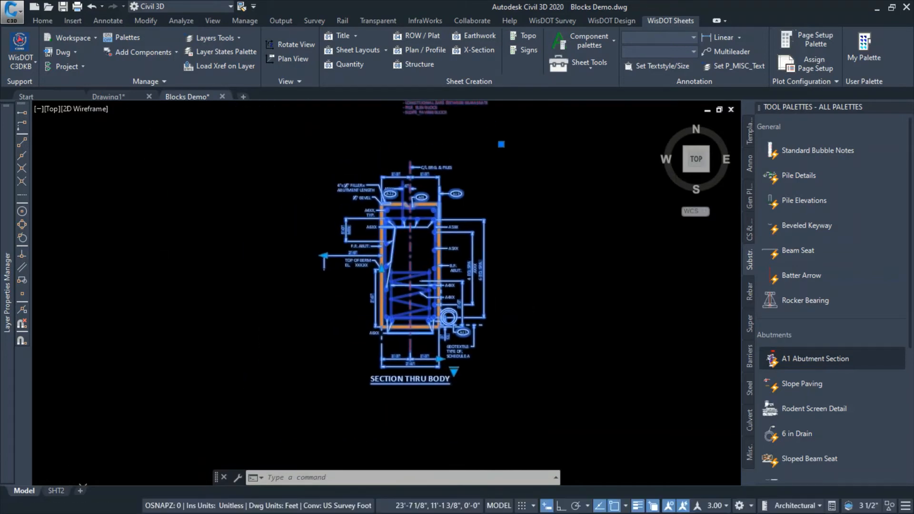
# Set the abutment section block to the Fixed bearing type with 7 back face bars
pyautogui.scroll(2, 528, 308)
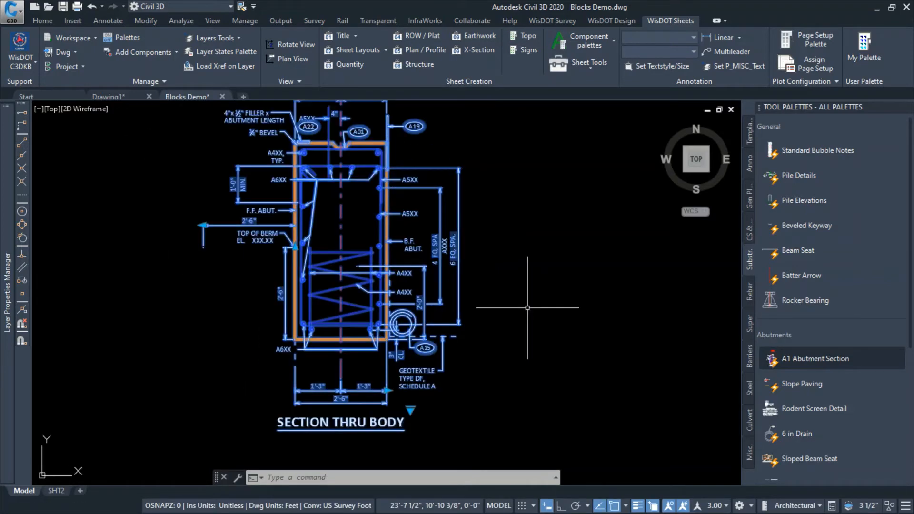
pyautogui.click(410, 411)
pyautogui.moveTo(442, 436)
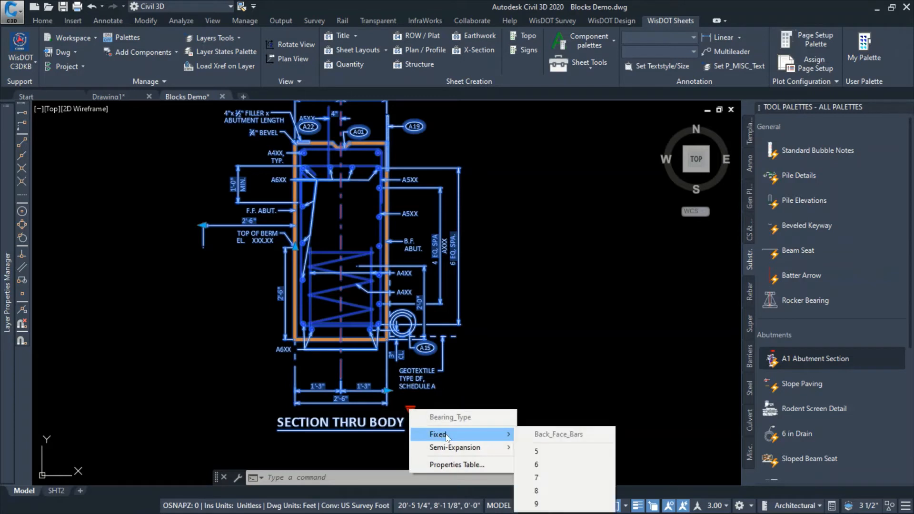
pyautogui.click(553, 478)
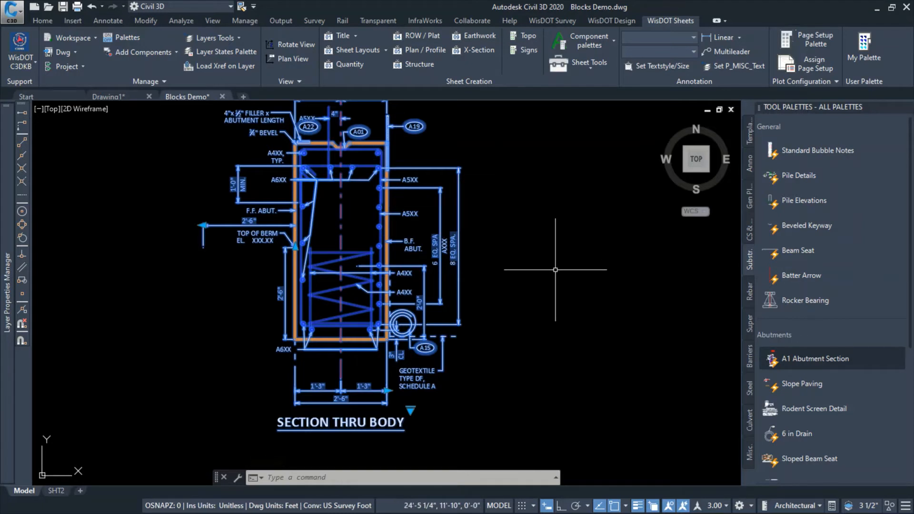
# Insert the Pile Elevations block at the bottom centre of the abutment body, on the bearing and pile centreline
pyautogui.moveTo(503, 251)
pyautogui.mouseDown(button='middle')
pyautogui.moveTo(502, 327)
pyautogui.moveTo(501, 209)
pyautogui.moveTo(500, 389)
pyautogui.mouseUp(button='middle')
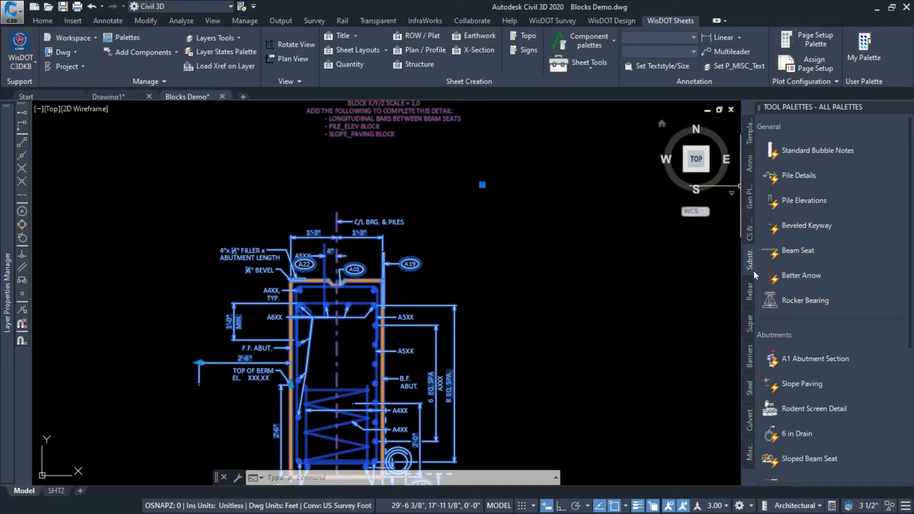
pyautogui.click(797, 201)
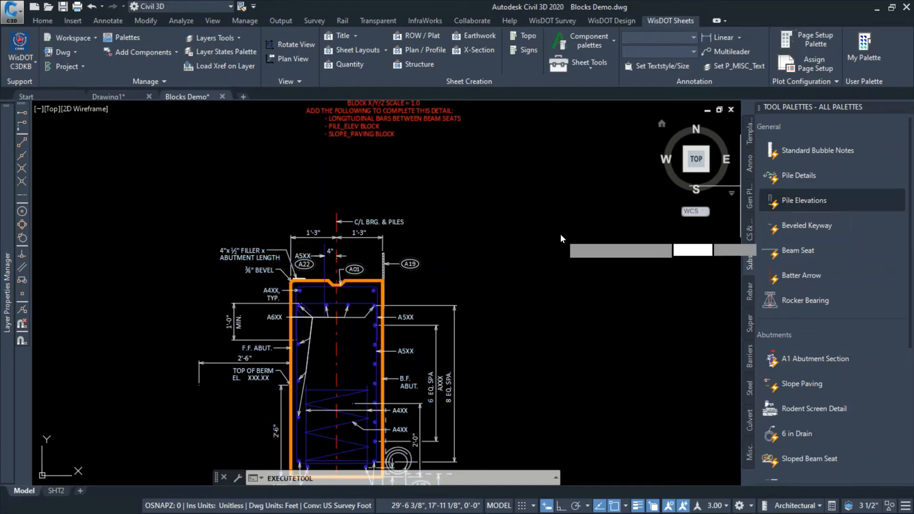
pyautogui.scroll(-2, 546, 220)
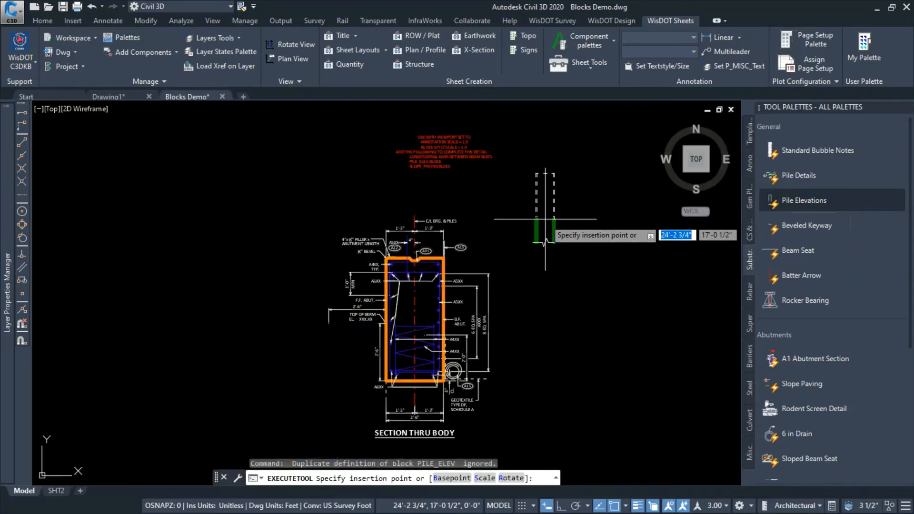
pyautogui.scroll(4, 428, 399)
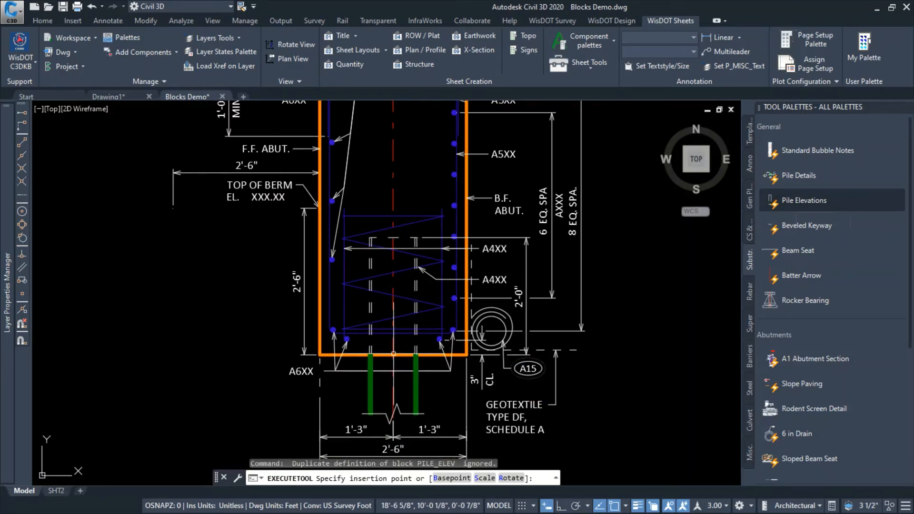
pyautogui.click(393, 354)
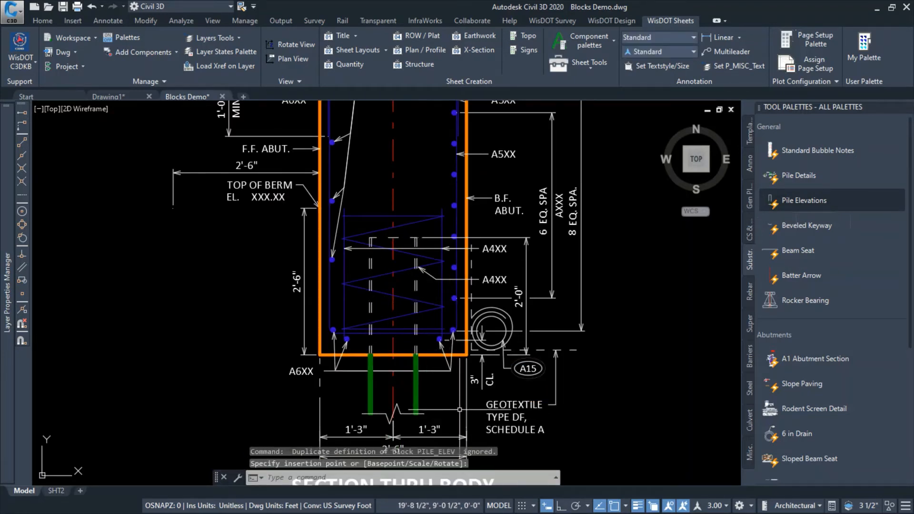
# Set the pile elevation block to the abutment H pile type in weak axis view with size HP12X53
pyautogui.click(417, 392)
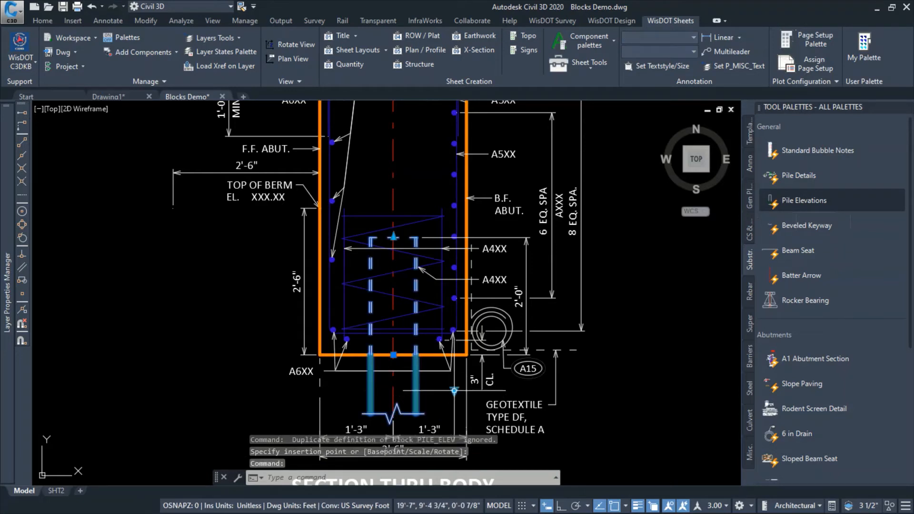
pyautogui.click(454, 391)
pyautogui.moveTo(480, 418)
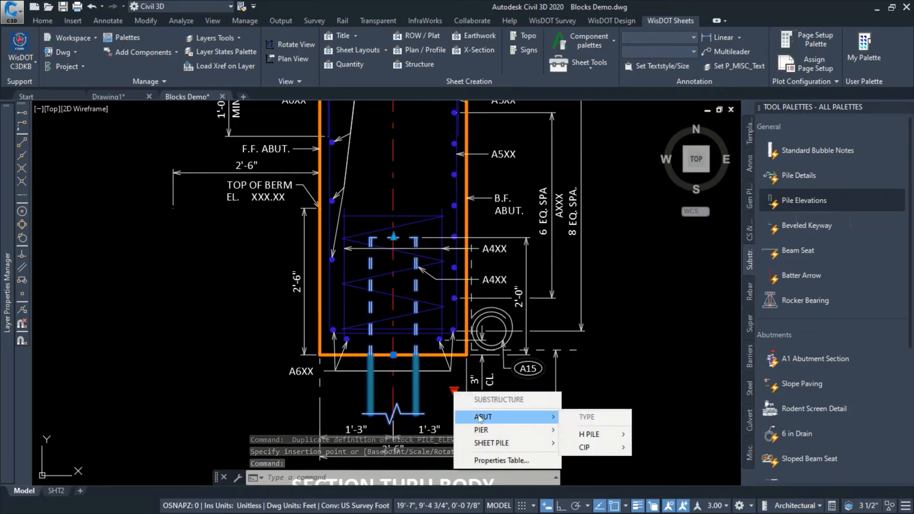
pyautogui.moveTo(590, 435)
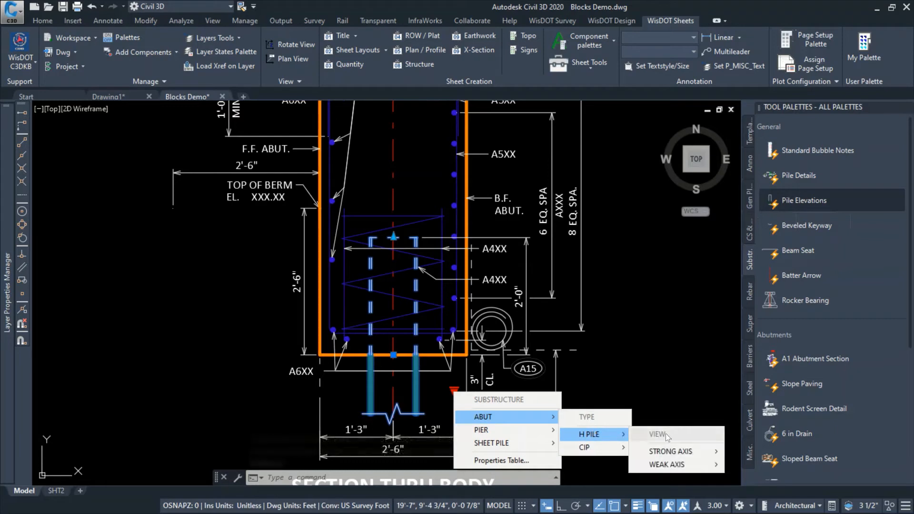
pyautogui.moveTo(666, 466)
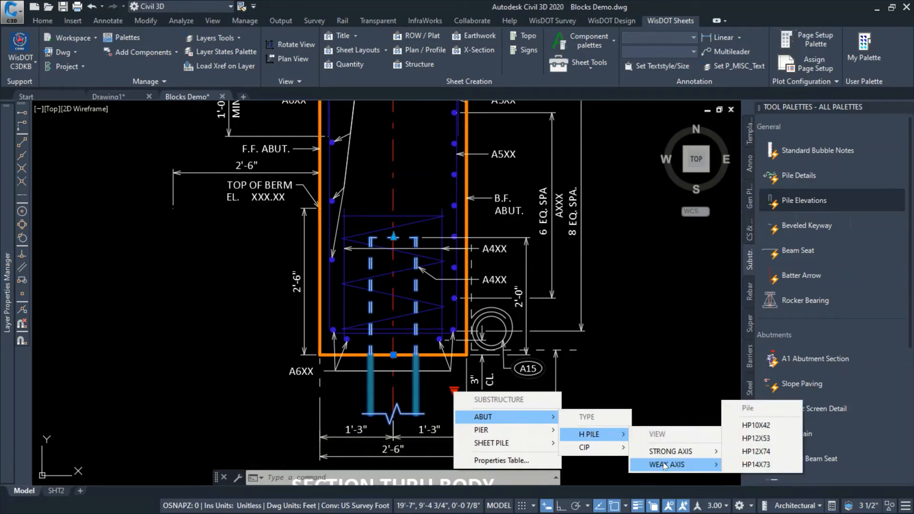
pyautogui.click(764, 441)
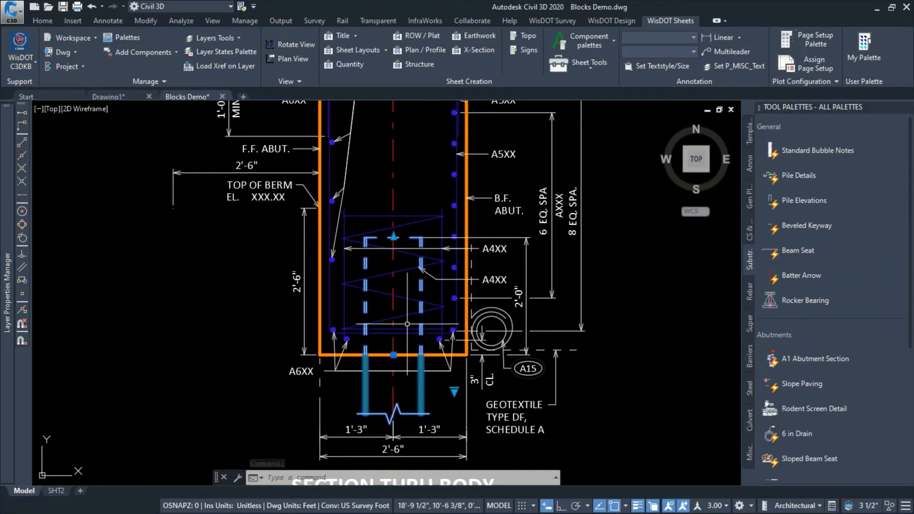
pyautogui.click(394, 237)
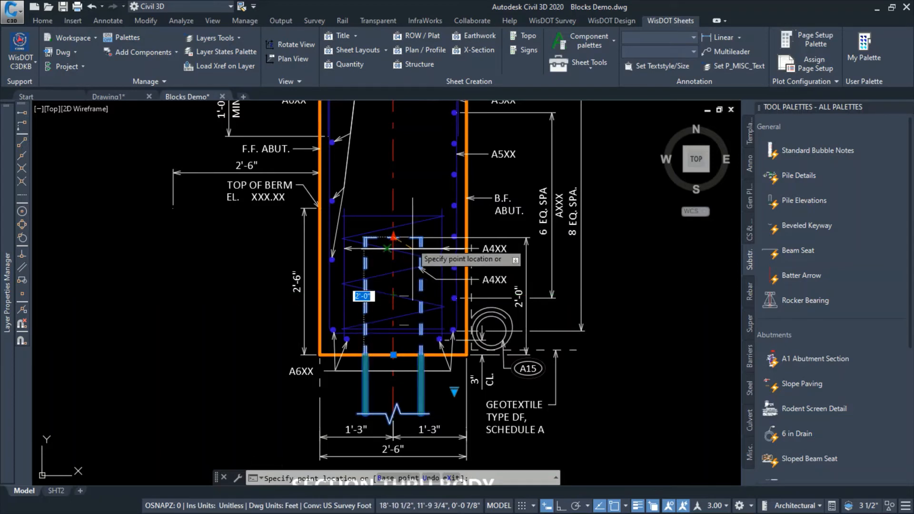
pyautogui.press('Escape')
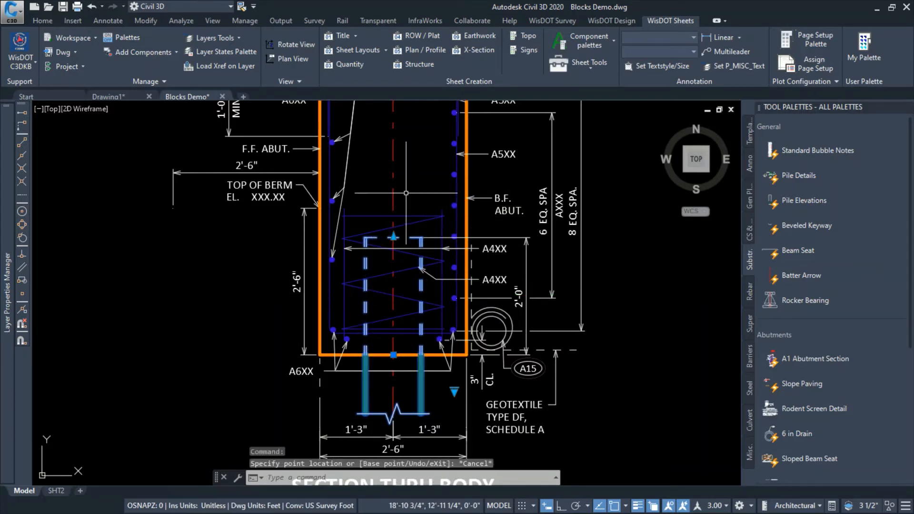
pyautogui.press('Escape')
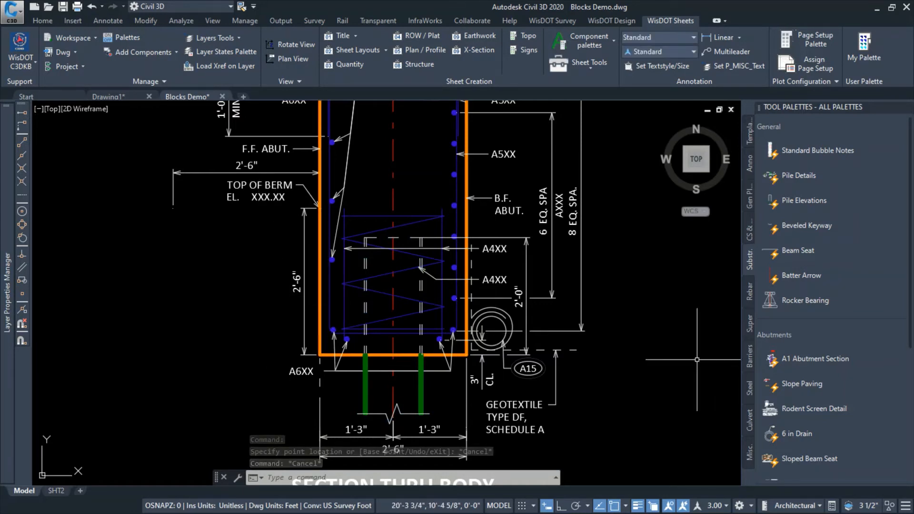
# Insert the Slope Paving block at the top of berm point on the abutment's front face, accepting its default attributes
pyautogui.click(790, 384)
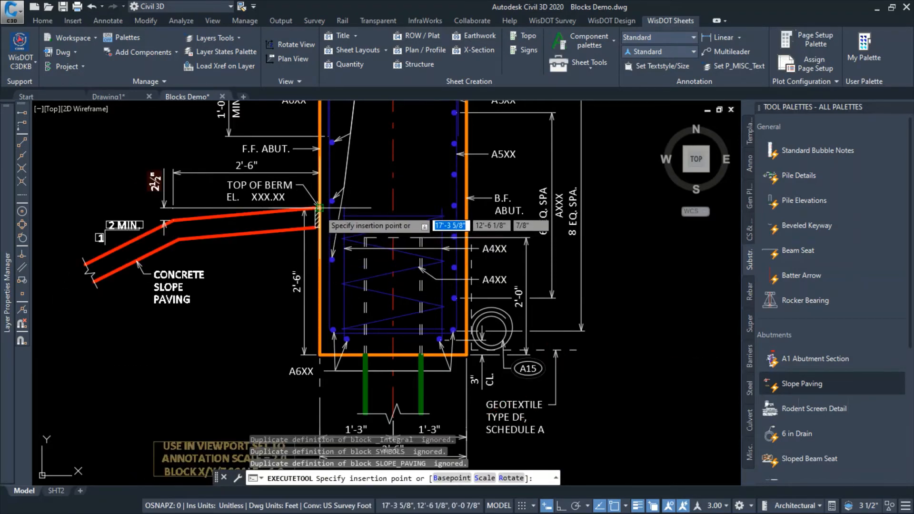
pyautogui.click(319, 208)
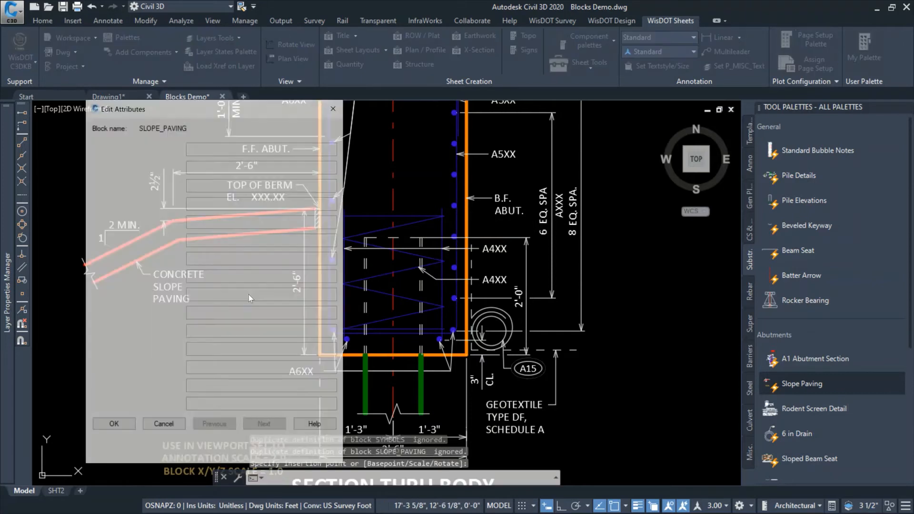
pyautogui.click(114, 427)
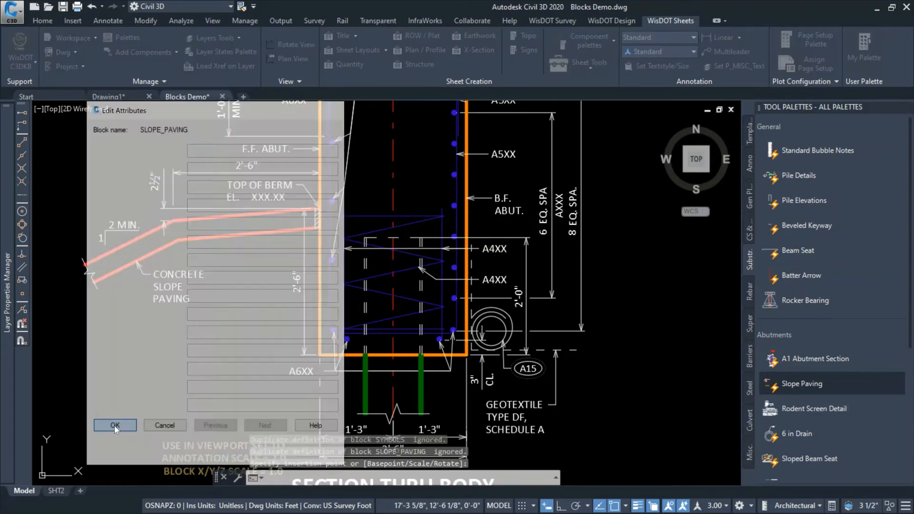
# Set the slope paving block's type to MSE
pyautogui.moveTo(173, 405); pyautogui.dragTo(153, 328, button='middle')
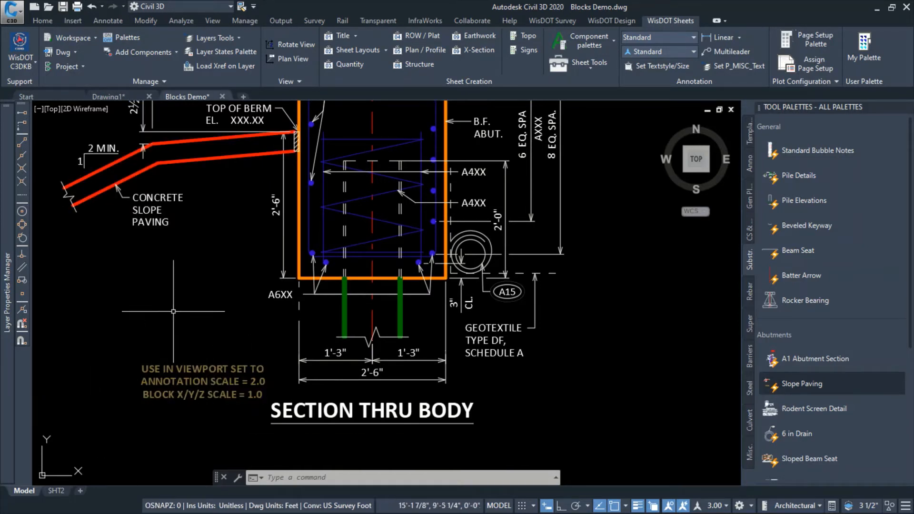
pyautogui.moveTo(195, 279); pyautogui.dragTo(239, 380, button='middle')
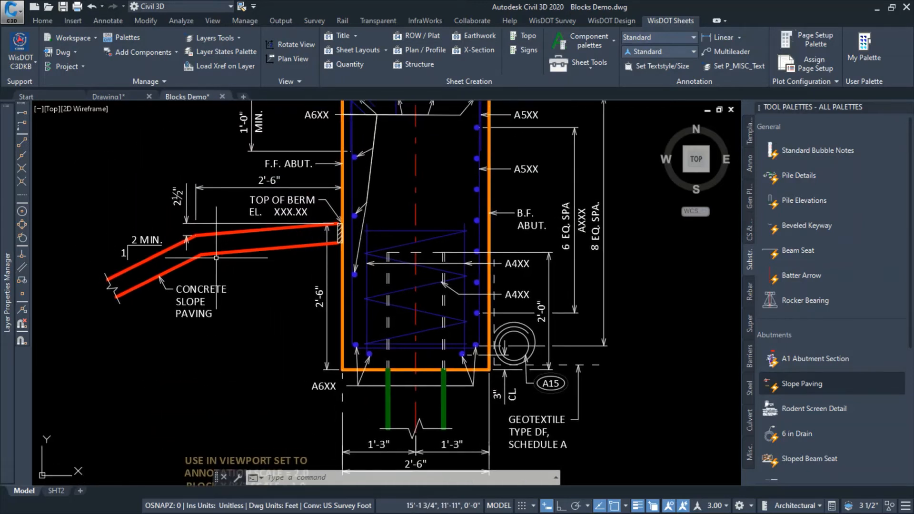
pyautogui.click(213, 253)
pyautogui.click(200, 204)
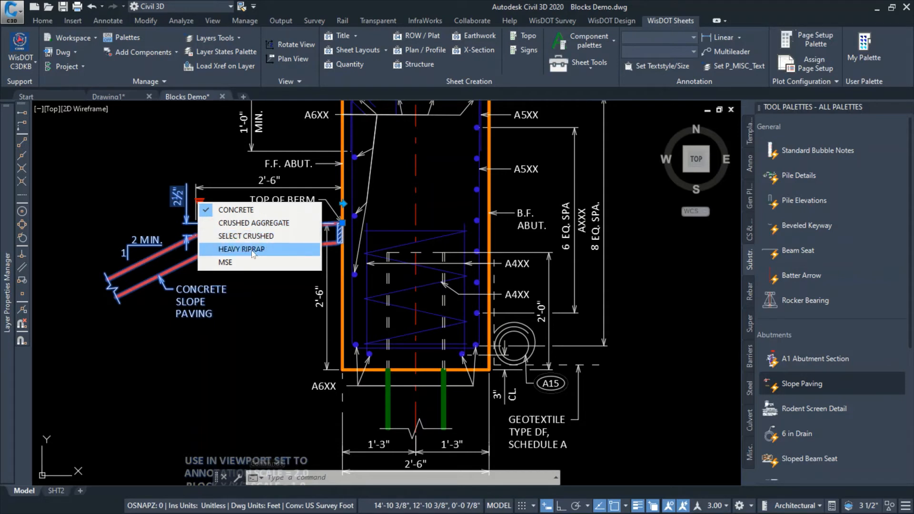
pyautogui.click(230, 263)
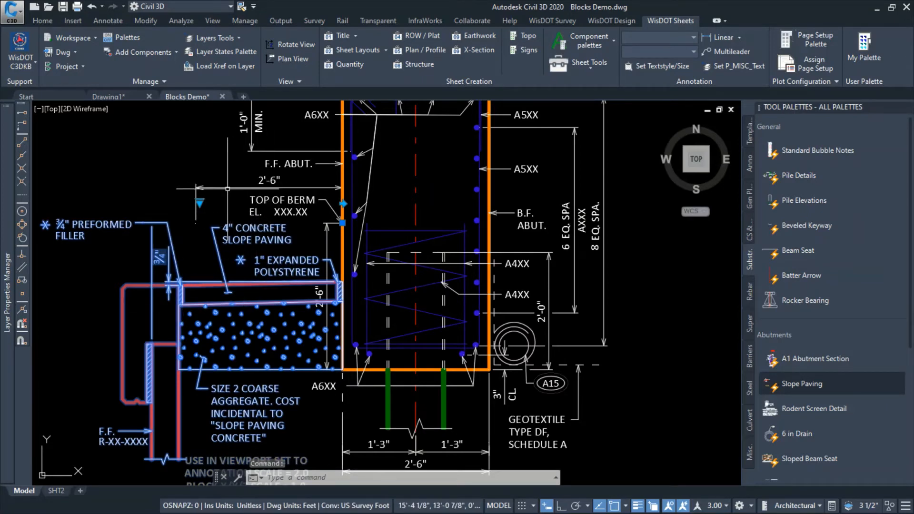
pyautogui.press('Escape')
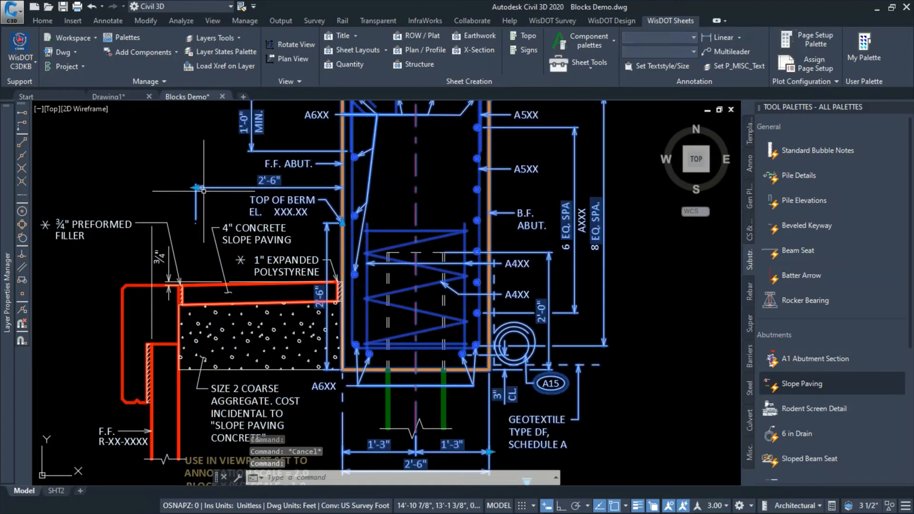
# Stretch the abutment block's berm offset to 3'-3" and its berm height to 1'-6" to match the MSE slope paving
pyautogui.click(196, 187)
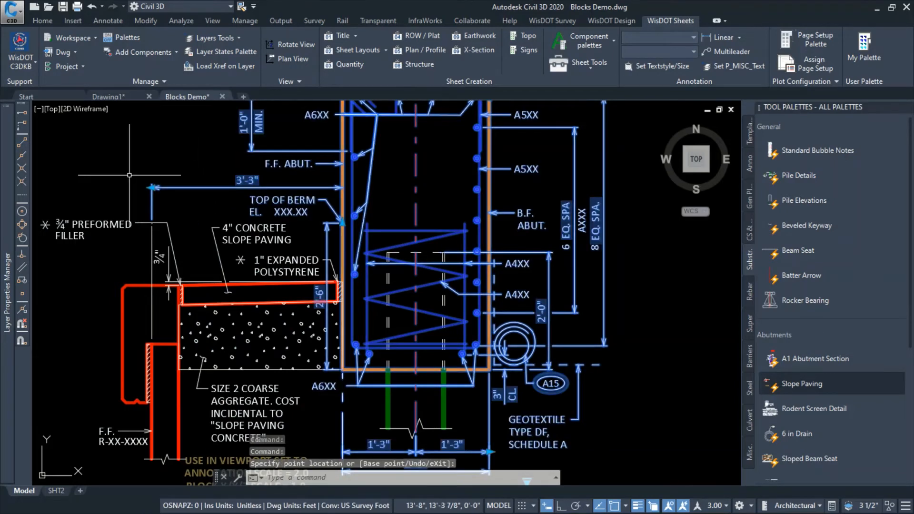
pyautogui.press('Escape')
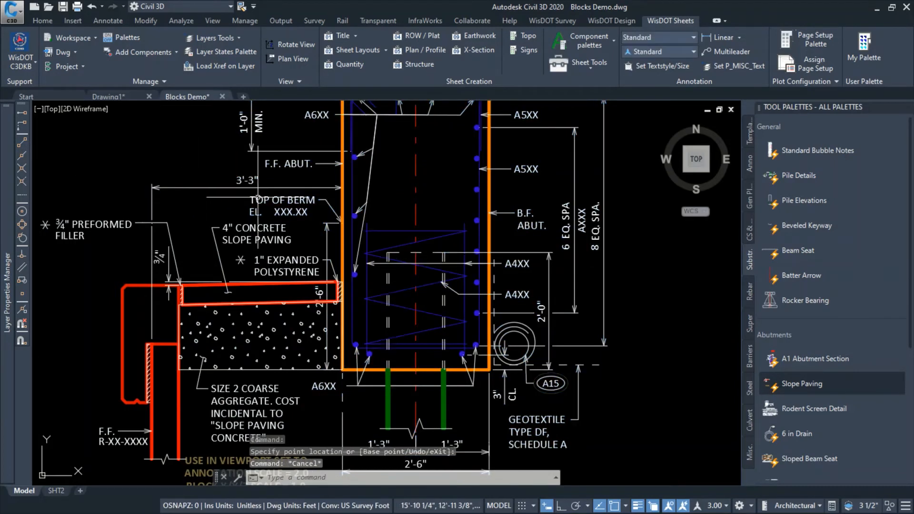
pyautogui.click(326, 230)
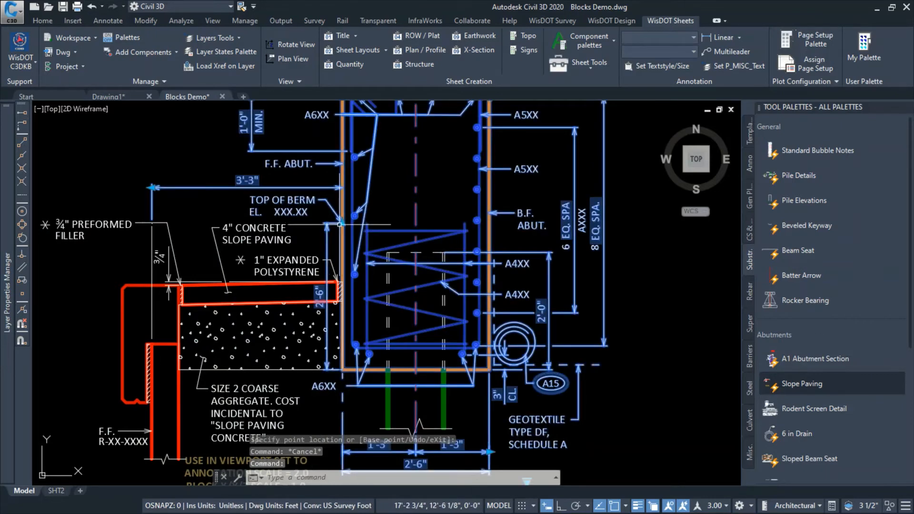
pyautogui.click(343, 223)
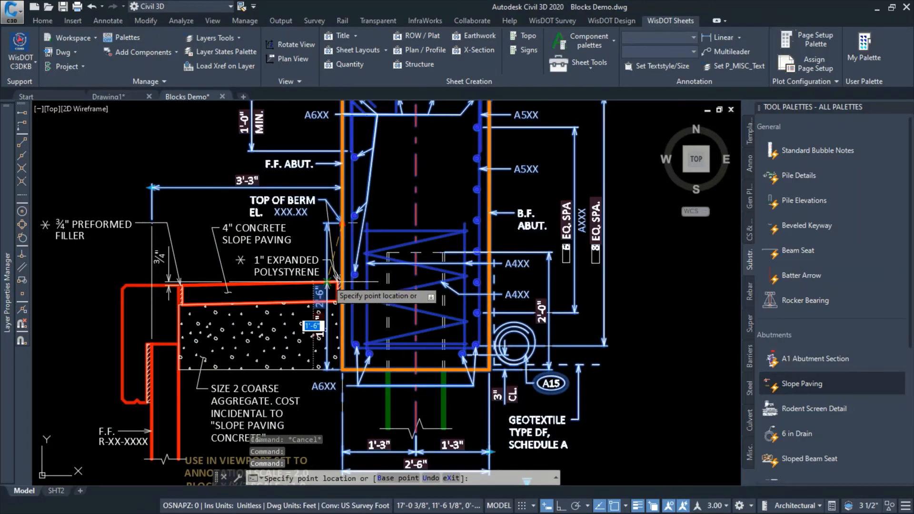
pyautogui.press('Escape')
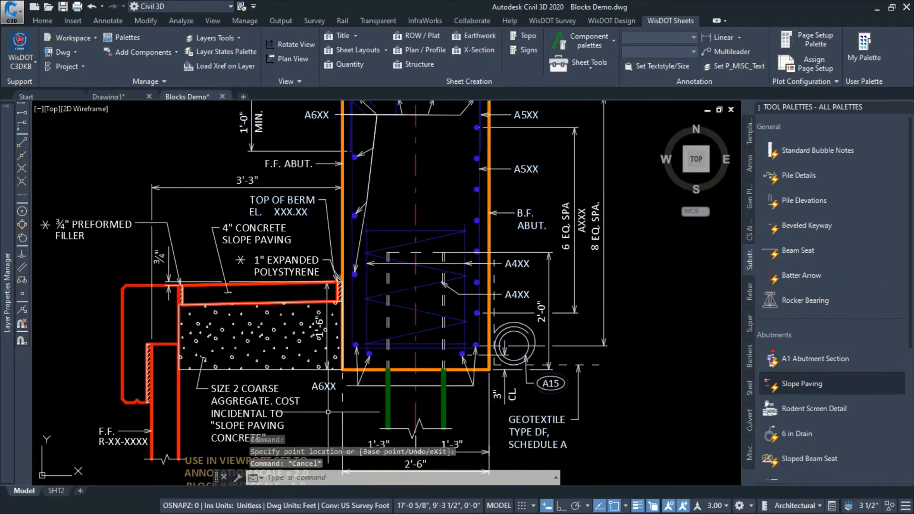
# Send the slope paving block to the back of the display order, behind the abutment section's dimensions
pyautogui.click(284, 341)
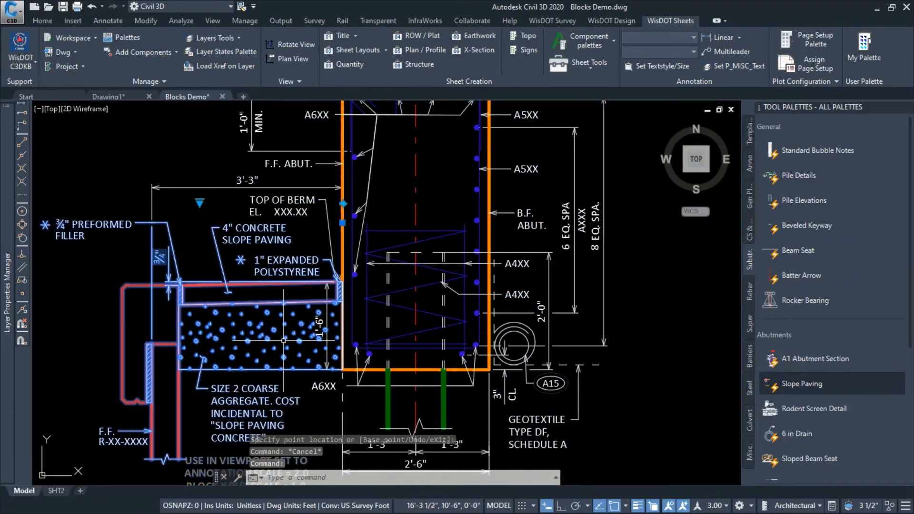
pyautogui.rightClick(285, 339)
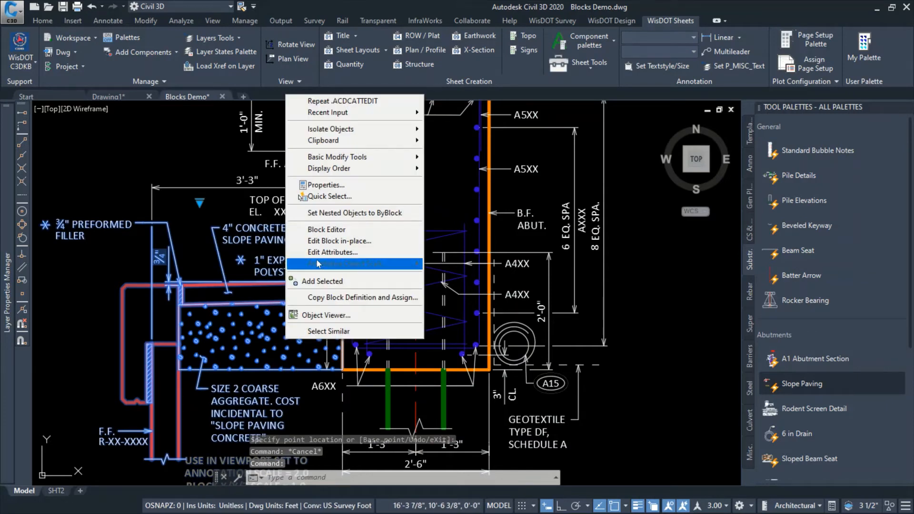
pyautogui.moveTo(343, 169)
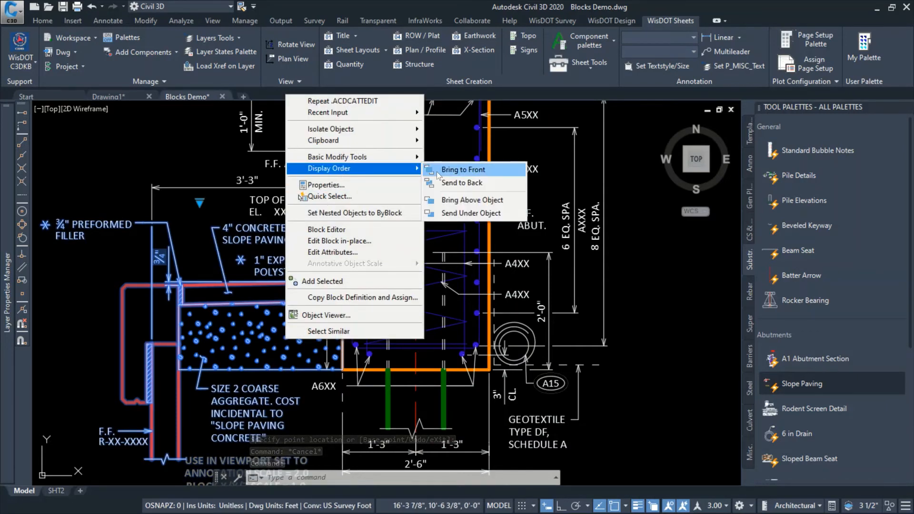
pyautogui.click(449, 183)
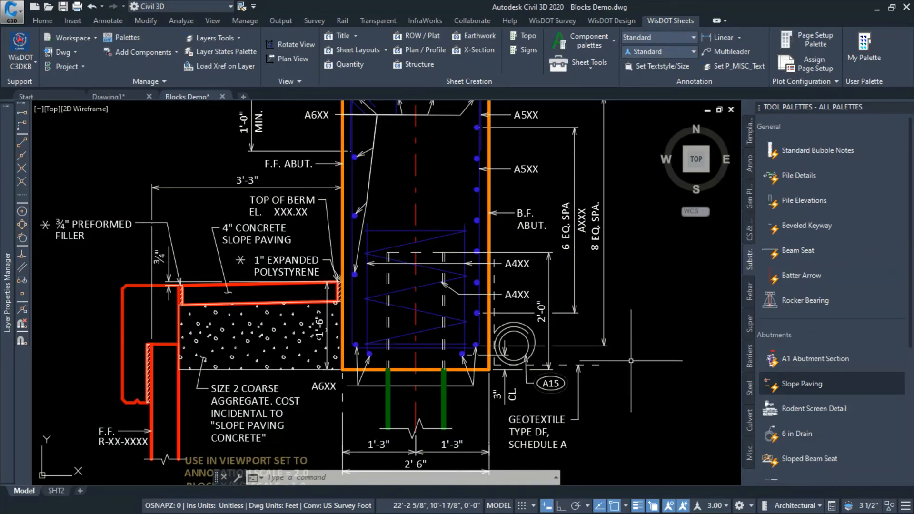
# Examine the assembled abutment section and the keyway and bars at the top of the body, and select the abutment block
pyautogui.scroll(-2, 631, 361)
pyautogui.moveTo(662, 357); pyautogui.dragTo(630, 343, button='middle')
pyautogui.click(624, 337)
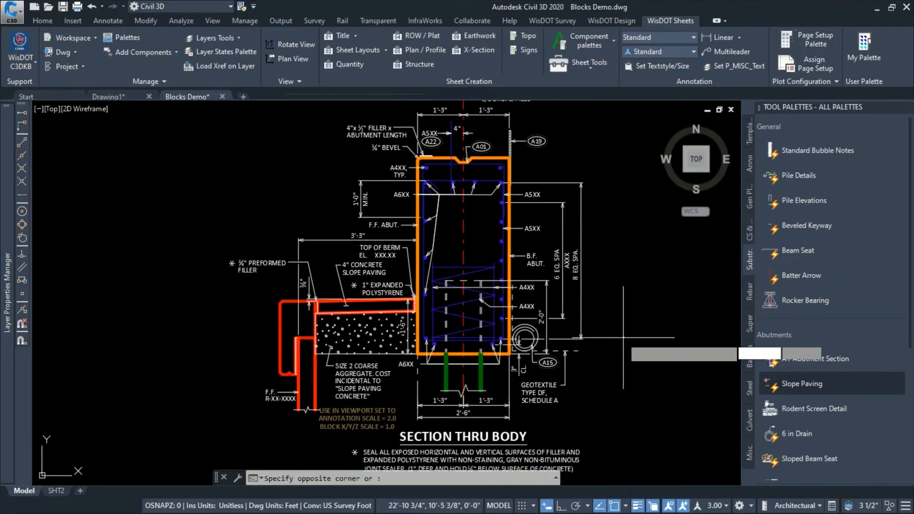
pyautogui.press('Escape')
pyautogui.moveTo(518, 153)
pyautogui.mouseDown(button='middle')
pyautogui.moveTo(418, 213)
pyautogui.moveTo(404, 297)
pyautogui.mouseUp(button='middle')
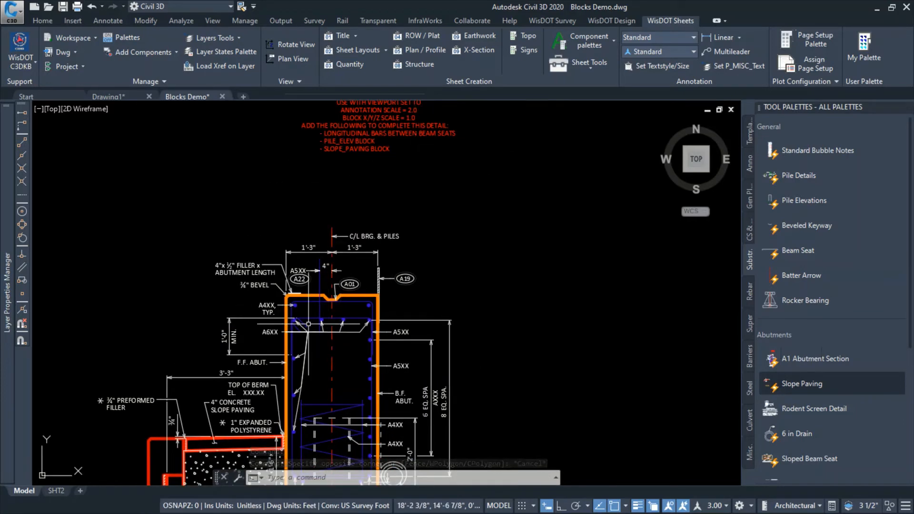
pyautogui.scroll(3, 315, 300)
pyautogui.scroll(3, 314, 290)
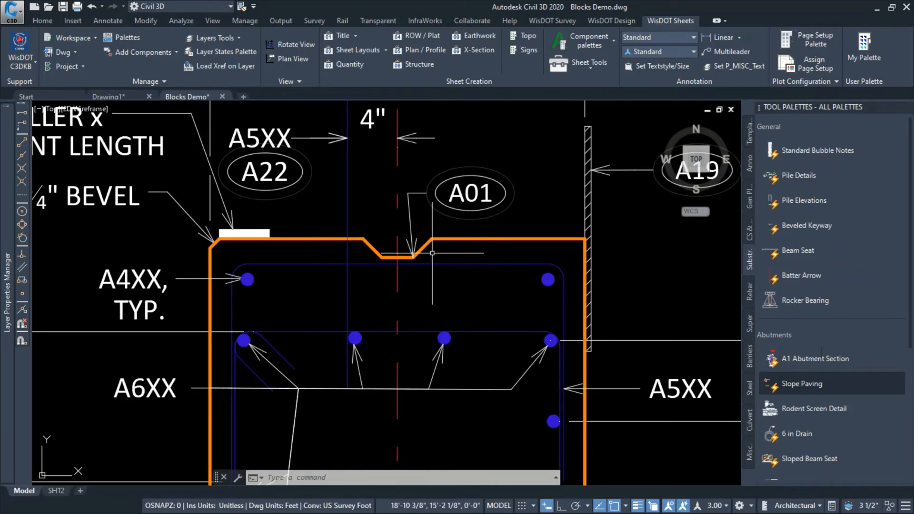
pyautogui.scroll(-6, 428, 247)
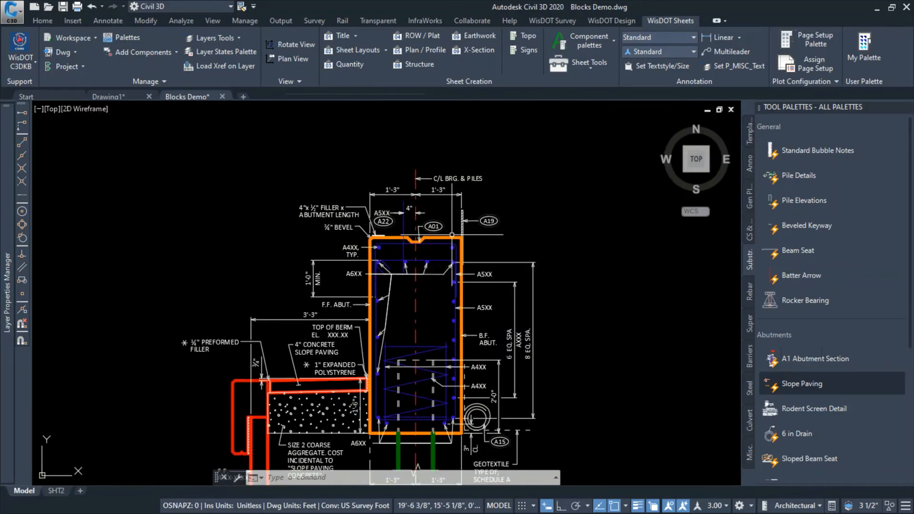
pyautogui.click(561, 142)
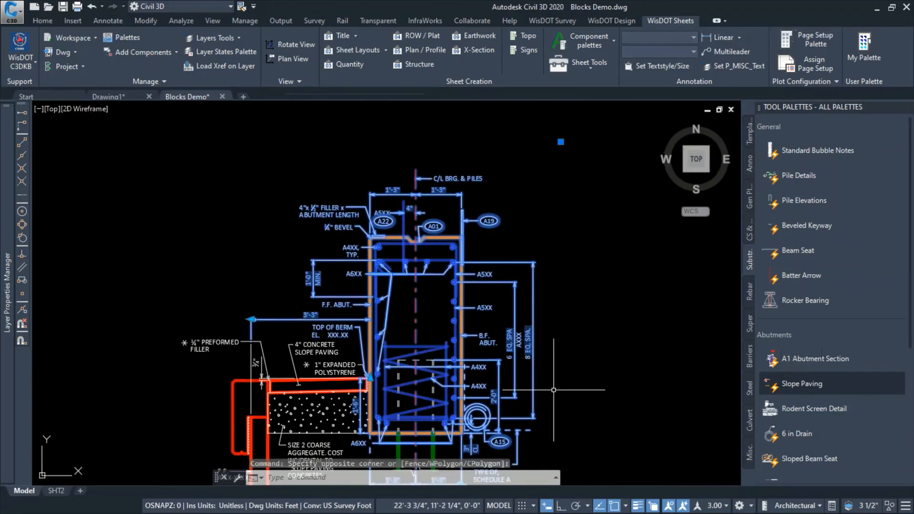
# Stretch the abutment block's back face outward to 2'-3" from the bearing and pile centerline
pyautogui.moveTo(553, 390); pyautogui.dragTo(561, 310, button='middle')
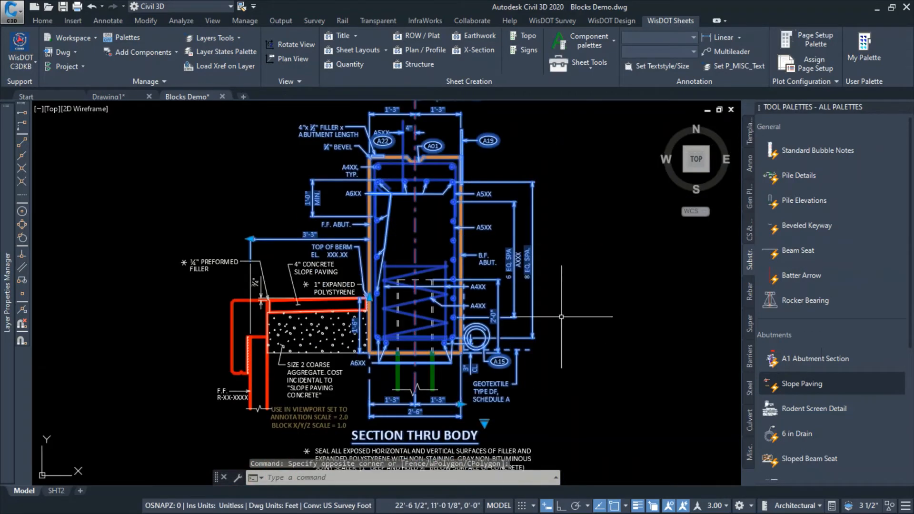
pyautogui.click(461, 404)
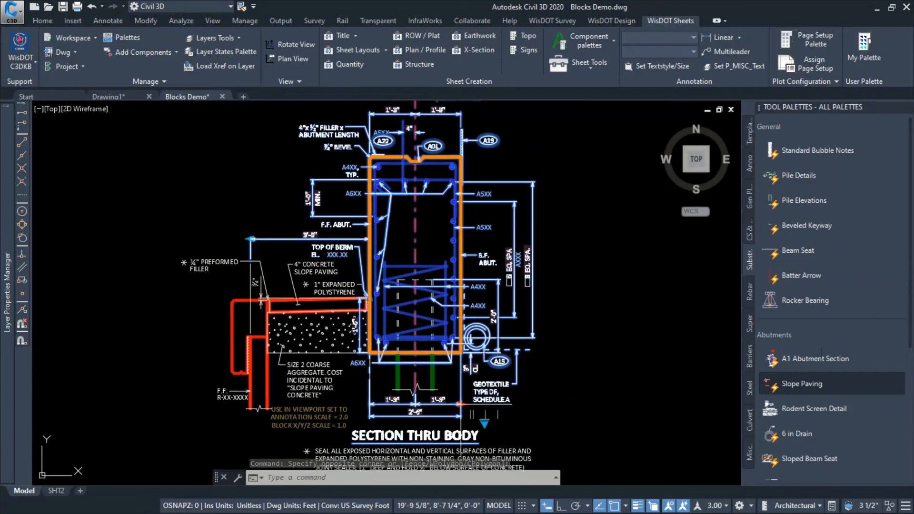
pyautogui.click(497, 405)
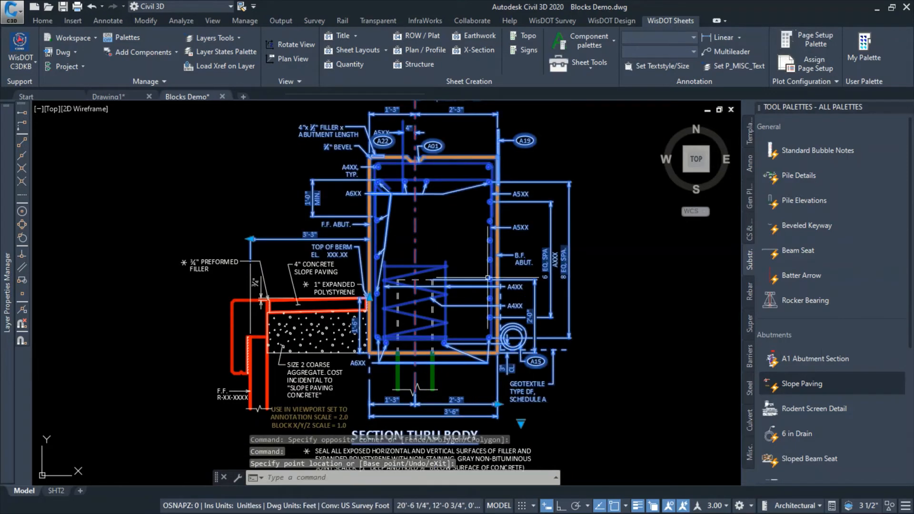
pyautogui.scroll(2, 450, 221)
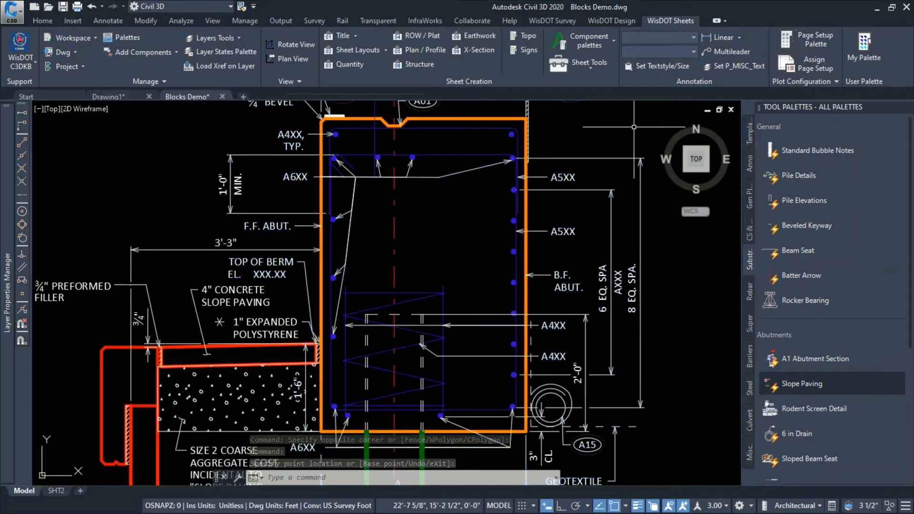
pyautogui.press('Escape')
# Insert a Rebar Section block at scale 2, centered on the top front-face corner bar of the abutment body
pyautogui.moveTo(634, 127); pyautogui.dragTo(600, 219, button='middle')
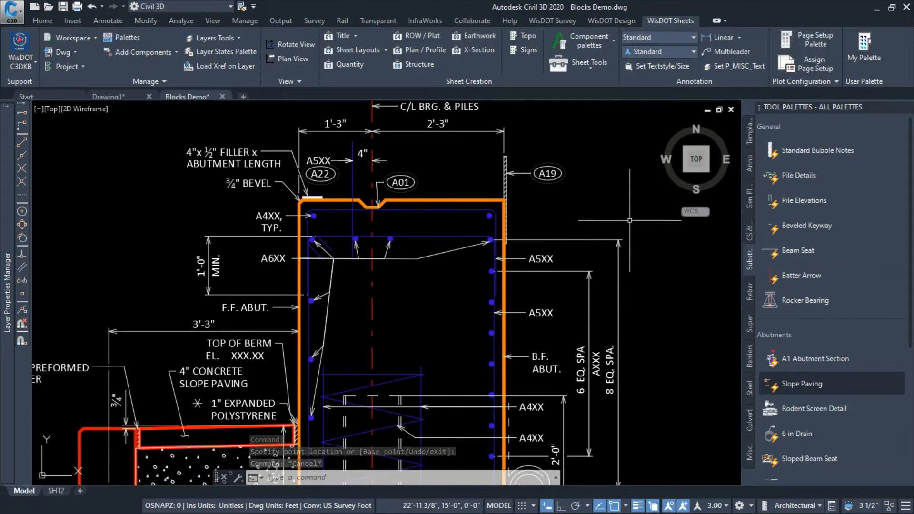
pyautogui.click(750, 295)
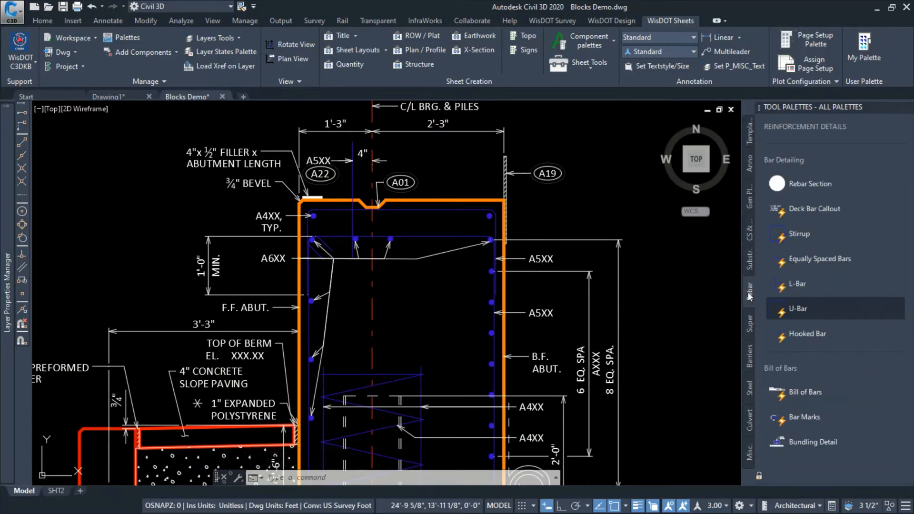
pyautogui.click(795, 184)
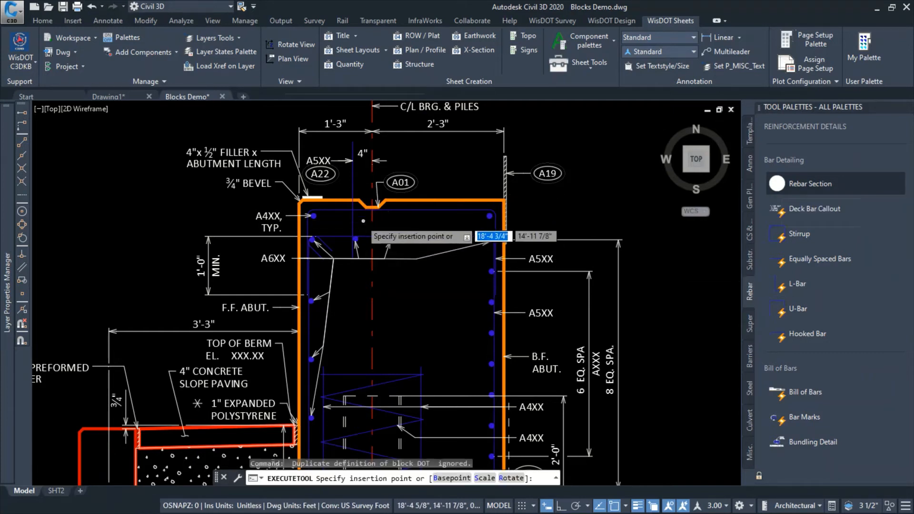
pyautogui.scroll(5, 358, 222)
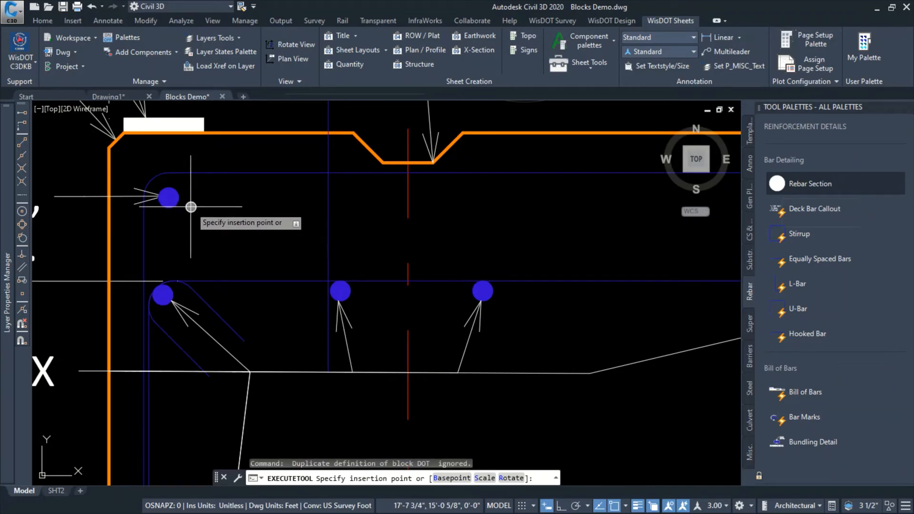
pyautogui.write('s')
pyautogui.press('Return')
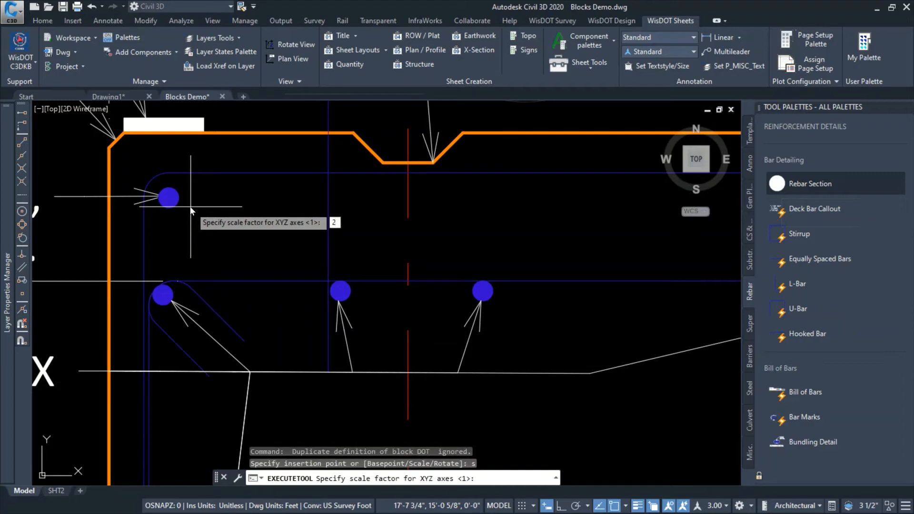
pyautogui.press('Return')
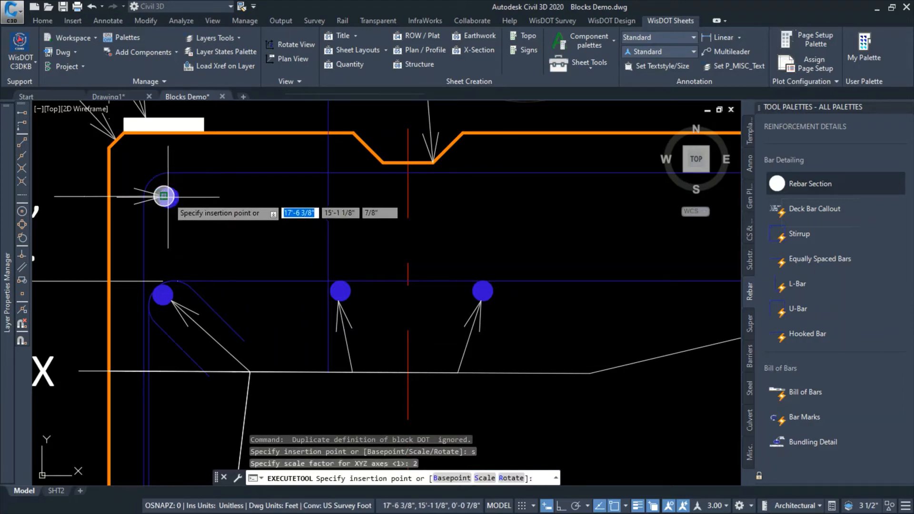
pyautogui.keyDown('shift'); pyautogui.rightClick(201, 206); pyautogui.keyUp('shift')
pyautogui.click(236, 358)
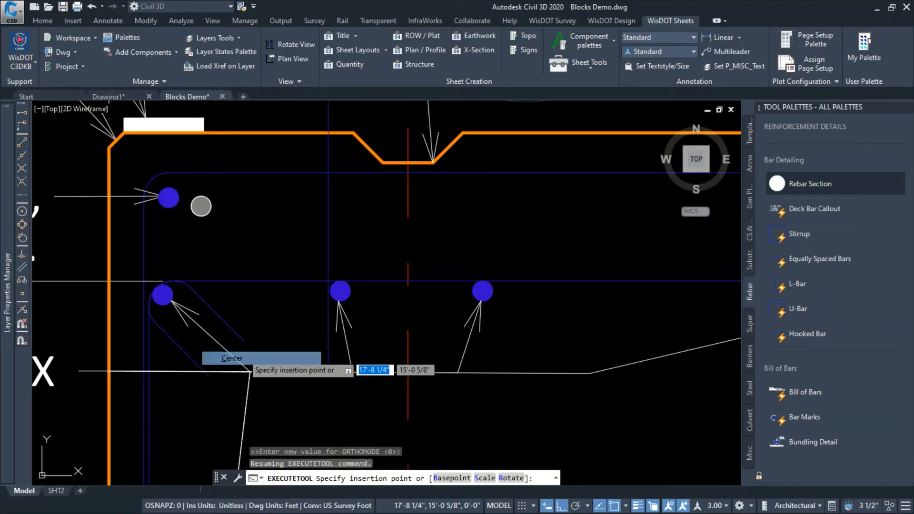
pyautogui.click(169, 197)
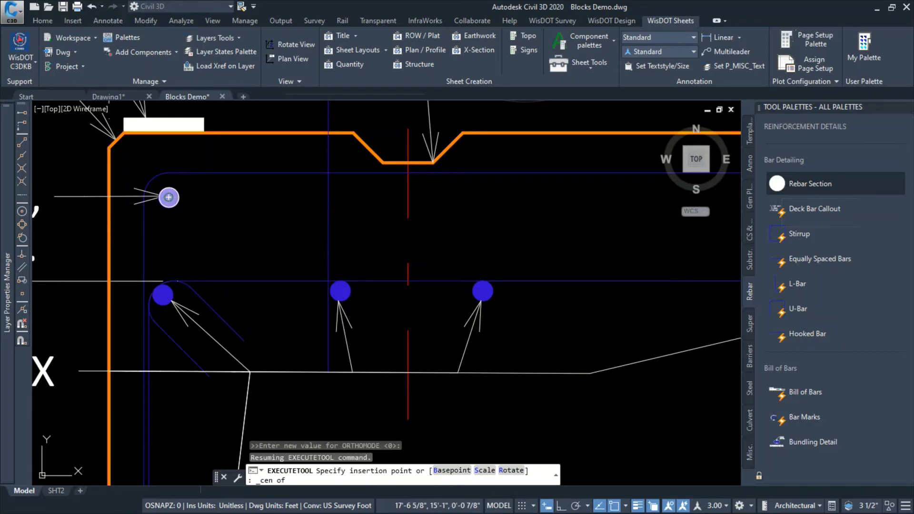
pyautogui.press('Escape')
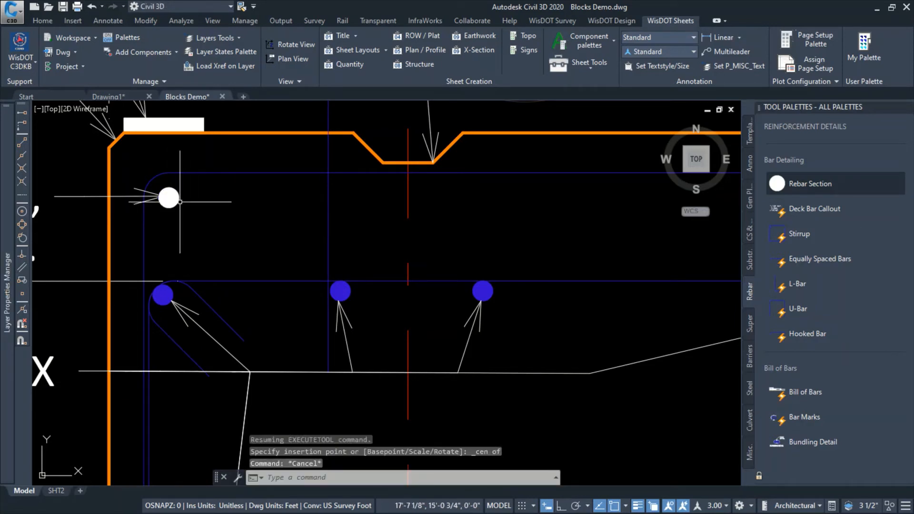
# Copy the inserted rebar dot horizontally to three more positions along the abutment's top bar row, toward the back face
pyautogui.click(175, 202)
pyautogui.click(219, 245)
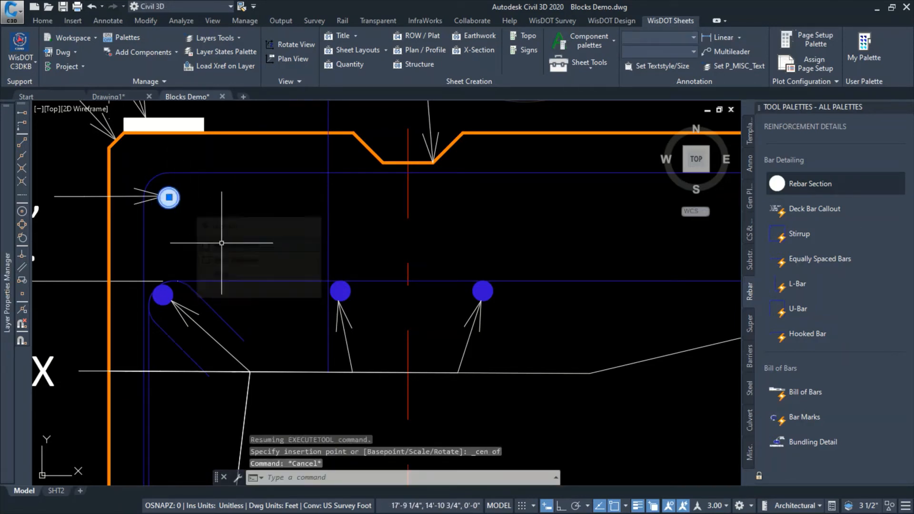
pyautogui.write('co')
pyautogui.press('Return')
pyautogui.click(215, 240)
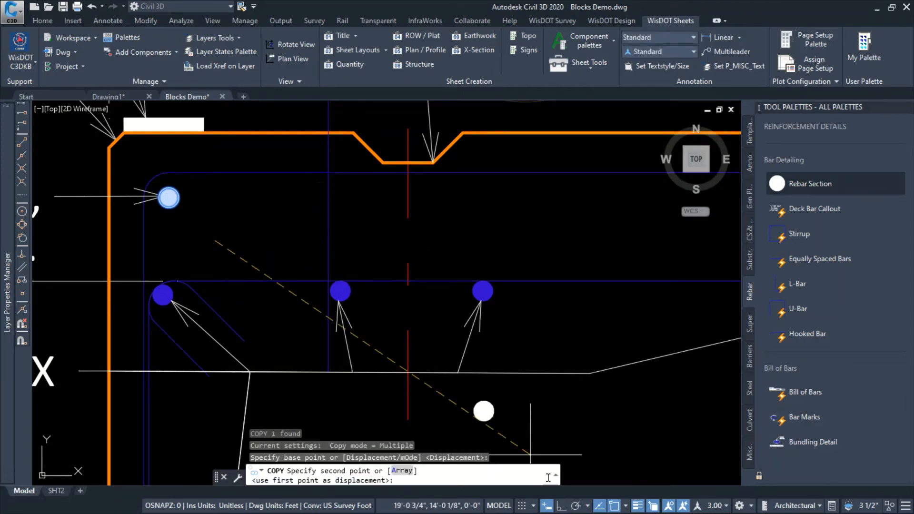
pyautogui.click(384, 240)
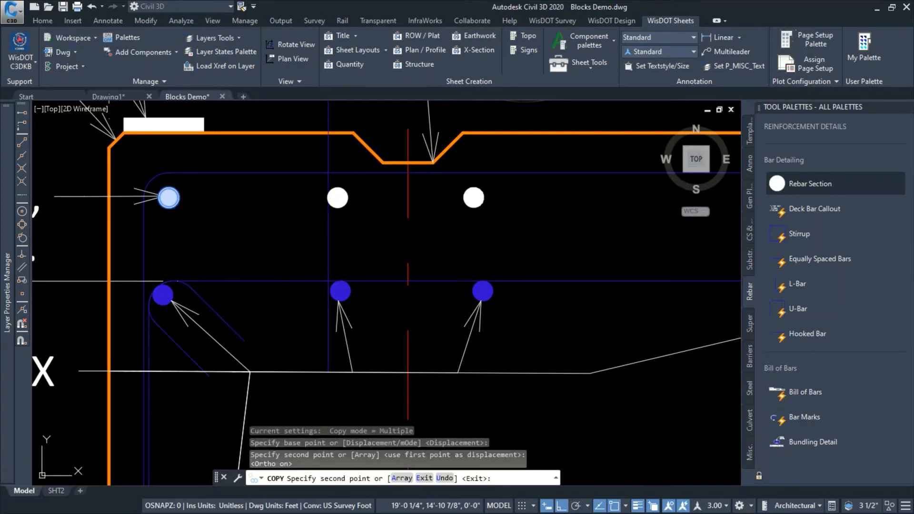
pyautogui.click(520, 240)
pyautogui.click(671, 249)
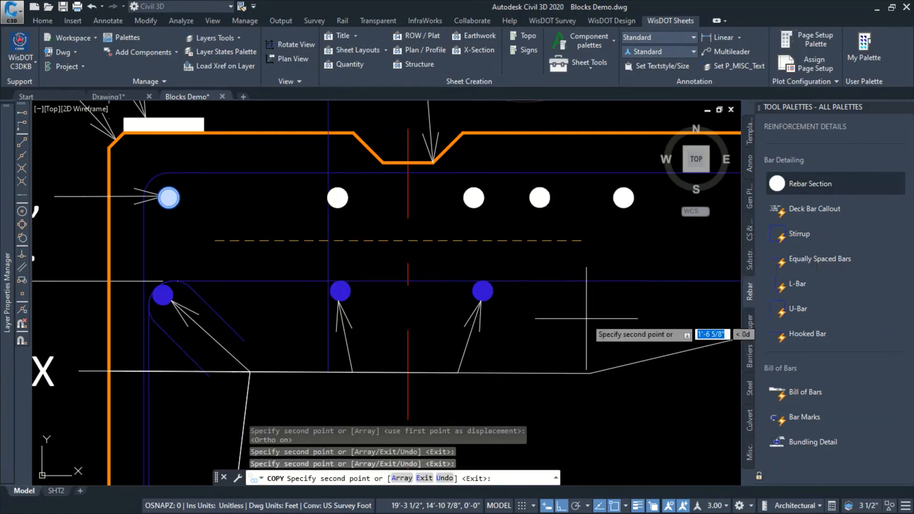
pyautogui.press('Escape')
# Copy the last rebar dot in the top row once more to fill the gap before the back-face corner bar
pyautogui.scroll(-2, 593, 296)
pyautogui.moveTo(593, 295)
pyautogui.mouseDown(button='middle')
pyautogui.moveTo(398, 277)
pyautogui.moveTo(402, 254)
pyautogui.mouseUp(button='middle')
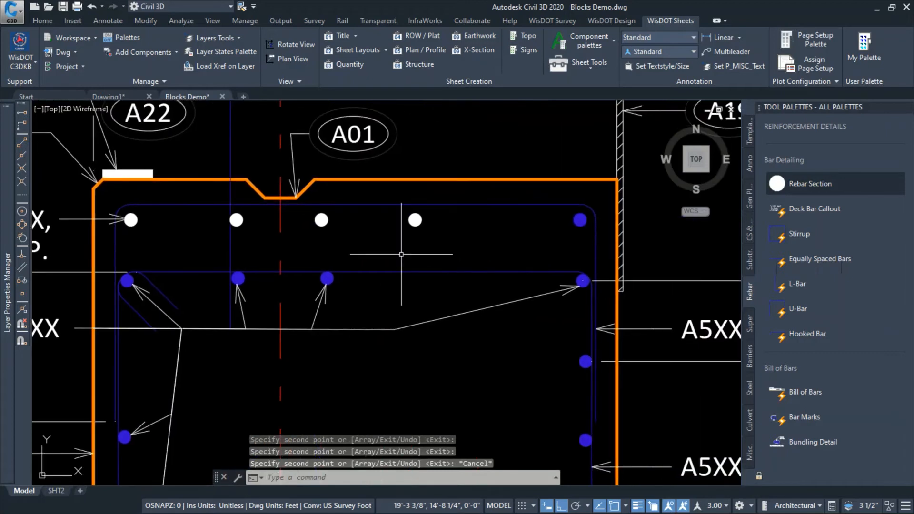
pyautogui.click(415, 220)
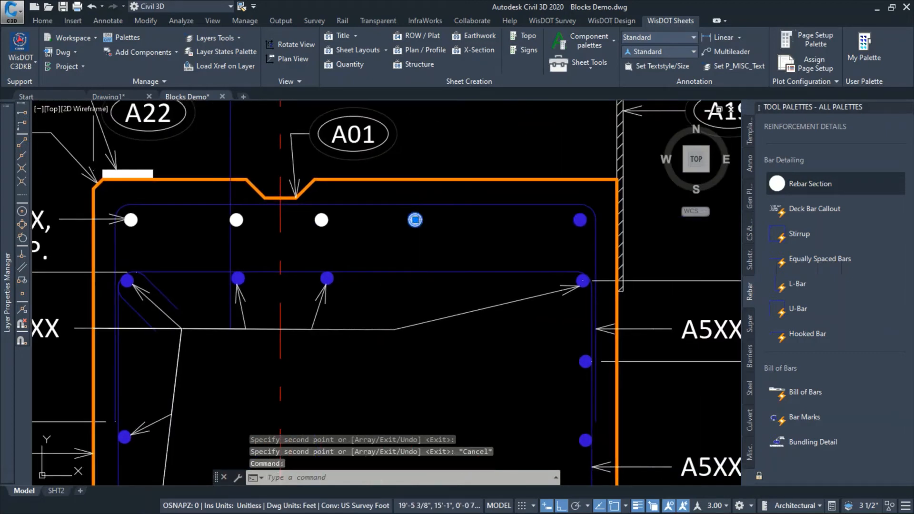
pyautogui.write('co')
pyautogui.press('Return')
pyautogui.click(394, 238)
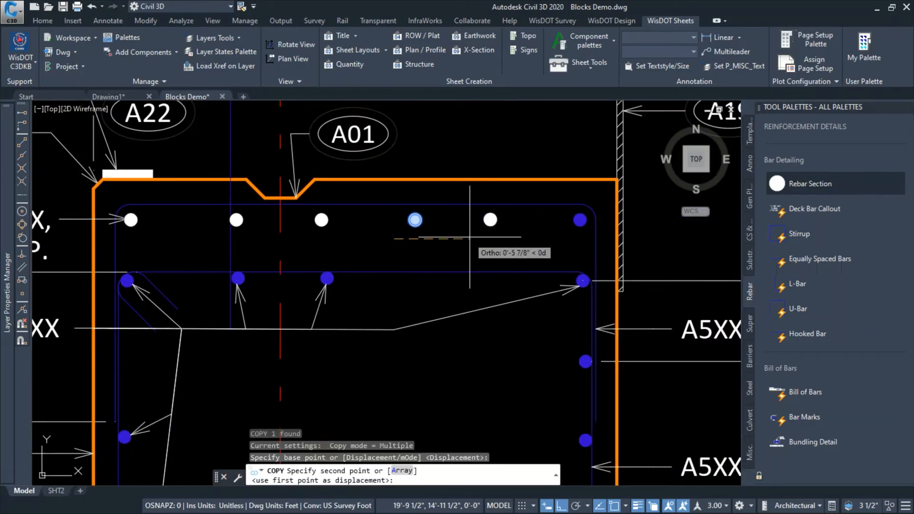
pyautogui.click(474, 237)
pyautogui.press('Escape')
pyautogui.scroll(-2, 452, 295)
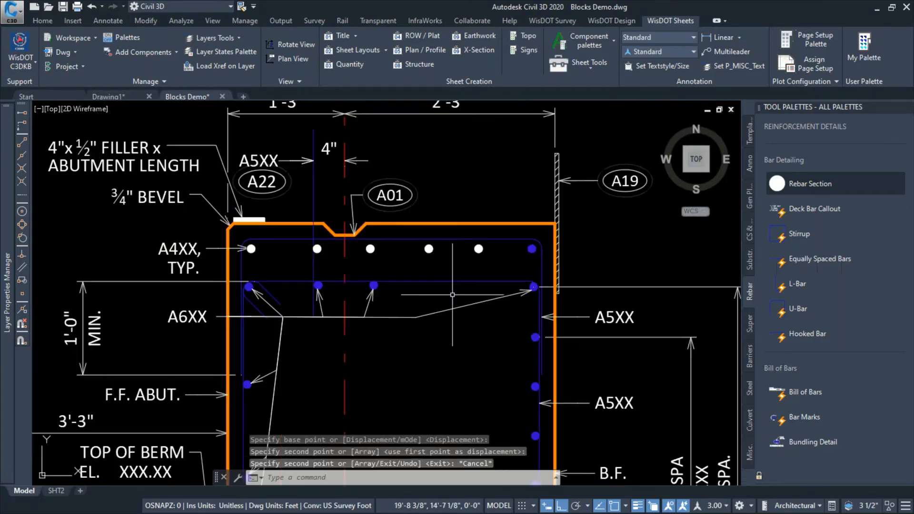
# Delete the duplicate rebar dot lying over the block's own bar at the top front-face corner
pyautogui.scroll(-4, 426, 295)
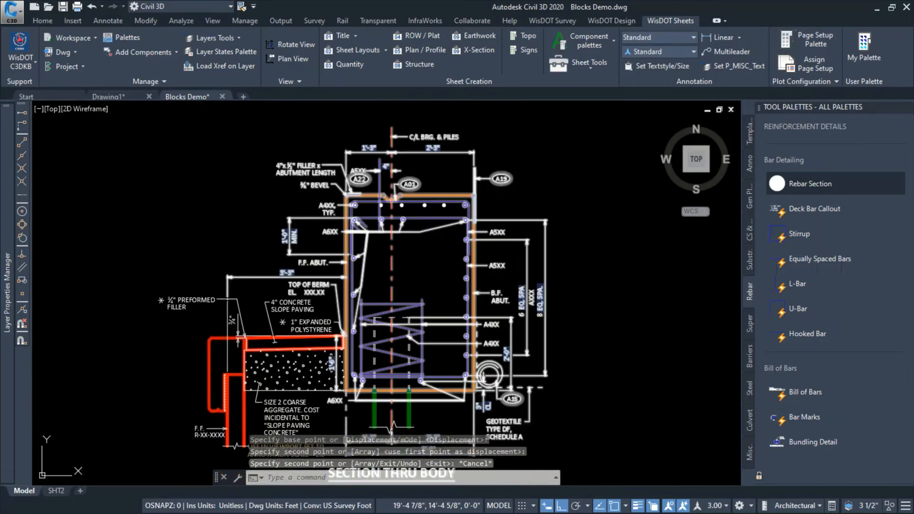
pyautogui.scroll(2, 366, 221)
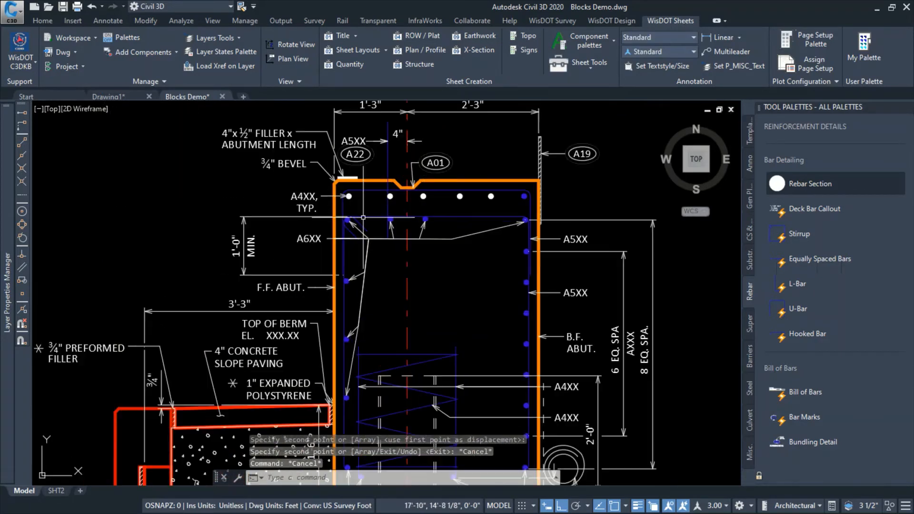
pyautogui.click(350, 197)
pyautogui.click(402, 241)
pyautogui.press('Delete')
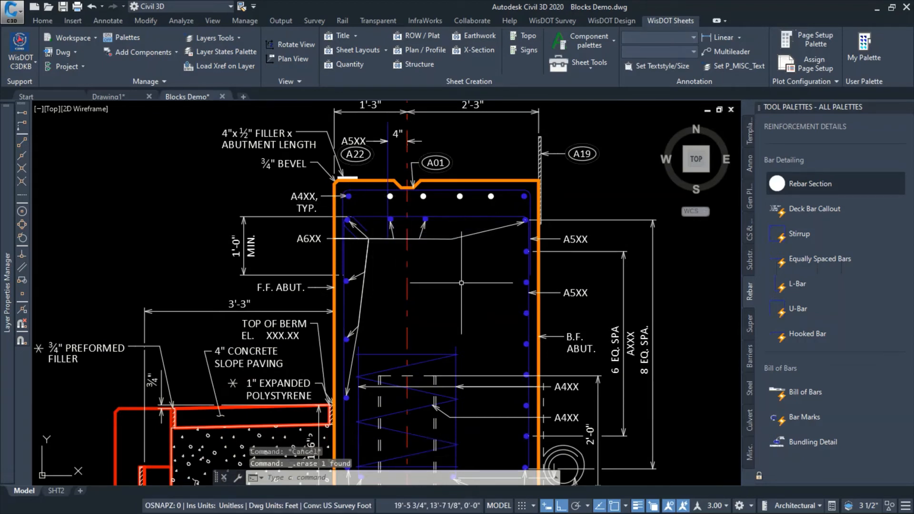
pyautogui.press('Escape')
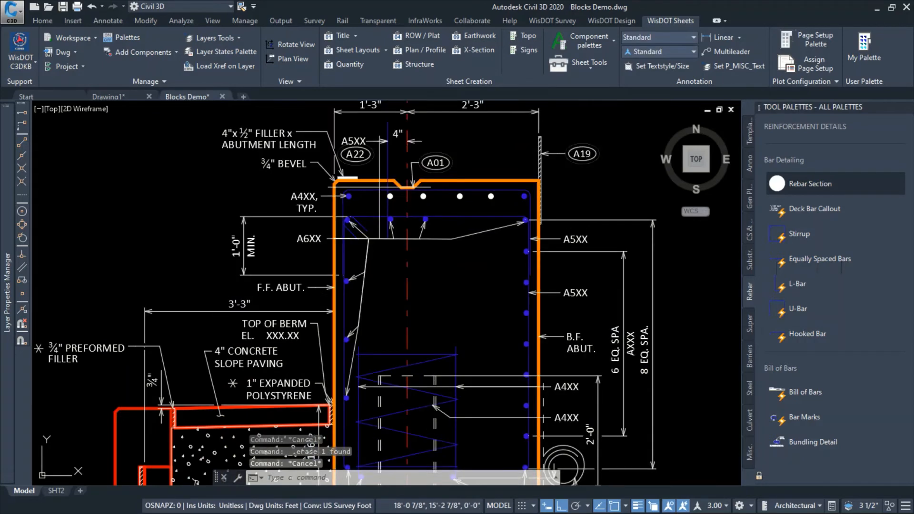
# Move the four added rebar dots to the B_REBAR_SUB layer, and close the Properties and tool palettes
pyautogui.click(379, 187)
pyautogui.click(500, 206)
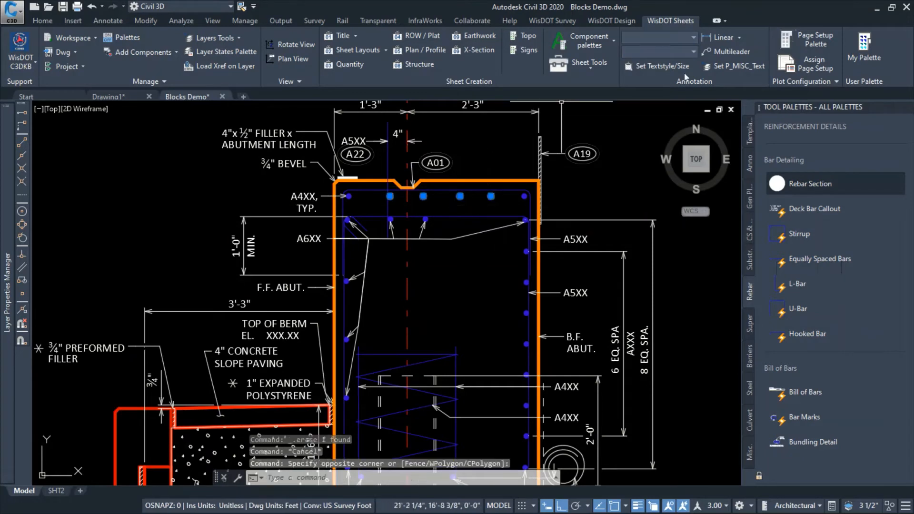
pyautogui.hotkey('ctrl', '1')
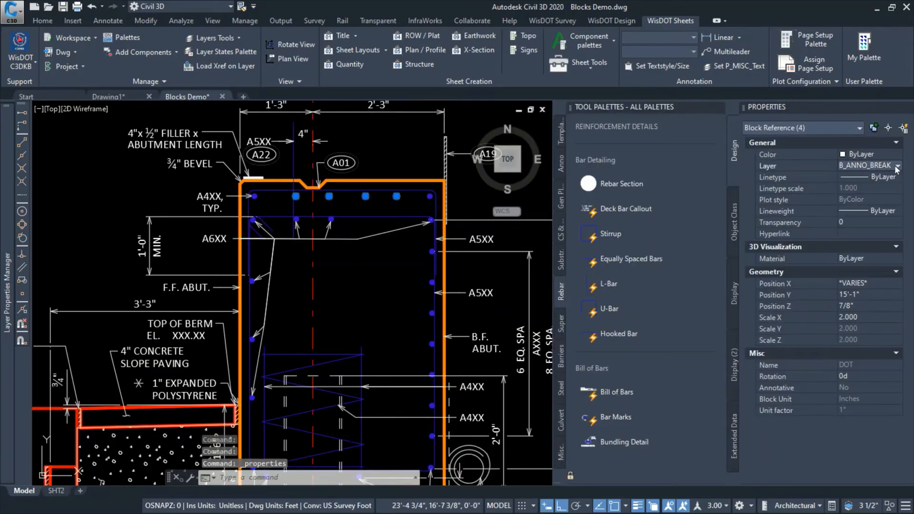
pyautogui.click(897, 167)
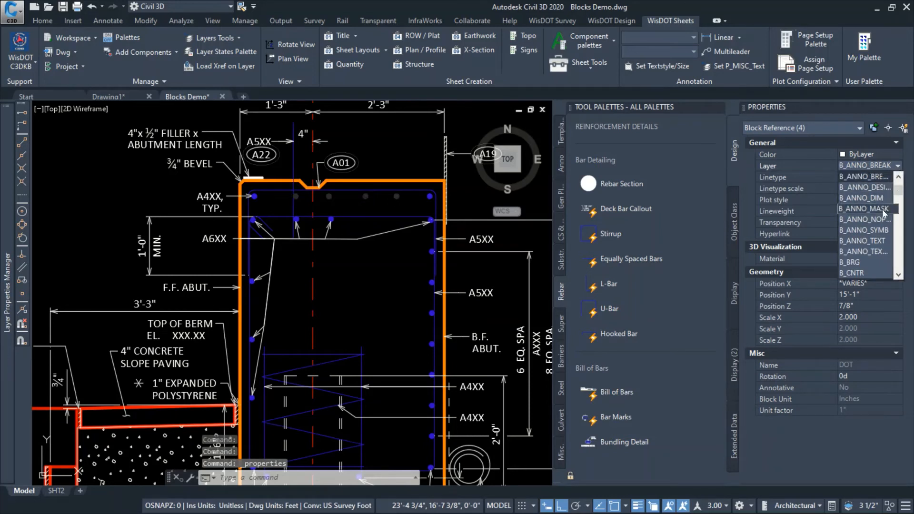
pyautogui.scroll(-4, 888, 222)
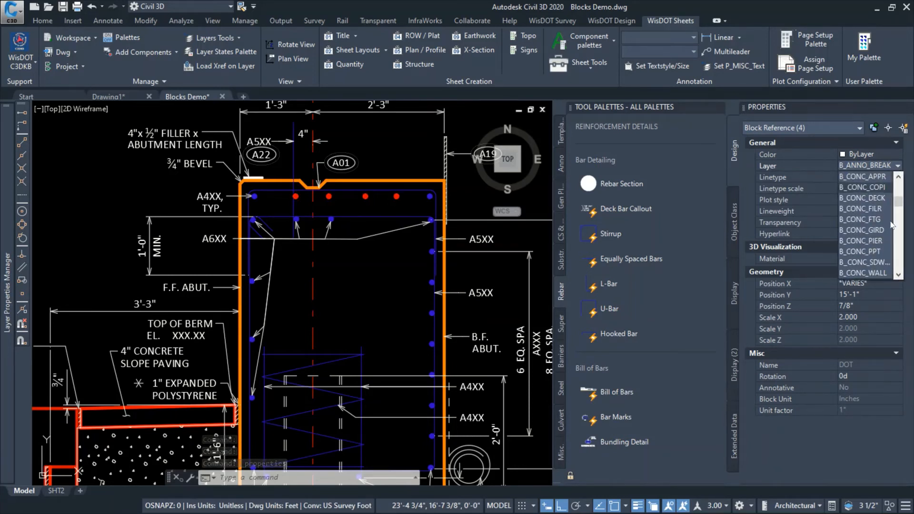
pyautogui.scroll(-5, 892, 234)
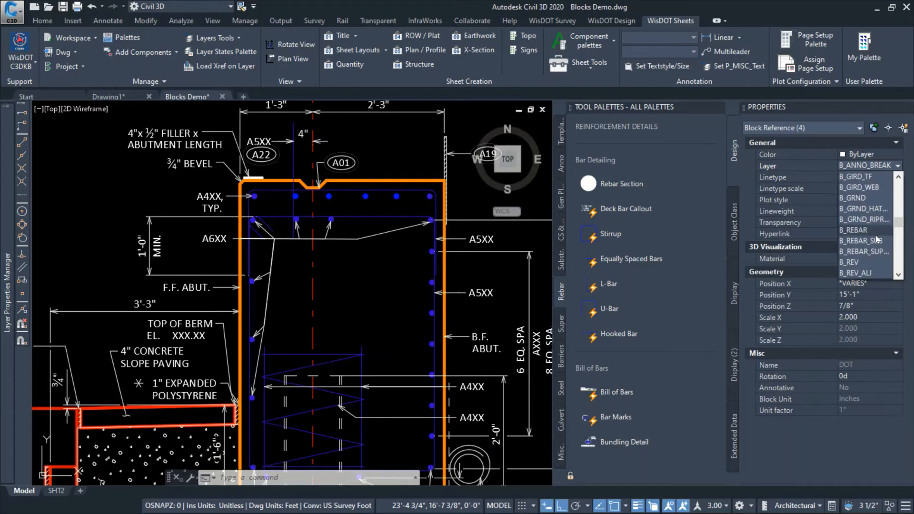
pyautogui.click(883, 239)
pyautogui.press('Escape')
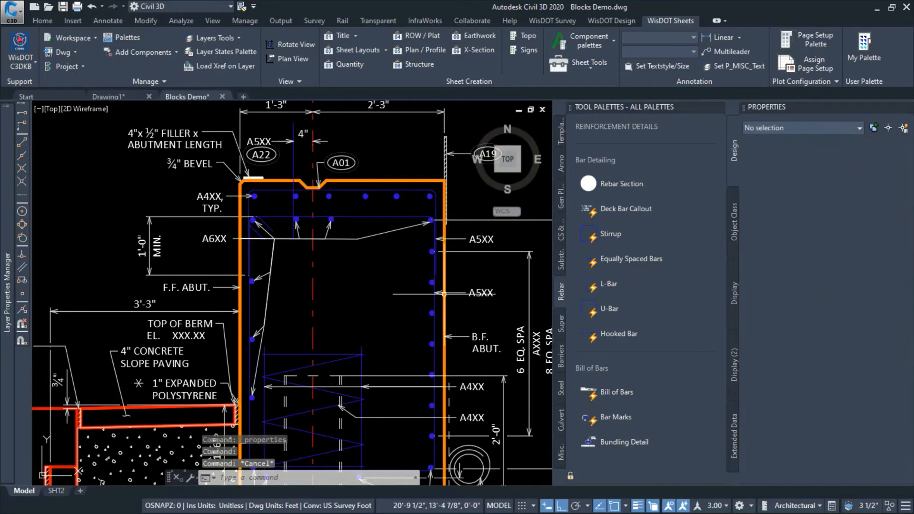
pyautogui.hotkey('ctrl', '1')
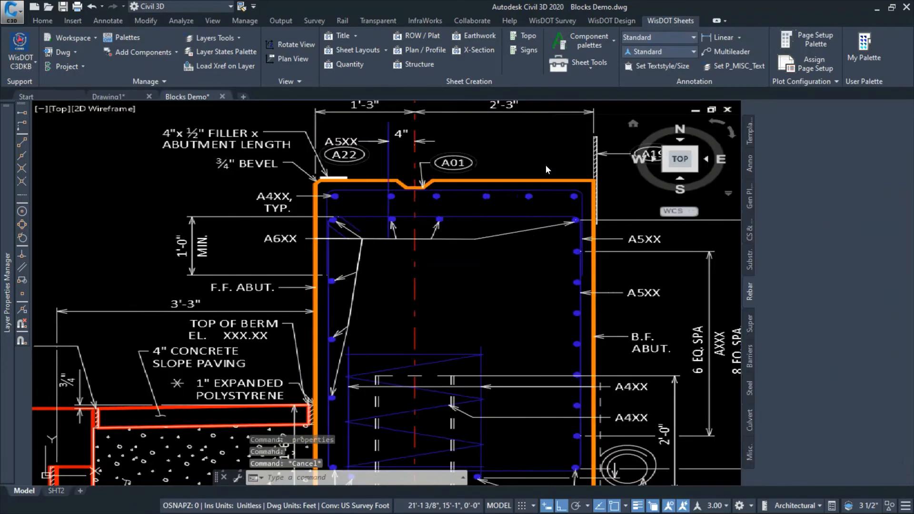
pyautogui.scroll(-2, 638, 187)
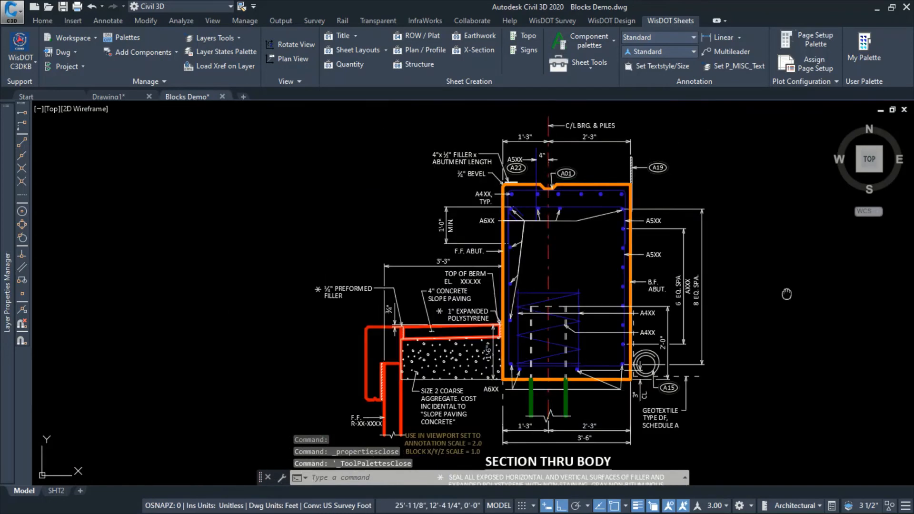
pyautogui.moveTo(786, 295); pyautogui.dragTo(737, 281, button='middle')
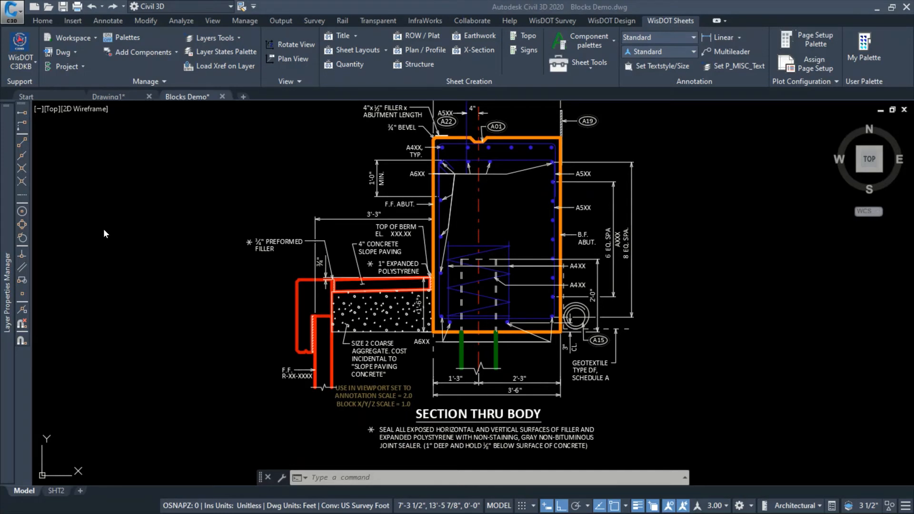
pyautogui.scroll(-2, 118, 234)
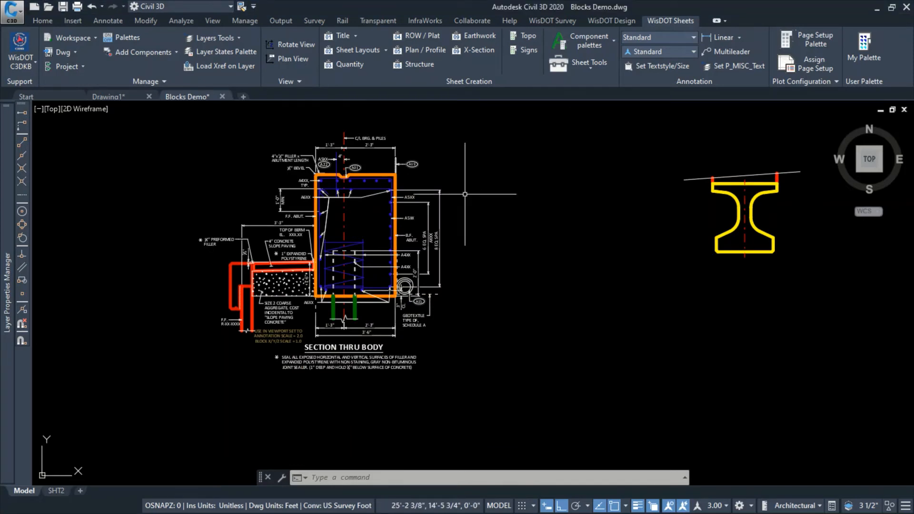
# Copy the abutment section block horizontally about 14'-10 3/4" in the 180-degree direction, into the clear space beyond the slope paving
pyautogui.click(398, 189)
pyautogui.press('Escape')
pyautogui.click(399, 188)
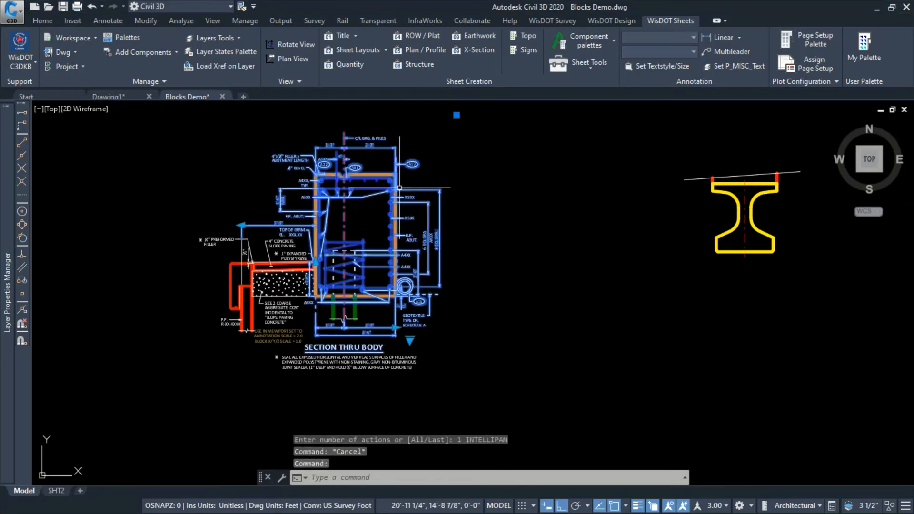
pyautogui.write('co')
pyautogui.press('Return')
pyautogui.click(536, 195)
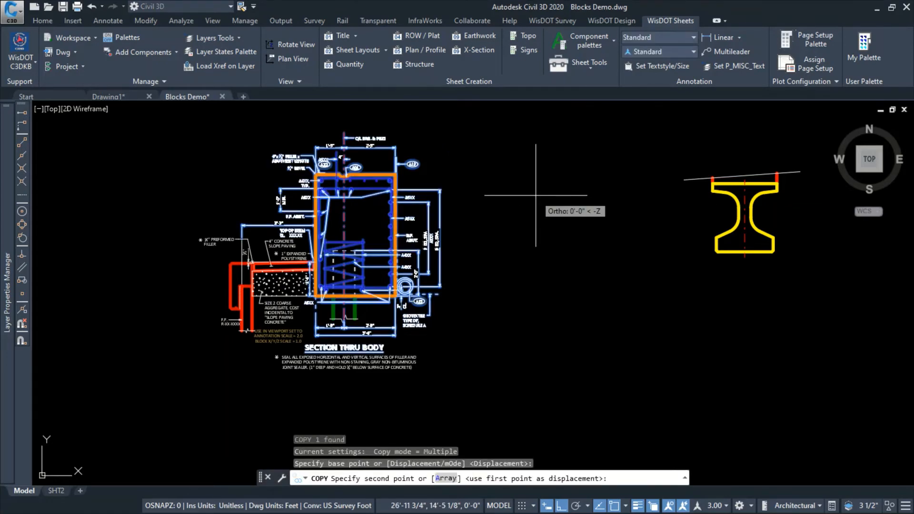
pyautogui.scroll(-2, 536, 196)
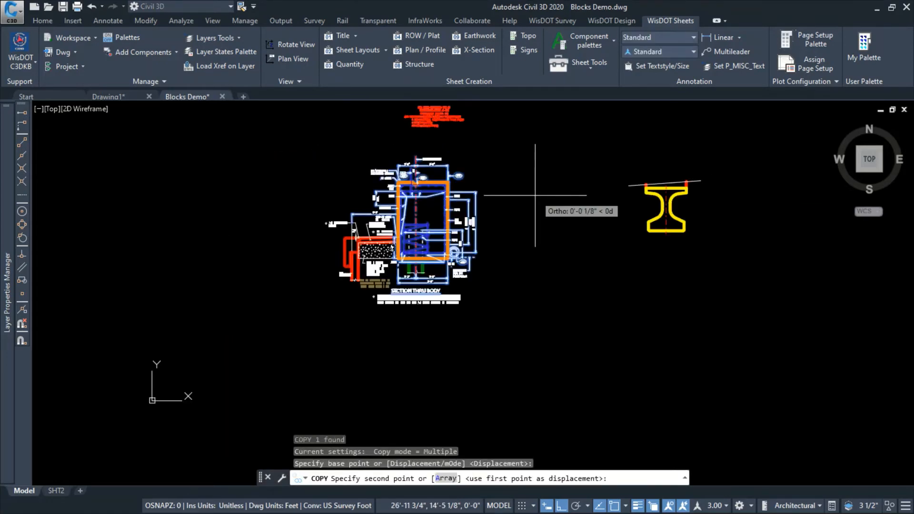
pyautogui.click(324, 195)
pyautogui.press('Escape')
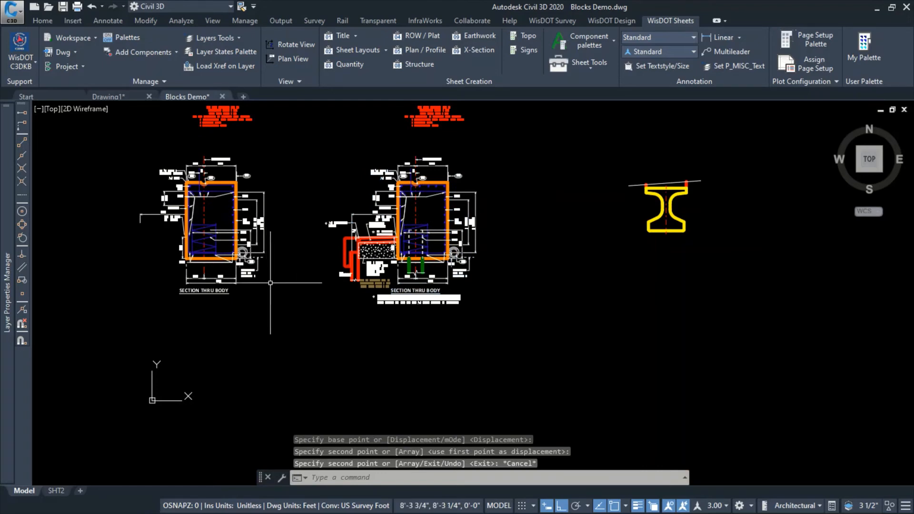
# Explode the copied abutment section block with the EXPLODE command
pyautogui.scroll(5, 261, 225)
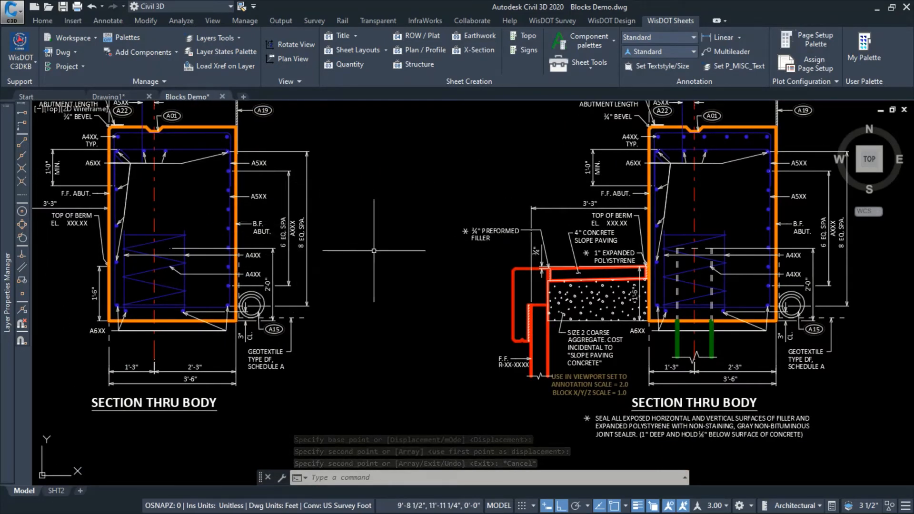
pyautogui.scroll(2, 289, 237)
pyautogui.click(290, 223)
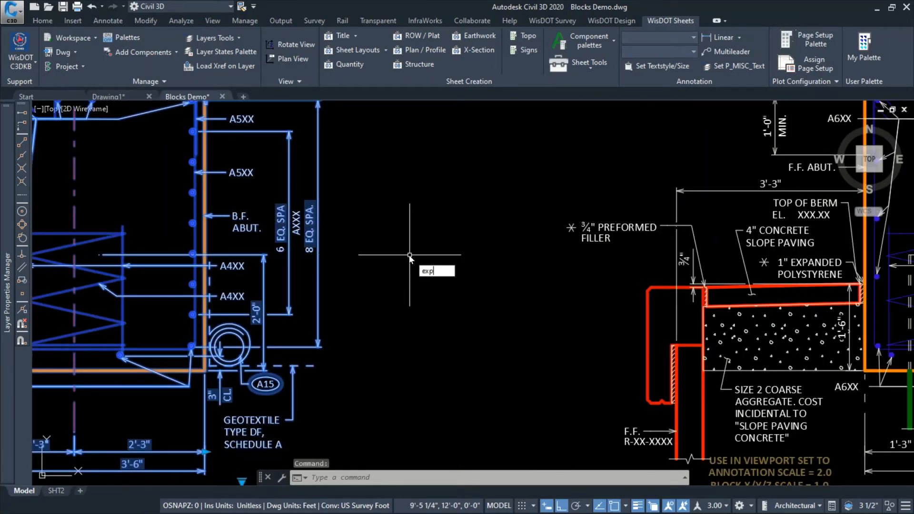
pyautogui.press('Down')
pyautogui.press('Down')
pyautogui.press('Return')
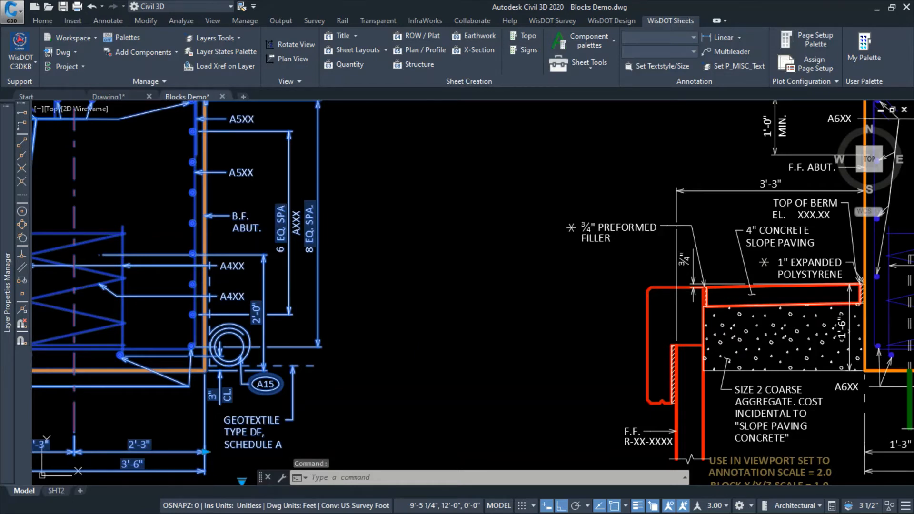
# Set the default value of the BF_BAR# attribute definition in the exploded section copy to A508
pyautogui.scroll(4, 314, 247)
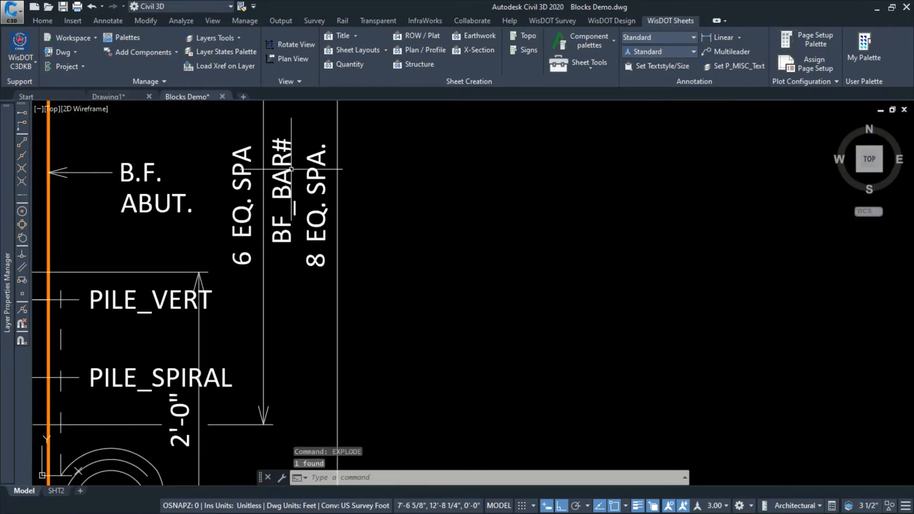
pyautogui.click(284, 196)
pyautogui.click(284, 197)
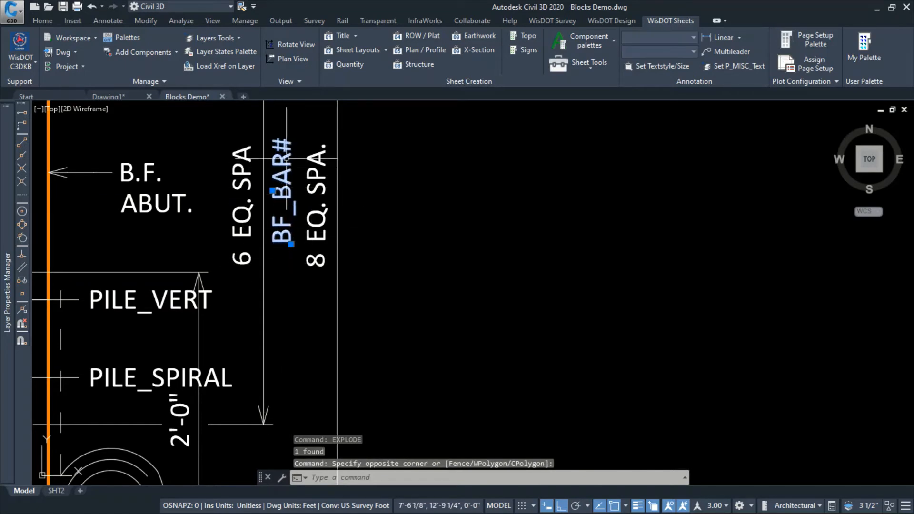
pyautogui.scroll(-2, 219, 260)
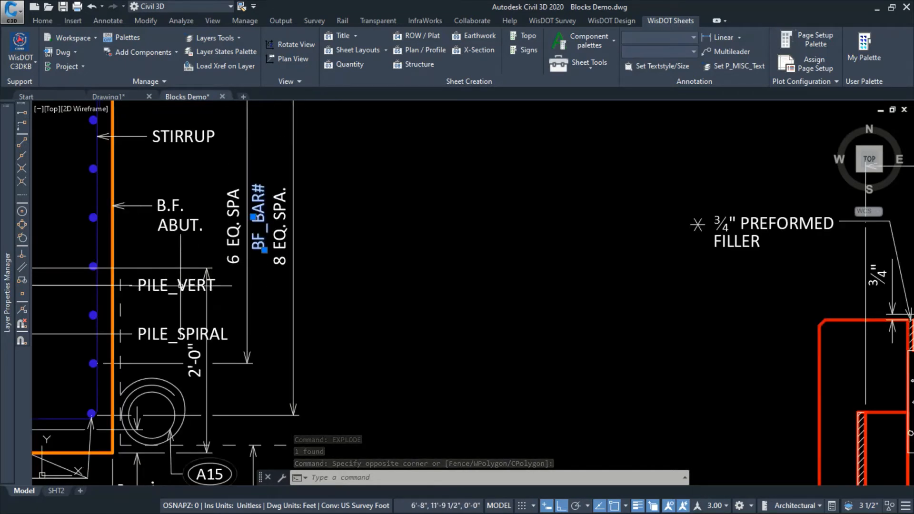
pyautogui.scroll(-3, 209, 283)
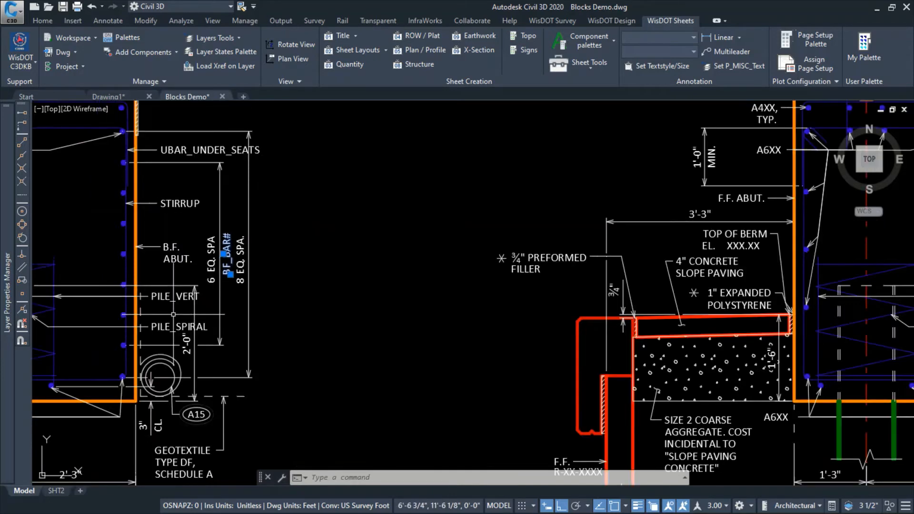
pyautogui.press('Escape')
pyautogui.doubleClick(209, 275)
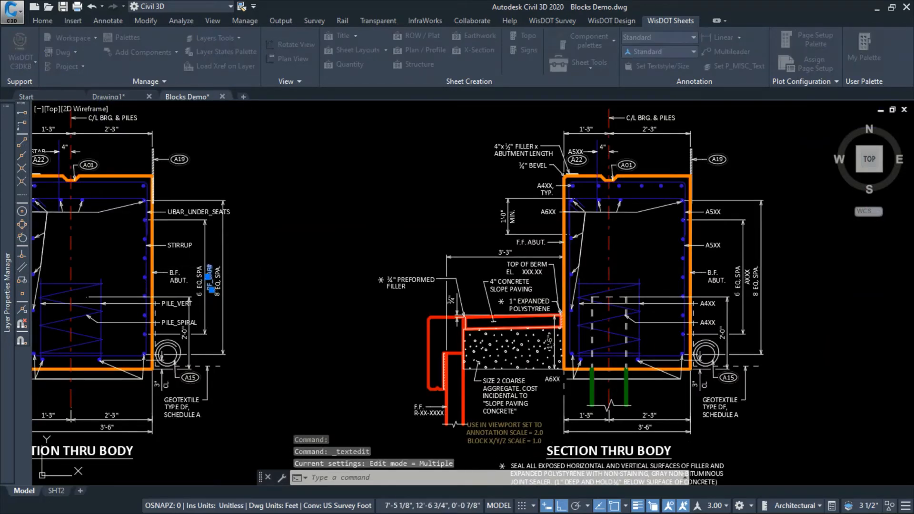
pyautogui.click(342, 220)
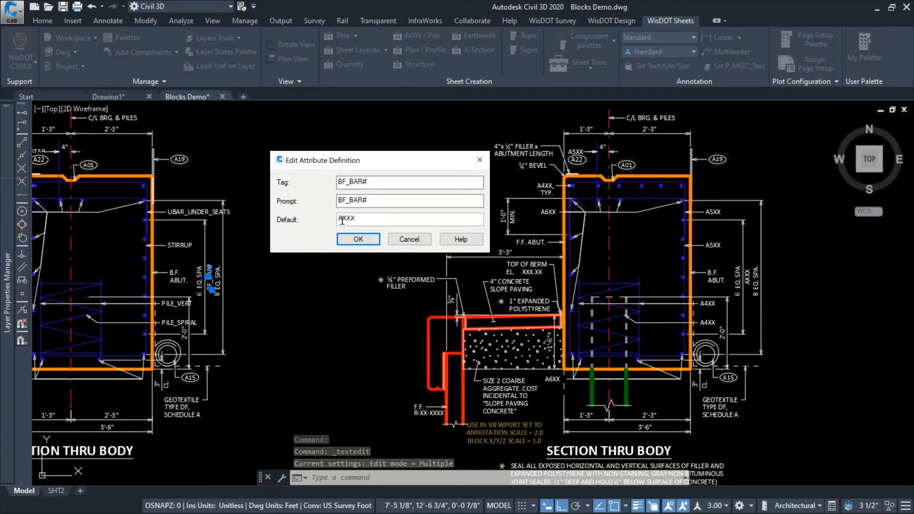
pyautogui.doubleClick(342, 220)
pyautogui.write('S50')
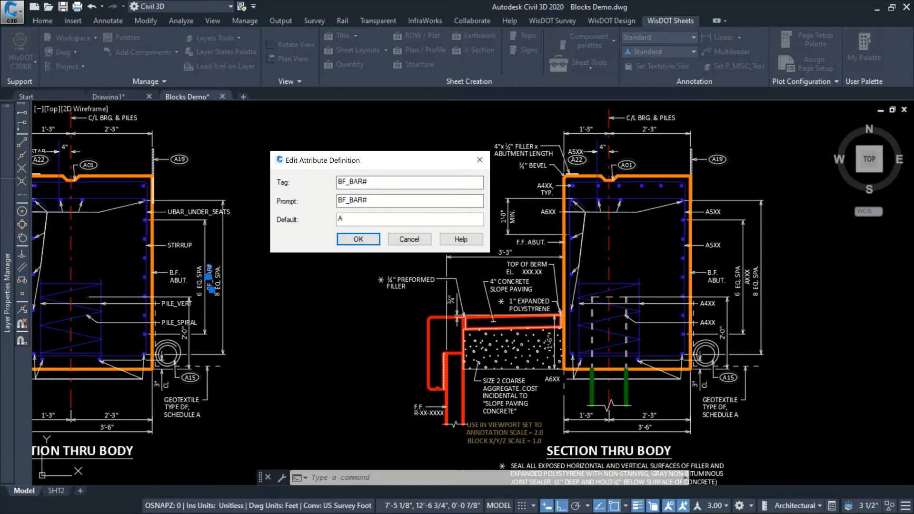
pyautogui.click(358, 239)
pyautogui.scroll(2, 227, 286)
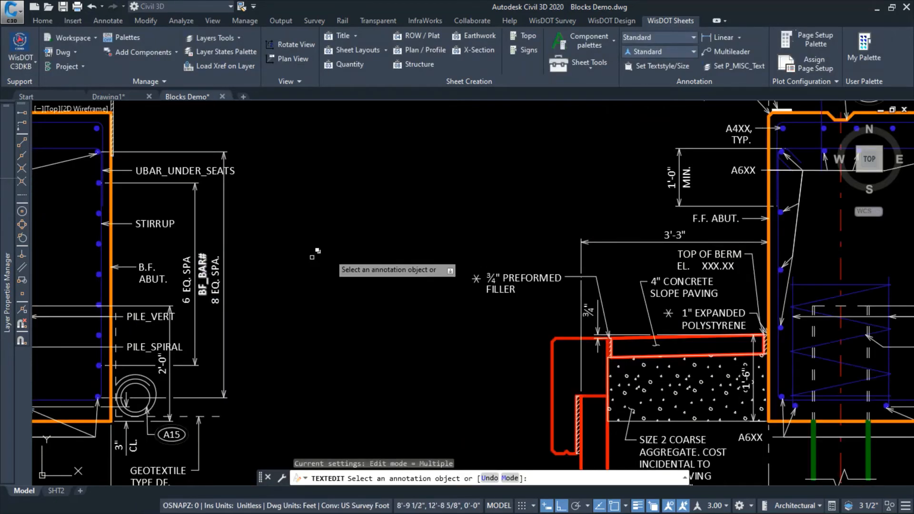
pyautogui.press('Escape')
# Break apart the original abutment section block with the BURST command
pyautogui.scroll(-2, 381, 205)
pyautogui.moveTo(419, 203); pyautogui.dragTo(318, 196, button='middle')
pyautogui.click(97, 222)
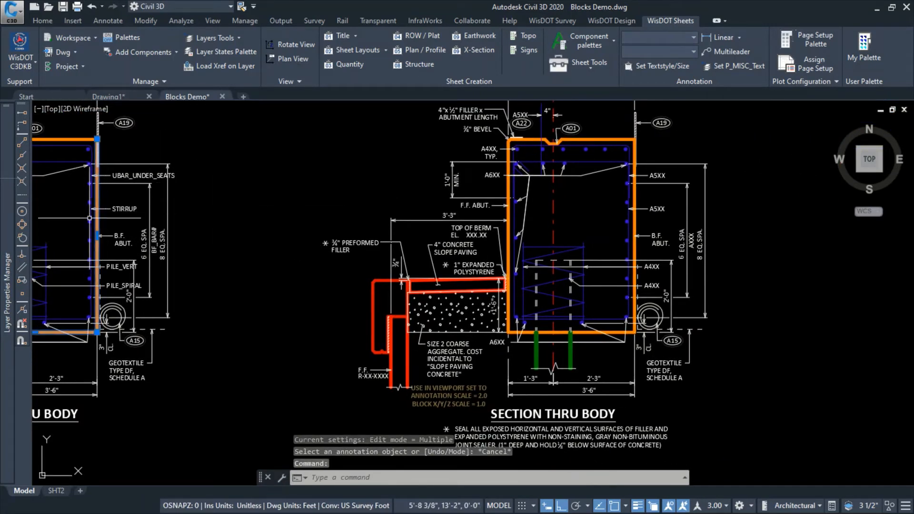
pyautogui.press('Escape')
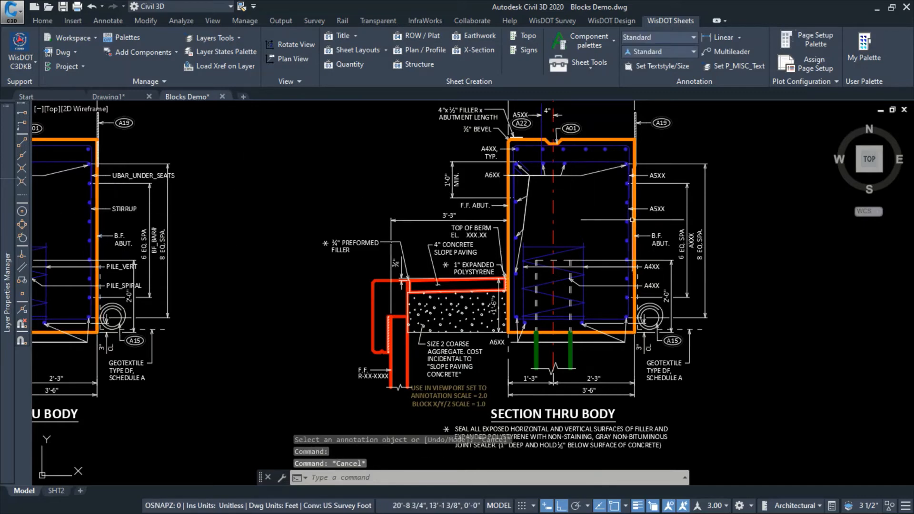
pyautogui.click(632, 220)
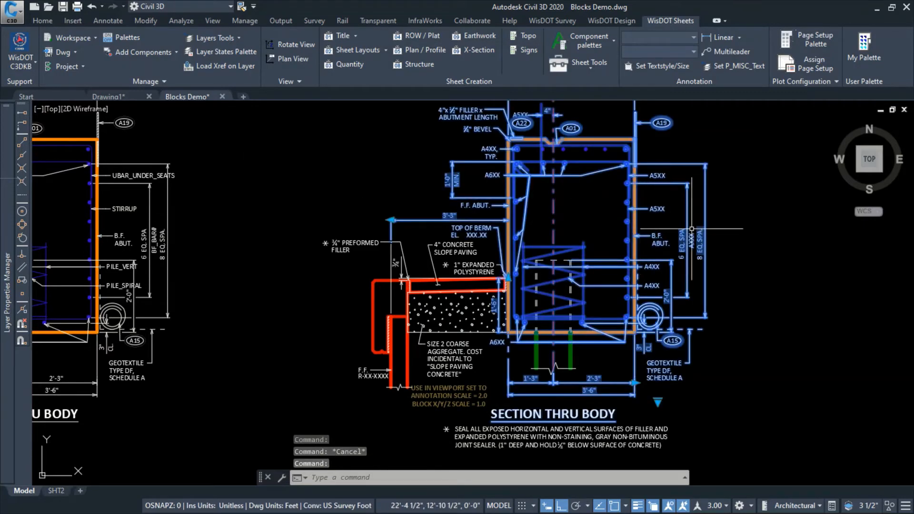
pyautogui.press('Return')
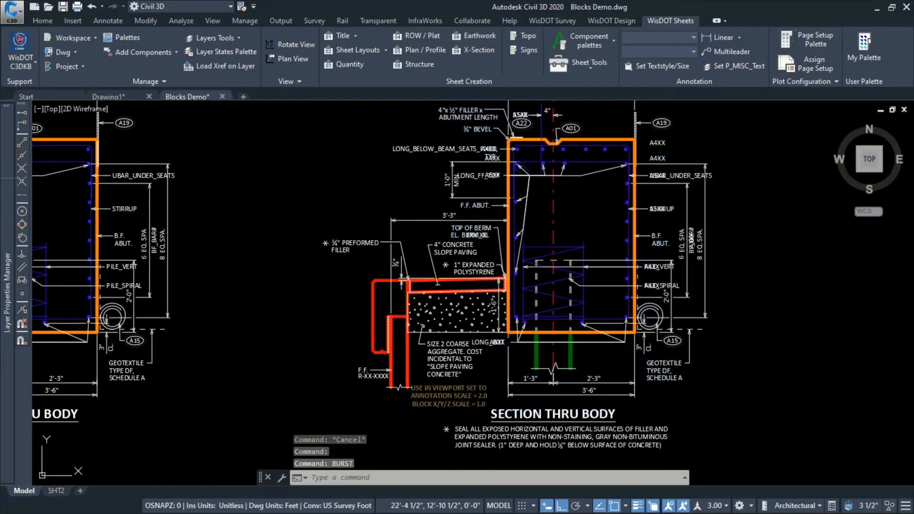
# Examine the vertical back-face bar label and the A5XX callout with its leader in the burst abutment section
pyautogui.scroll(2, 705, 248)
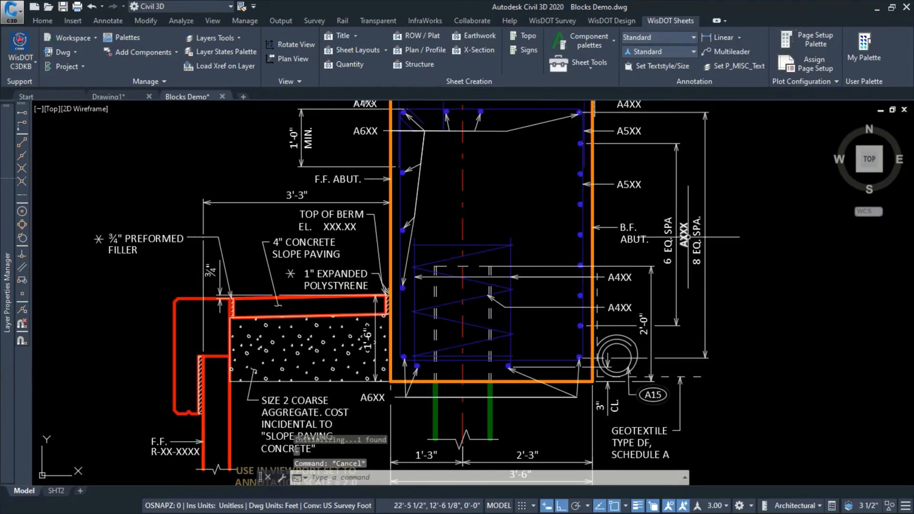
pyautogui.press('Escape')
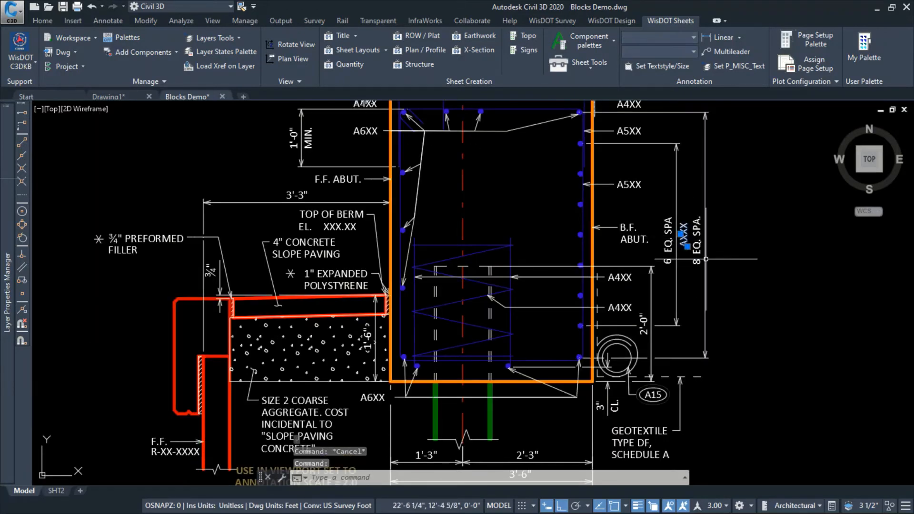
pyautogui.click(629, 188)
pyautogui.scroll(6, 629, 188)
pyautogui.press('Escape')
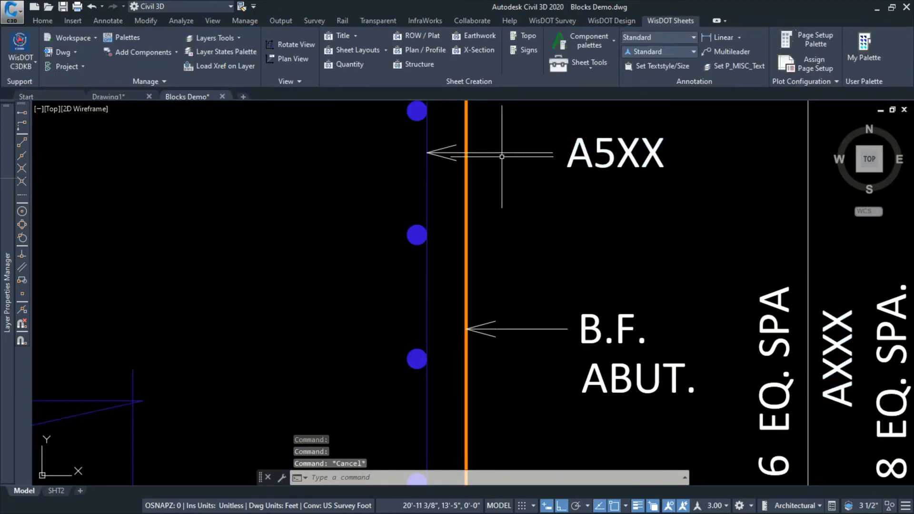
pyautogui.click(500, 153)
pyautogui.scroll(-4, 486, 185)
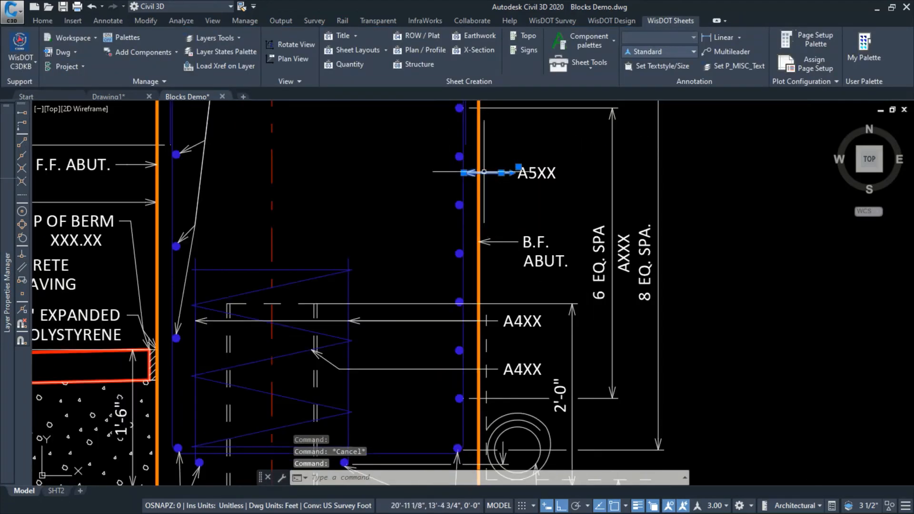
pyautogui.press('Escape')
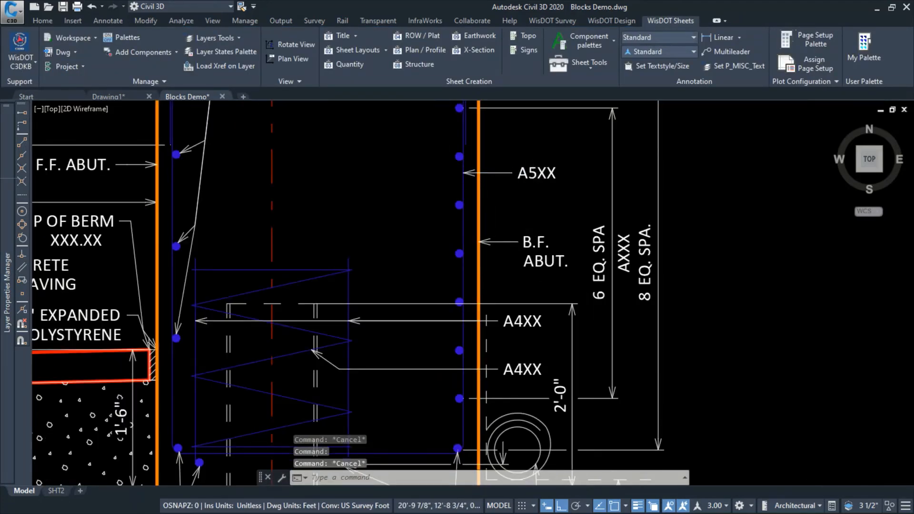
pyautogui.scroll(-2, 476, 239)
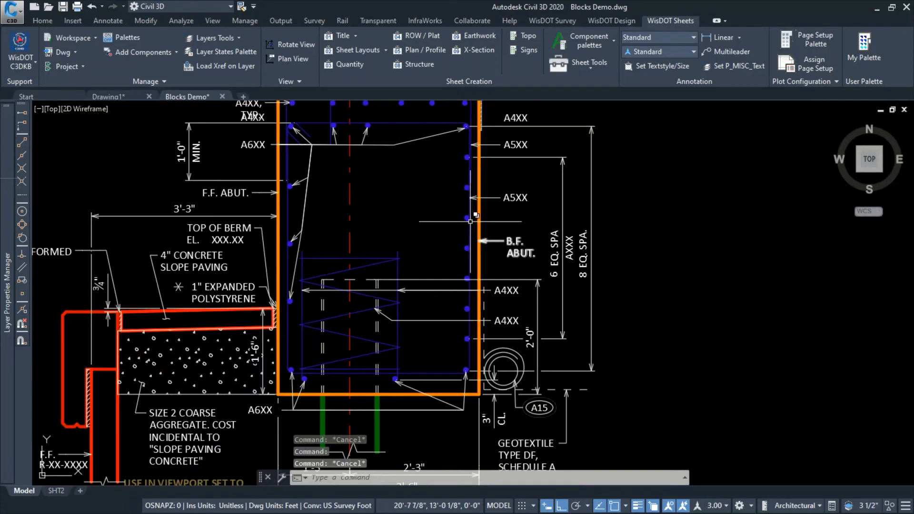
# Change the vertical bar label between the two spacing dimensions in the burst section to A508
pyautogui.doubleClick(570, 252)
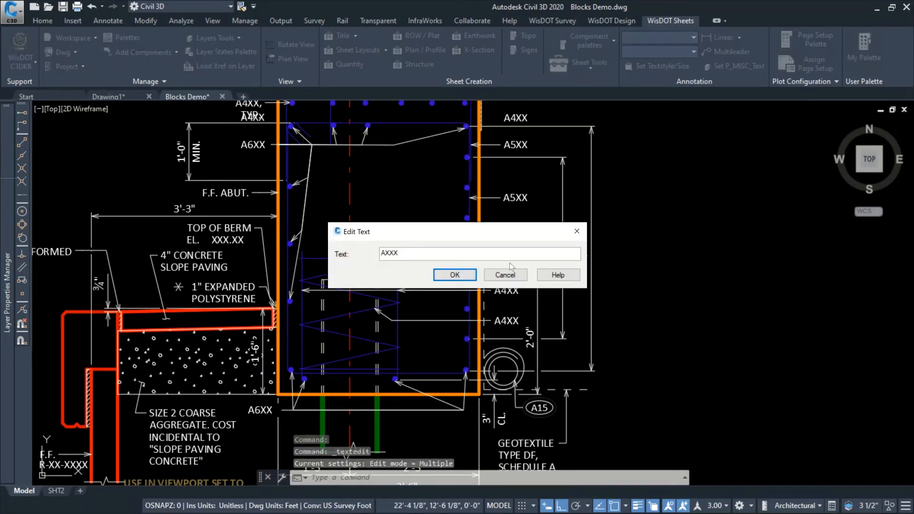
pyautogui.moveTo(409, 254); pyautogui.dragTo(385, 255)
pyautogui.write('508')
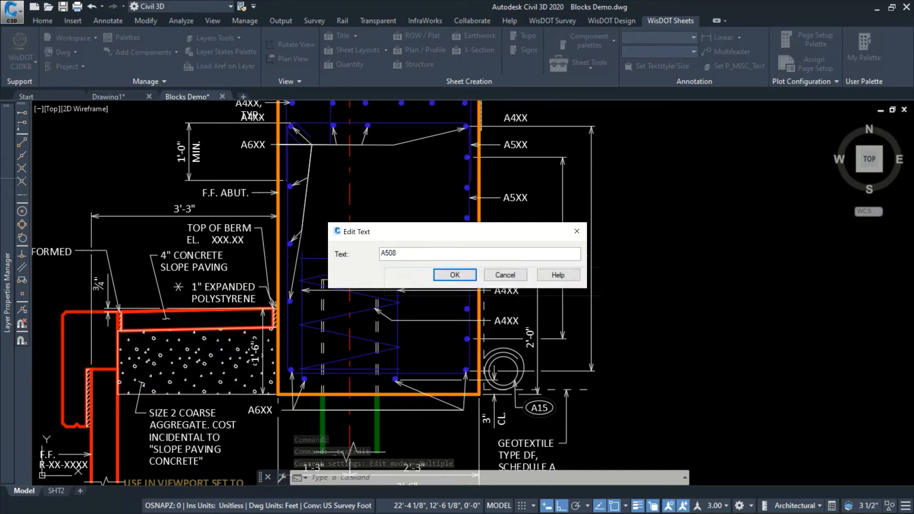
pyautogui.press('Return')
pyautogui.press('Escape')
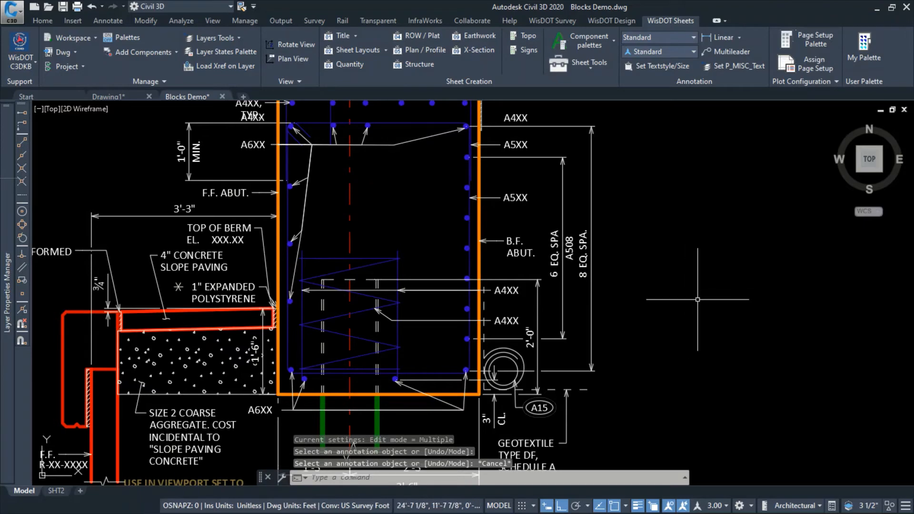
pyautogui.scroll(-5, 696, 297)
pyautogui.moveTo(696, 298); pyautogui.dragTo(634, 280, button='middle')
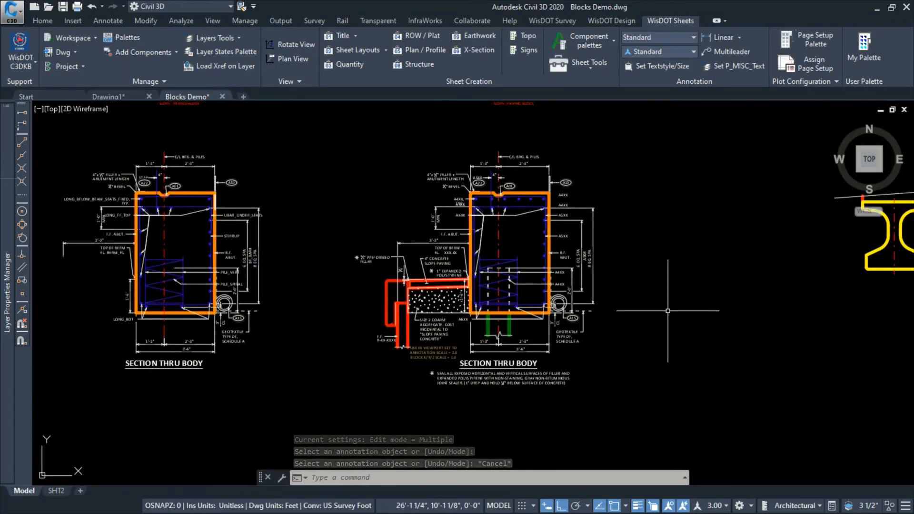
pyautogui.moveTo(665, 308); pyautogui.dragTo(653, 303)
pyautogui.press('Escape')
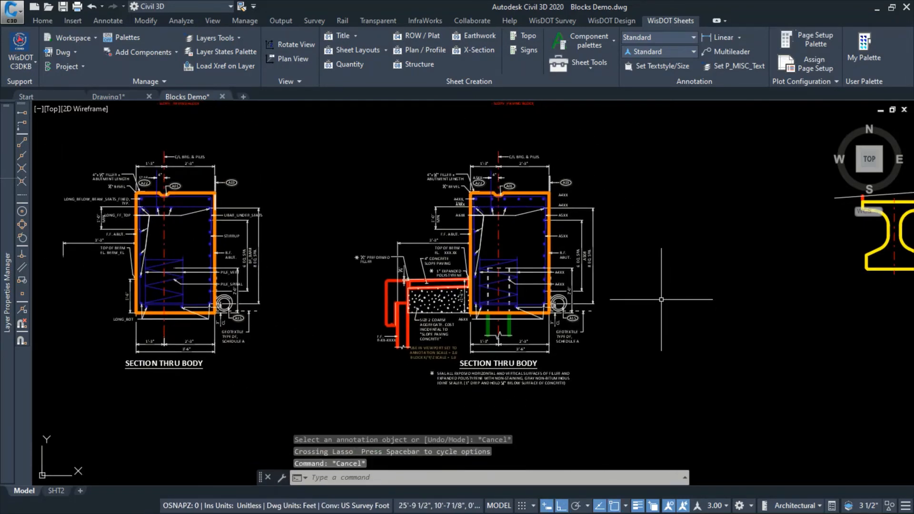
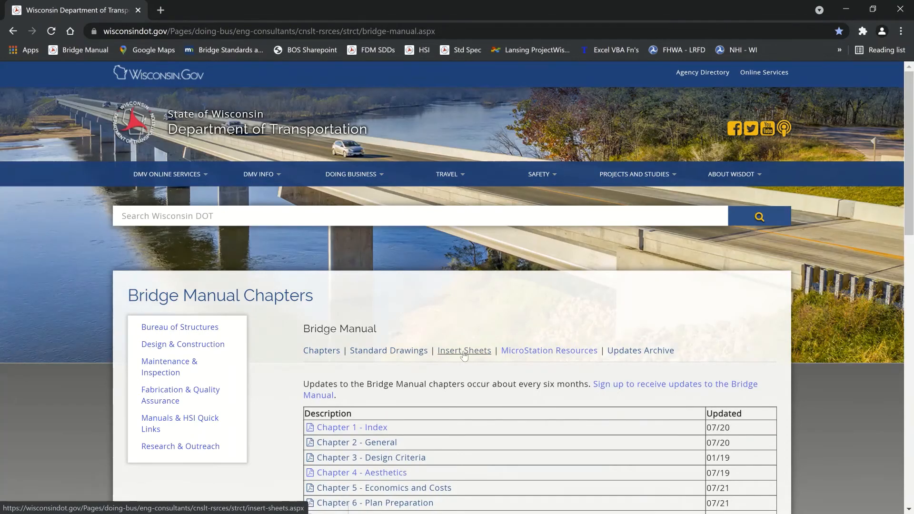
# Look through the chapter lists of available drawings on the WisDOT Bridge Manual Insert Sheets page
pyautogui.scroll(-5, 582, 370)
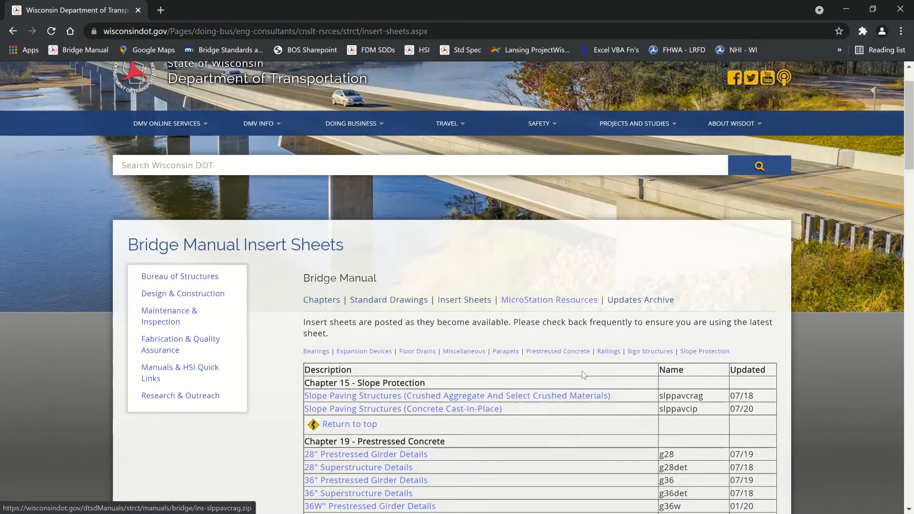
pyautogui.scroll(-9, 647, 194)
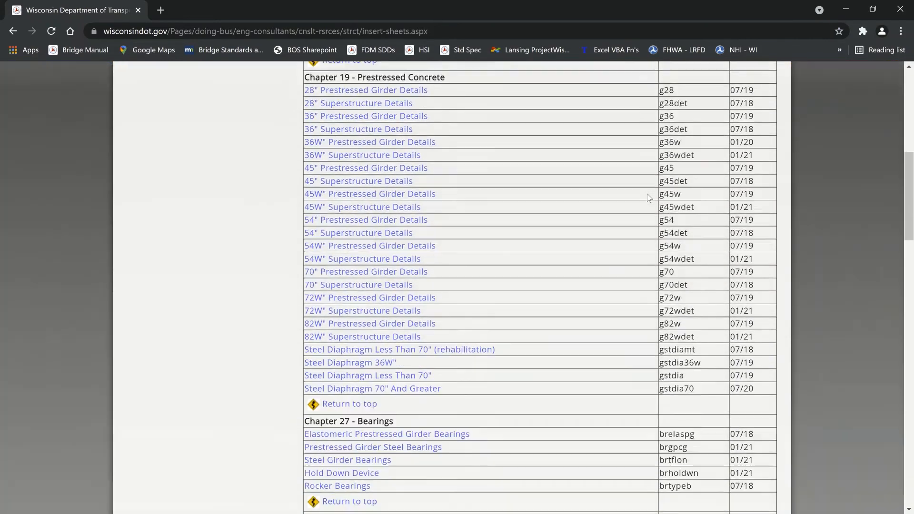
pyautogui.scroll(-10, 648, 200)
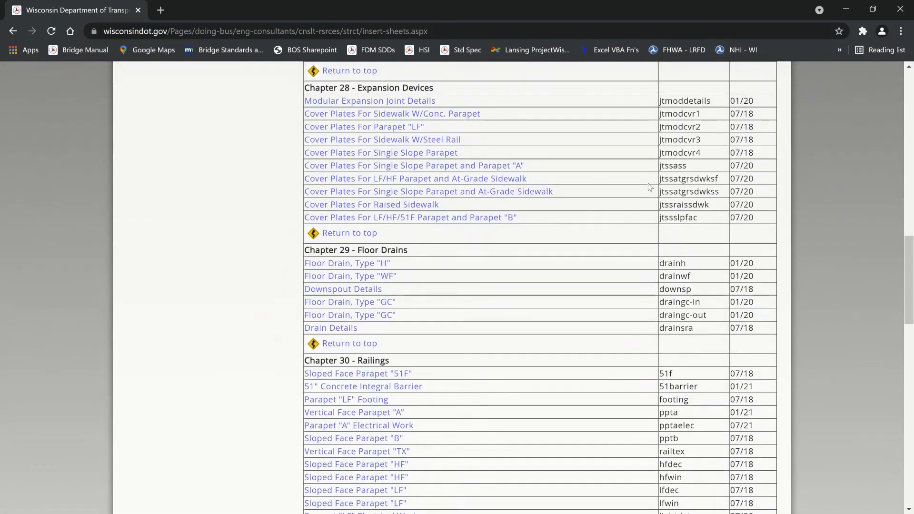
pyautogui.scroll(-10, 657, 178)
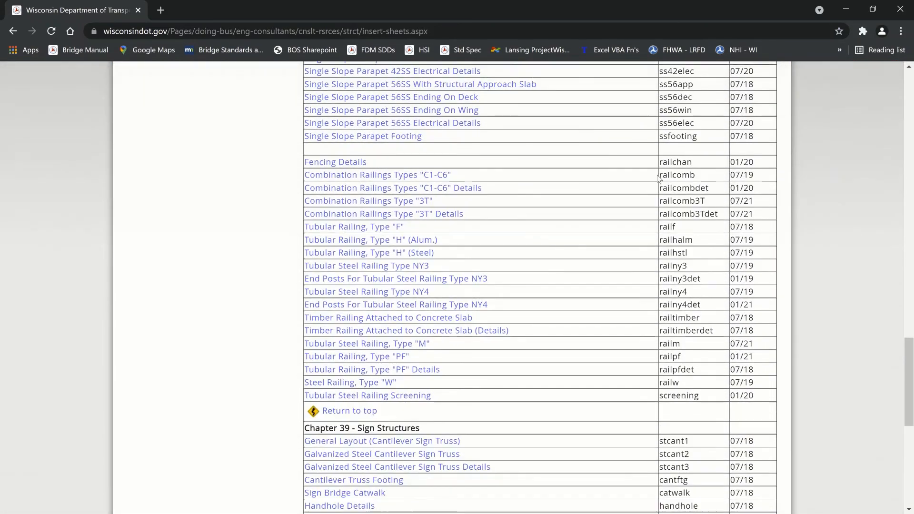
pyautogui.scroll(-1, 657, 181)
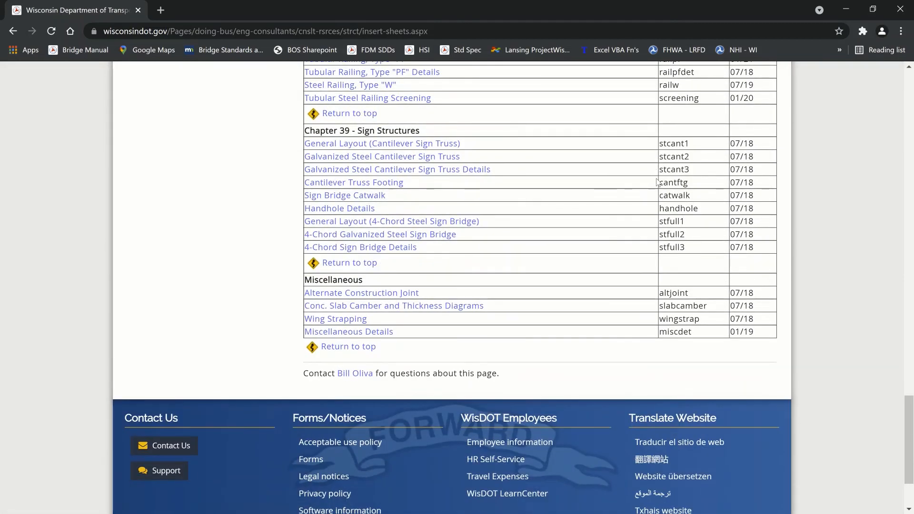
pyautogui.scroll(20, 657, 182)
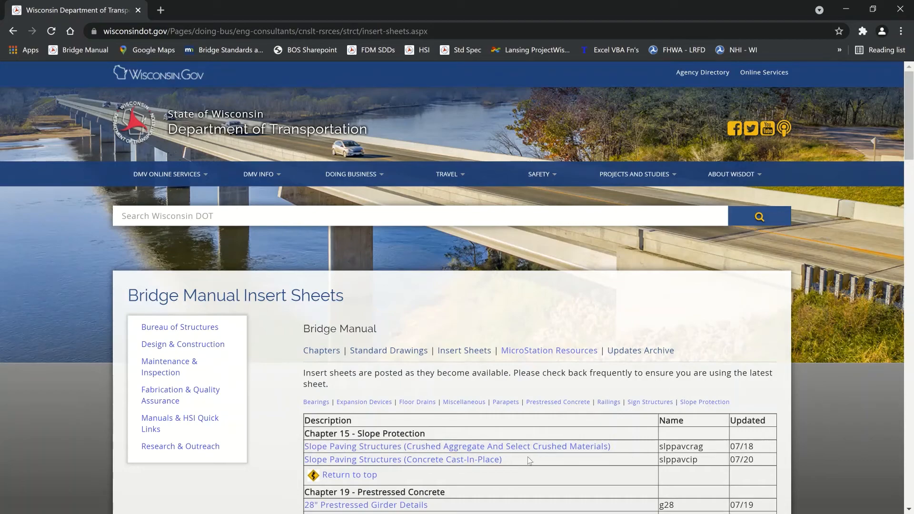
# Switch to Civil 3D and start a new drawing from the DETAILS (architectural-in) structures template
pyautogui.click(847, 9)
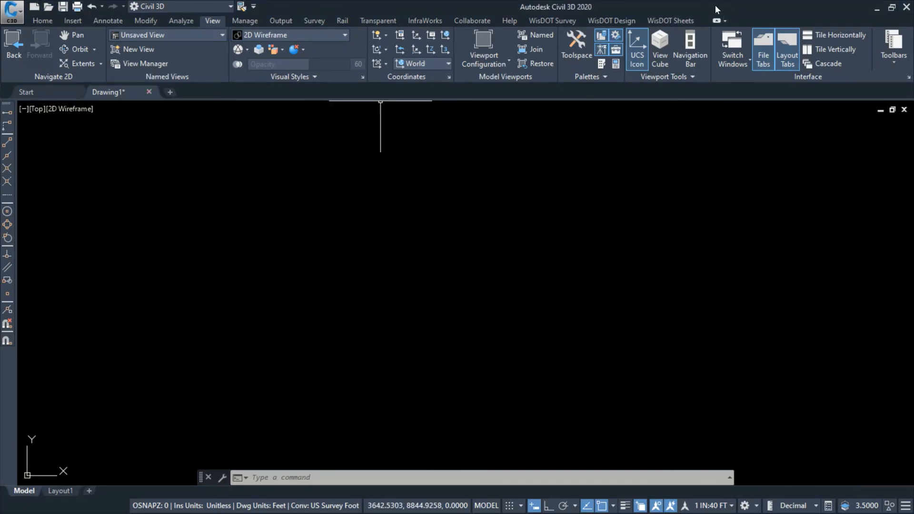
pyautogui.click(670, 20)
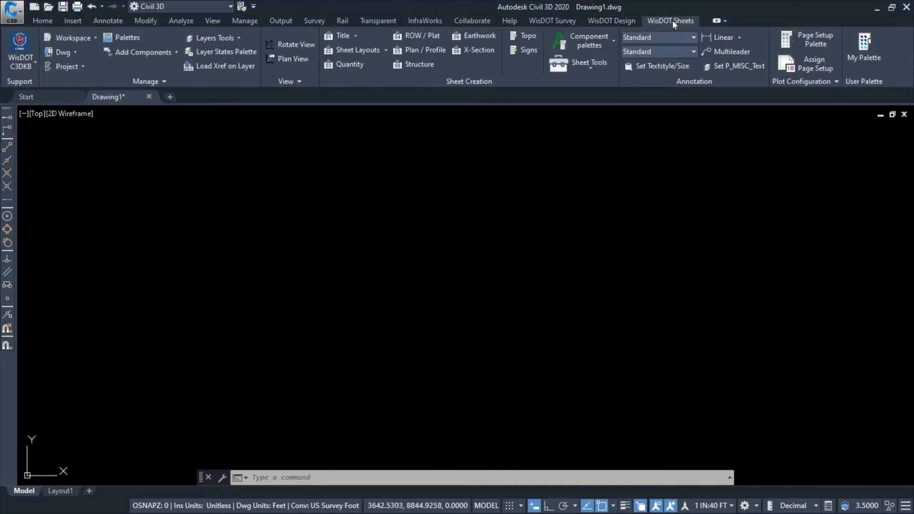
pyautogui.click(411, 68)
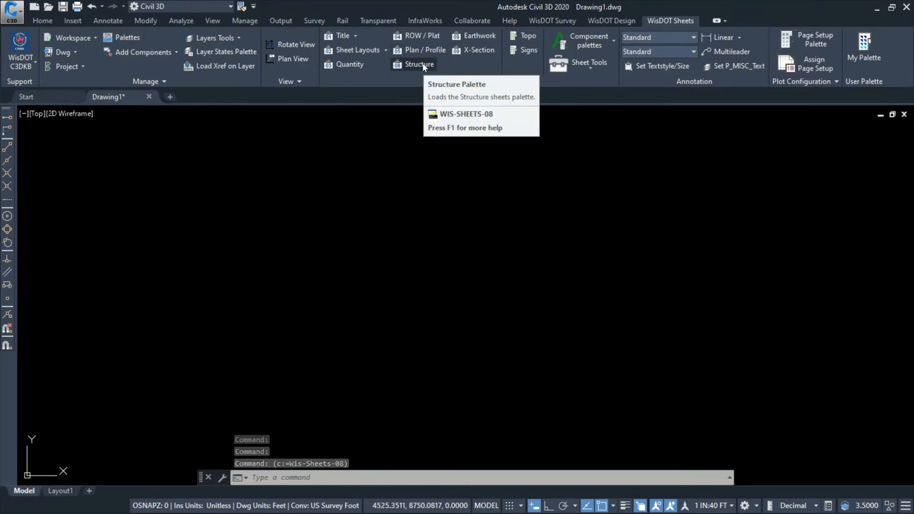
pyautogui.click(797, 214)
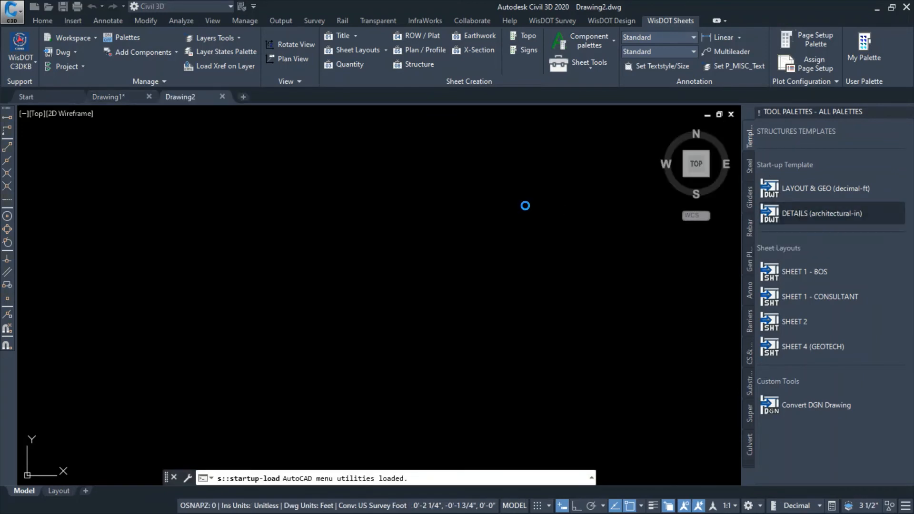
# Open the insert sheet drawing brelaspg.dwg from the Downloads folder
pyautogui.click(20, 17)
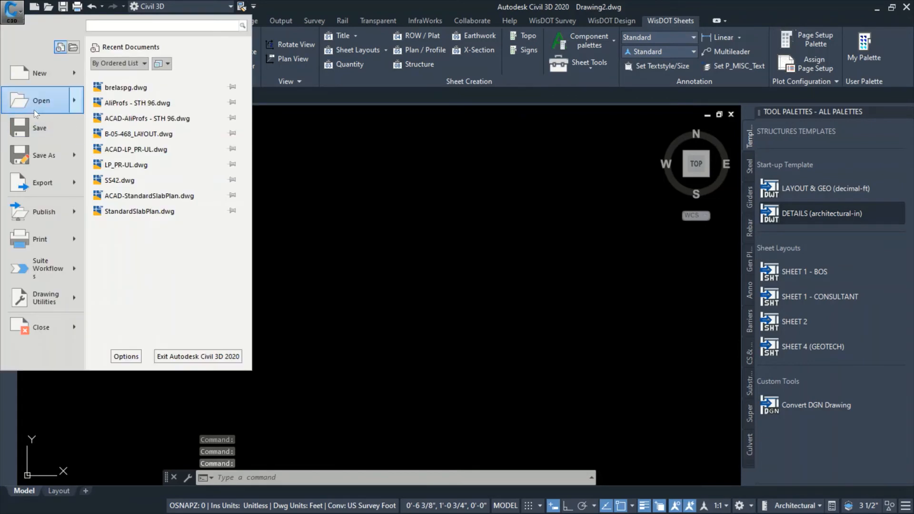
pyautogui.moveTo(44, 102)
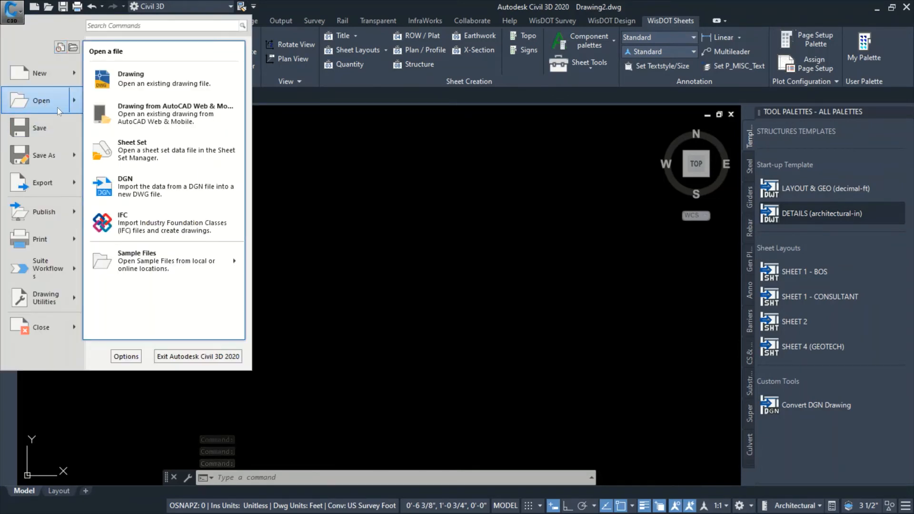
pyautogui.click(48, 105)
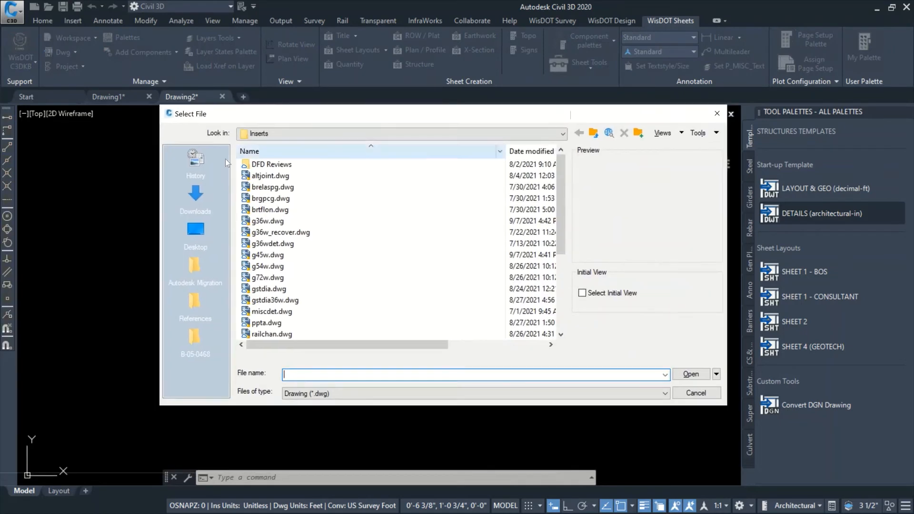
pyautogui.click(199, 201)
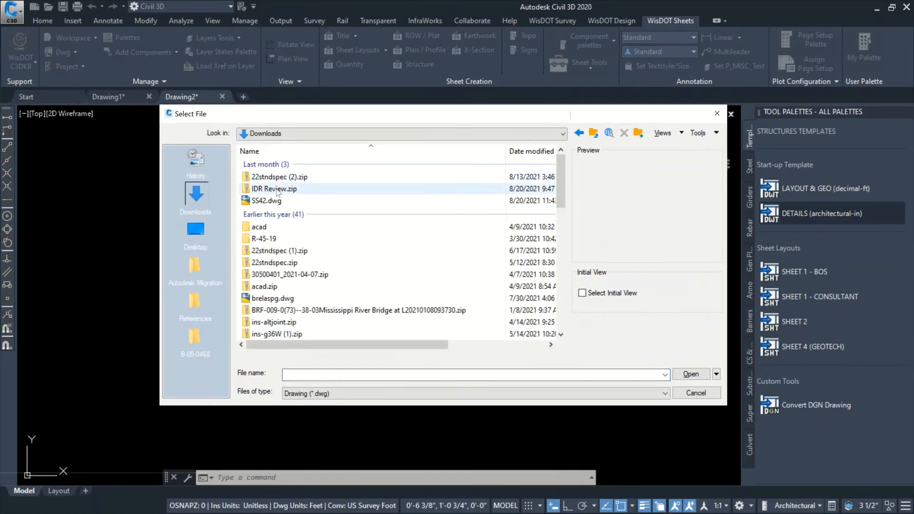
pyautogui.click(263, 299)
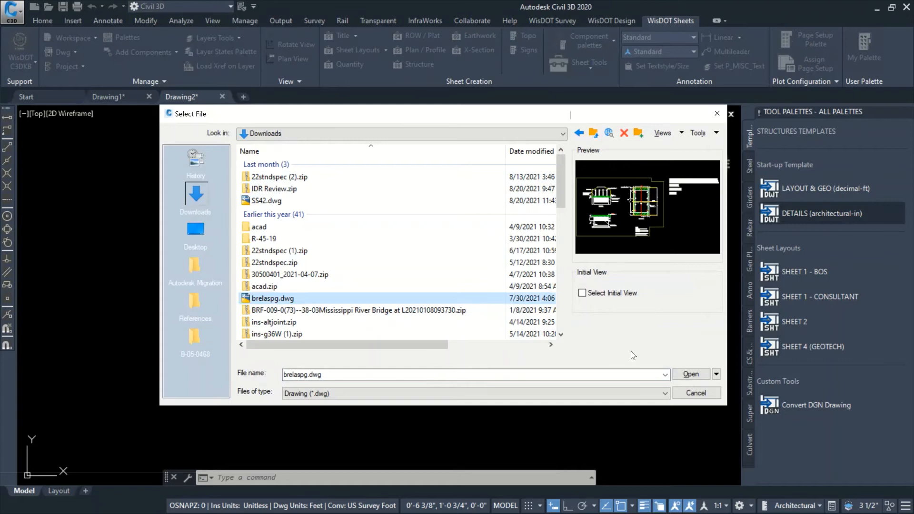
pyautogui.click(690, 375)
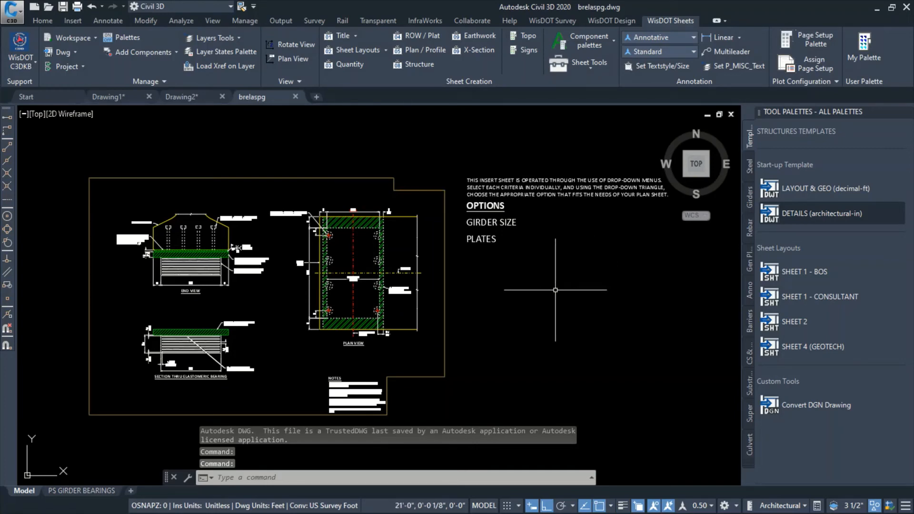
pyautogui.click(445, 299)
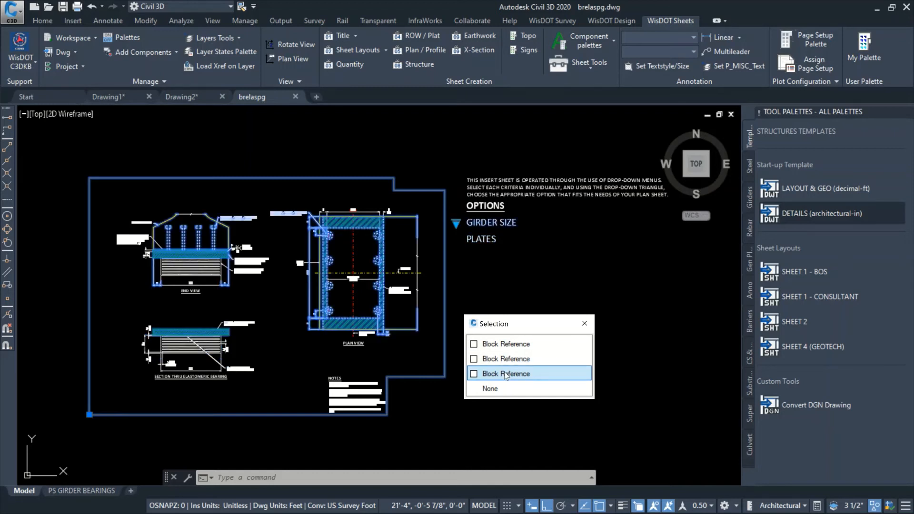
pyautogui.click(494, 265)
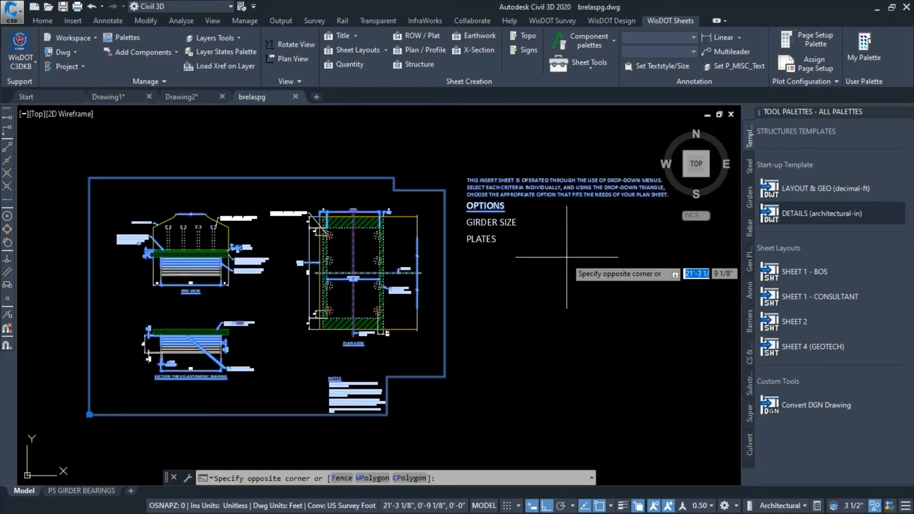
pyautogui.press('Escape')
pyautogui.press('Escape')
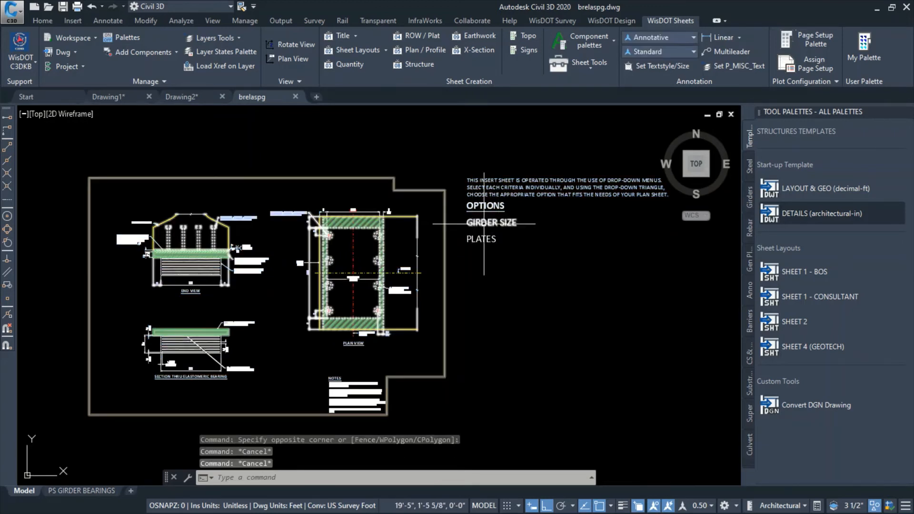
# Try the 36" and another size in the bearing sheet's GIRDER SIZE options, and return it to WIDE FLANGE GIRDERS
pyautogui.click(462, 223)
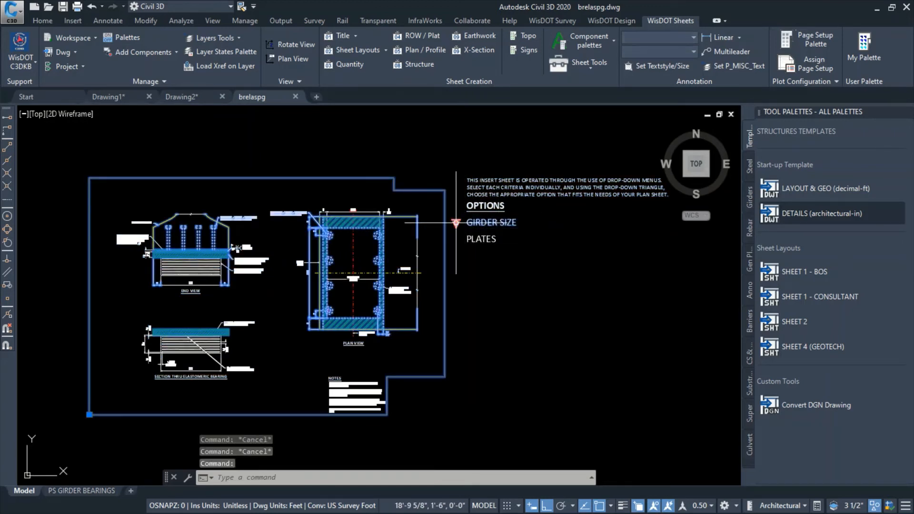
pyautogui.click(457, 223)
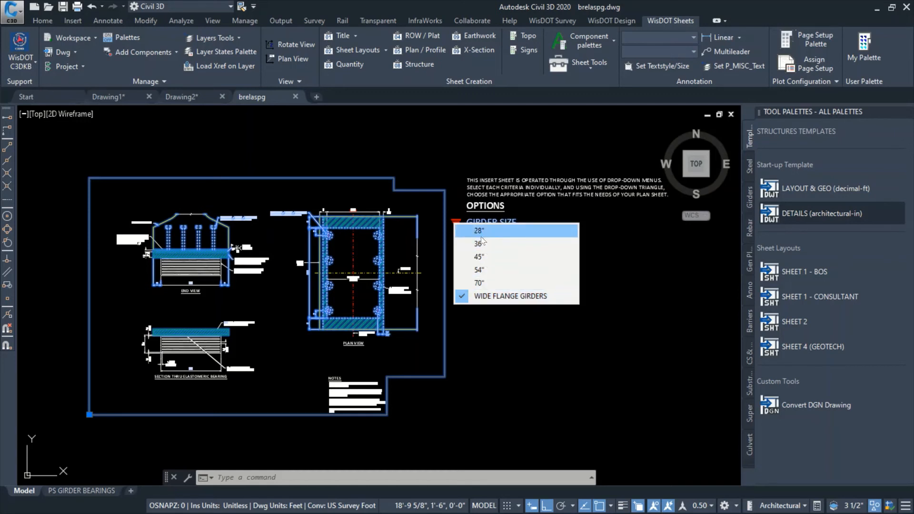
pyautogui.click(467, 244)
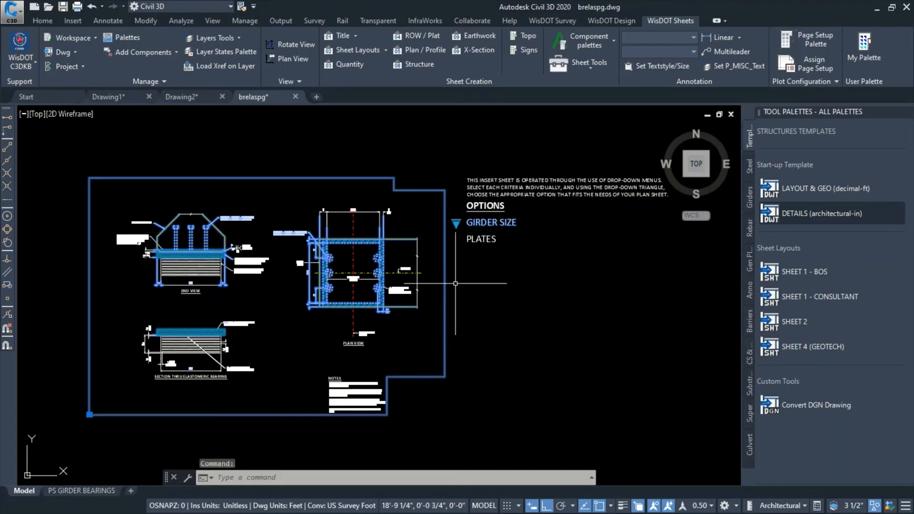
pyautogui.click(456, 223)
pyautogui.click(492, 249)
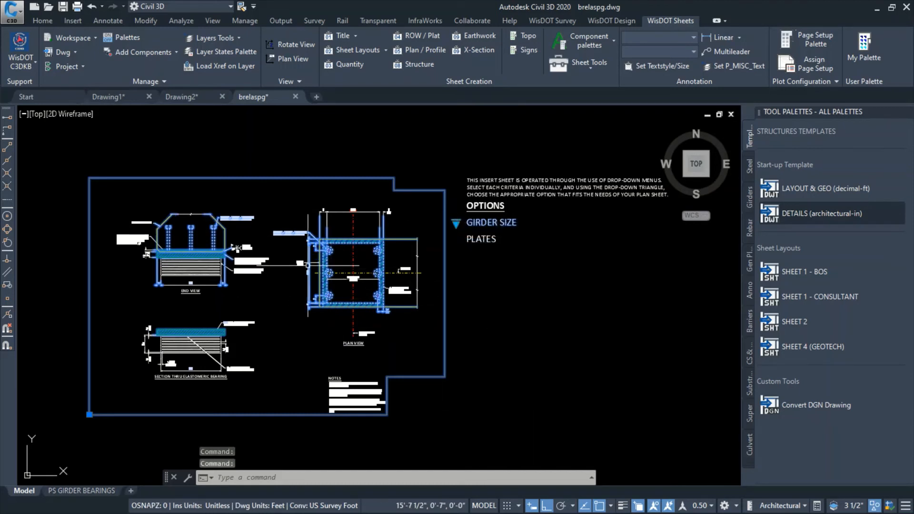
pyautogui.click(456, 223)
pyautogui.click(483, 298)
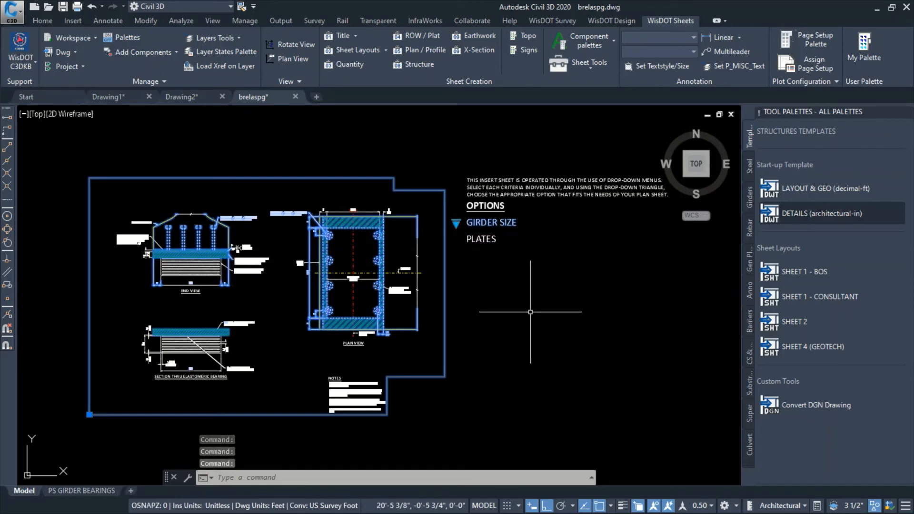
pyautogui.click(521, 305)
pyautogui.press('Escape')
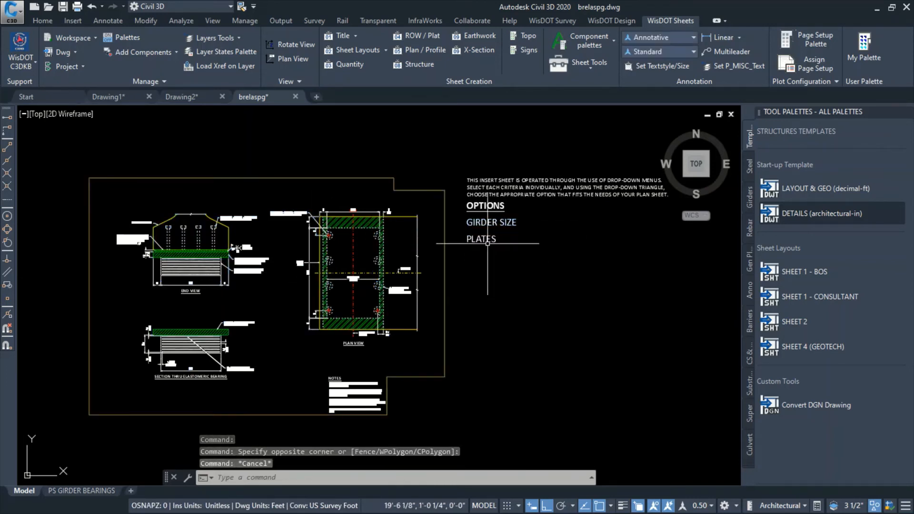
# Set the bearing sheet's PLATES option to 5 and clear the selection
pyautogui.click(496, 240)
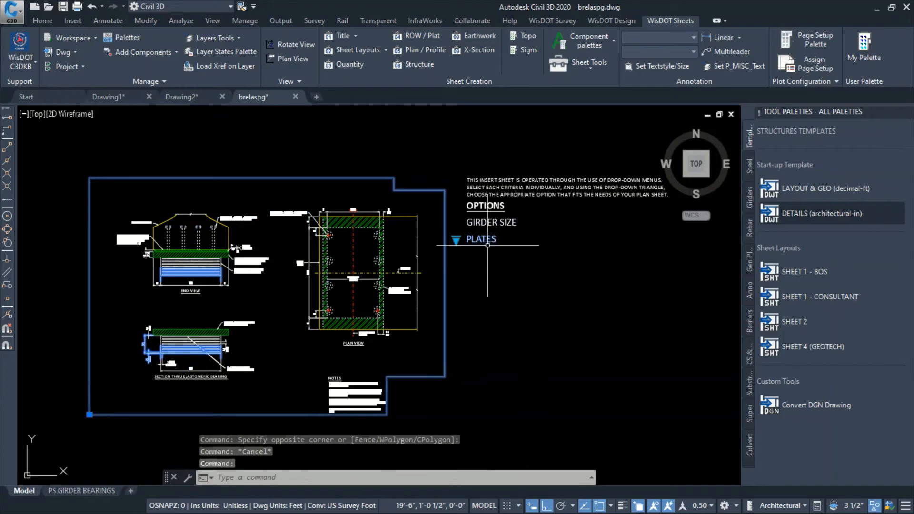
pyautogui.click(457, 240)
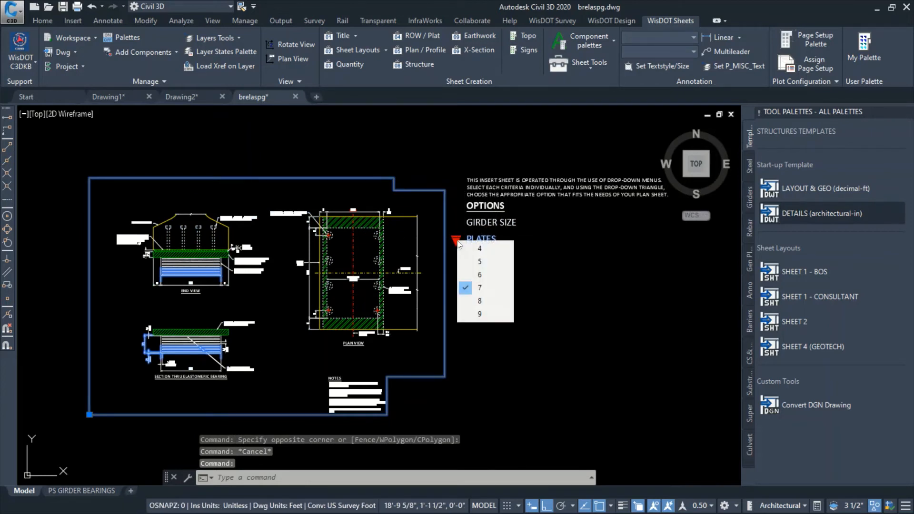
pyautogui.click(488, 263)
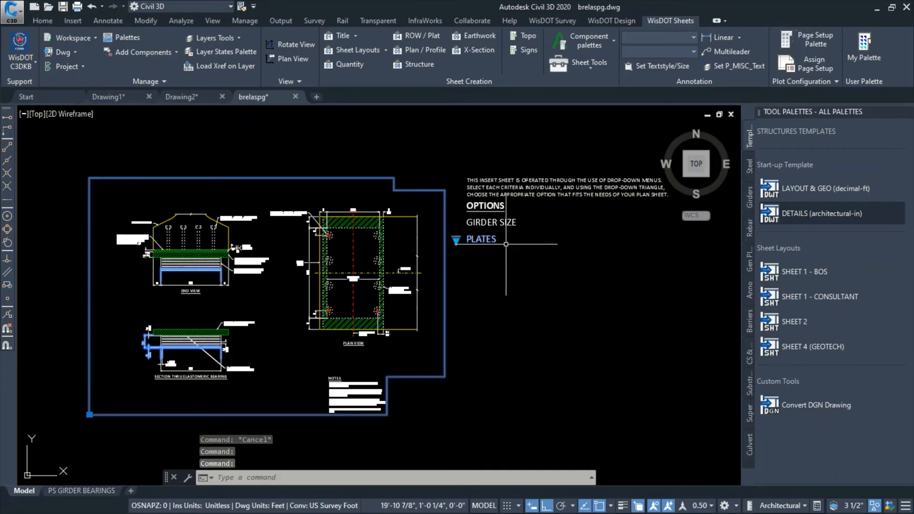
pyautogui.click(532, 317)
pyautogui.press('Escape')
pyautogui.press('Escape')
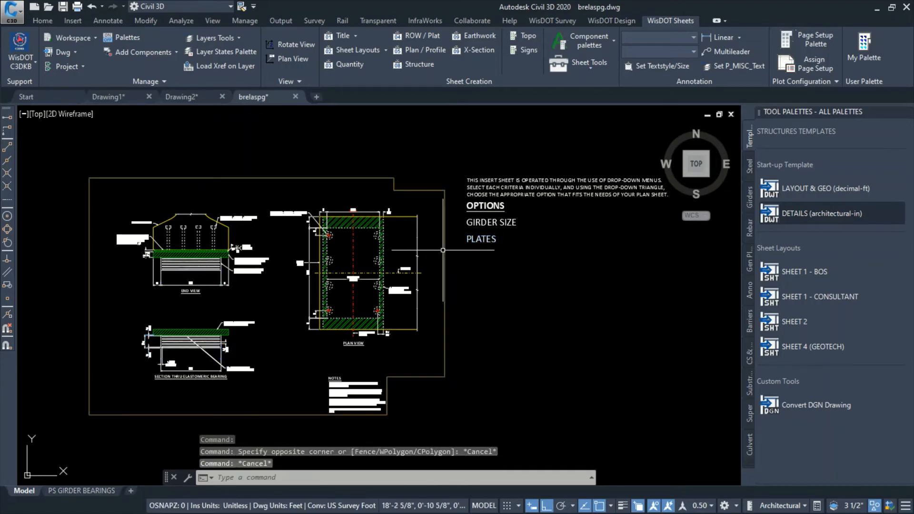
# Examine the steel plates in the elastomeric bearing section and the surrounding views, and open the PS GIRDER BEARINGS layout
pyautogui.scroll(4, 207, 339)
pyautogui.scroll(2, 207, 340)
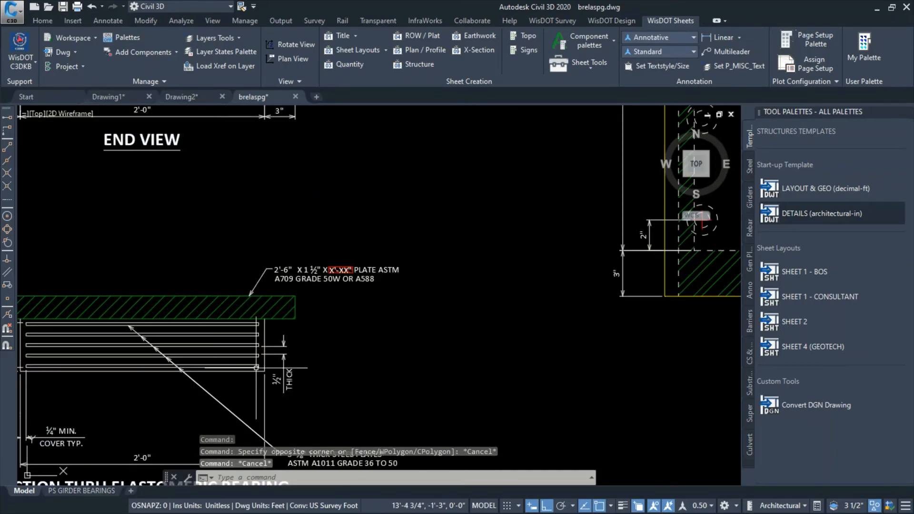
pyautogui.moveTo(362, 374); pyautogui.dragTo(477, 266, button='middle')
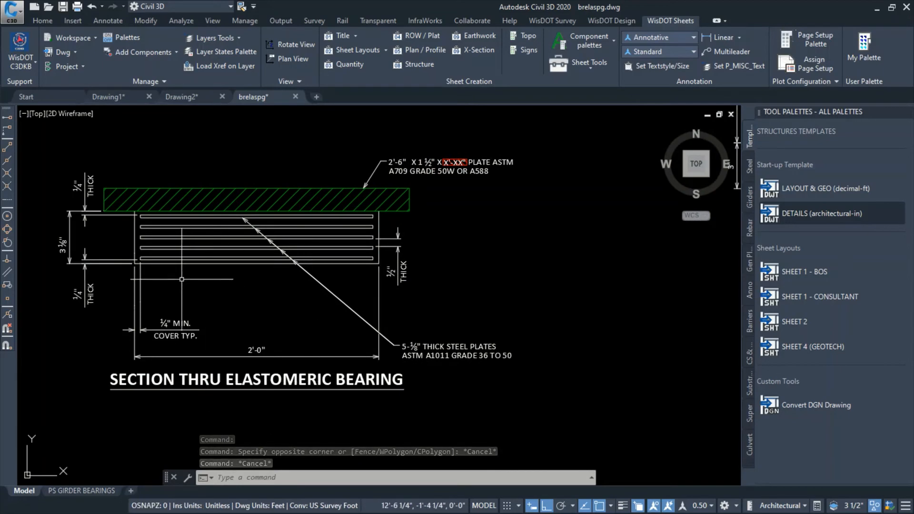
pyautogui.scroll(-4, 215, 334)
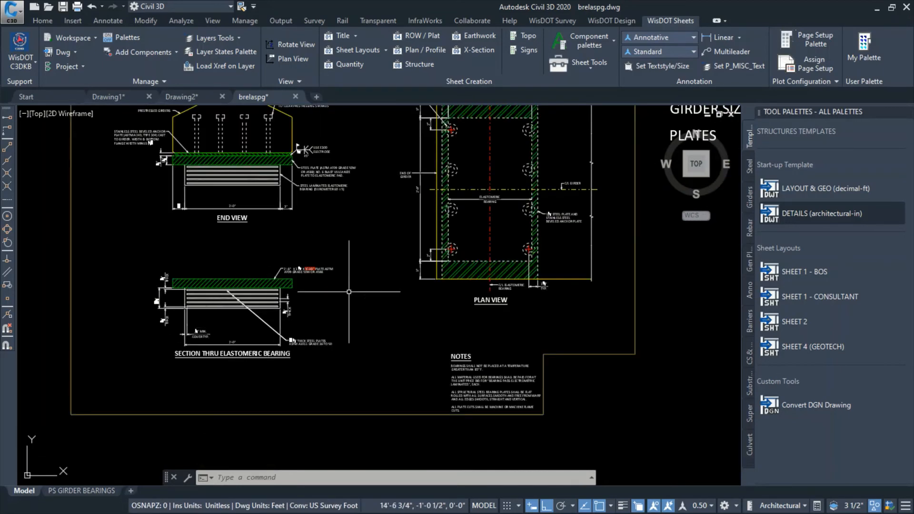
pyautogui.moveTo(399, 268); pyautogui.dragTo(352, 306, button='middle')
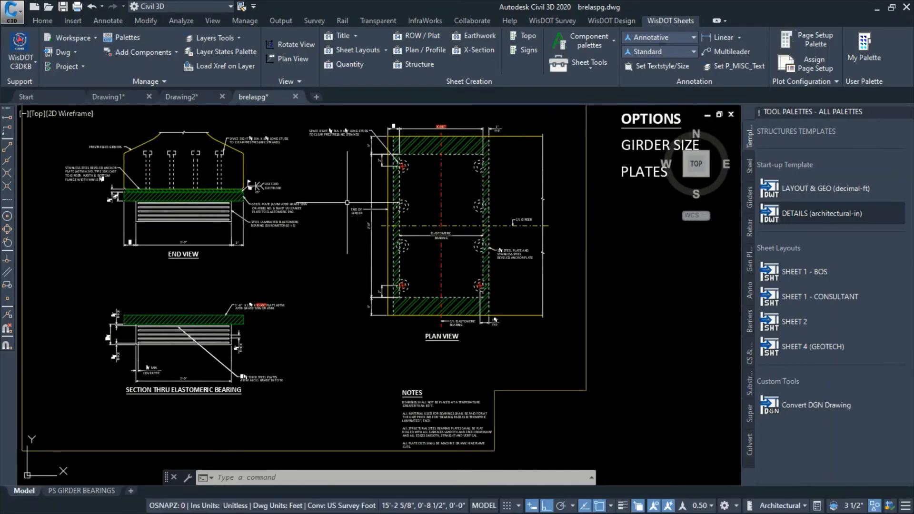
pyautogui.moveTo(349, 201); pyautogui.dragTo(351, 233, button='middle')
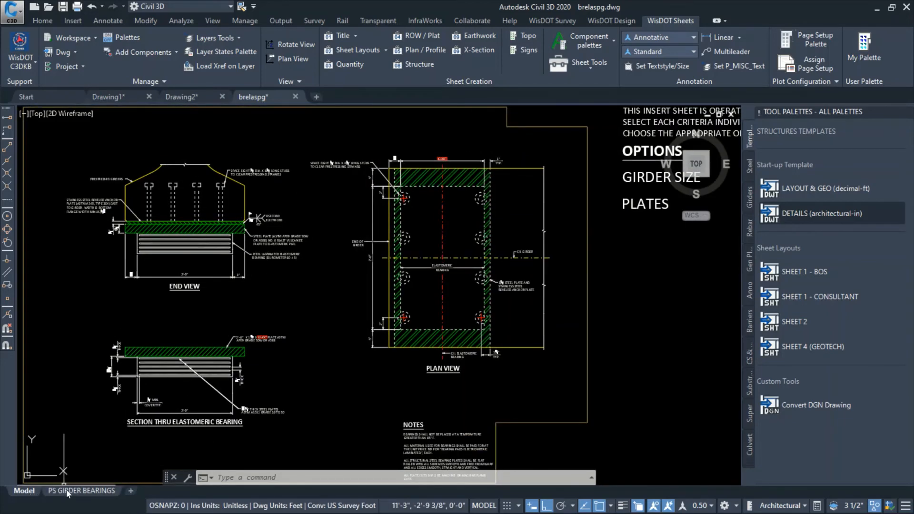
pyautogui.click(78, 491)
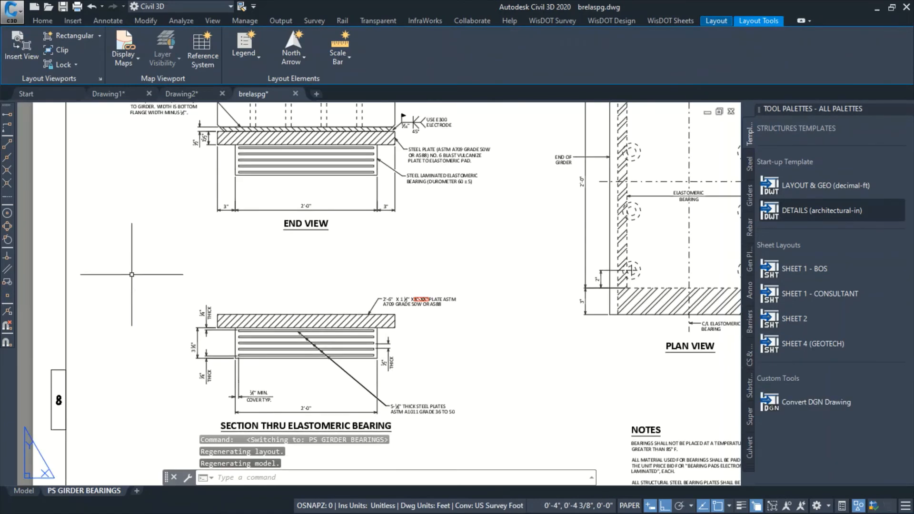
# Examine the title block, notes and elastomeric bearing section callouts on the PS GIRDER BEARINGS layout
pyautogui.scroll(-2, 200, 293)
pyautogui.moveTo(406, 303); pyautogui.dragTo(390, 329, button='middle')
pyautogui.scroll(5, 581, 446)
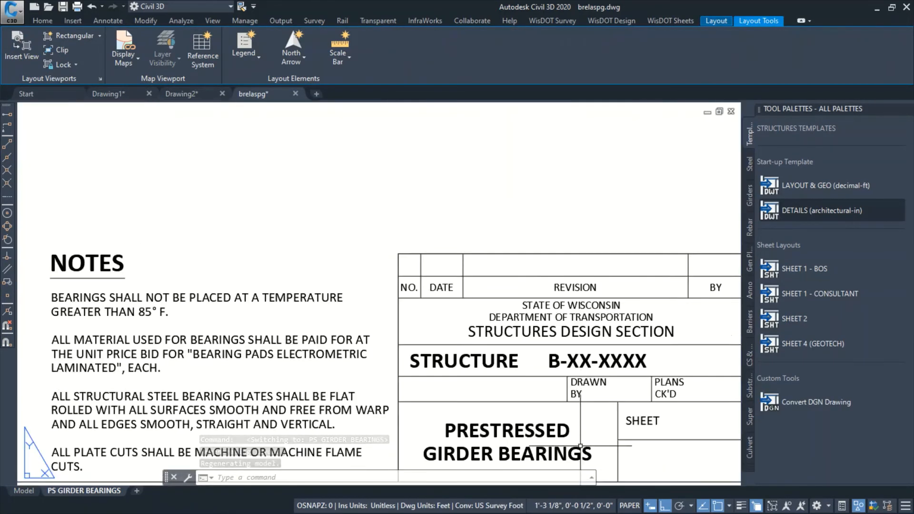
pyautogui.scroll(2, 581, 446)
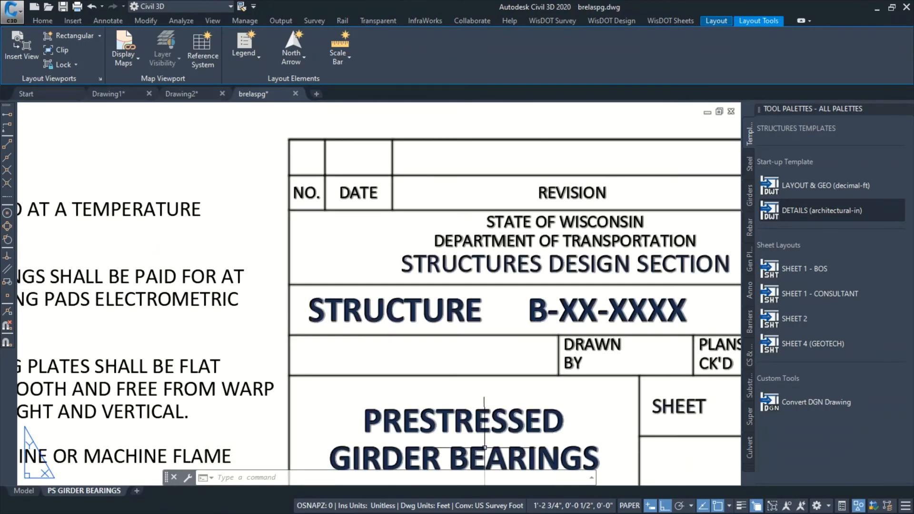
pyautogui.scroll(-6, 485, 448)
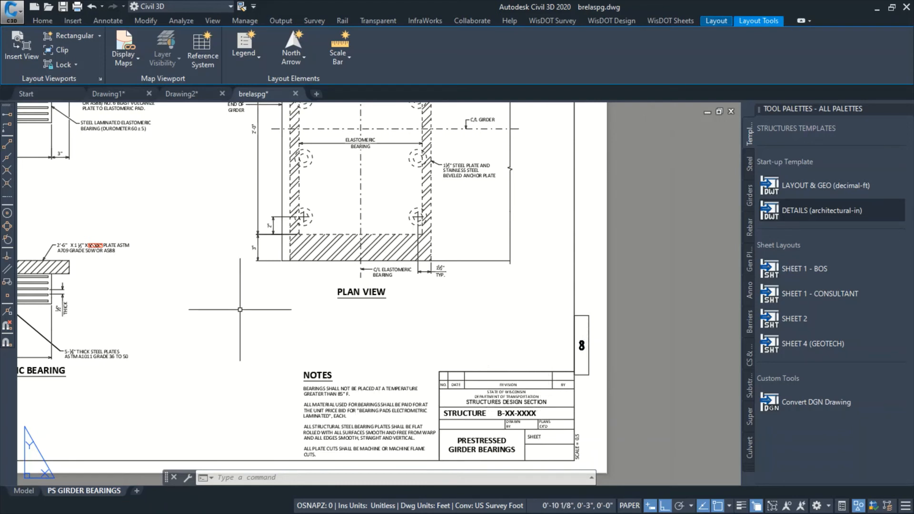
pyautogui.moveTo(207, 343); pyautogui.dragTo(347, 343, button='middle')
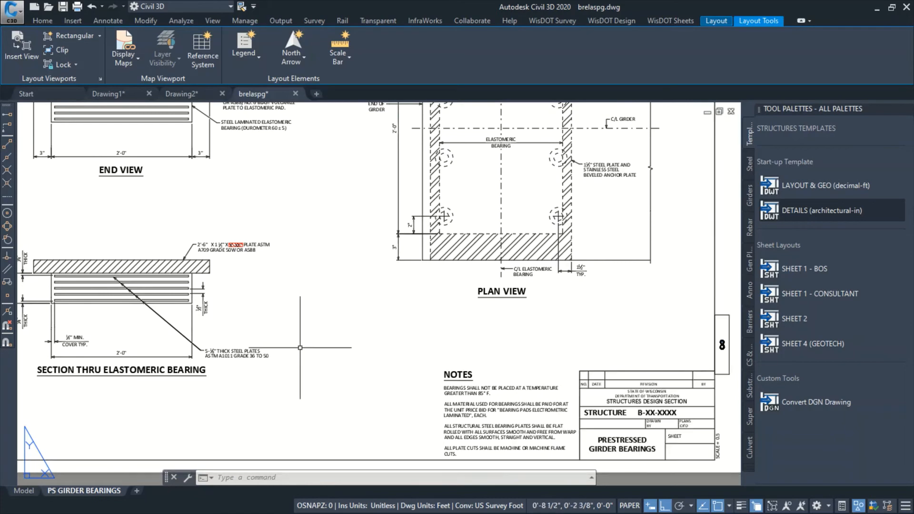
pyautogui.moveTo(287, 315); pyautogui.dragTo(392, 363, button='middle')
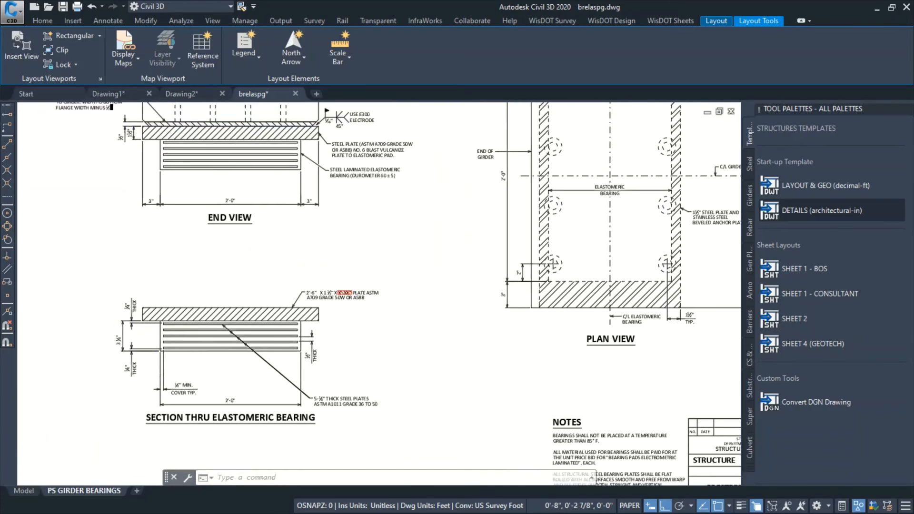
pyautogui.scroll(-2, 386, 360)
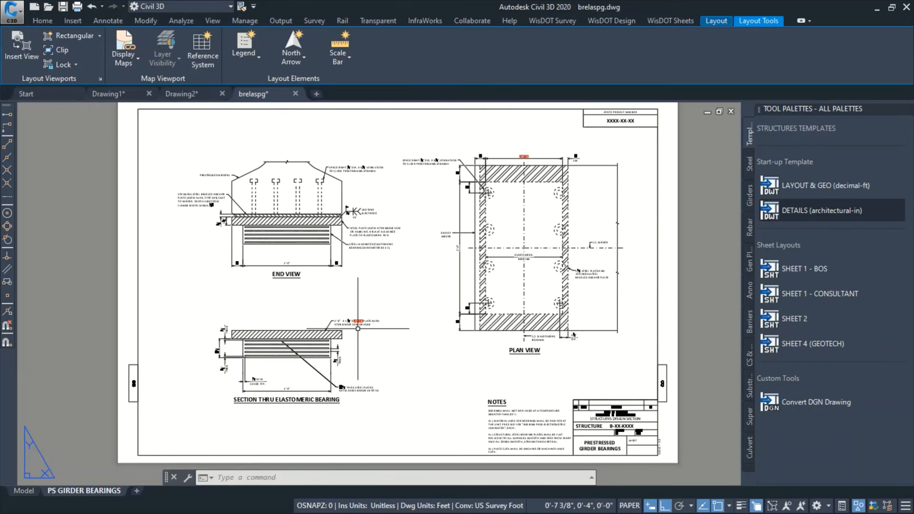
pyautogui.scroll(5, 359, 324)
pyautogui.moveTo(360, 313)
pyautogui.mouseDown(button='middle')
pyautogui.moveTo(495, 143)
pyautogui.moveTo(500, 187)
pyautogui.mouseUp(button='middle')
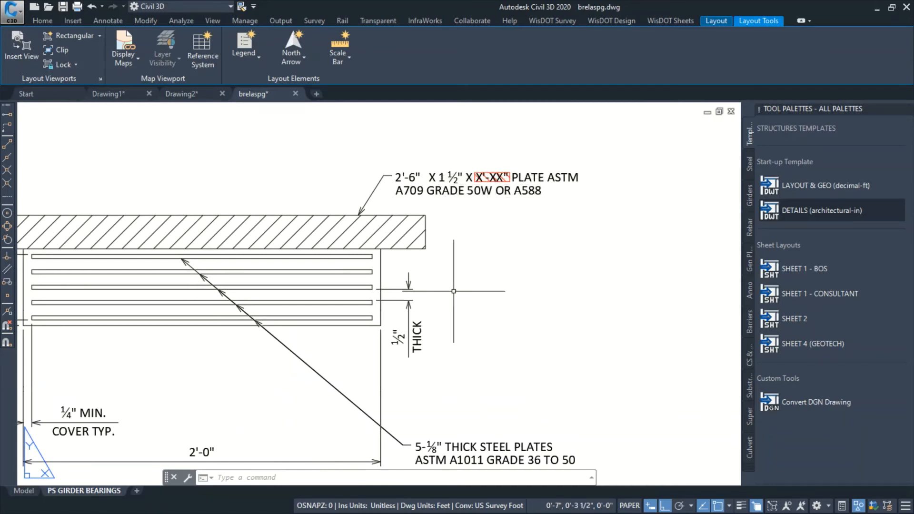
# Return to model space and inspect the visibility properties of the GIRDER SIZE and PLATES option blocks
pyautogui.click(24, 491)
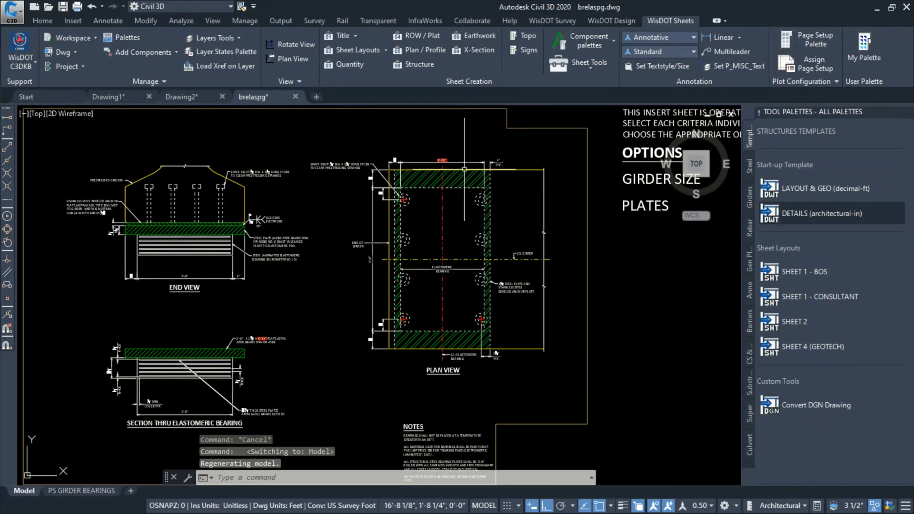
pyautogui.hotkey('ctrl', 'a')
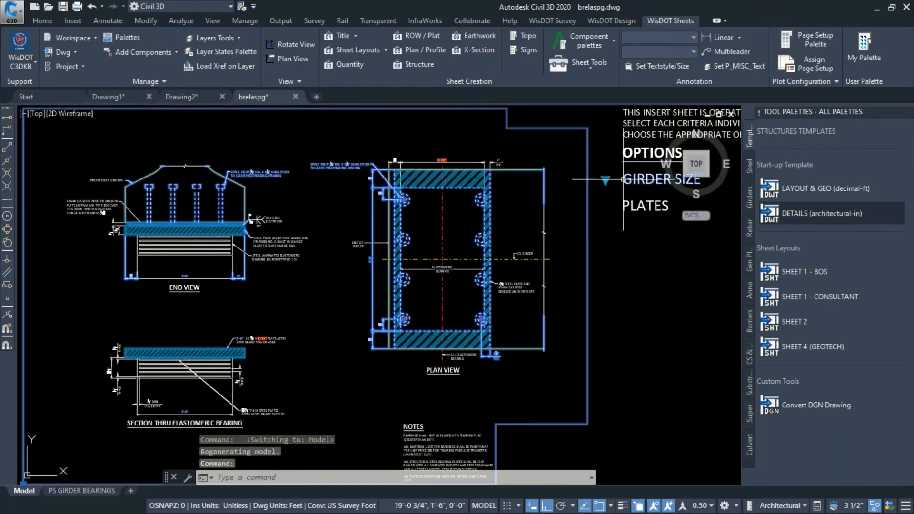
pyautogui.press('Escape')
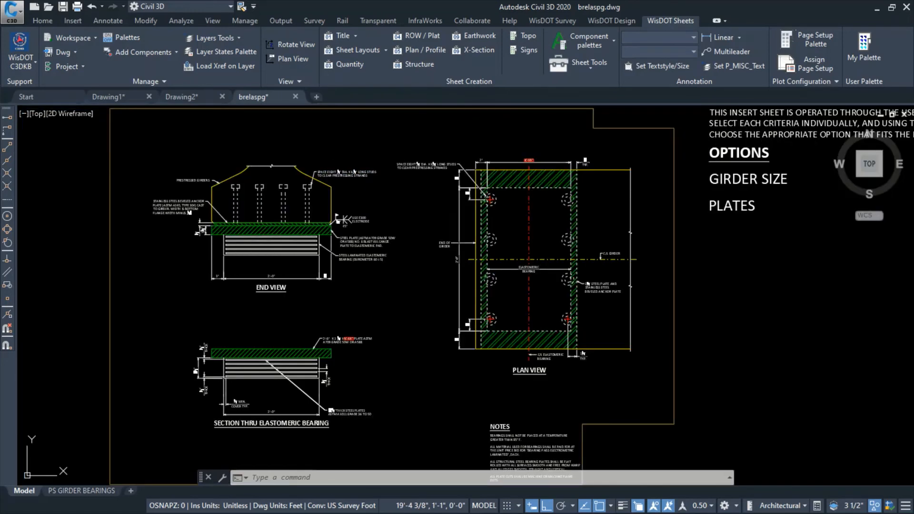
pyautogui.hotkey('ctrl', '1')
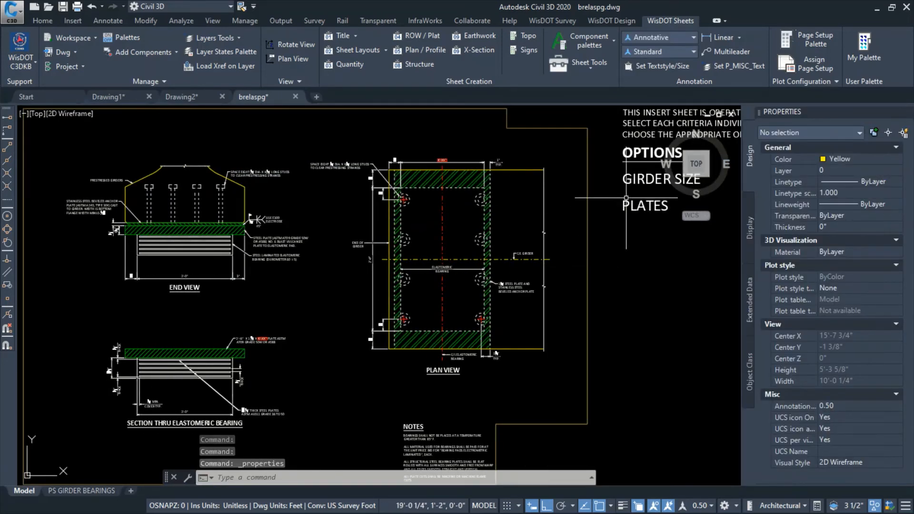
pyautogui.hotkey('ctrl', 'a')
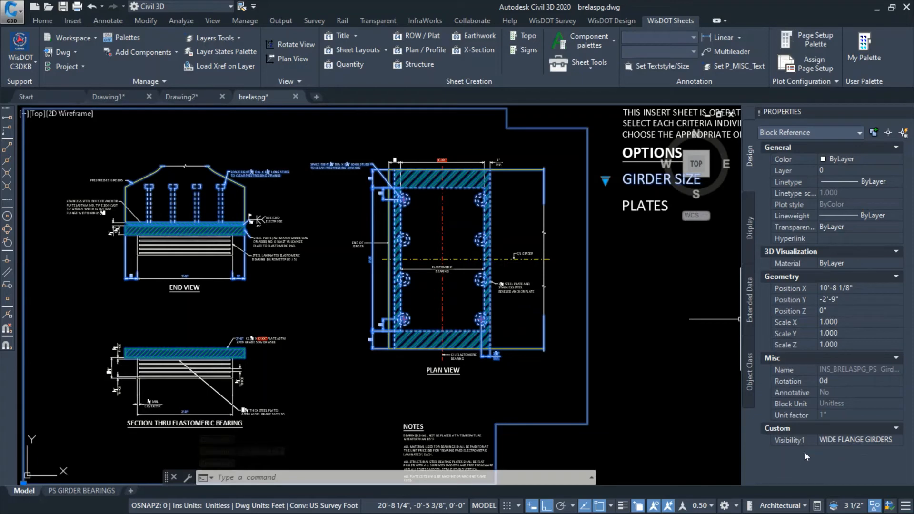
pyautogui.click(672, 347)
pyautogui.press('Escape')
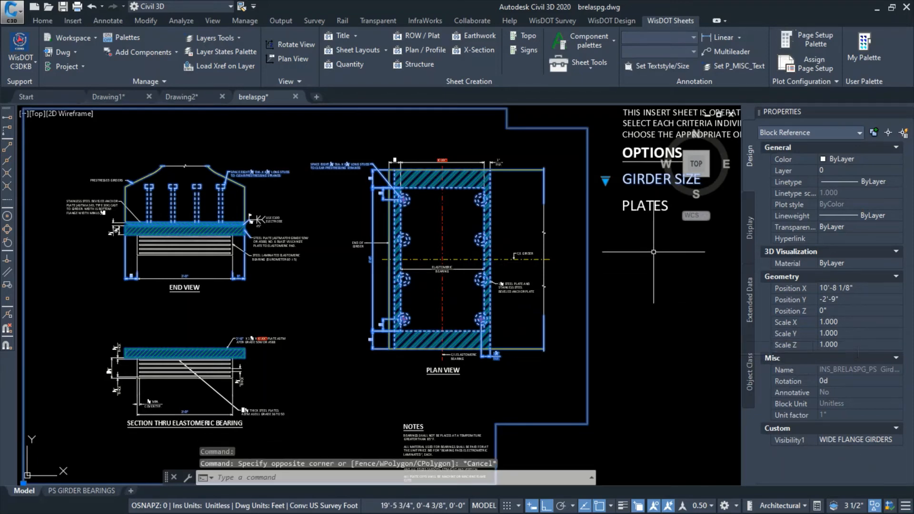
pyautogui.press('Escape')
pyautogui.click(639, 208)
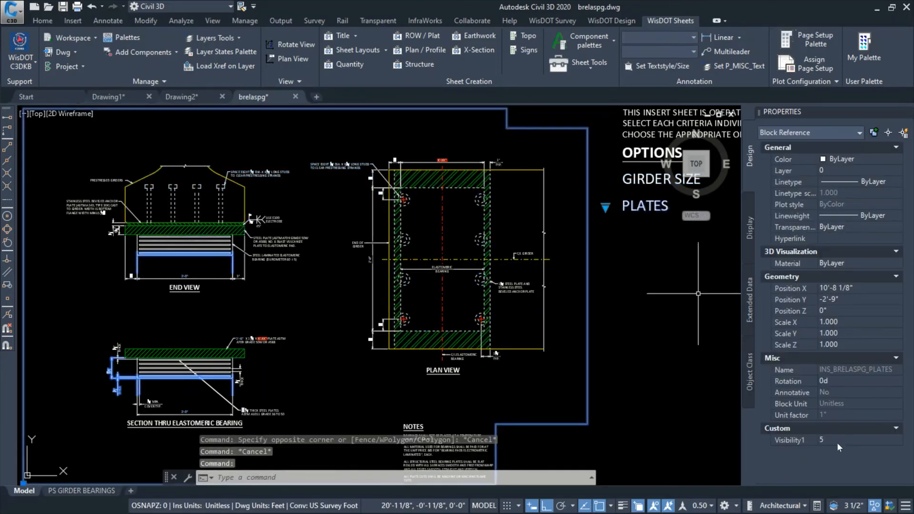
pyautogui.press('Escape')
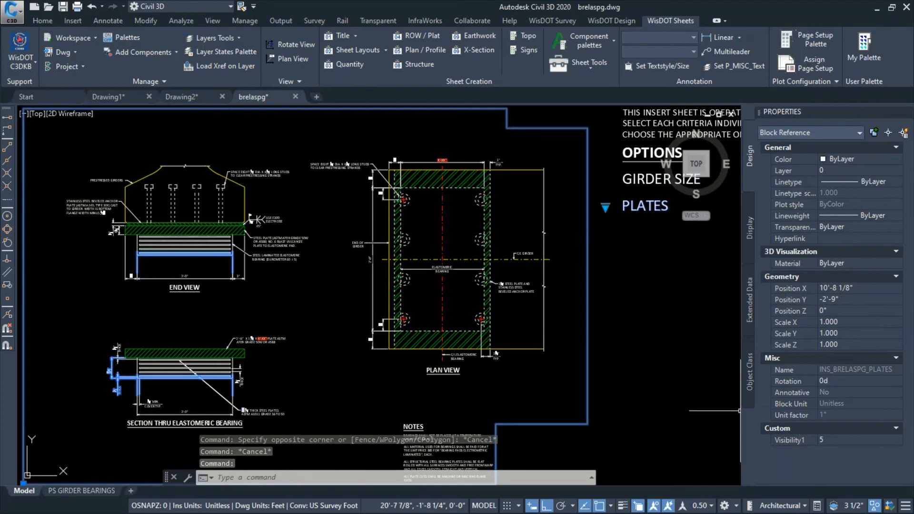
# Set the WDTH1 plate width attribute above the plan view to 1'-2"
pyautogui.scroll(-1, 504, 209)
pyautogui.scroll(1, 449, 176)
pyautogui.scroll(5, 482, 152)
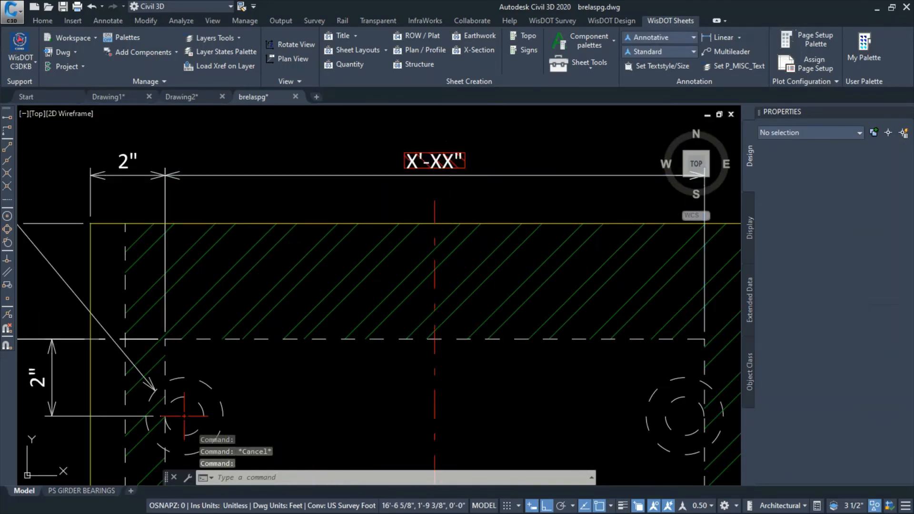
pyautogui.doubleClick(443, 186)
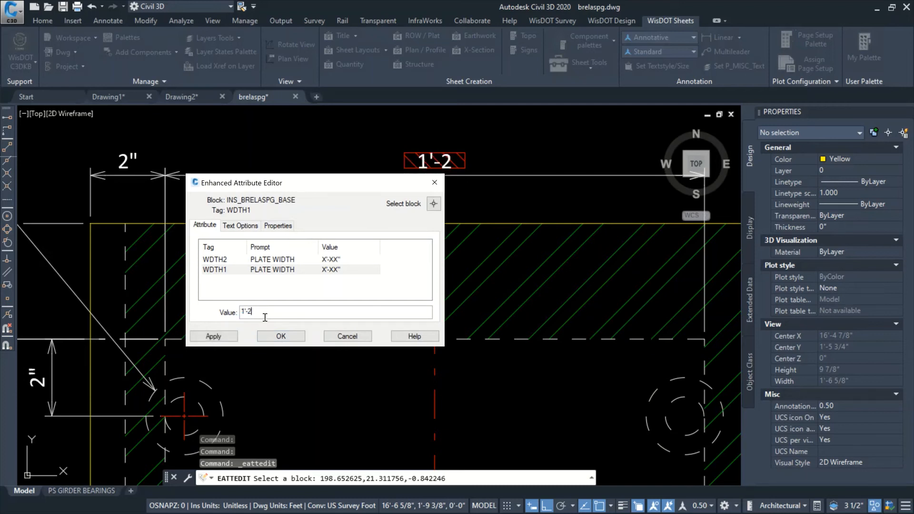
pyautogui.click(221, 336)
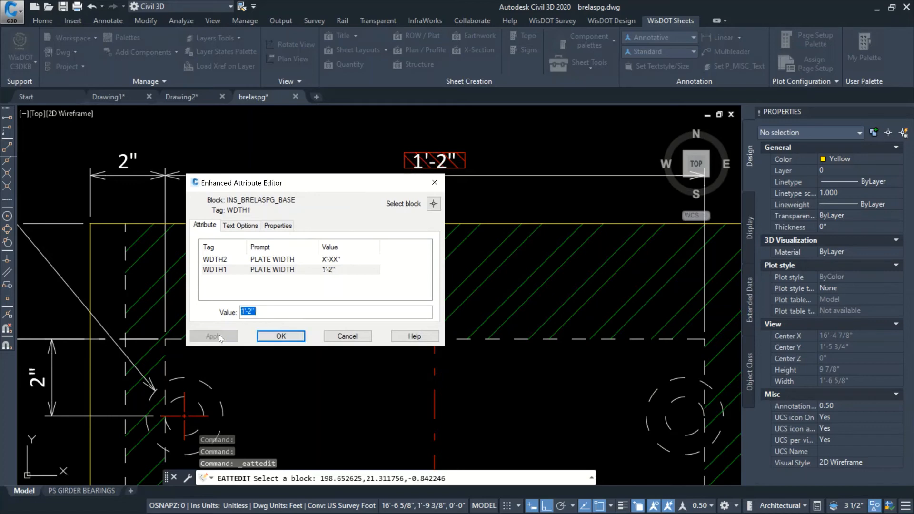
pyautogui.click(300, 334)
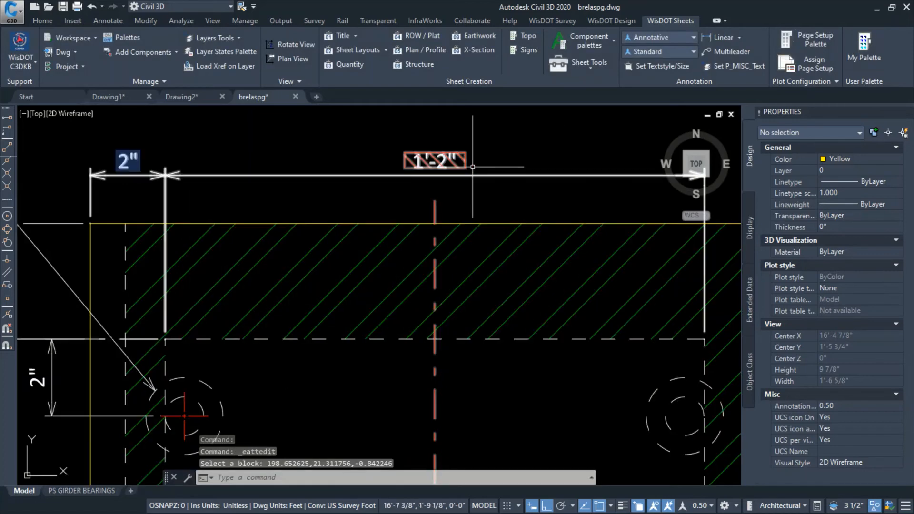
# Review the base block's WDTH1 and WDTH2 plate width attributes from the plan view, without editing them
pyautogui.scroll(-4, 440, 165)
pyautogui.scroll(4, 442, 169)
pyautogui.doubleClick(438, 162)
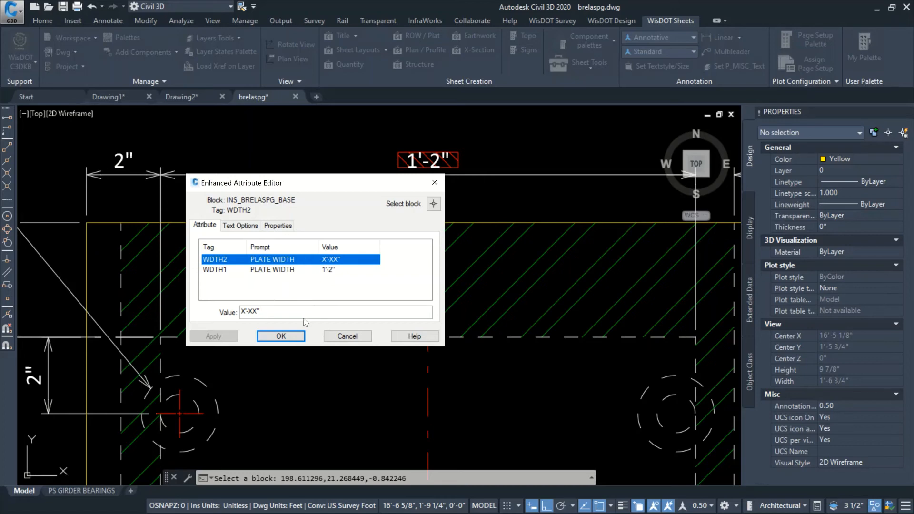
pyautogui.click(336, 337)
# Set the WDTH2 plate width attribute in the elastomeric bearing section's steel plate callout to 1'-2"
pyautogui.scroll(-6, 327, 316)
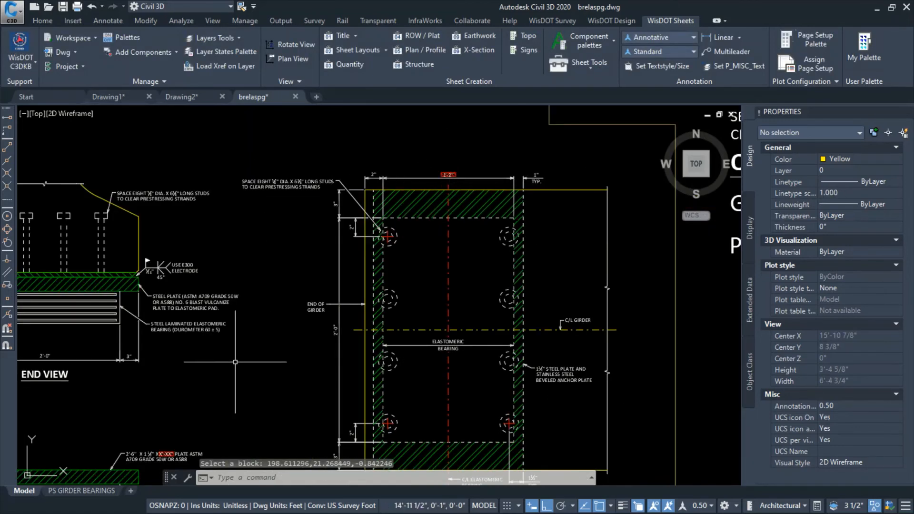
pyautogui.moveTo(218, 349)
pyautogui.mouseDown(button='middle')
pyautogui.moveTo(347, 200)
pyautogui.moveTo(385, 172)
pyautogui.mouseUp(button='middle')
pyautogui.scroll(6, 305, 293)
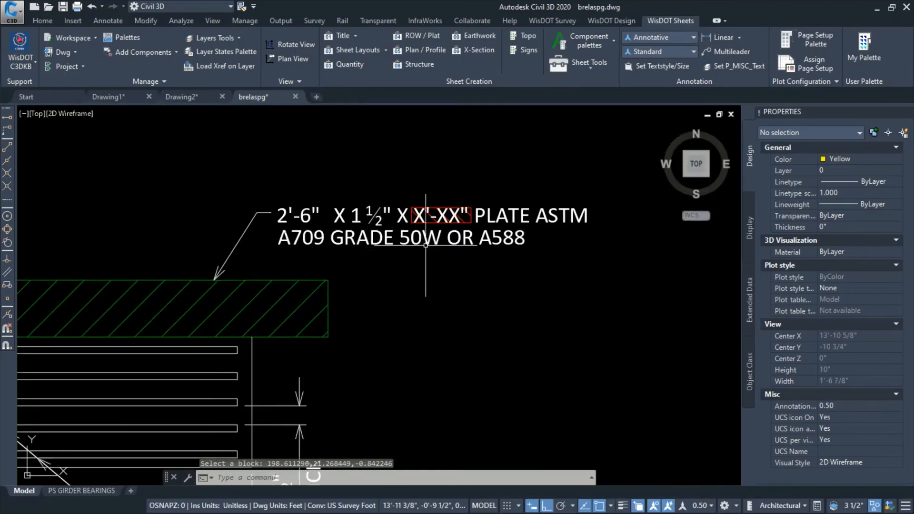
pyautogui.scroll(2, 426, 244)
pyautogui.click(454, 200)
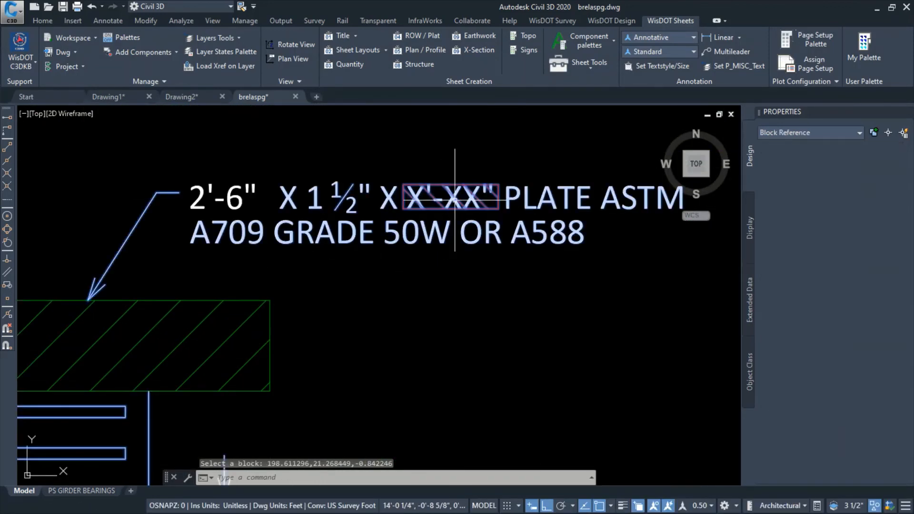
pyautogui.doubleClick(435, 195)
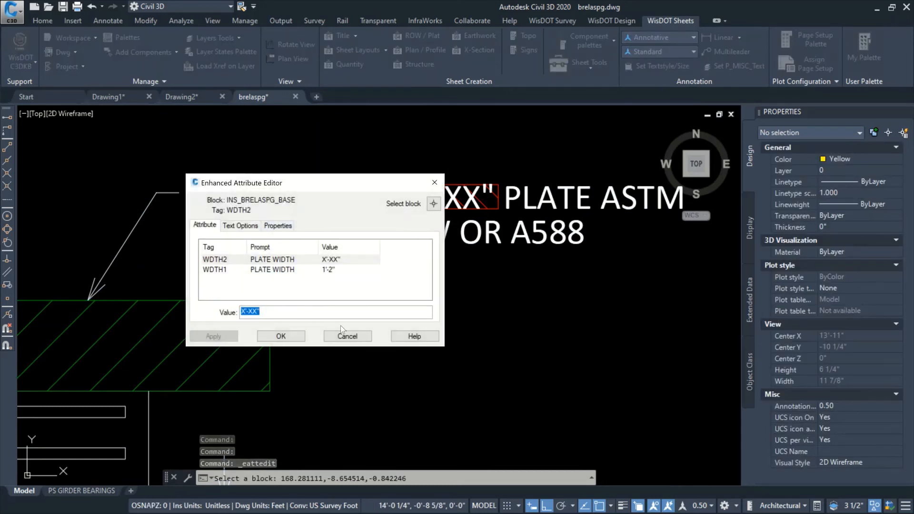
pyautogui.write('1\'-2"')
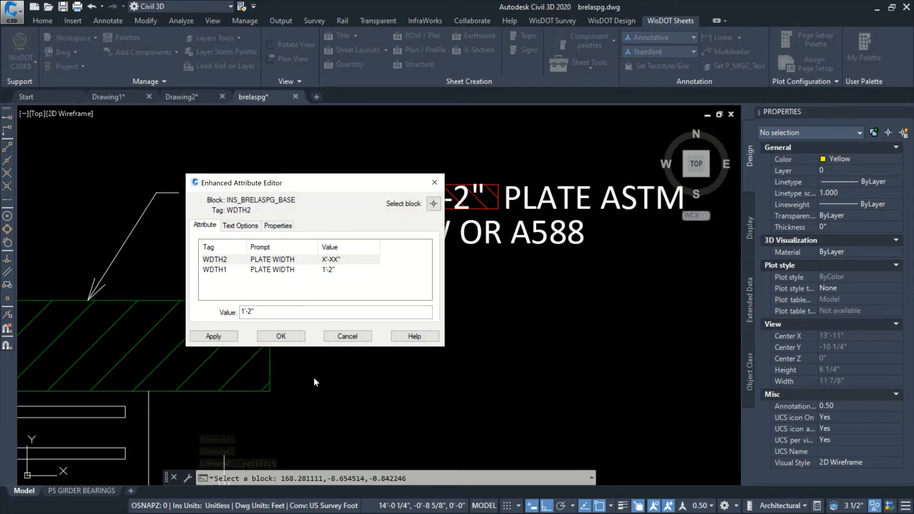
pyautogui.click(281, 336)
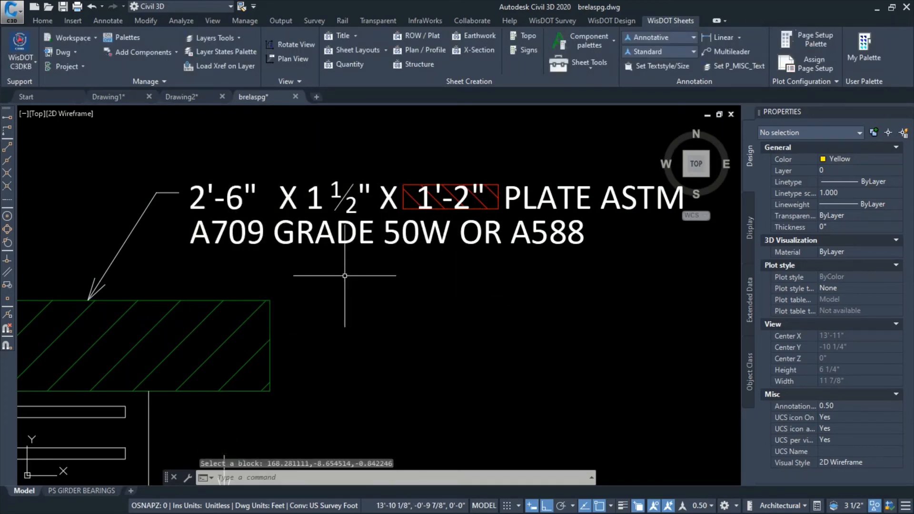
# Freeze the B_ANNO_DESIGN_NOTES layer in the bearing drawing
pyautogui.scroll(-10, 429, 295)
pyautogui.moveTo(454, 300)
pyautogui.mouseDown(button='middle')
pyautogui.moveTo(405, 340)
pyautogui.moveTo(389, 332)
pyautogui.mouseUp(button='middle')
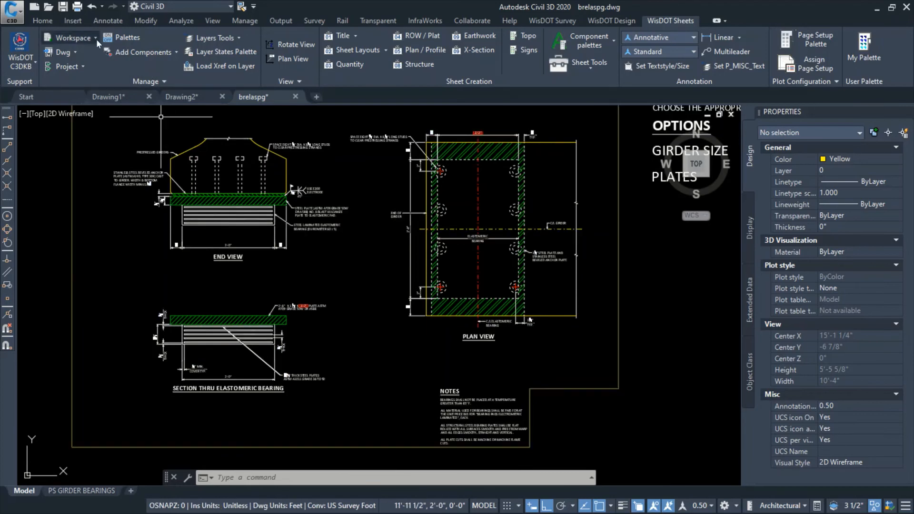
pyautogui.click(46, 20)
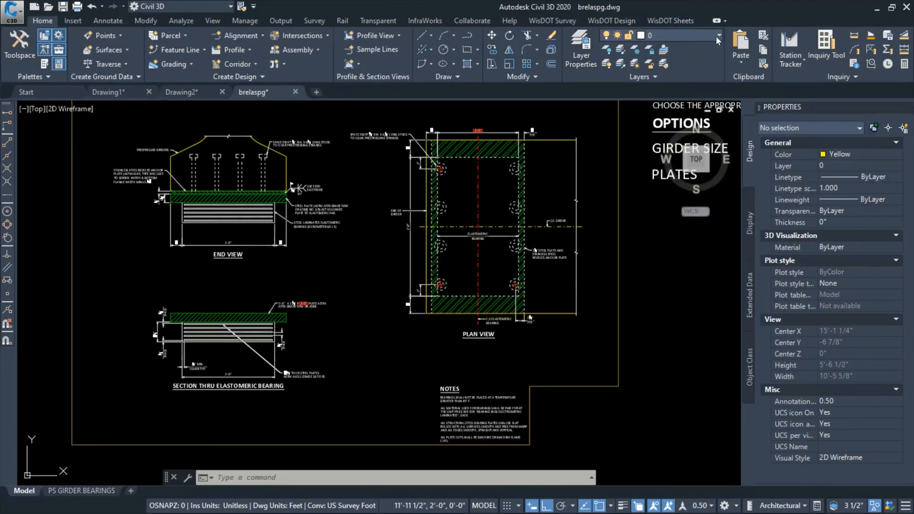
pyautogui.click(717, 36)
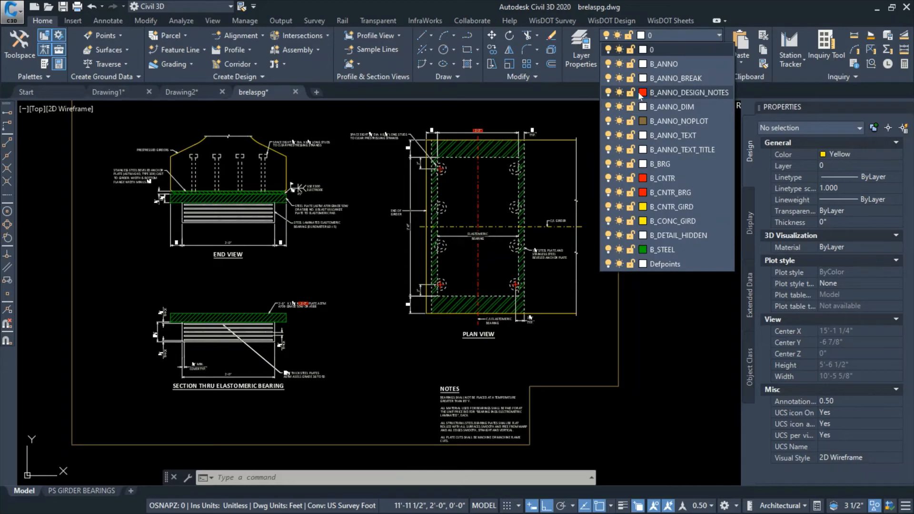
pyautogui.click(619, 93)
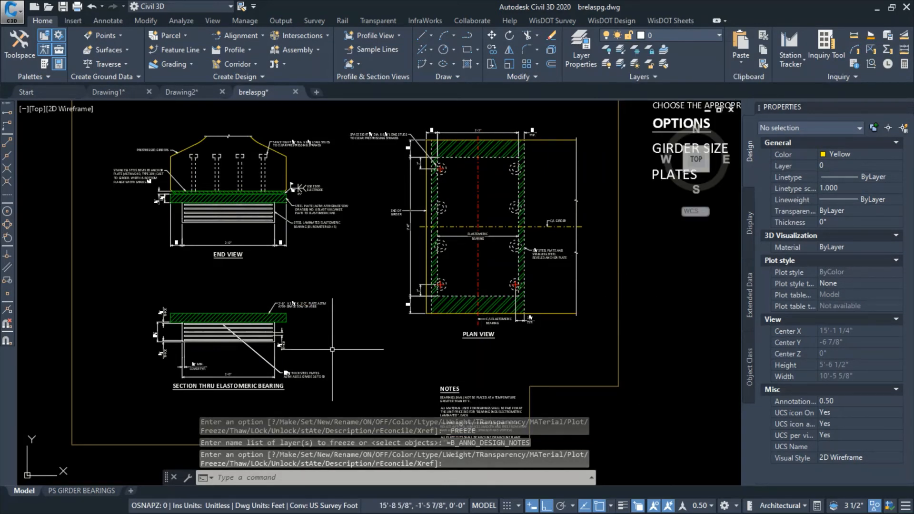
# Open the PS GIRDER BEARINGS layout and check the plate callout and the whole sheet
pyautogui.click(77, 491)
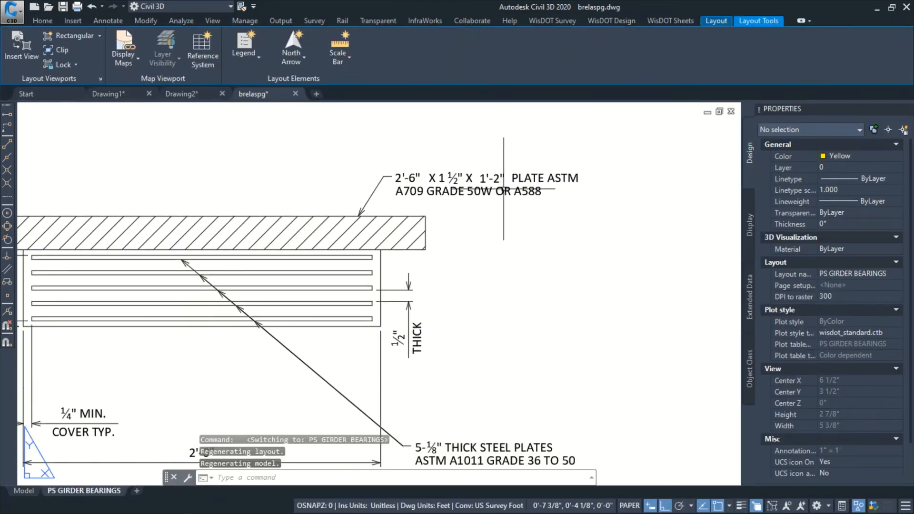
pyautogui.scroll(-1, 416, 230)
pyautogui.scroll(-1, 490, 226)
pyautogui.moveTo(481, 222); pyautogui.dragTo(363, 314, button='middle')
pyautogui.moveTo(403, 258); pyautogui.dragTo(397, 280, button='middle')
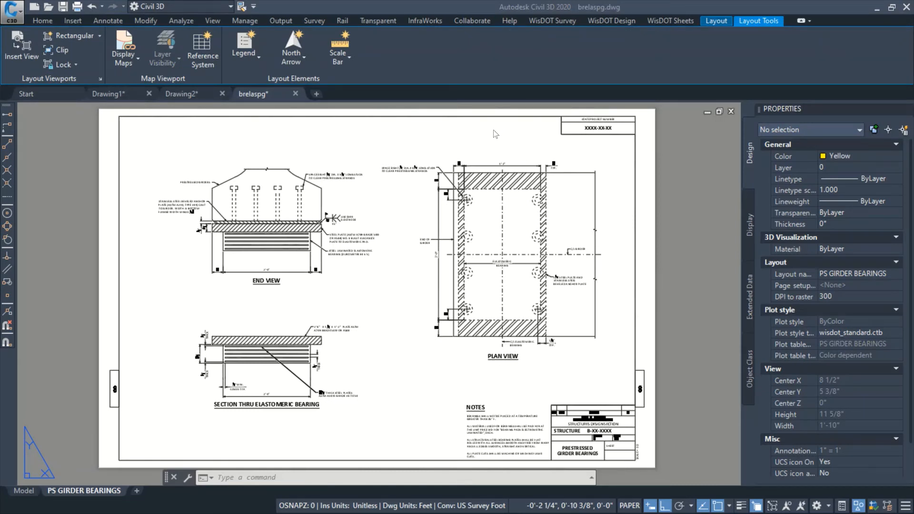
# Switch to the Drawing2 drawing and open its model space
pyautogui.moveTo(183, 94)
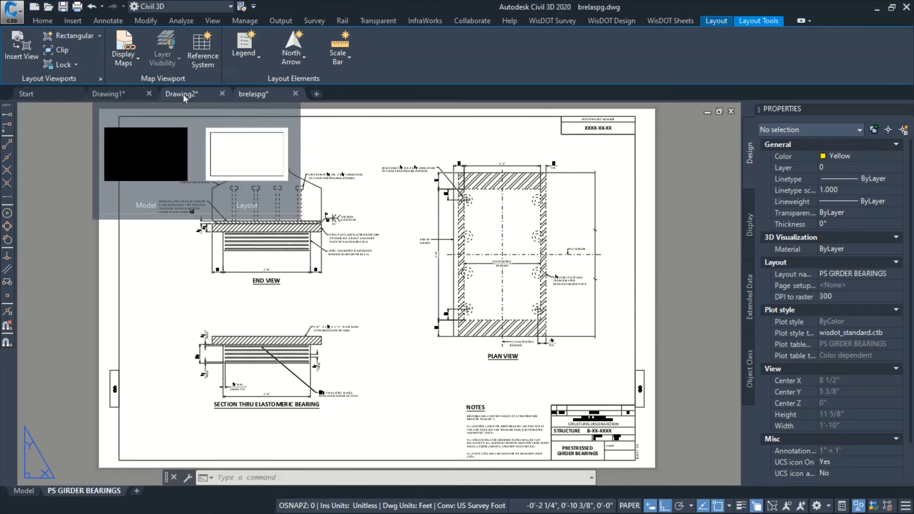
pyautogui.click(183, 95)
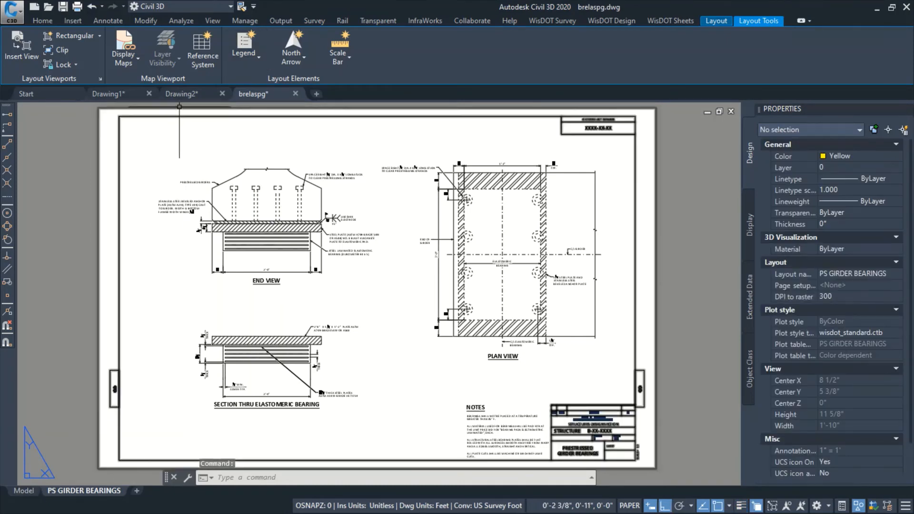
pyautogui.click(193, 95)
pyautogui.click(23, 492)
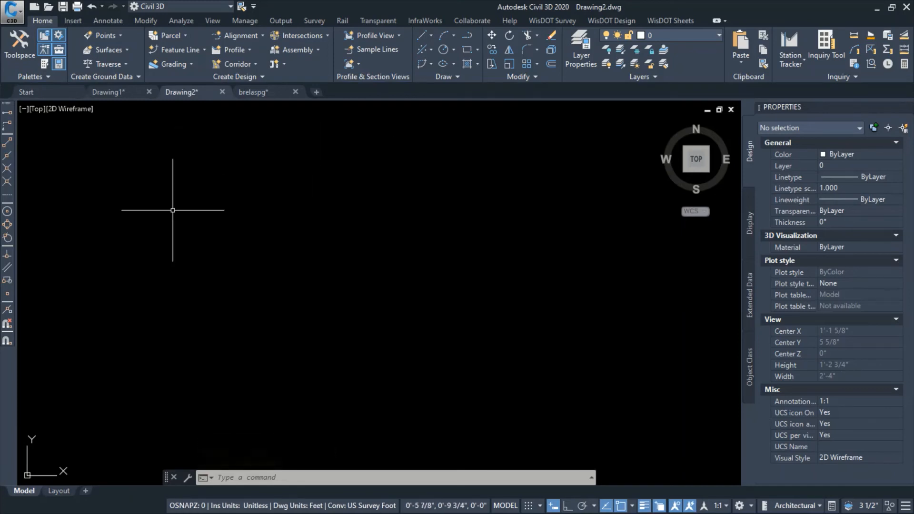
# Import the SS42 layout into the drawing from the SS42.dwg file in the Downloads folder
pyautogui.rightClick(56, 492)
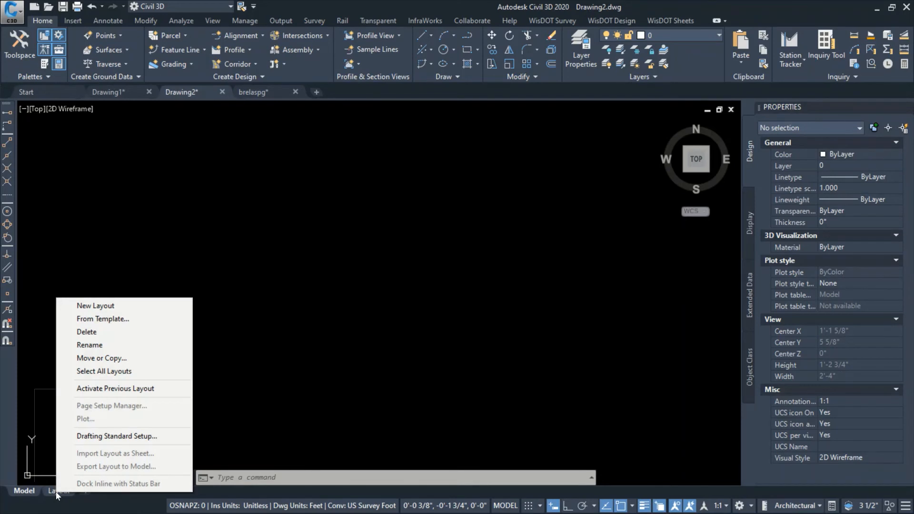
pyautogui.click(110, 319)
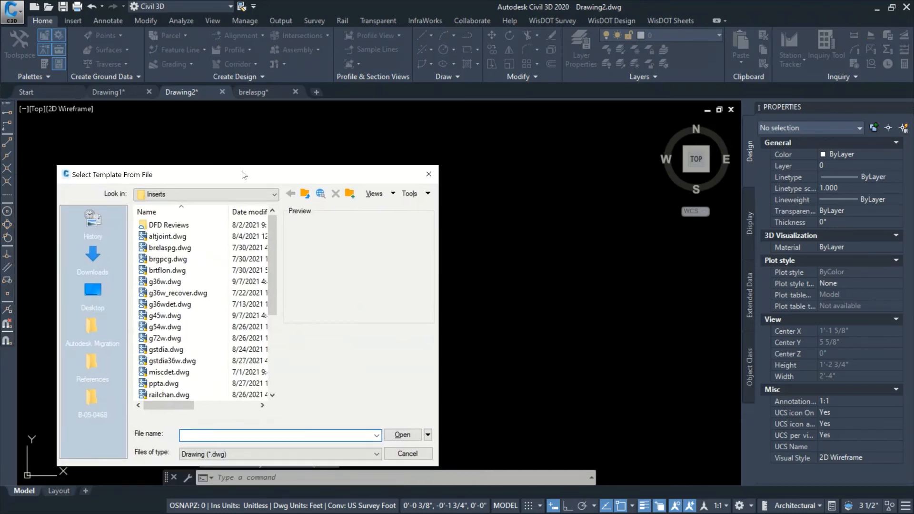
pyautogui.click(178, 218)
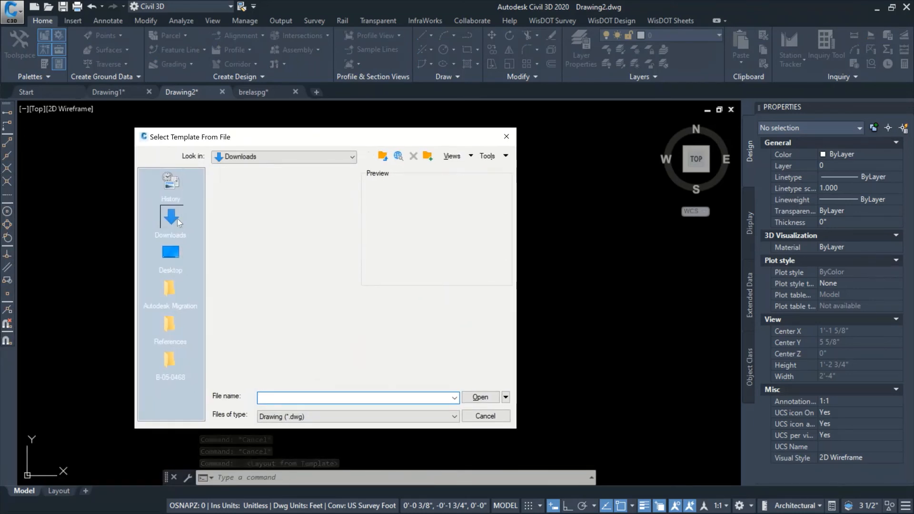
pyautogui.click(241, 223)
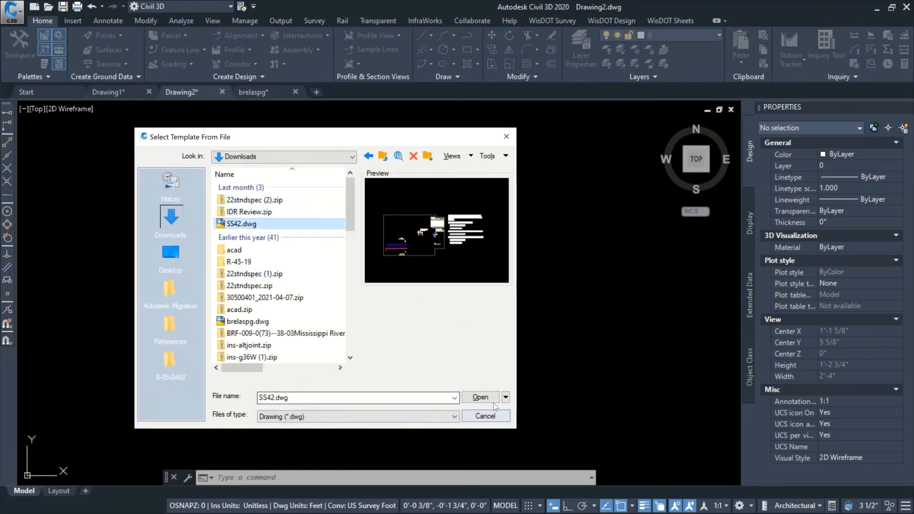
pyautogui.click(480, 398)
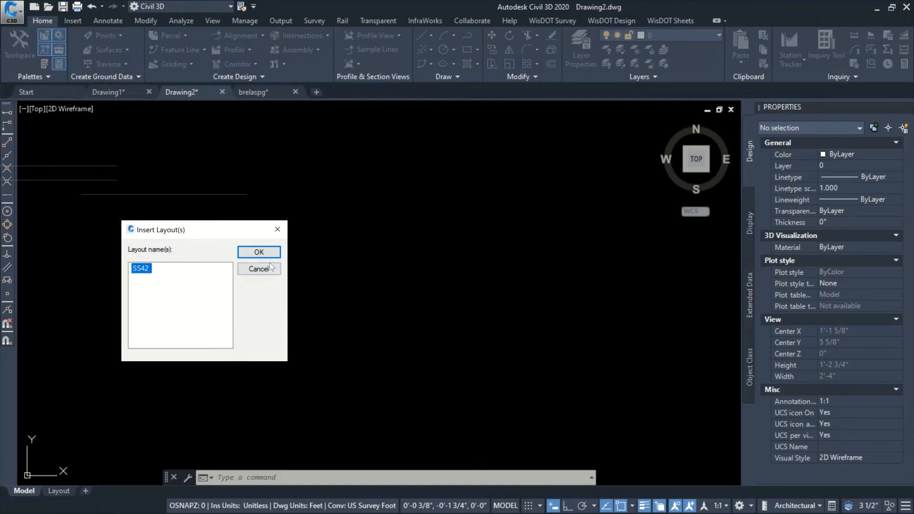
pyautogui.click(259, 252)
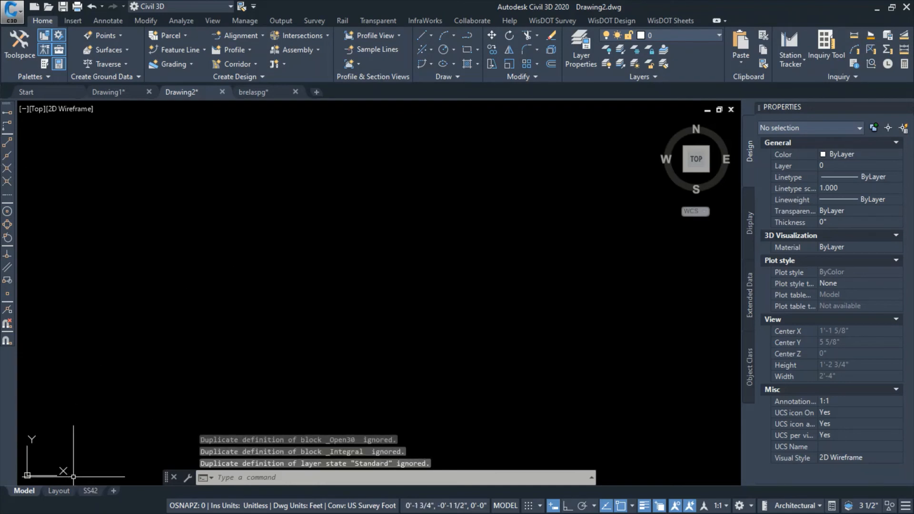
# Open the SS42 layout, check its title block and sheet border, and return to model space
pyautogui.click(90, 491)
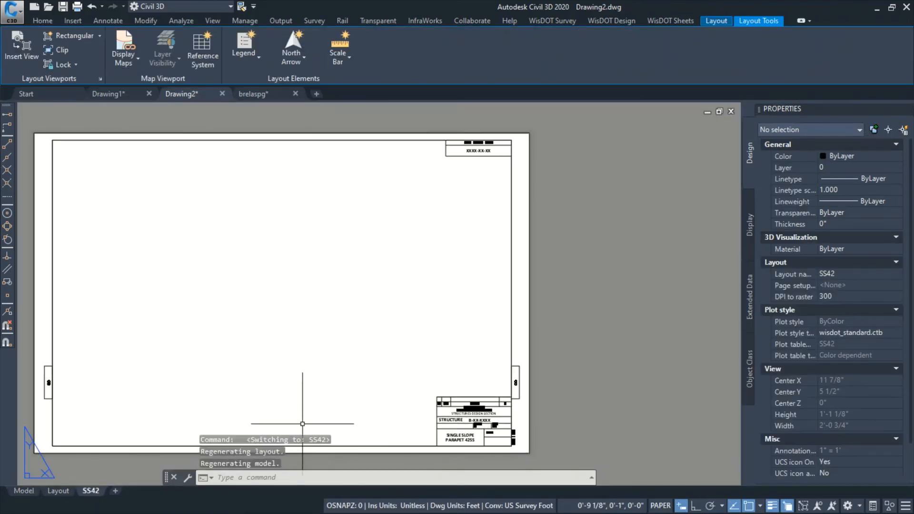
pyautogui.scroll(6, 472, 419)
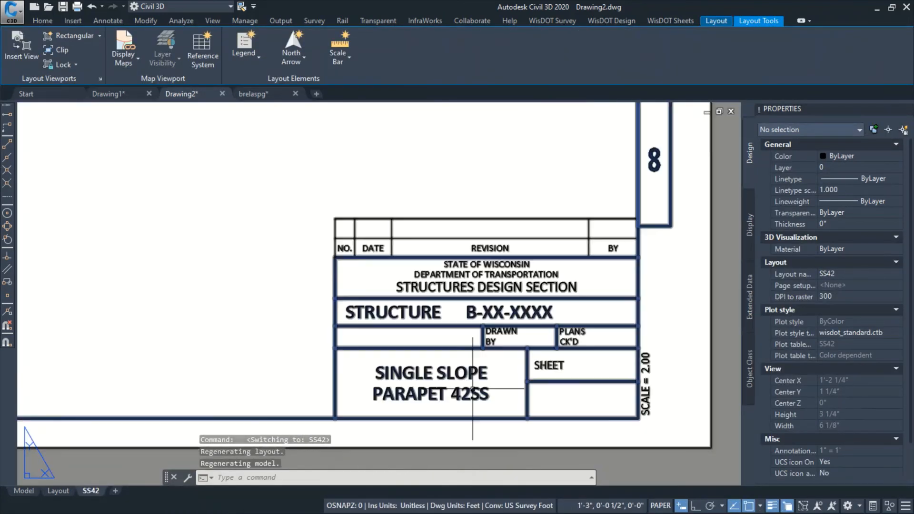
pyautogui.scroll(-8, 473, 389)
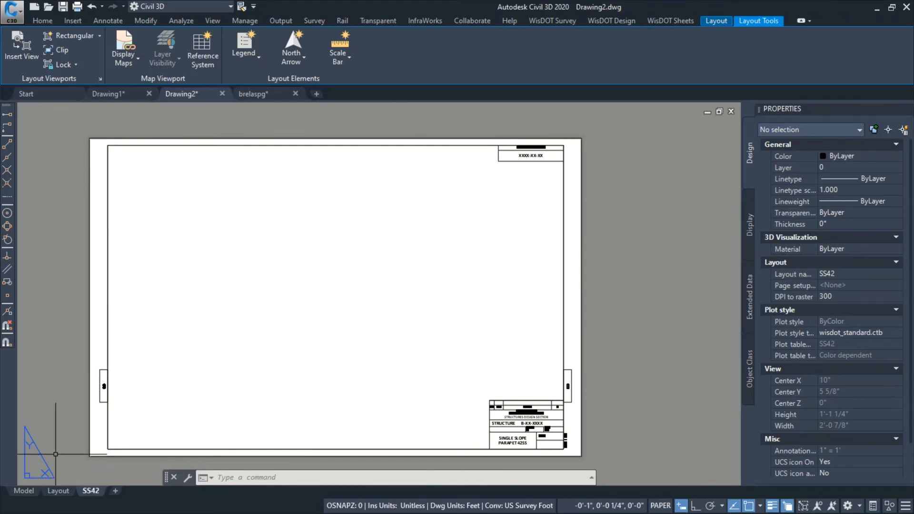
pyautogui.click(23, 491)
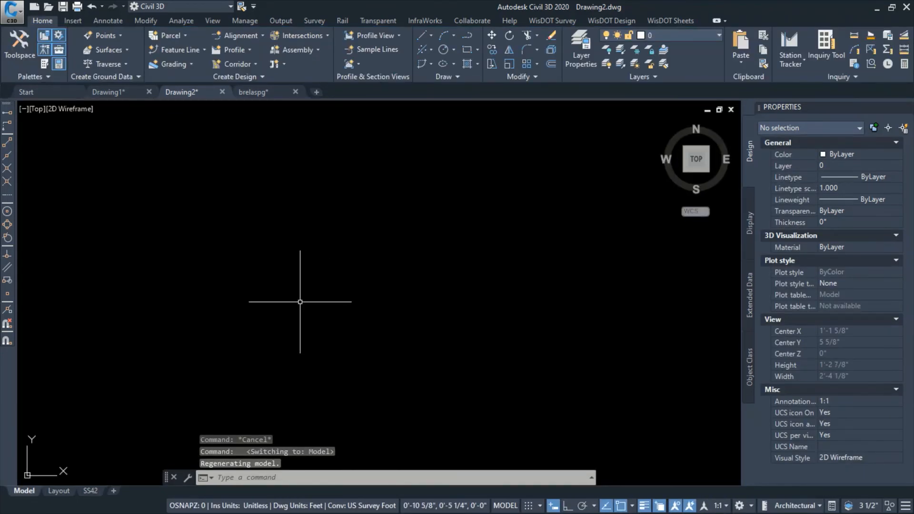
pyautogui.click(274, 287)
pyautogui.press('Escape')
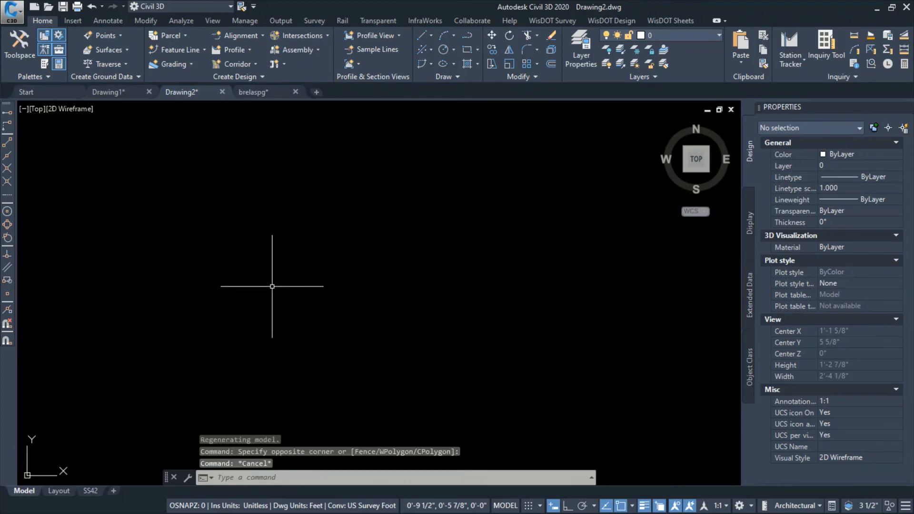
# Attach SS42.dwg from Downloads as an overlay external reference with relative path, scale 1.00 and insertion point 0,0,0
pyautogui.press('Return')
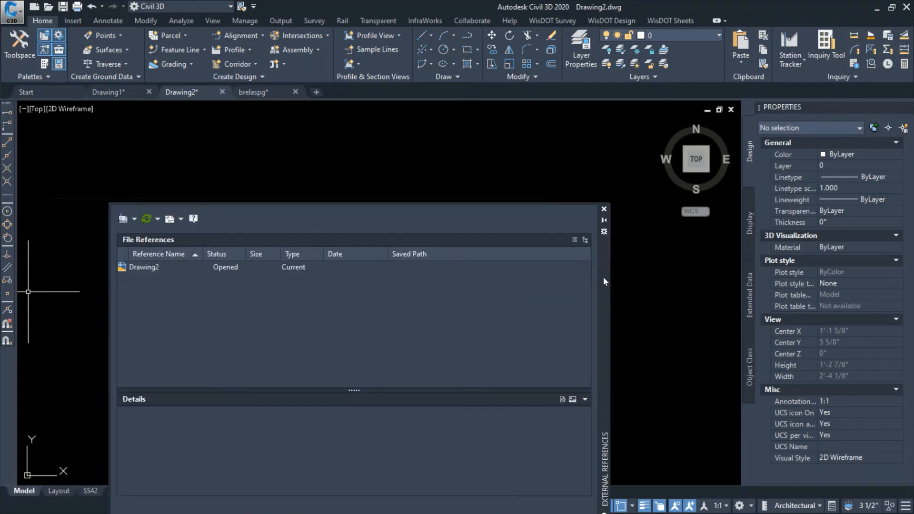
pyautogui.moveTo(604, 278); pyautogui.dragTo(692, 159)
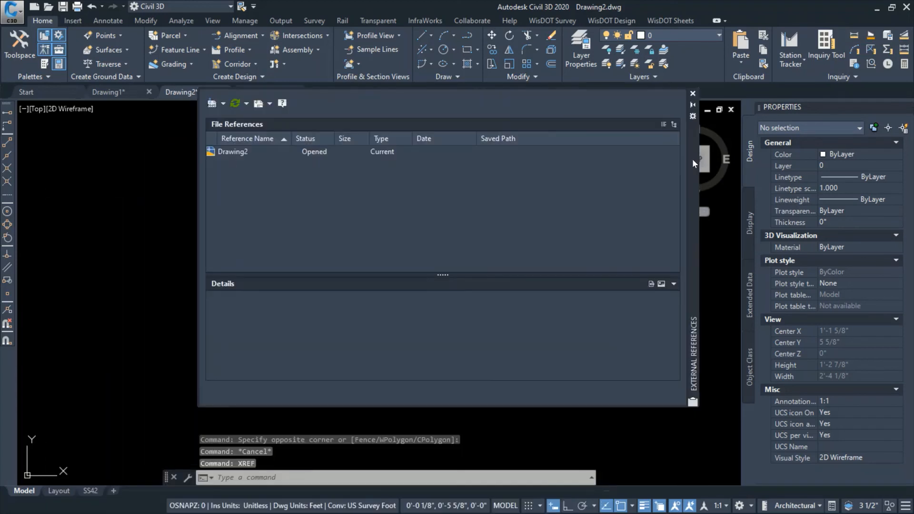
pyautogui.click(214, 104)
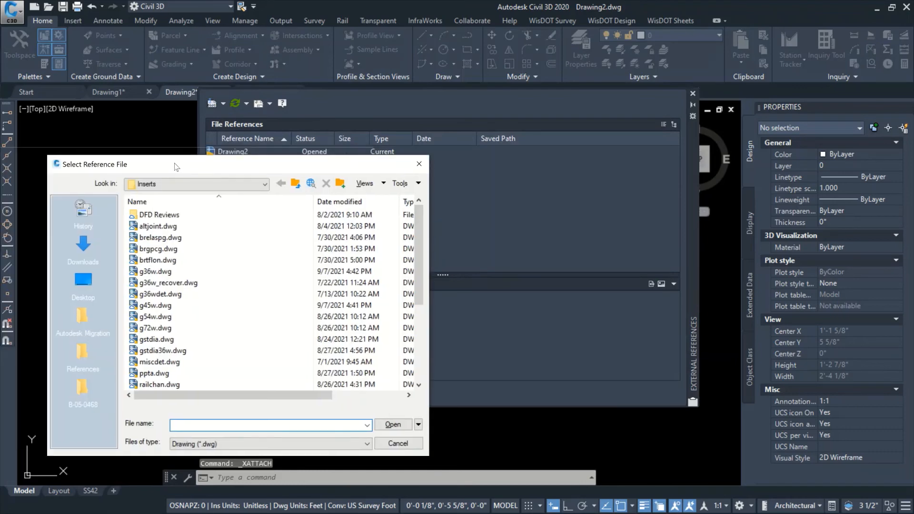
pyautogui.click(97, 248)
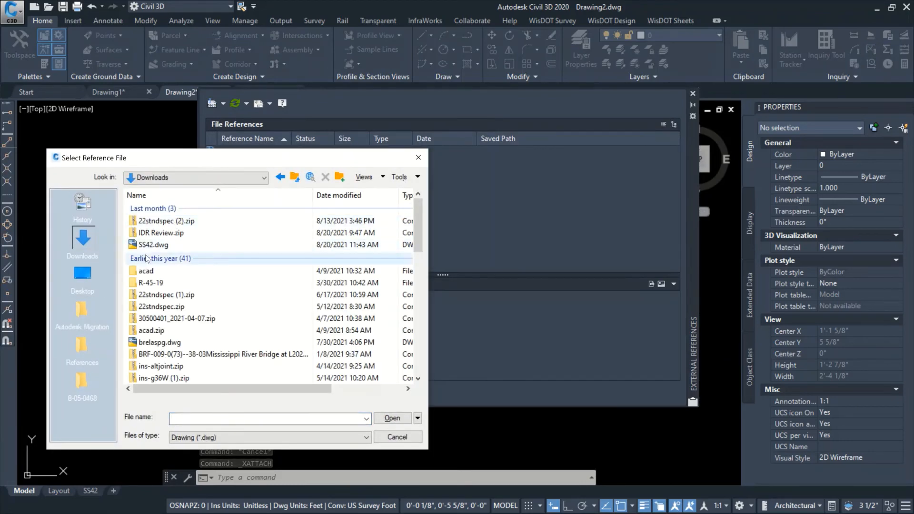
pyautogui.click(158, 247)
pyautogui.click(393, 418)
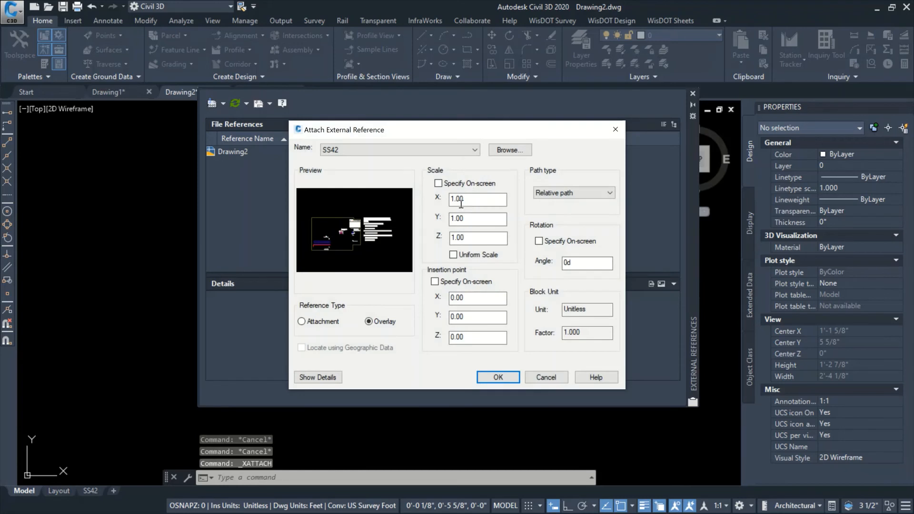
pyautogui.click(499, 378)
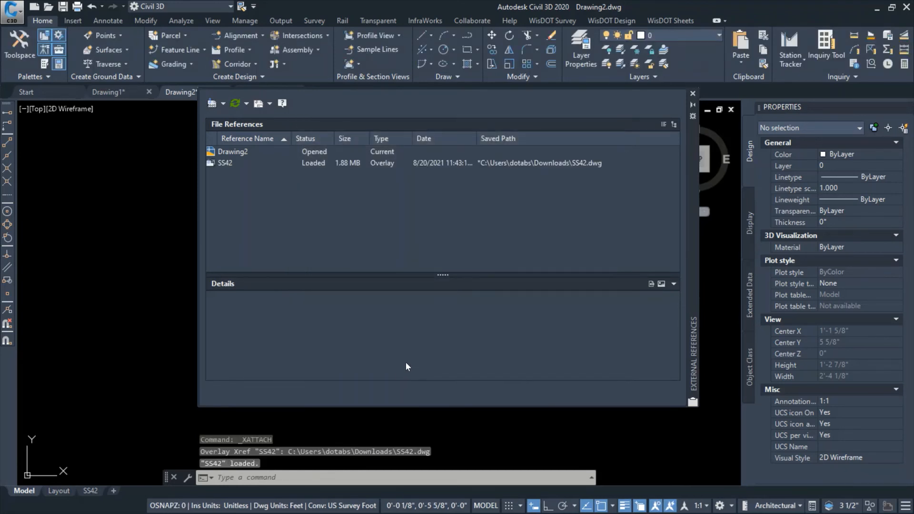
pyautogui.click(693, 94)
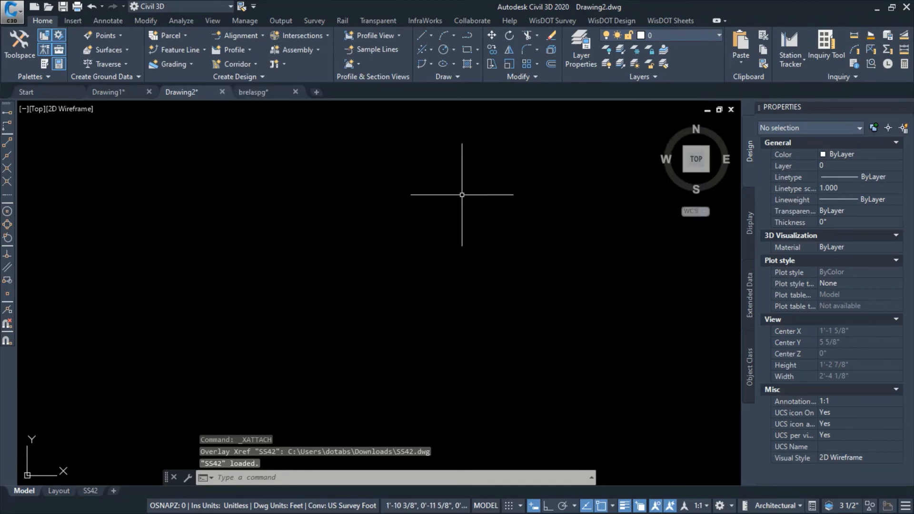
# Zoom to the drawing extents and look over the attached SS42 insert sheet and its options list
pyautogui.click(358, 246)
pyautogui.write('ZE')
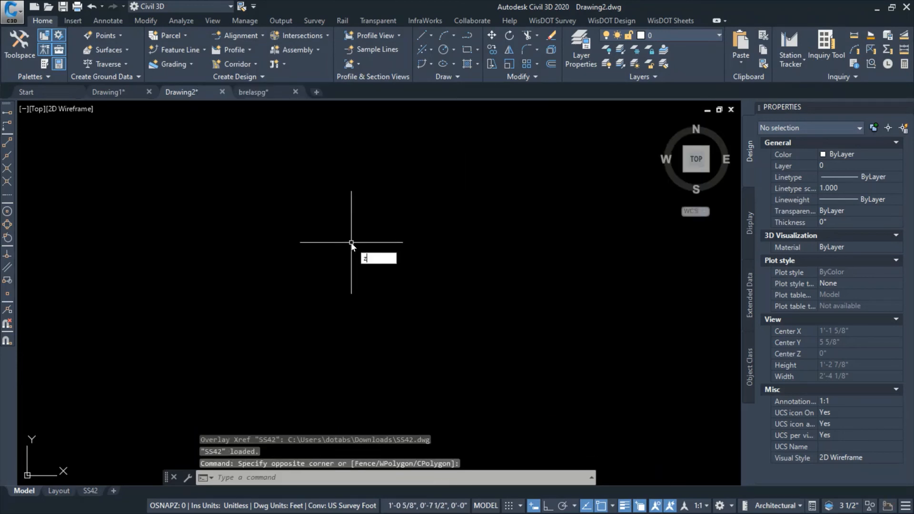
pyautogui.press('Return')
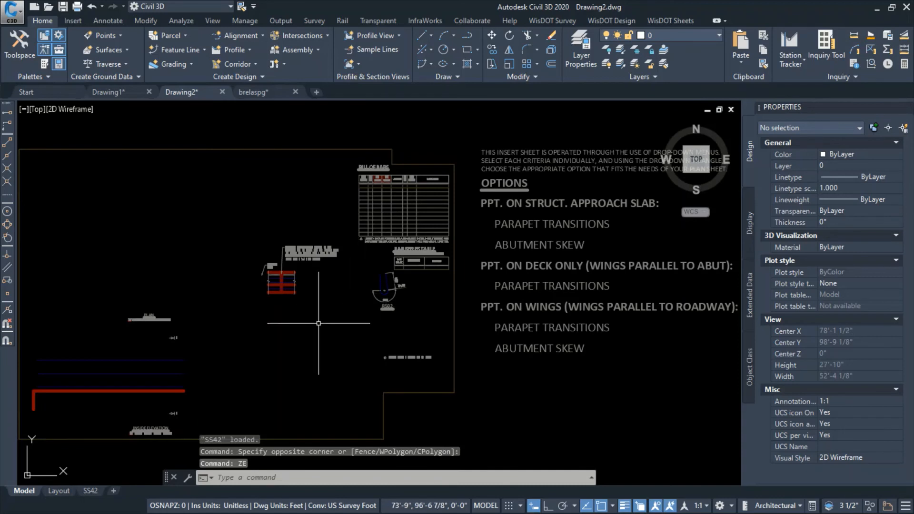
pyautogui.scroll(-2, 328, 314)
pyautogui.moveTo(328, 314); pyautogui.dragTo(341, 294, button='middle')
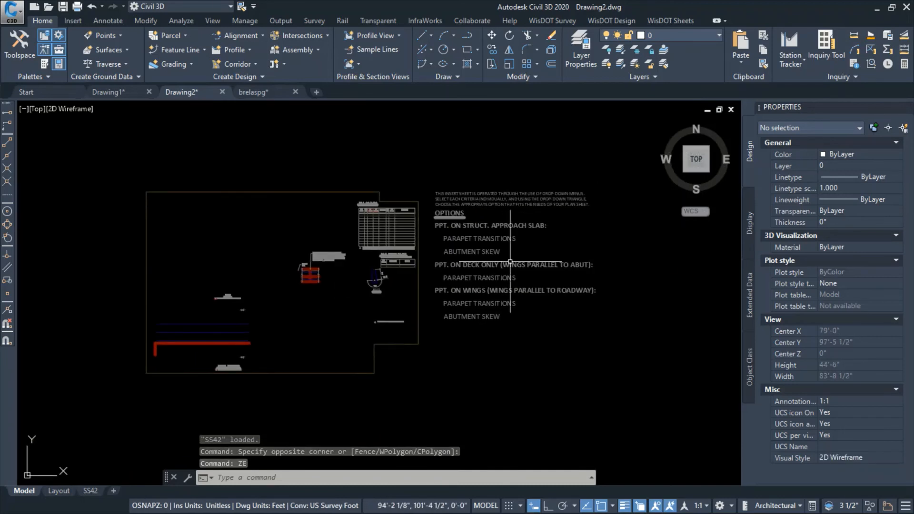
pyautogui.click(481, 267)
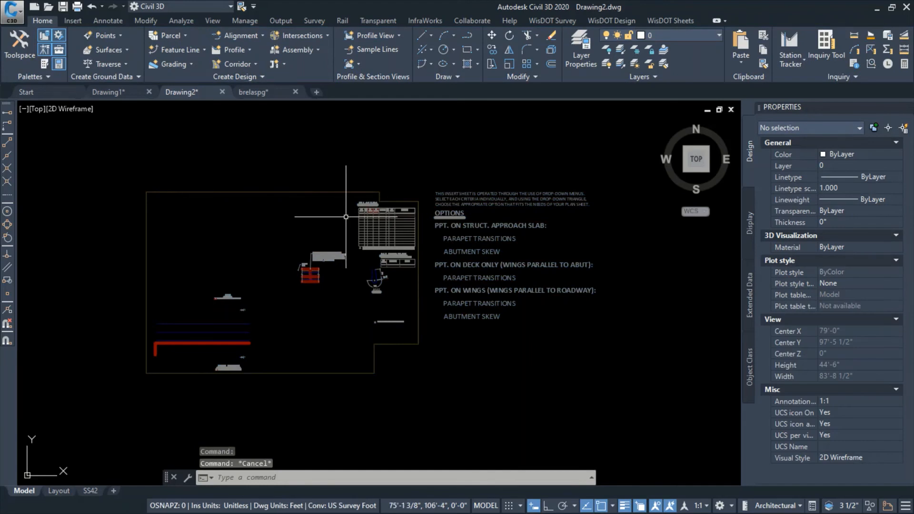
# Bind the SS42 external reference into the drawing using the Bind type
pyautogui.write('xref')
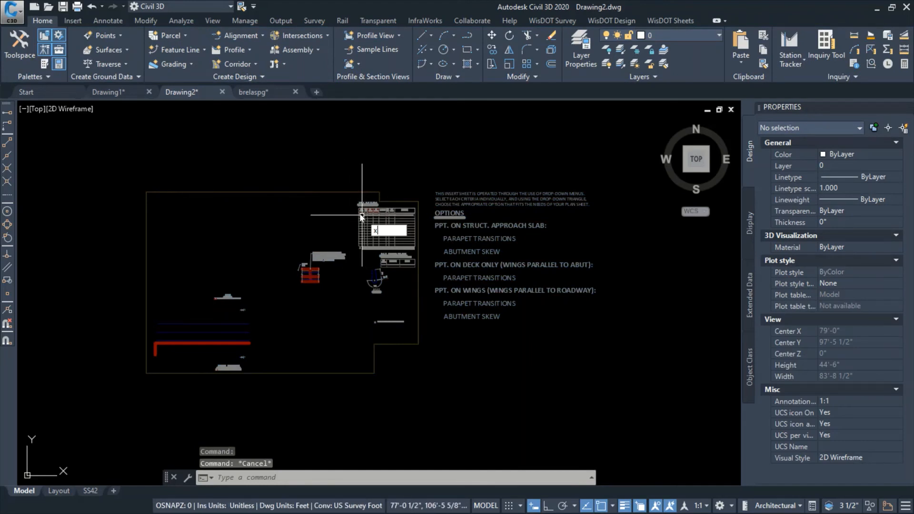
pyautogui.press('Return')
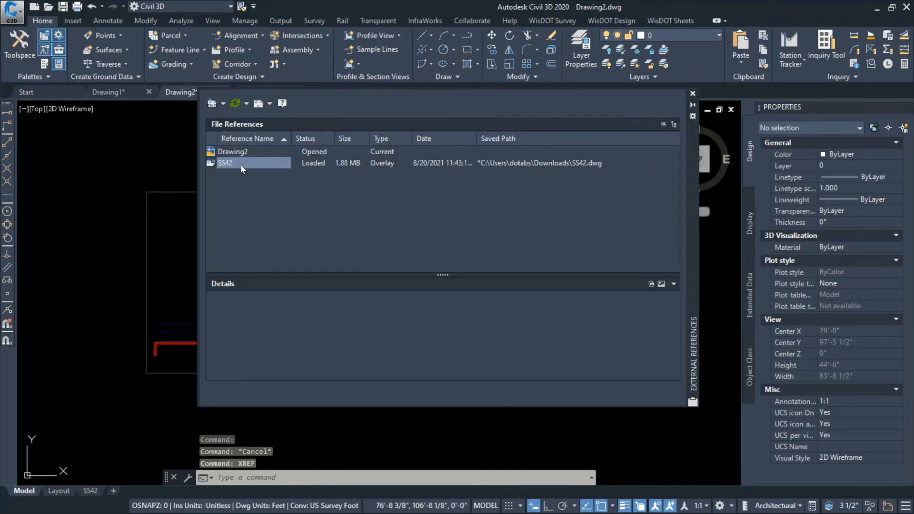
pyautogui.rightClick(243, 170)
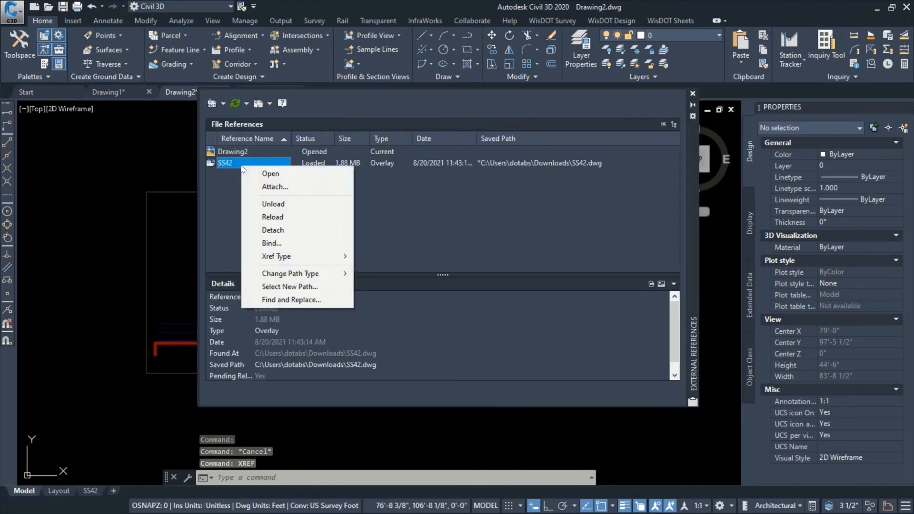
pyautogui.click(287, 244)
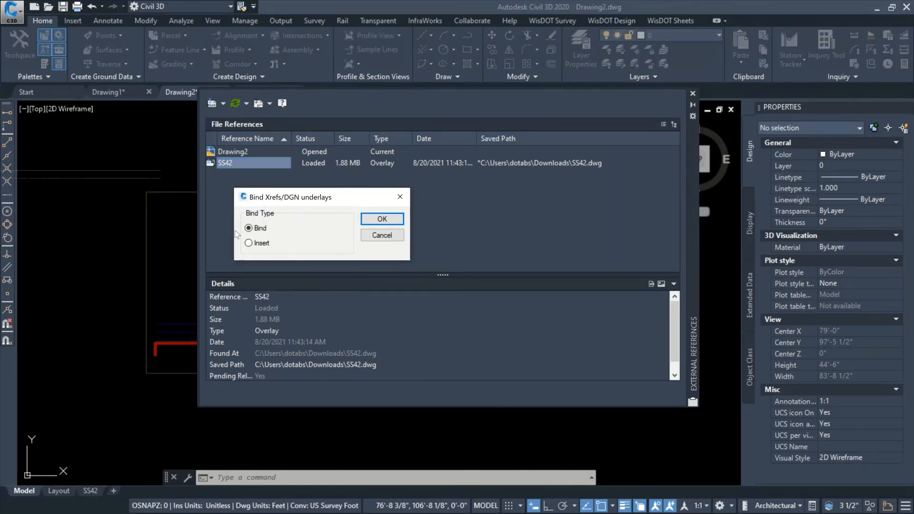
pyautogui.click(370, 221)
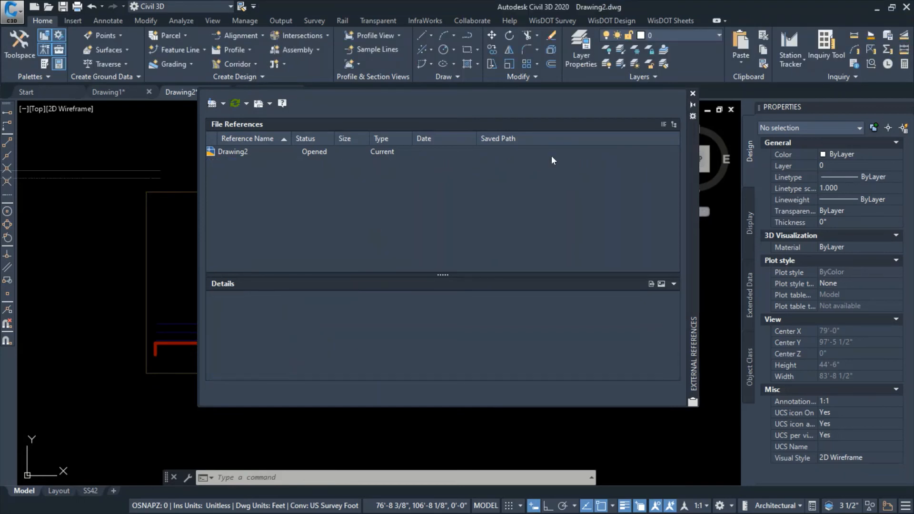
pyautogui.click(693, 94)
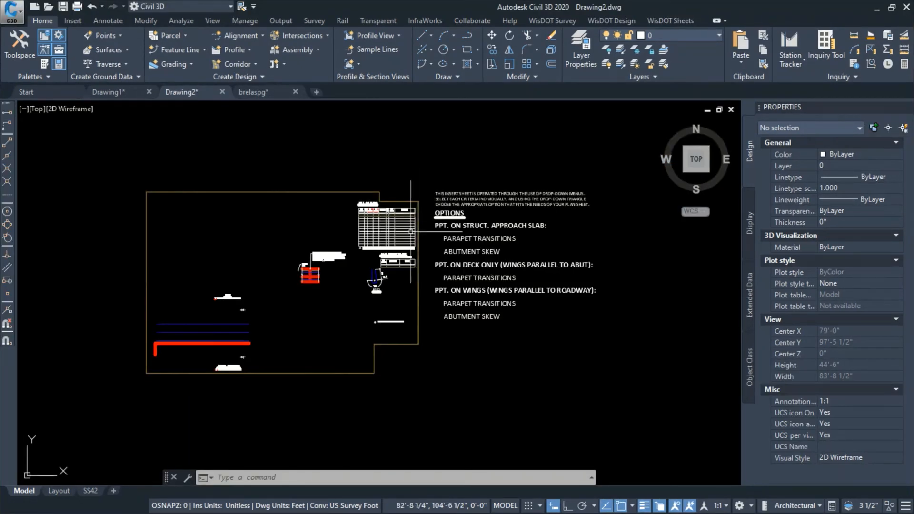
# Explode the bound SS42 block reference and check that its option texts and base block are selectable separately
pyautogui.click(392, 236)
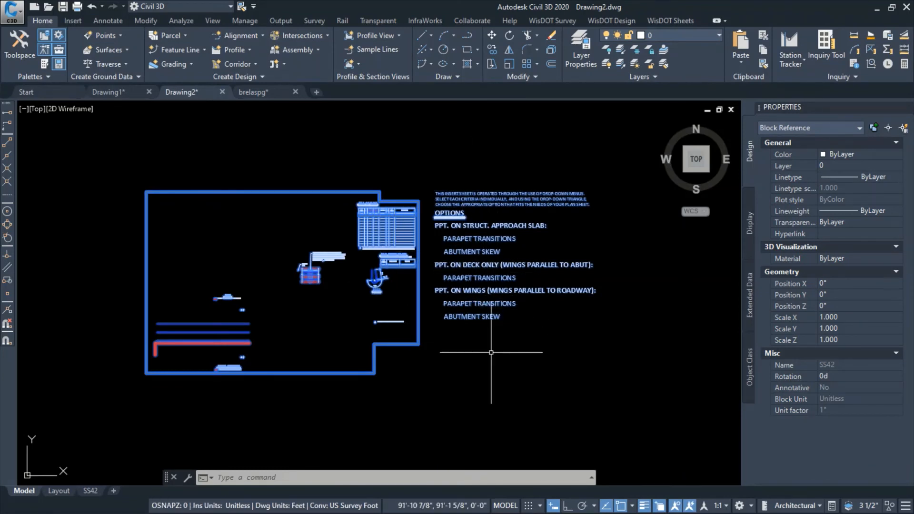
pyautogui.press('Return')
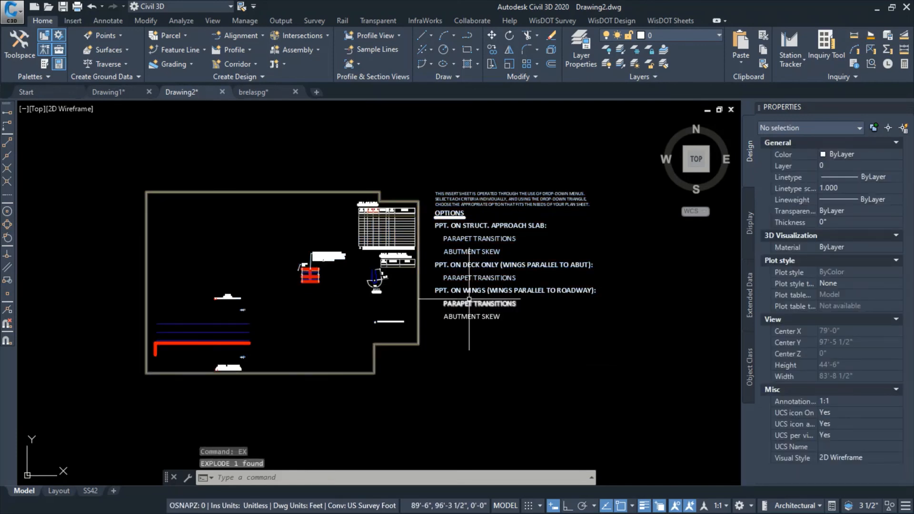
pyautogui.click(465, 272)
pyautogui.press('Escape')
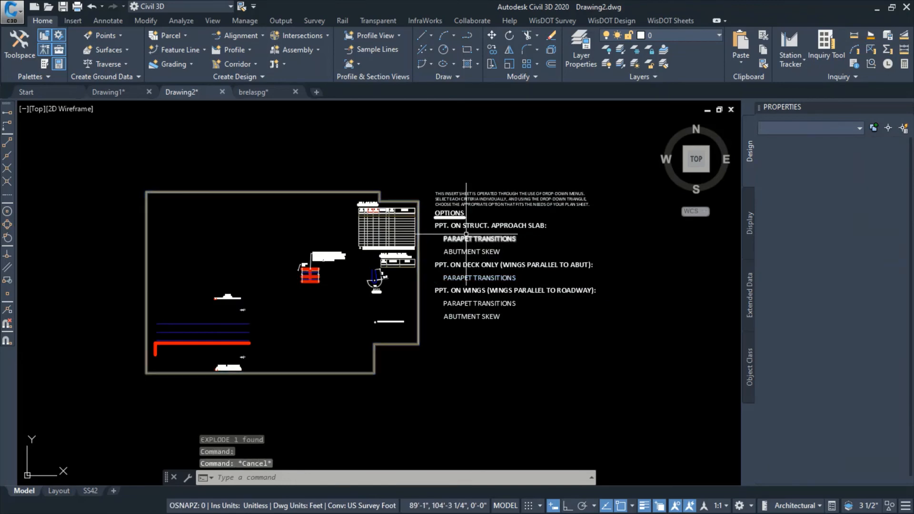
pyautogui.click(463, 224)
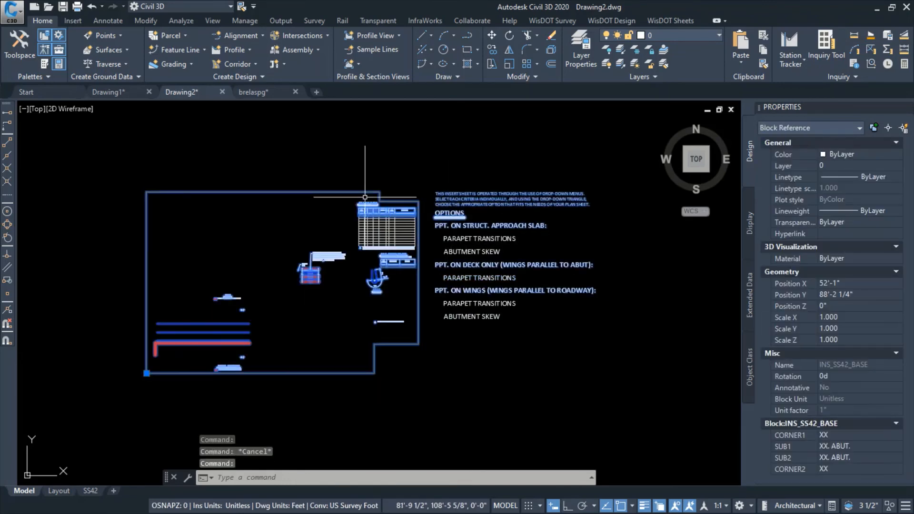
pyautogui.press('Escape')
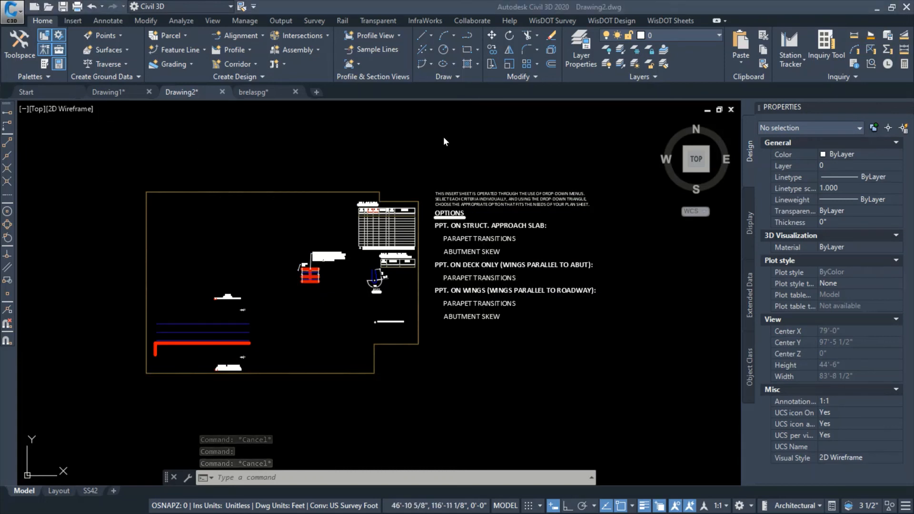
# Set the abutment skew option under "PPT. on wings (wings parallel to roadway)" to A1 ABUT. RHF SKEW
pyautogui.click(472, 6)
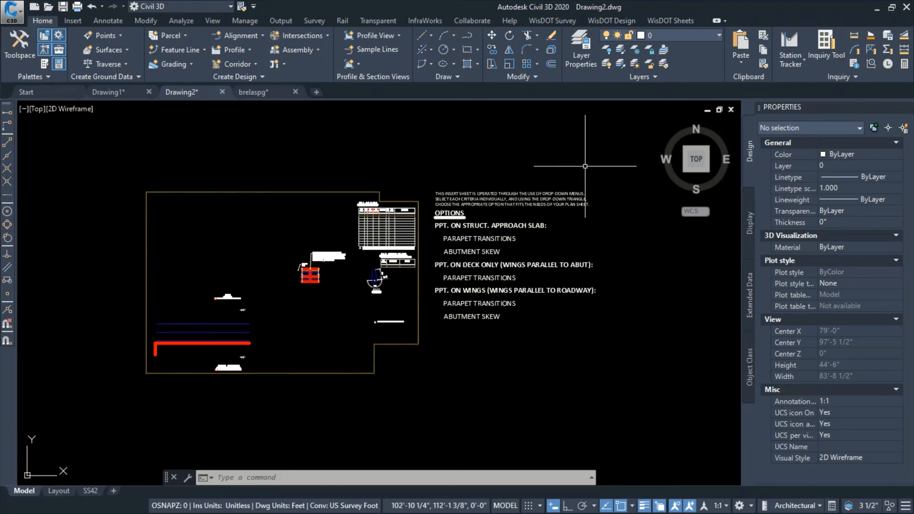
pyautogui.scroll(1, 600, 210)
pyautogui.scroll(1, 595, 302)
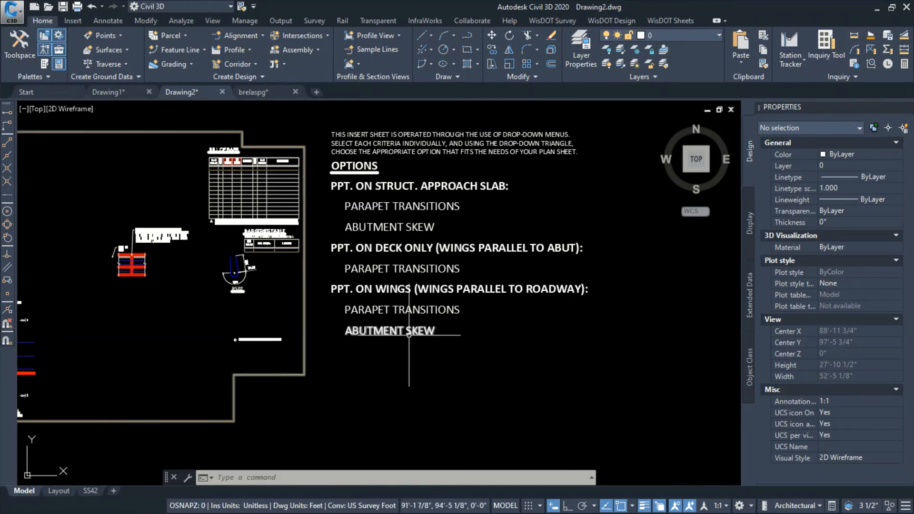
pyautogui.click(385, 331)
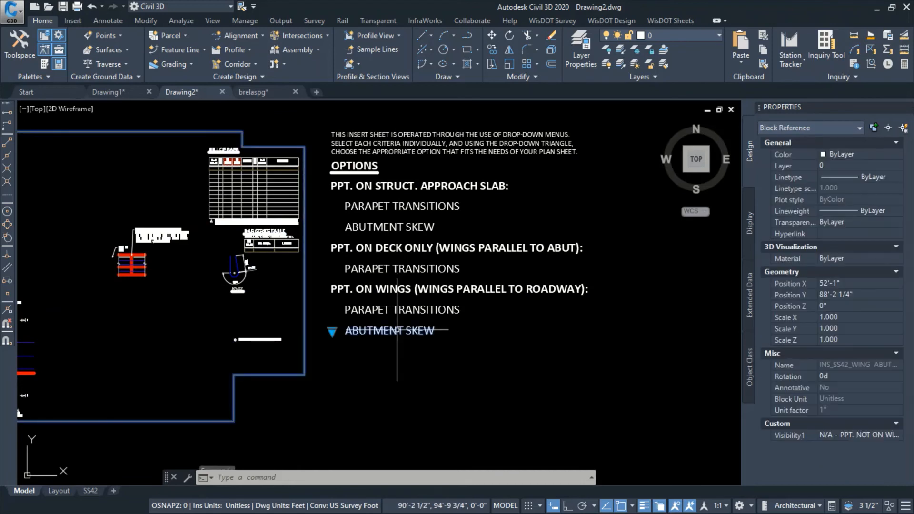
pyautogui.click(332, 332)
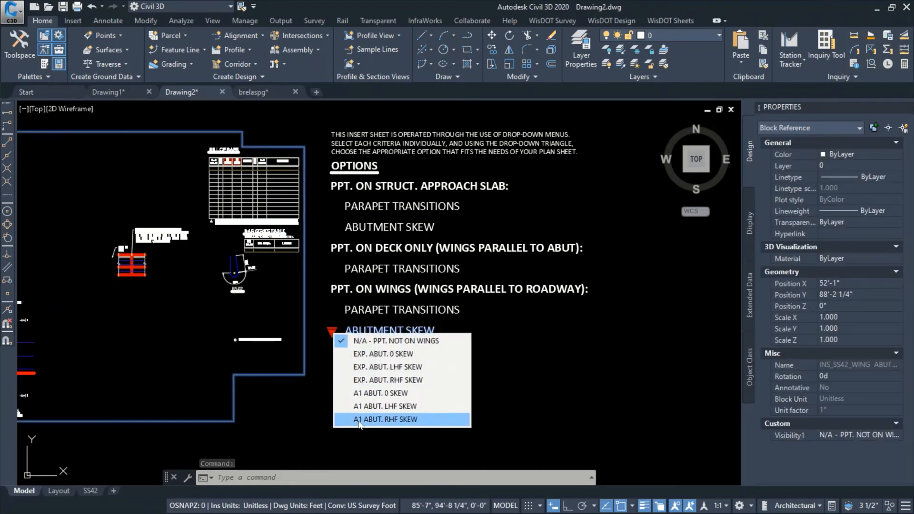
pyautogui.click(402, 419)
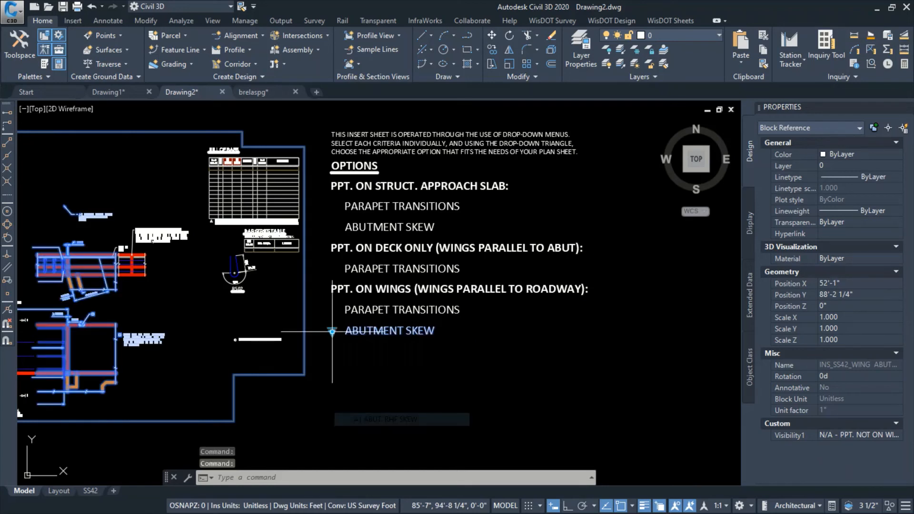
pyautogui.moveTo(306, 408); pyautogui.dragTo(419, 389, button='middle')
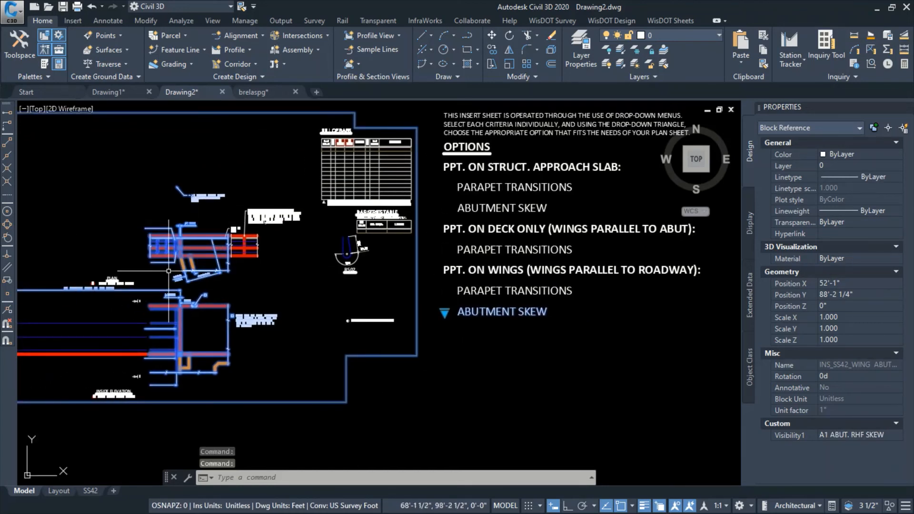
pyautogui.click(556, 379)
pyautogui.press('Escape')
pyautogui.press('Escape')
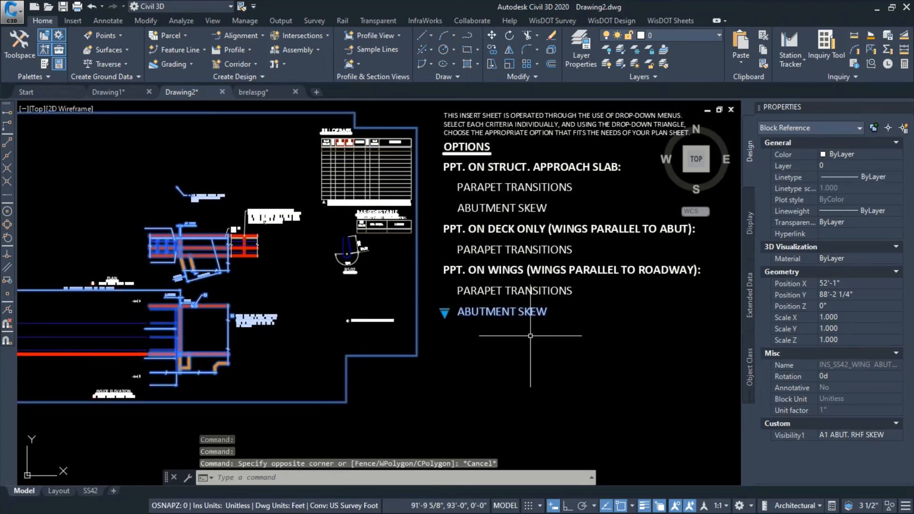
# Set the parapet transitions option for the parapet on wings to "2 TRANSITIONS (PER ABUT.) - 1 WING LENGTH"
pyautogui.click(518, 296)
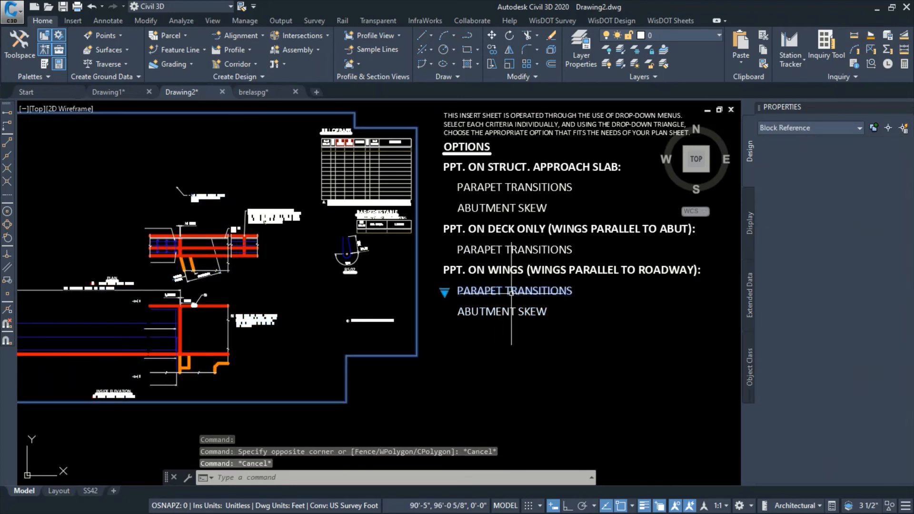
pyautogui.click(445, 291)
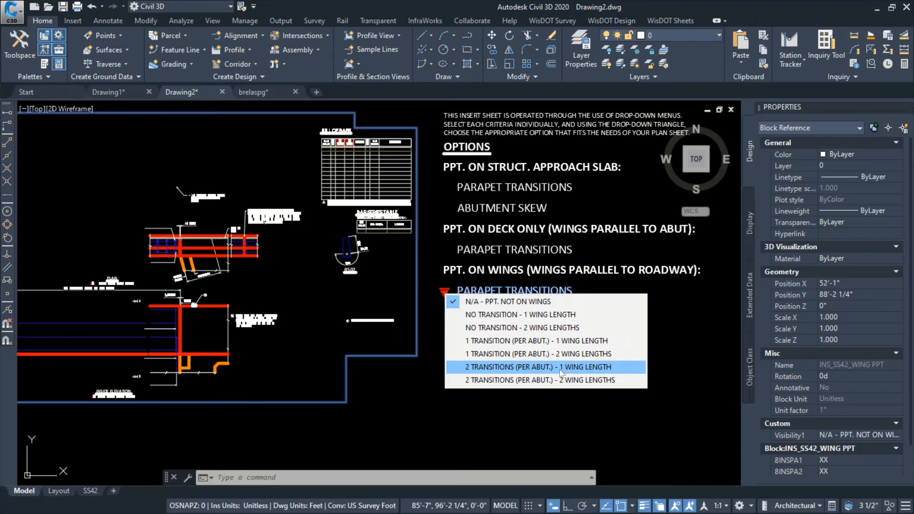
pyautogui.click(611, 368)
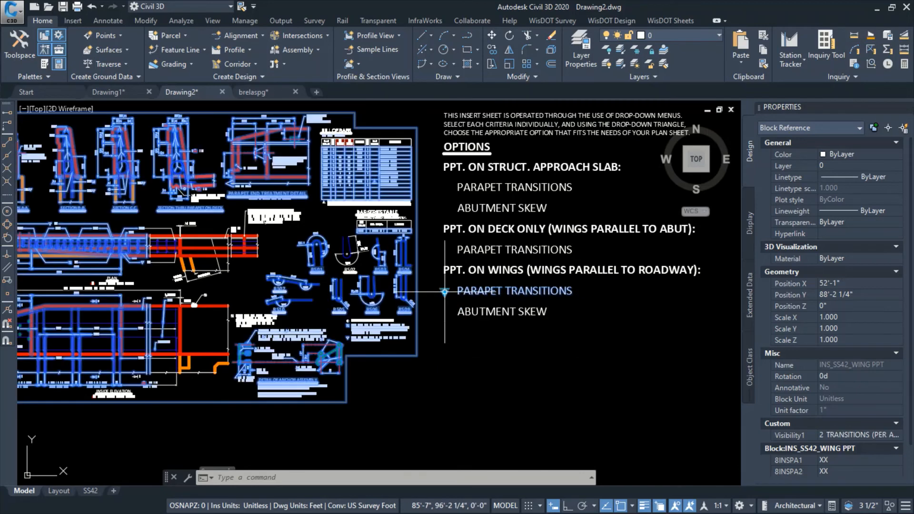
pyautogui.moveTo(501, 377); pyautogui.dragTo(581, 383, button='middle')
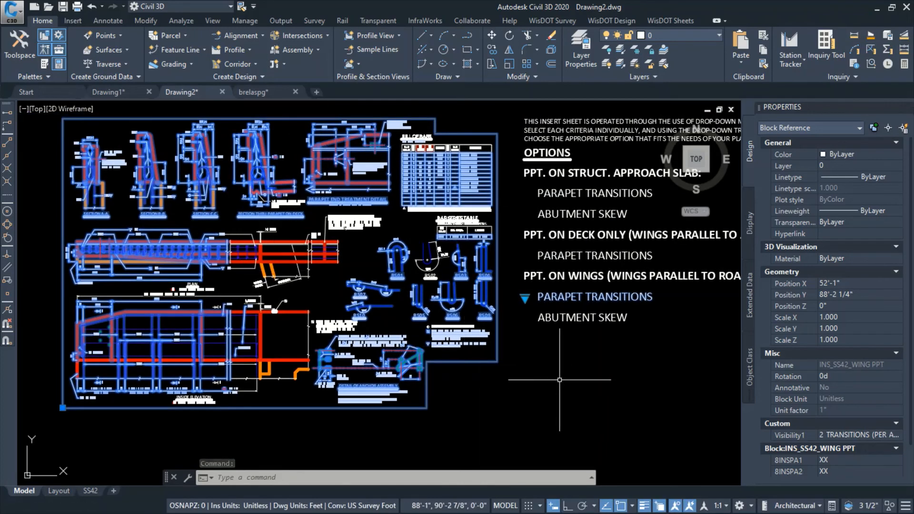
pyautogui.press('Escape')
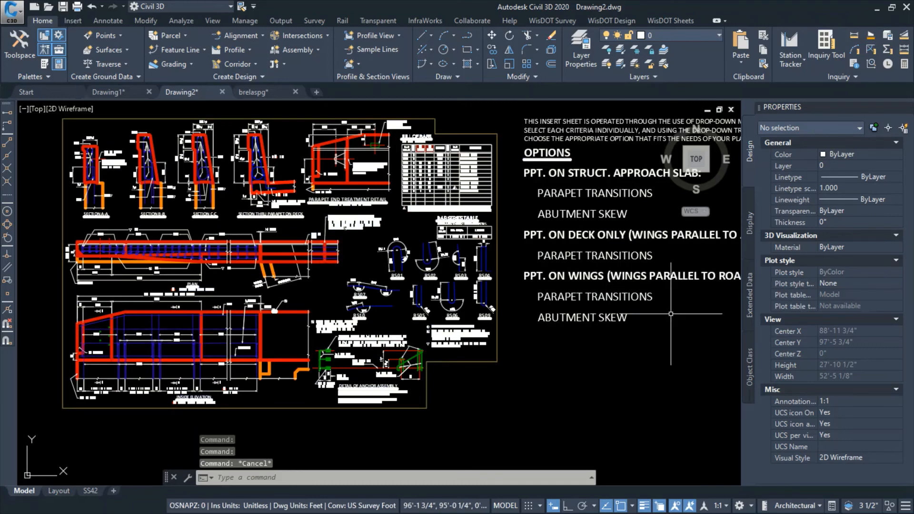
# Delete the unused option blocks: parapet transitions for deck only, and abutment skew and parapet transitions for the structural approach slab
pyautogui.moveTo(671, 314); pyautogui.dragTo(617, 317, button='middle')
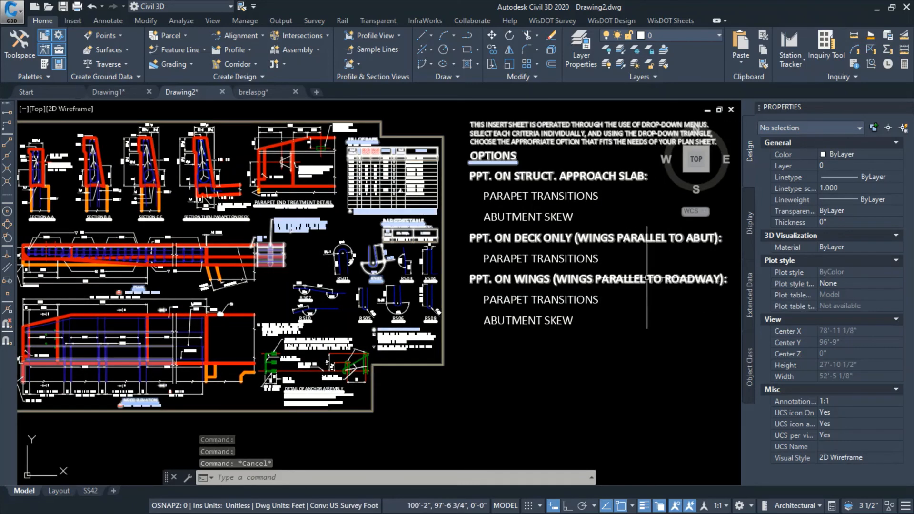
pyautogui.click(641, 309)
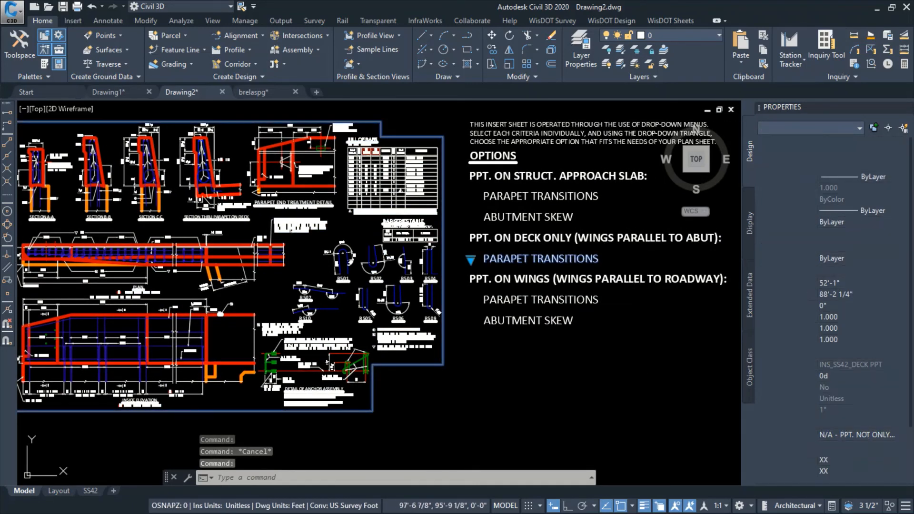
pyautogui.press('Delete')
pyautogui.click(546, 218)
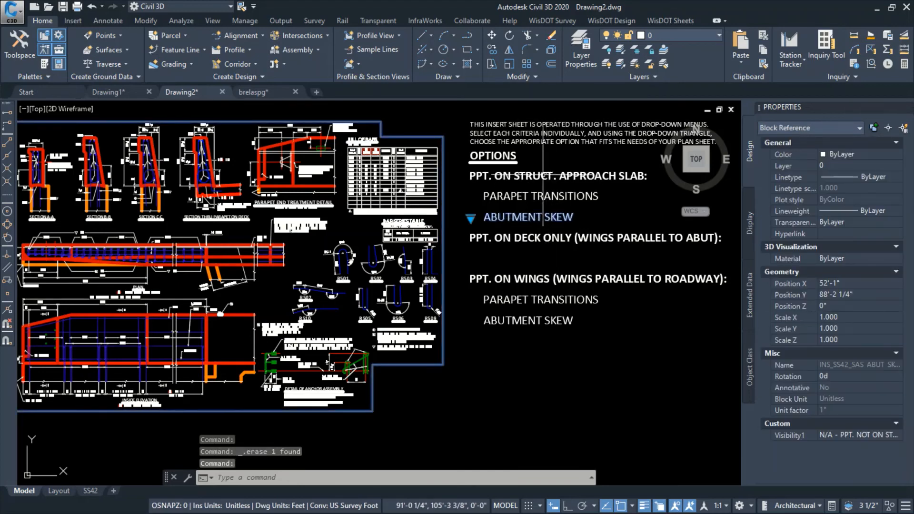
pyautogui.press('Delete')
pyautogui.click(583, 200)
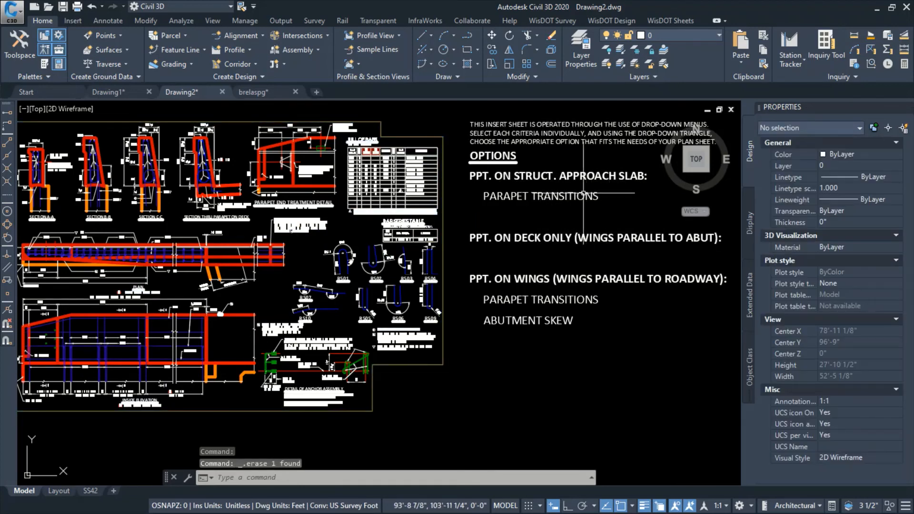
pyautogui.press('Delete')
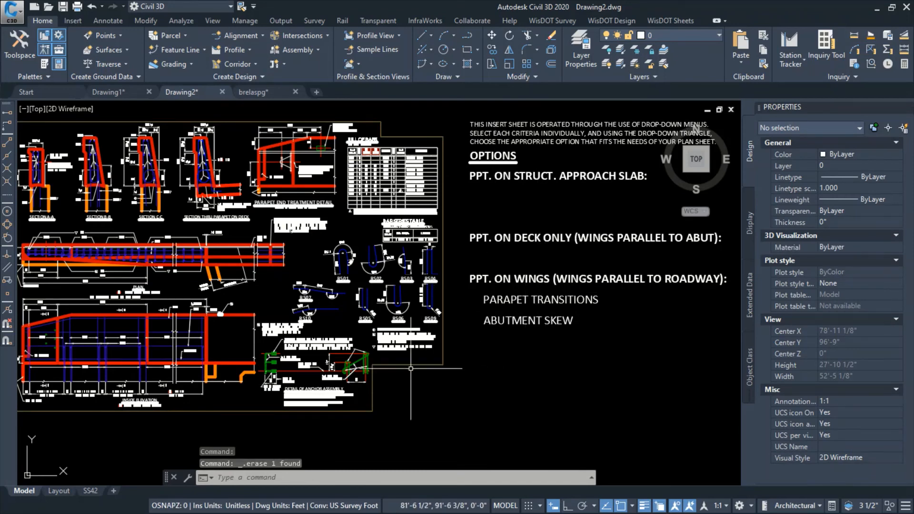
# Inspect the wing parapet transitions and abutment skew blocks for editable attributes in their properties
pyautogui.moveTo(420, 390); pyautogui.dragTo(474, 394, button='middle')
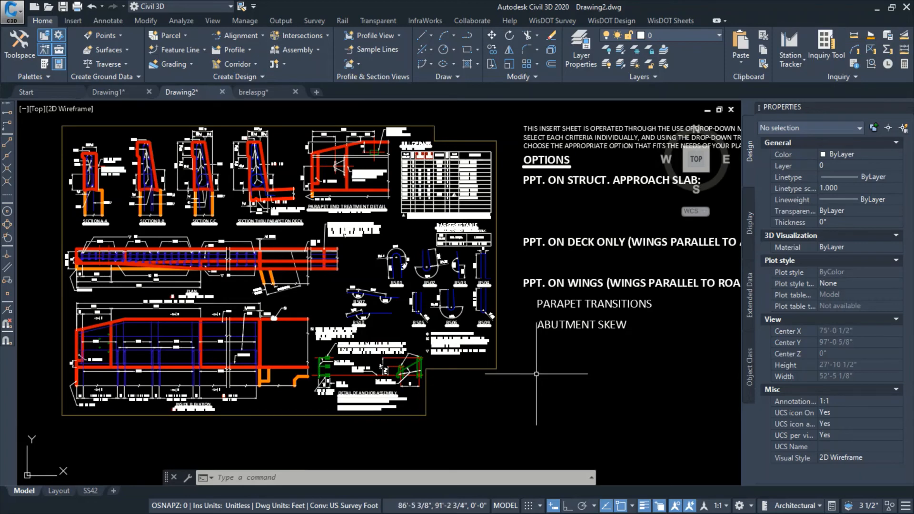
pyautogui.click(536, 329)
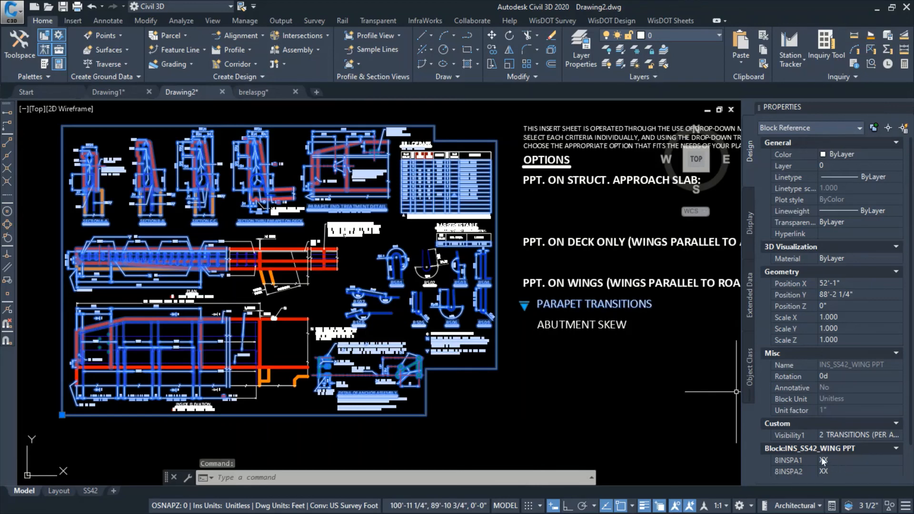
pyautogui.scroll(-1, 830, 459)
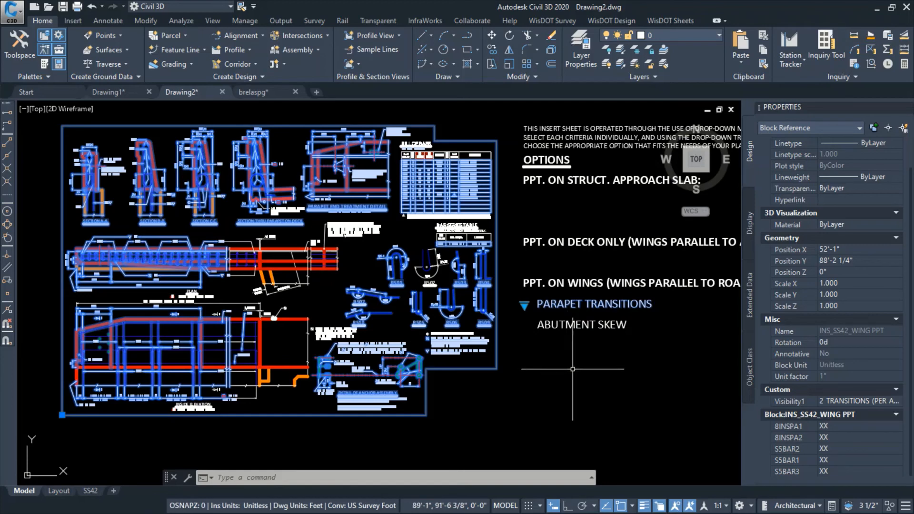
pyautogui.press('Escape')
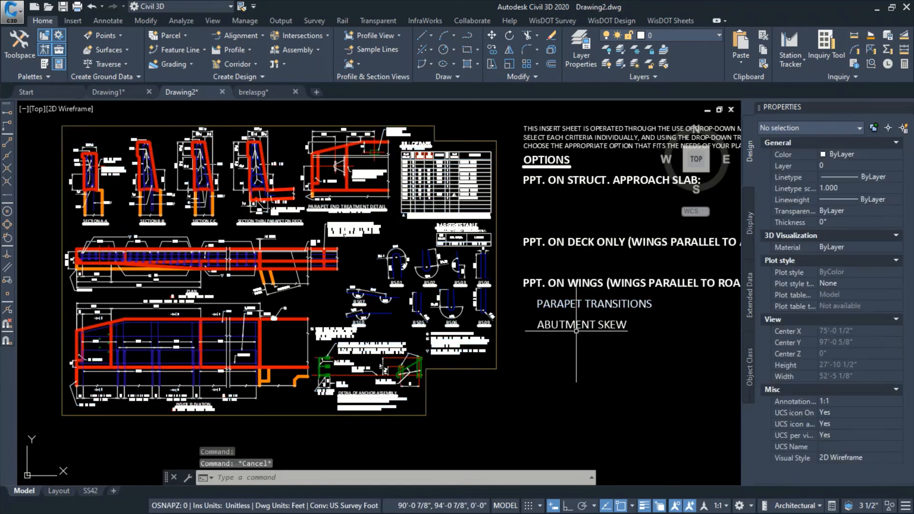
pyautogui.click(539, 338)
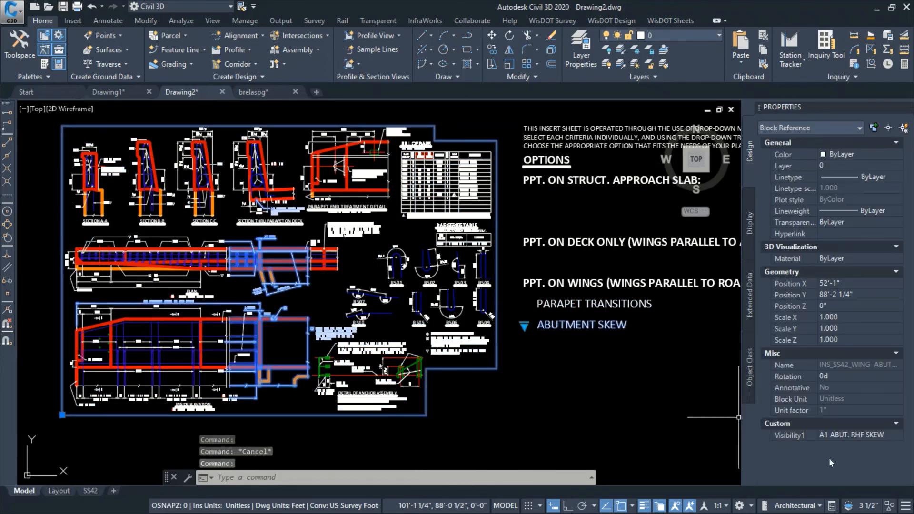
pyautogui.press('Escape')
# Fill in the SS42 base block attributes: CORNER1 and CORNER2 as NW, SUB1 as "W ABUT." and SUB2 as "E. ABUT."
pyautogui.click(574, 146)
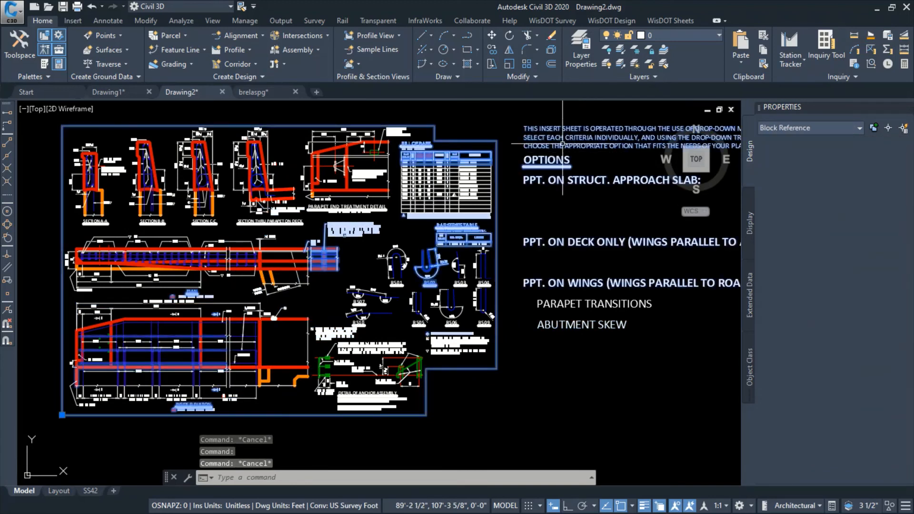
pyautogui.press('Escape')
pyautogui.click(545, 129)
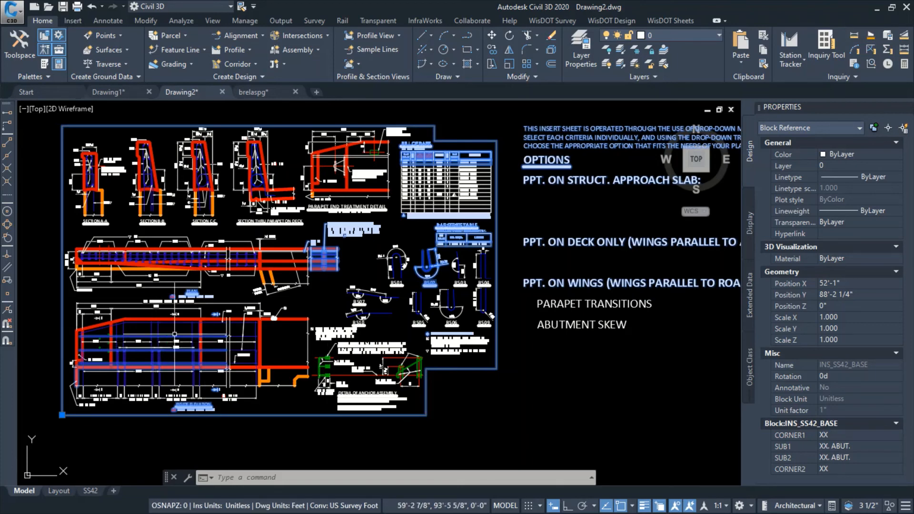
pyautogui.scroll(4, 170, 328)
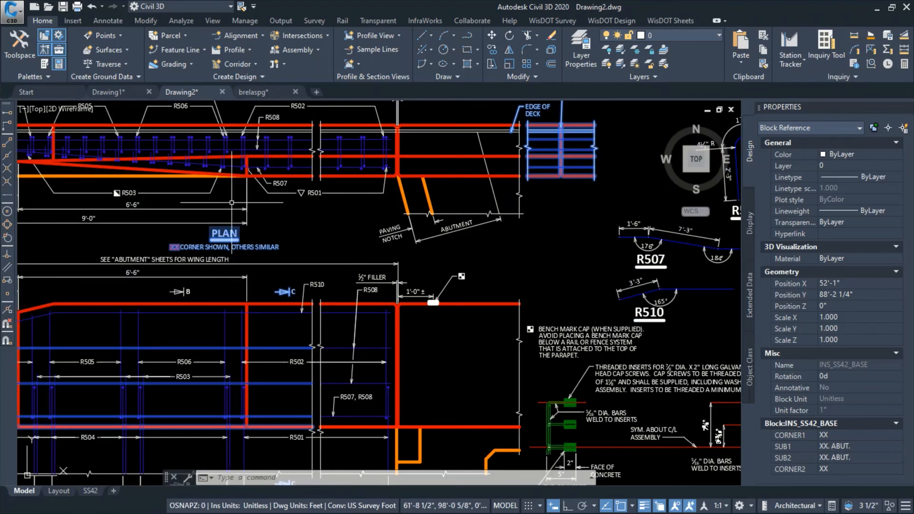
pyautogui.click(837, 437)
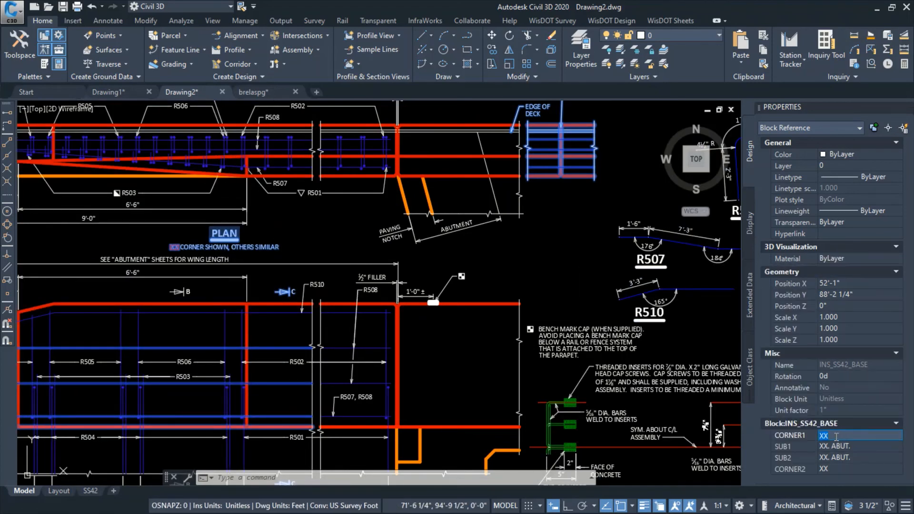
pyautogui.click(843, 470)
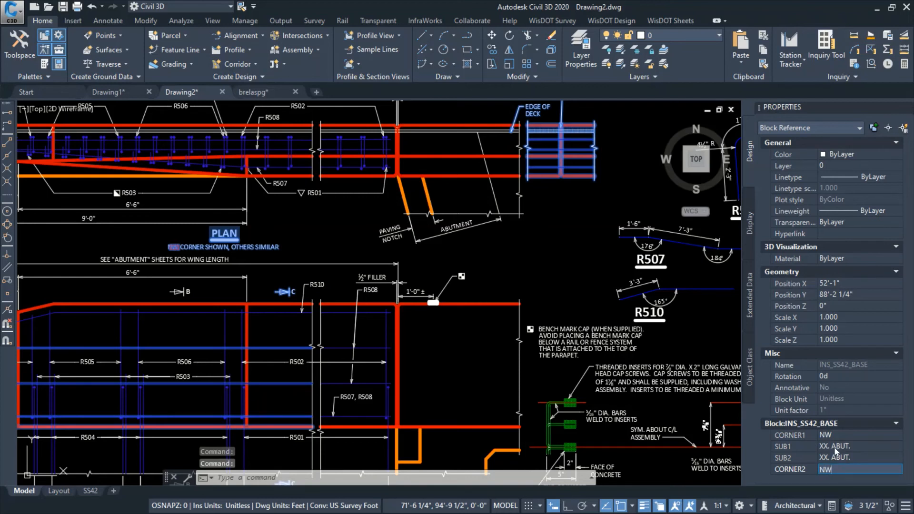
pyautogui.click(829, 447)
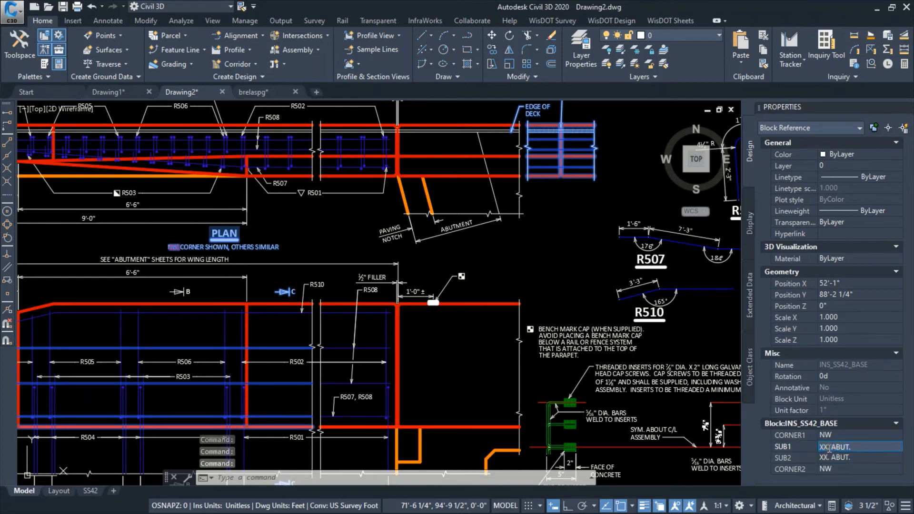
pyautogui.click(829, 458)
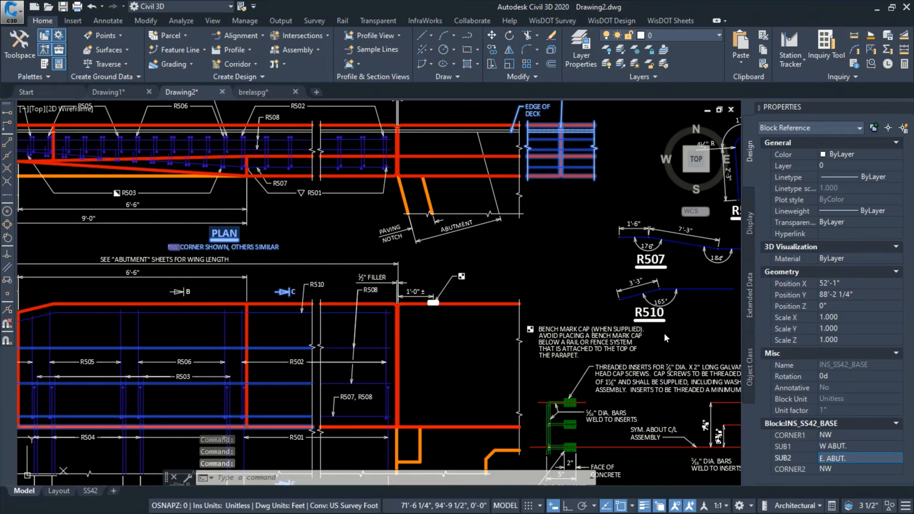
pyautogui.click(567, 326)
pyautogui.press('Escape')
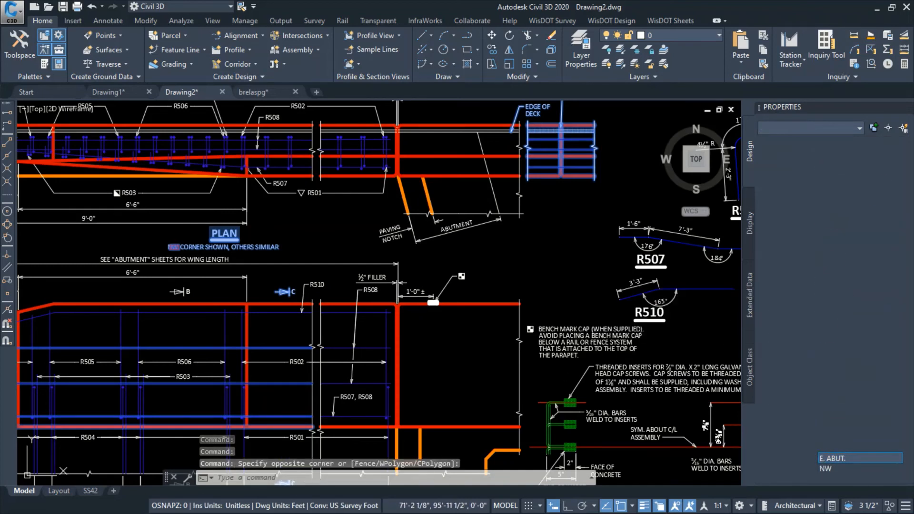
# Check the edited abutment headings in the Bill of Bars and the corner notes under the Plan and Inside Elevation
pyautogui.scroll(-5, 544, 282)
pyautogui.scroll(1, 543, 192)
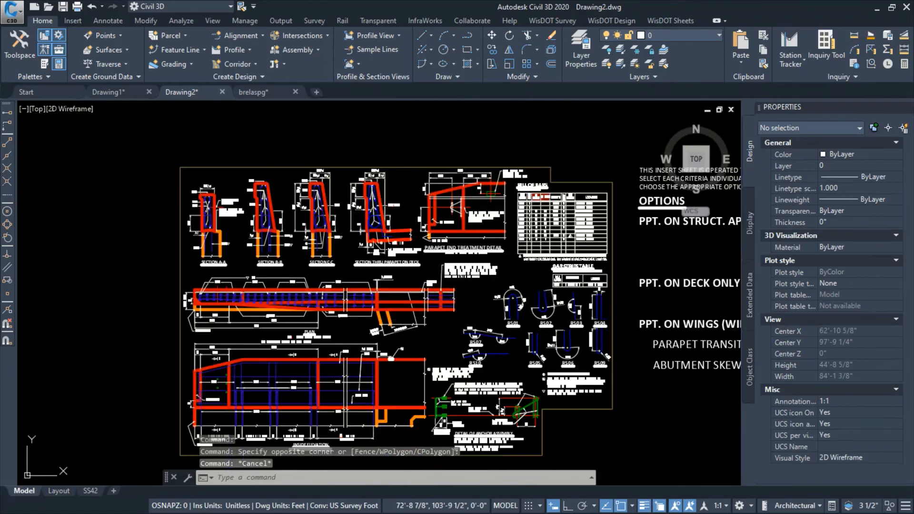
pyautogui.scroll(8, 543, 193)
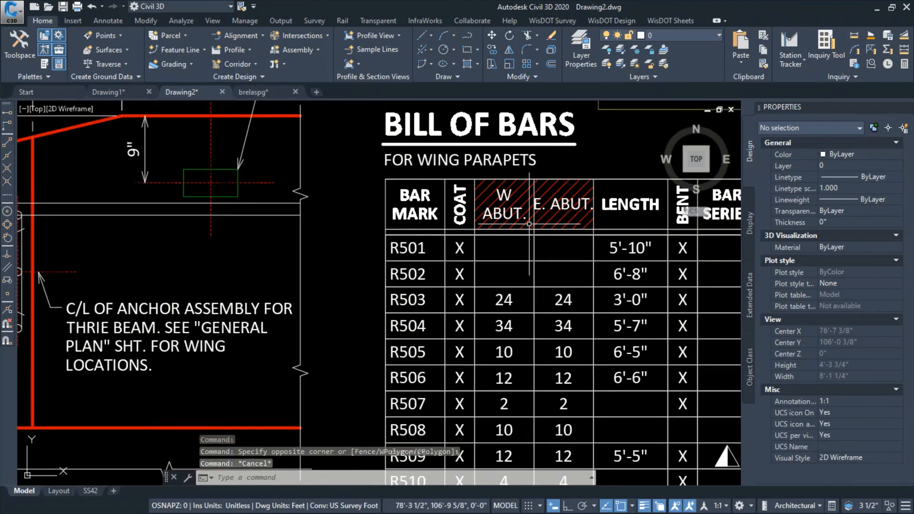
pyautogui.scroll(-8, 374, 342)
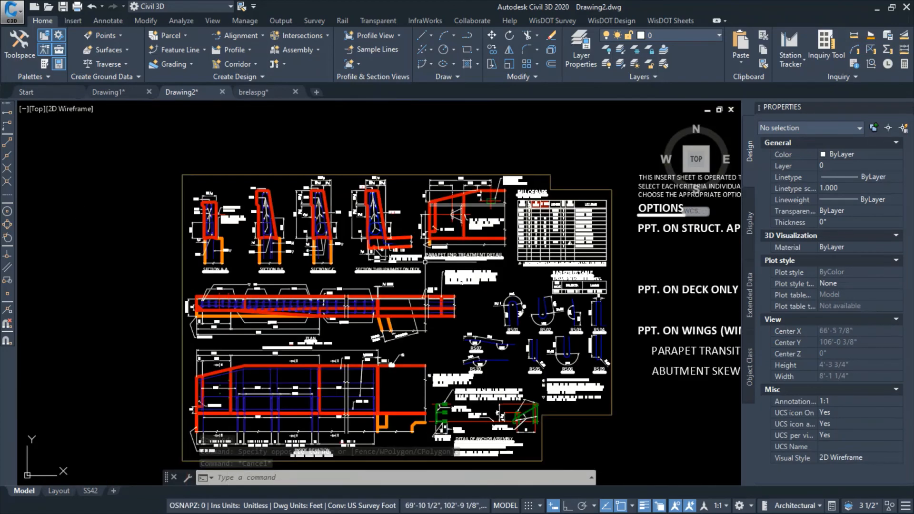
pyautogui.scroll(4, 374, 342)
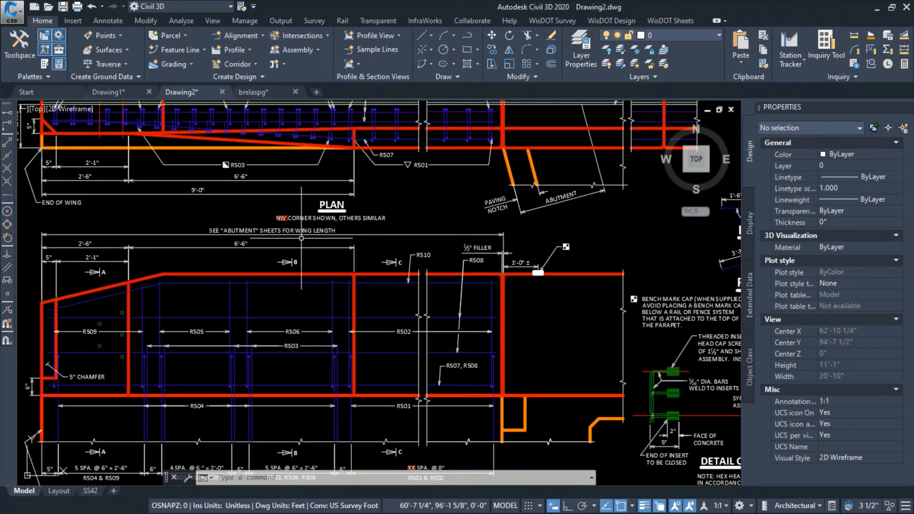
pyautogui.scroll(-2, 286, 219)
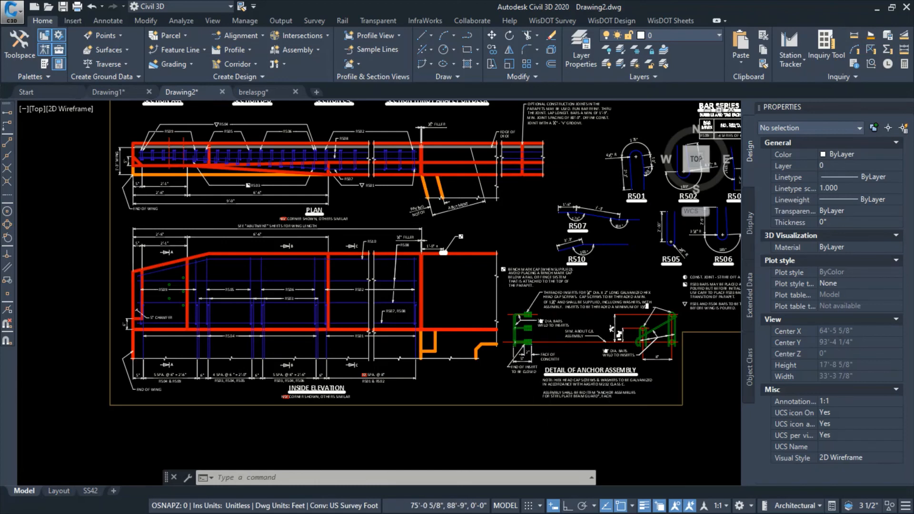
# Inspect the wing PARAPET TRANSITIONS block in model space for its visibility option and 8INSPA attributes
pyautogui.scroll(-3, 257, 333)
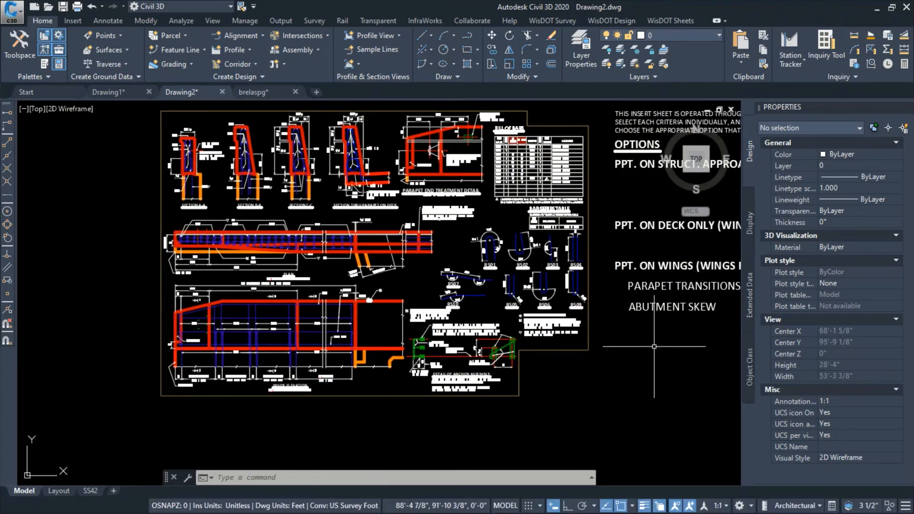
pyautogui.press('Escape')
pyautogui.press('Escape')
pyautogui.click(658, 288)
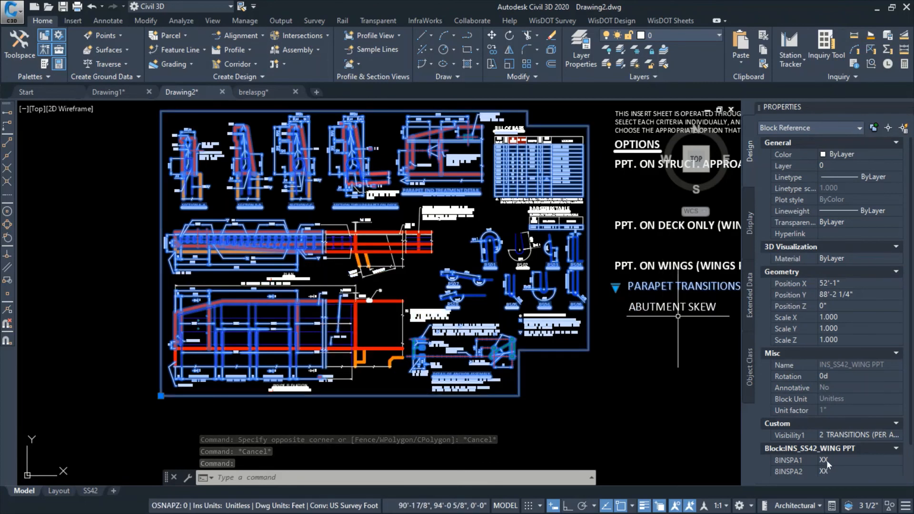
pyautogui.click(656, 405)
pyautogui.press('Escape')
pyautogui.press('Escape')
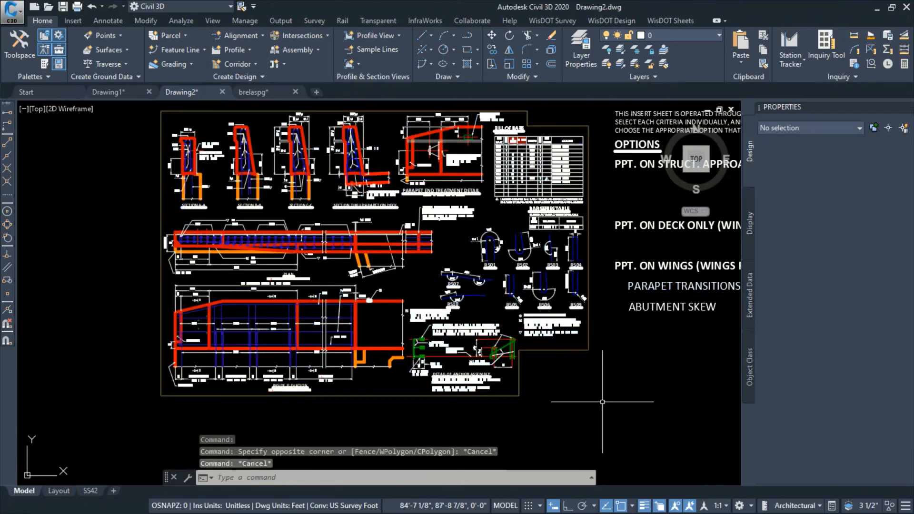
# On the SS42 layout, set the 8INSPA2 attribute for the R501 & R502 spacing under the Inside Elevation to 12
pyautogui.click(90, 491)
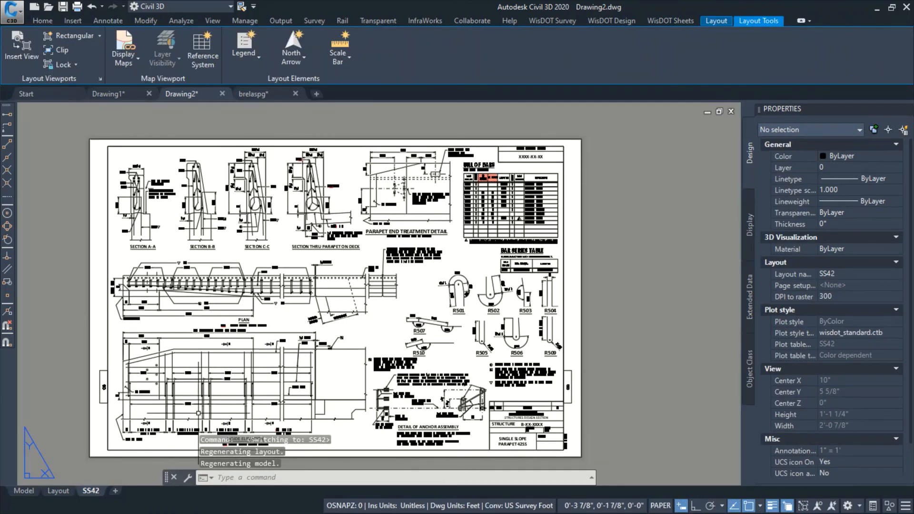
pyautogui.scroll(4, 197, 376)
pyautogui.scroll(2, 197, 376)
pyautogui.moveTo(193, 382); pyautogui.dragTo(331, 277, button='middle')
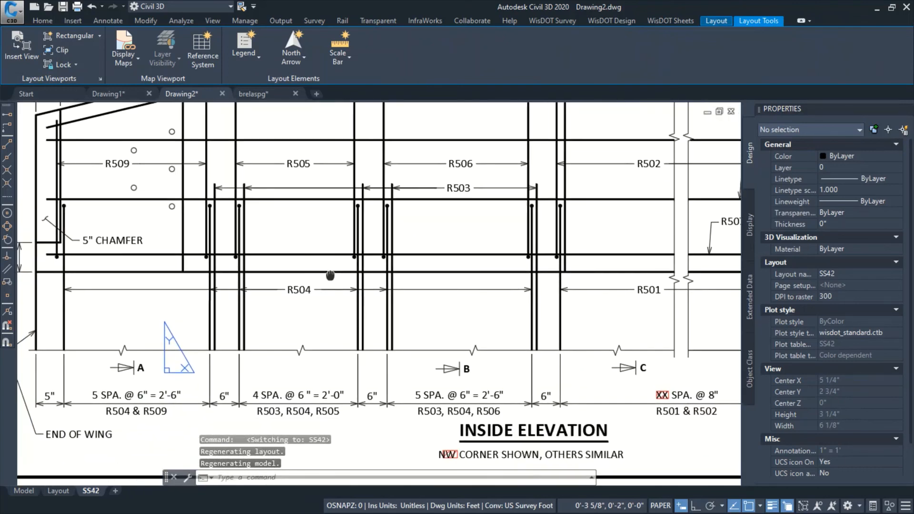
pyautogui.moveTo(541, 405); pyautogui.dragTo(353, 372, button='middle')
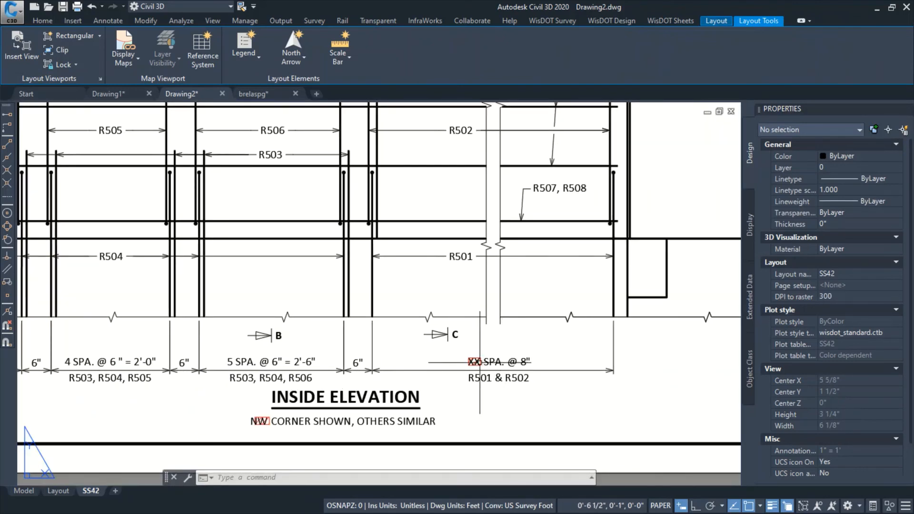
pyautogui.doubleClick(476, 362)
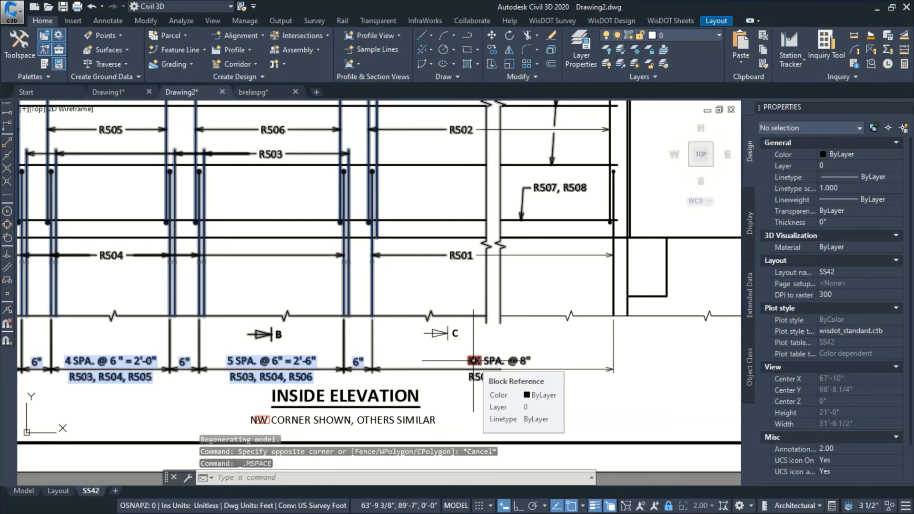
pyautogui.doubleClick(474, 362)
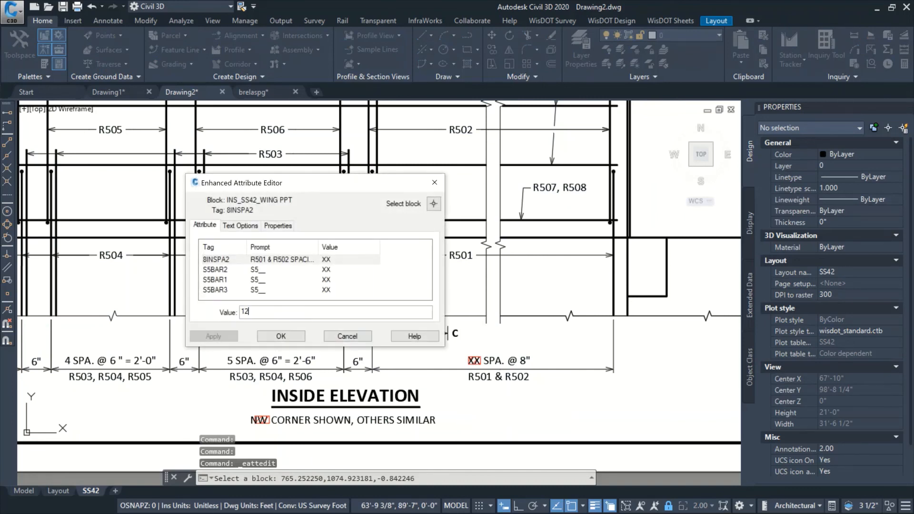
pyautogui.click(300, 337)
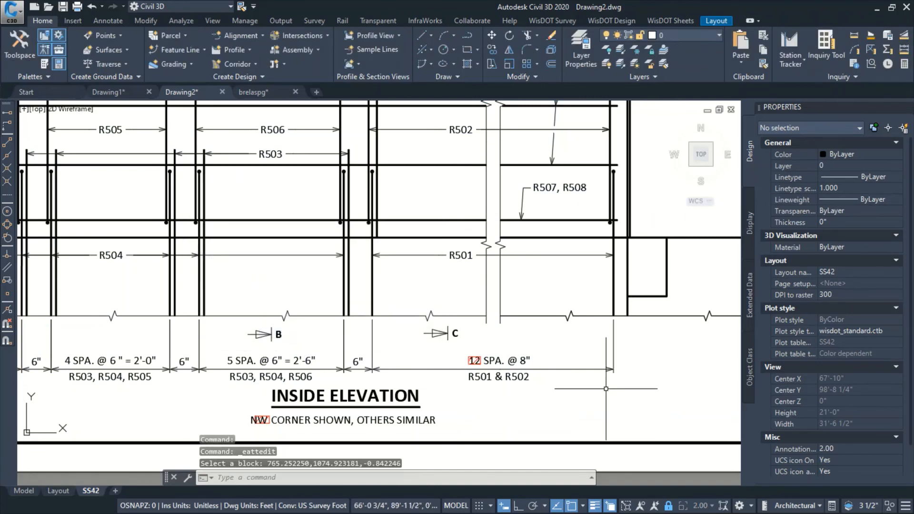
# In Section Thru Parapet on Deck, set the wing parapet block's S5BAR2 attribute to 08
pyautogui.scroll(-2, 554, 377)
pyautogui.scroll(-2, 553, 379)
pyautogui.moveTo(599, 366); pyautogui.dragTo(459, 382, button='middle')
pyautogui.moveTo(624, 328); pyautogui.dragTo(457, 314, button='middle')
pyautogui.scroll(2, 585, 268)
pyautogui.moveTo(563, 232); pyautogui.dragTo(562, 353, button='middle')
pyautogui.moveTo(518, 237); pyautogui.dragTo(649, 323, button='middle')
pyautogui.moveTo(333, 292); pyautogui.dragTo(552, 297, button='middle')
pyautogui.moveTo(203, 279); pyautogui.dragTo(414, 272, button='middle')
pyautogui.moveTo(347, 202); pyautogui.dragTo(333, 334, button='middle')
pyautogui.moveTo(308, 230); pyautogui.dragTo(295, 325, button='middle')
pyautogui.moveTo(399, 198); pyautogui.dragTo(266, 200, button='middle')
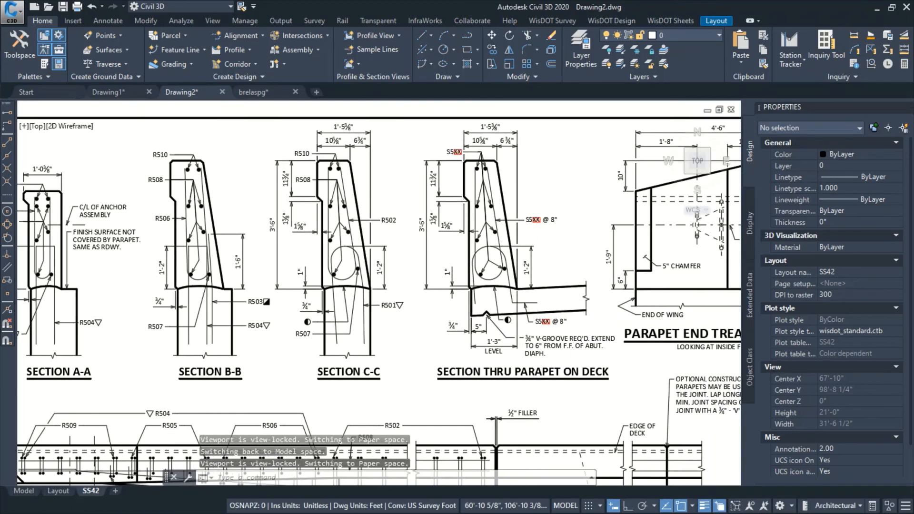
pyautogui.moveTo(502, 169); pyautogui.dragTo(450, 170, button='middle')
pyautogui.scroll(4, 450, 170)
pyautogui.moveTo(467, 210); pyautogui.dragTo(447, 184, button='middle')
pyautogui.scroll(-2, 447, 183)
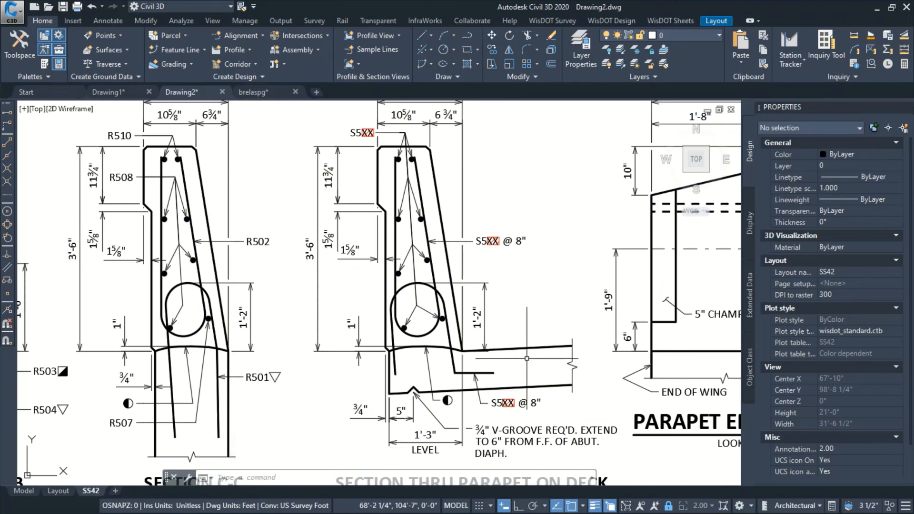
pyautogui.click(510, 402)
pyautogui.doubleClick(511, 402)
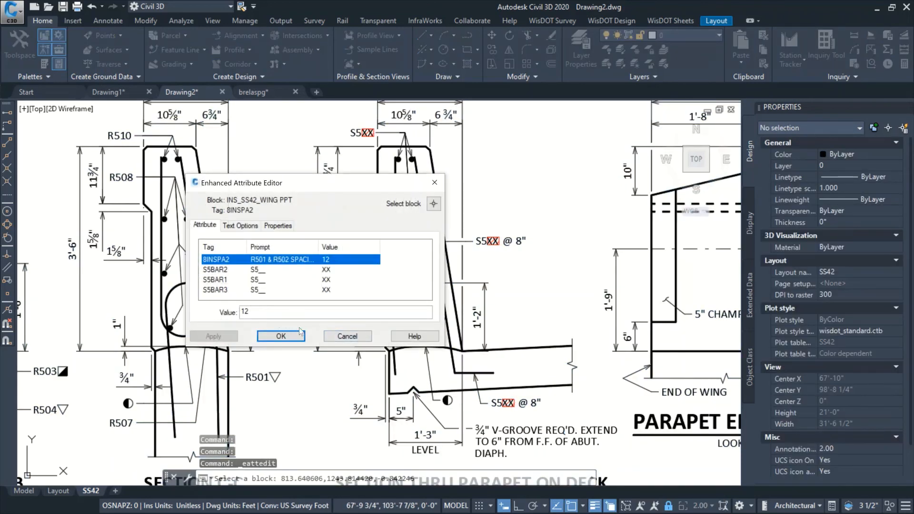
pyautogui.click(299, 269)
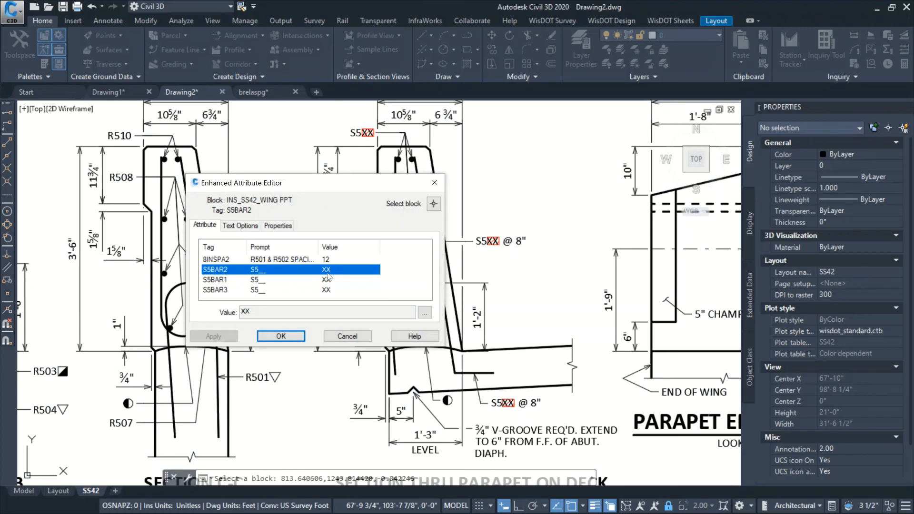
pyautogui.click(424, 313)
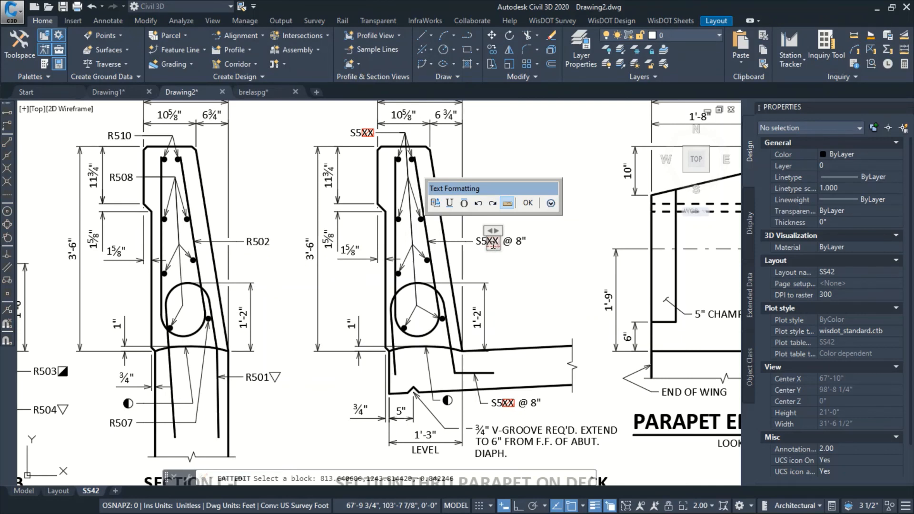
pyautogui.rightClick(491, 244)
pyautogui.press('Escape')
pyautogui.click(539, 269)
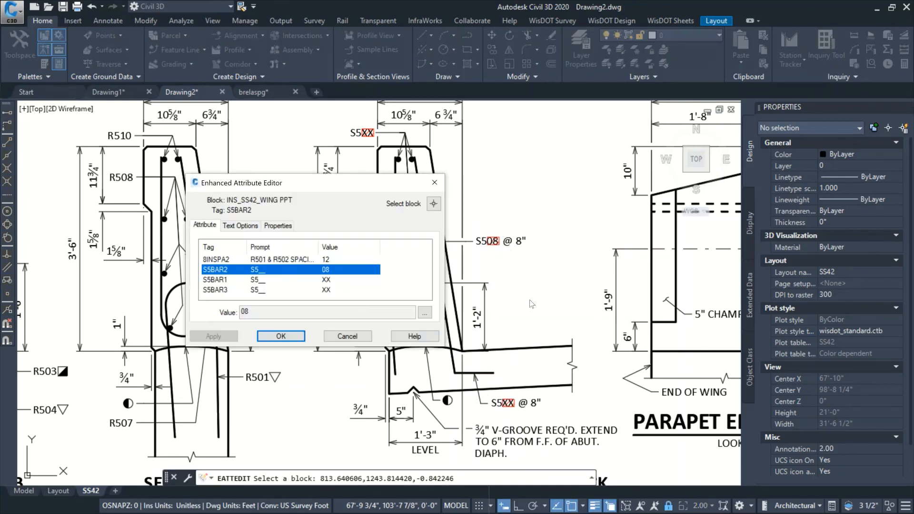
pyautogui.click(281, 336)
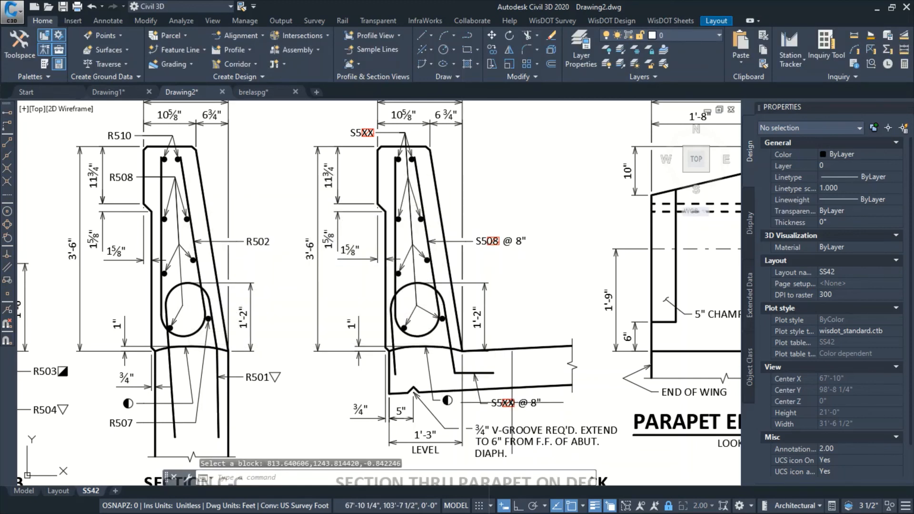
# Set the remaining bar mark attributes of the wing parapet block: S5BAR1 to 09 and S5BAR3 to 07
pyautogui.doubleClick(482, 401)
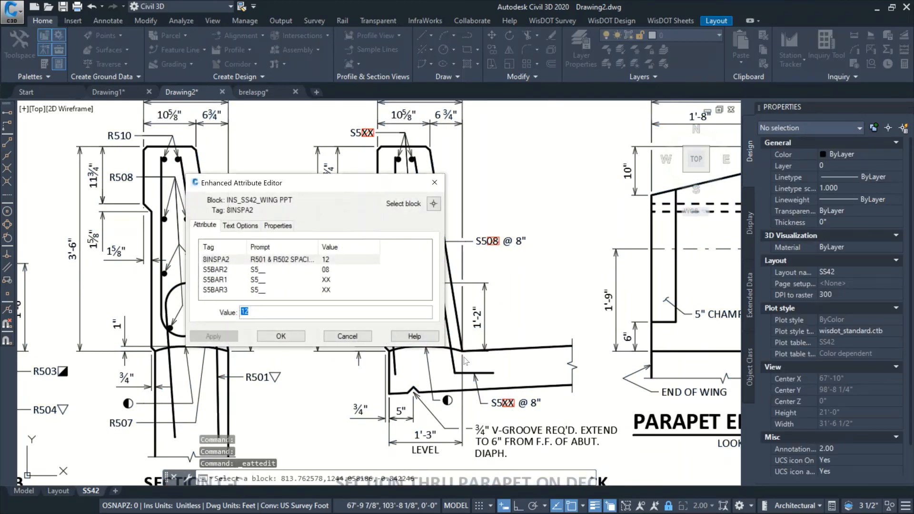
pyautogui.click(308, 284)
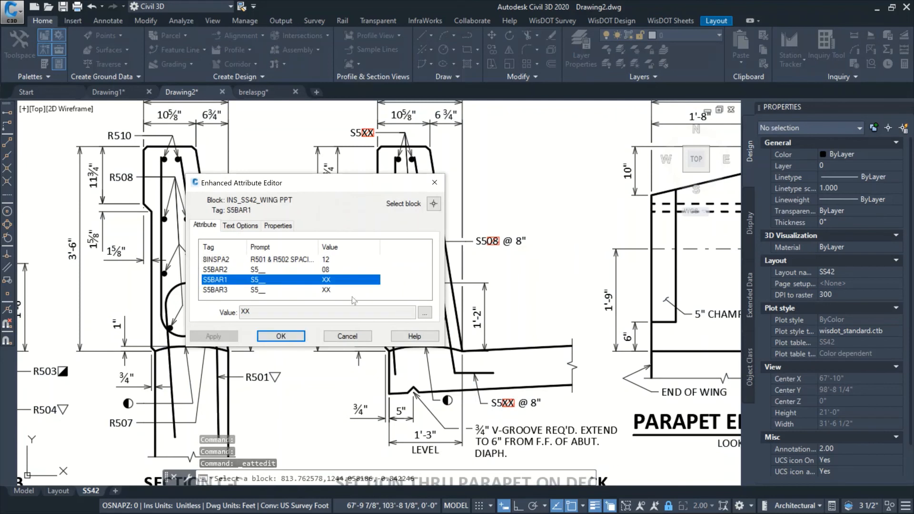
pyautogui.click(424, 315)
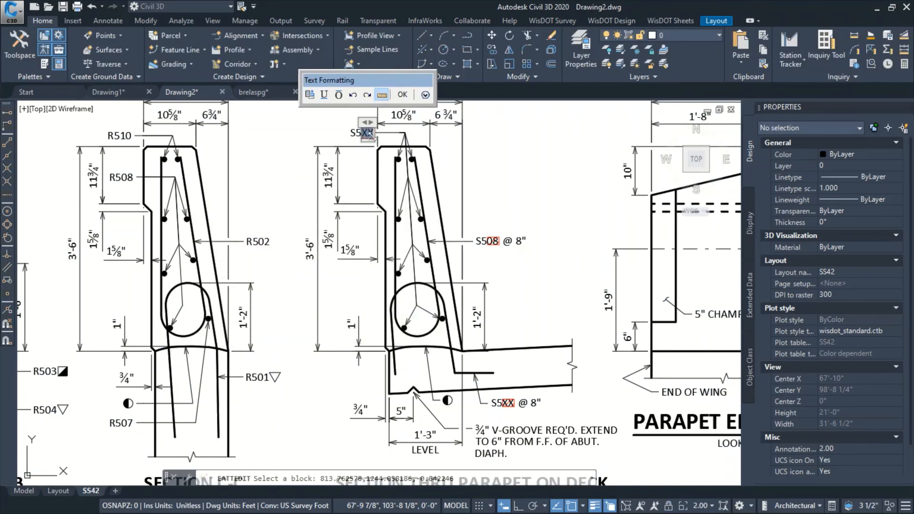
pyautogui.click(402, 94)
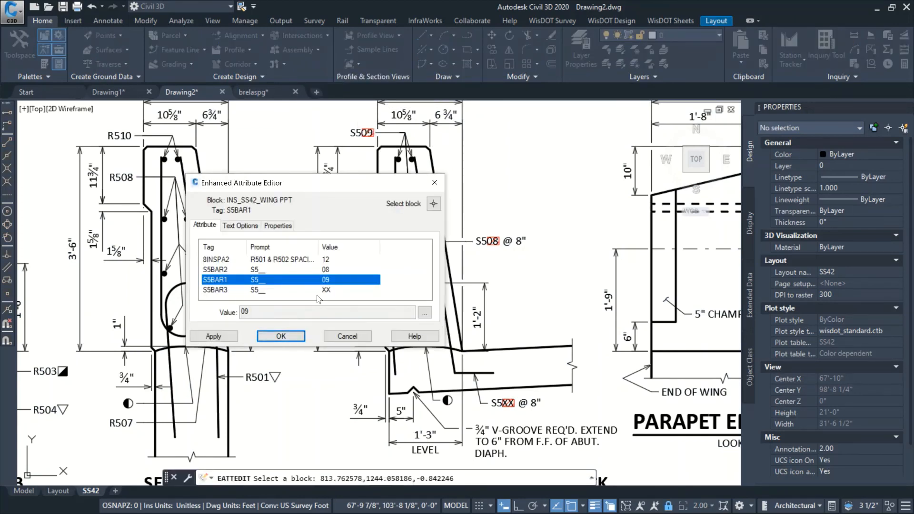
pyautogui.click(332, 290)
pyautogui.click(423, 312)
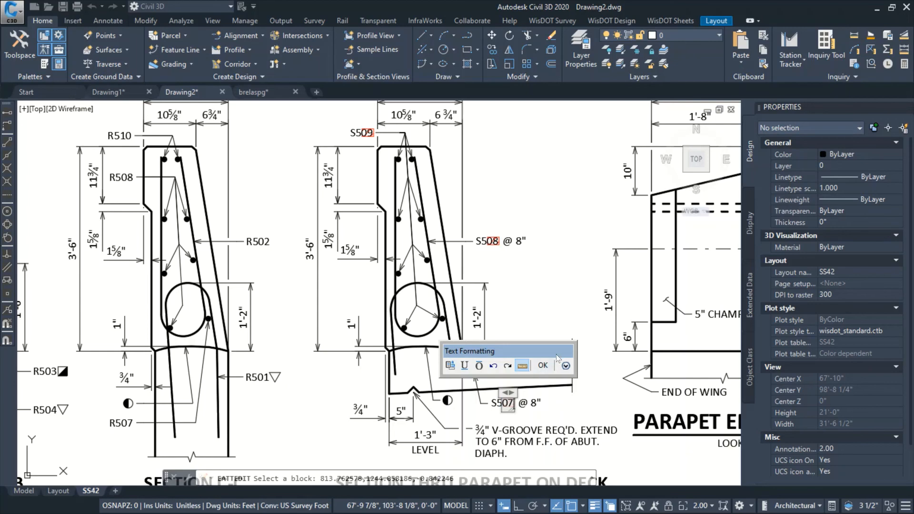
pyautogui.click(543, 365)
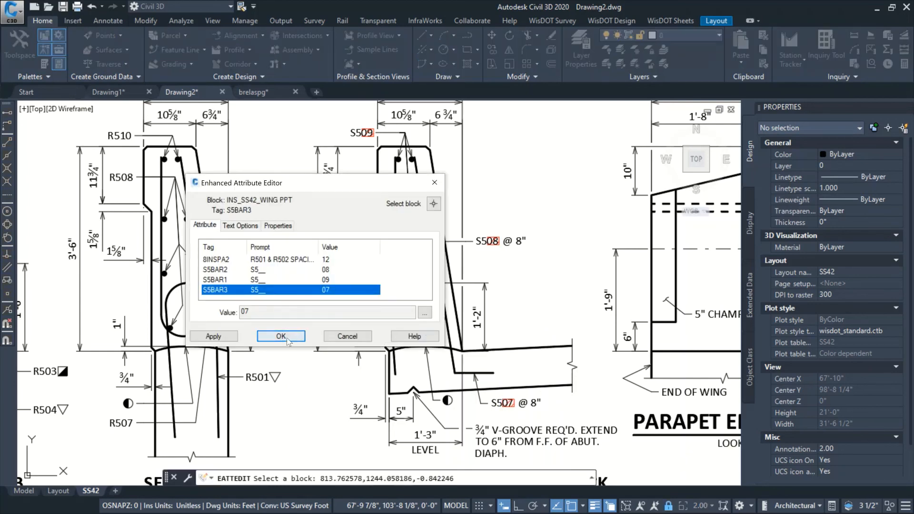
pyautogui.click(281, 336)
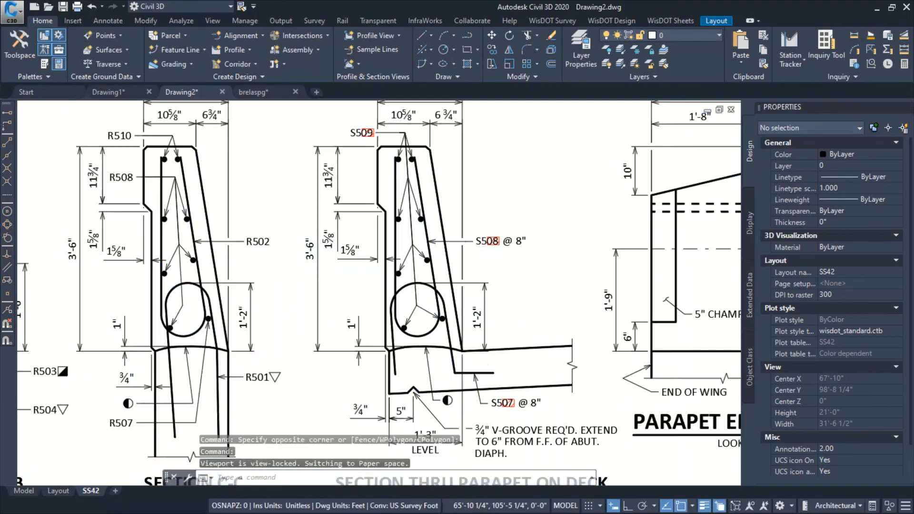
# Examine the Bill of Bars on the SS42 sheet, including the abutment quantity columns and bar lengths
pyautogui.scroll(-4, 403, 297)
pyautogui.moveTo(456, 298); pyautogui.dragTo(336, 207, button='middle')
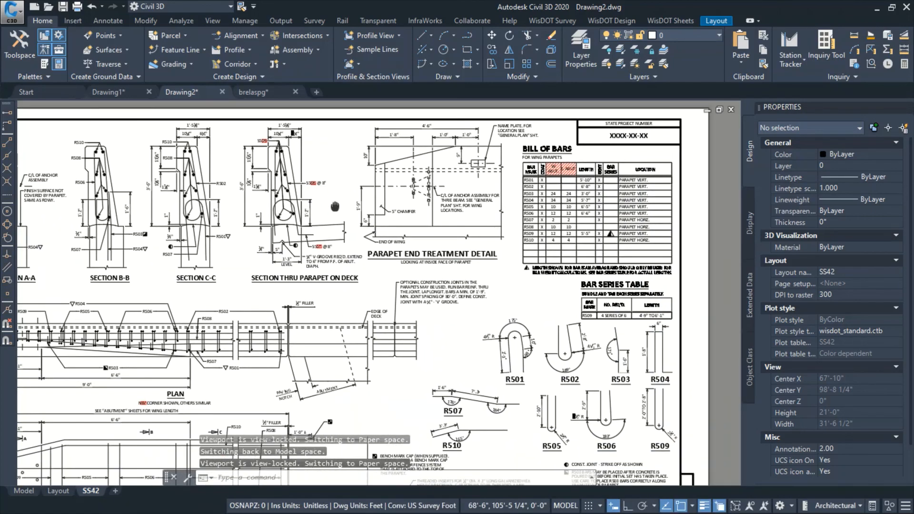
pyautogui.scroll(-5, 335, 206)
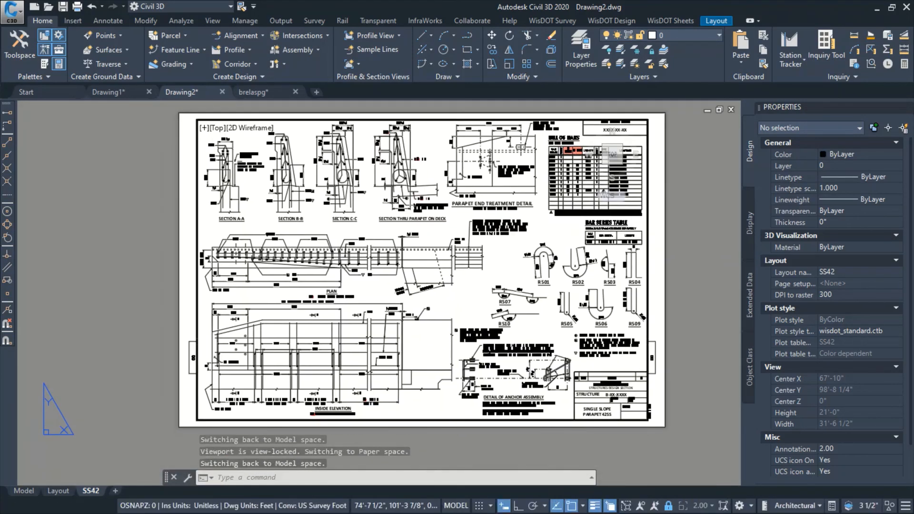
pyautogui.scroll(2, 505, 254)
pyautogui.click(506, 255)
pyautogui.press('Escape')
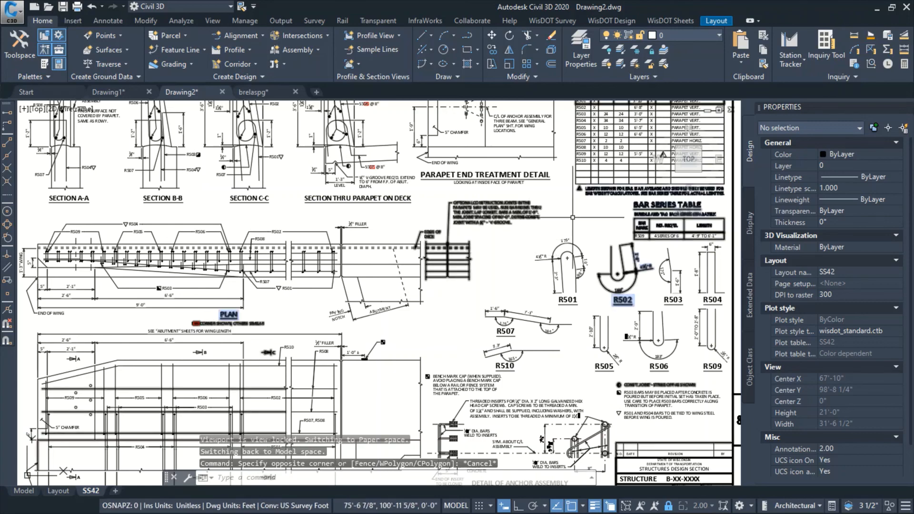
pyautogui.moveTo(506, 253); pyautogui.dragTo(428, 317, button='middle')
pyautogui.scroll(4, 569, 210)
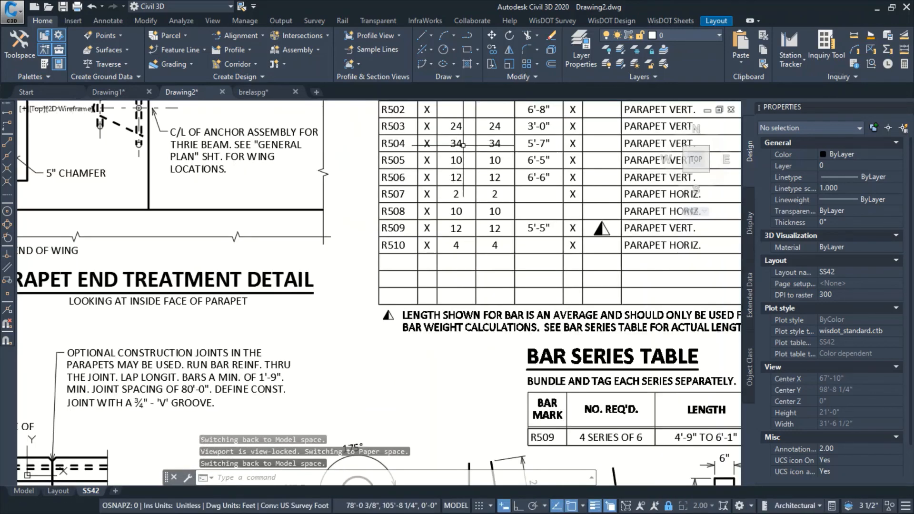
pyautogui.moveTo(458, 157); pyautogui.dragTo(425, 230, button='middle')
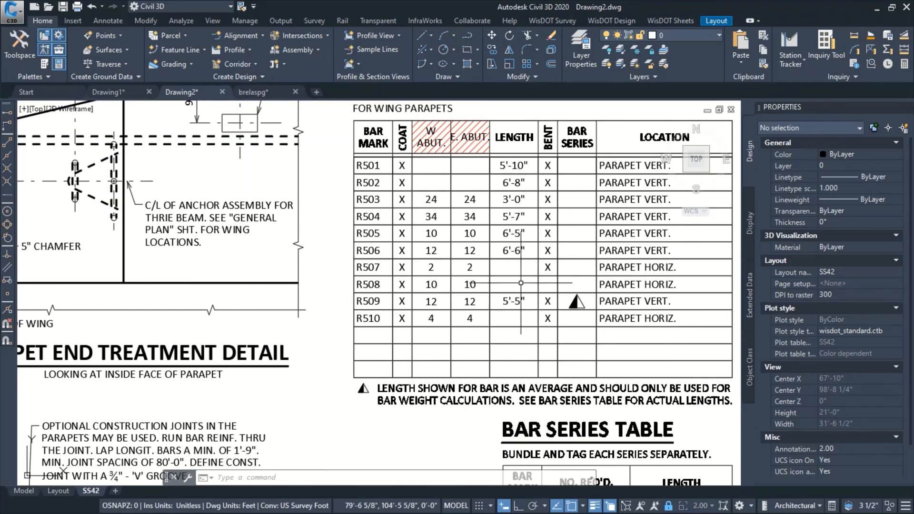
pyautogui.scroll(-3, 529, 303)
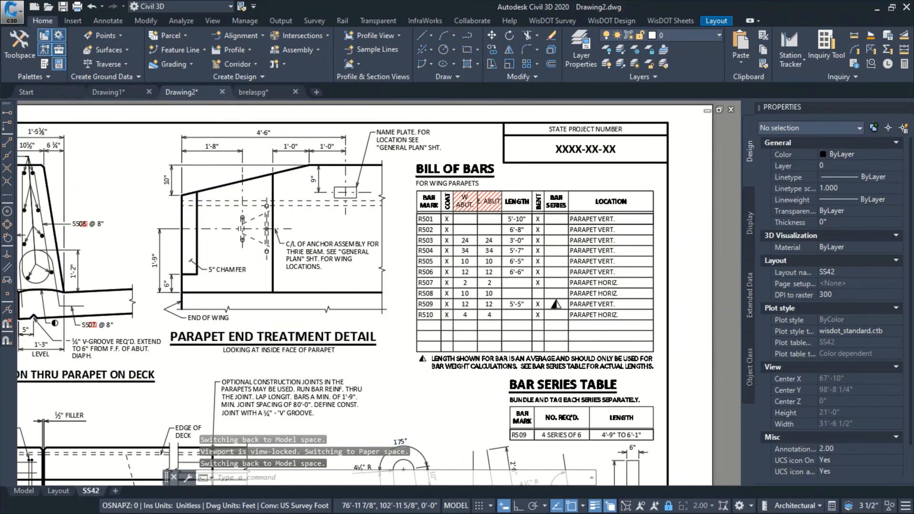
# Review the Plan, Inside Elevation and parapet section details across the SS42 sheet
pyautogui.scroll(-2, 429, 350)
pyautogui.scroll(3, 428, 349)
pyautogui.moveTo(350, 279); pyautogui.dragTo(410, 151, button='middle')
pyautogui.moveTo(469, 254); pyautogui.dragTo(463, 221, button='middle')
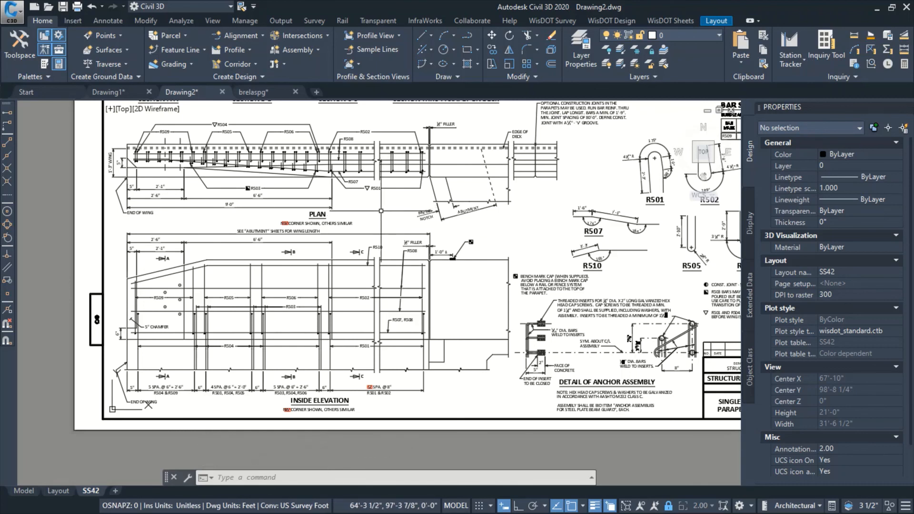
pyautogui.moveTo(371, 96); pyautogui.dragTo(368, 287, button='middle')
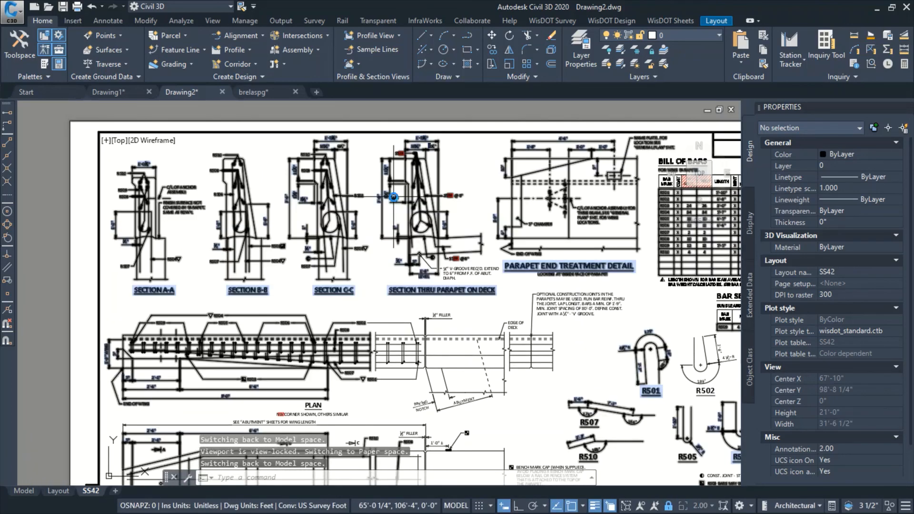
pyautogui.scroll(2, 394, 197)
pyautogui.scroll(-4, 382, 202)
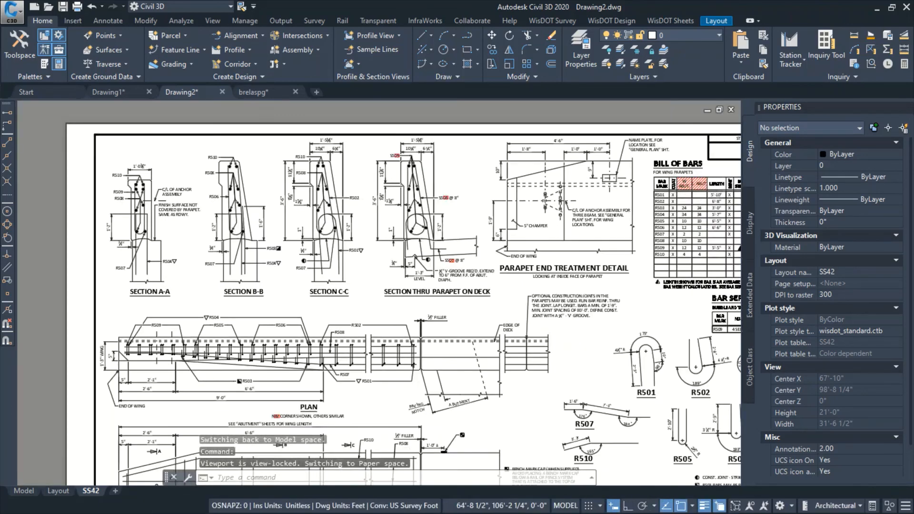
# Switch to model space and try to explode the Abutment Skew option block
pyautogui.click(24, 491)
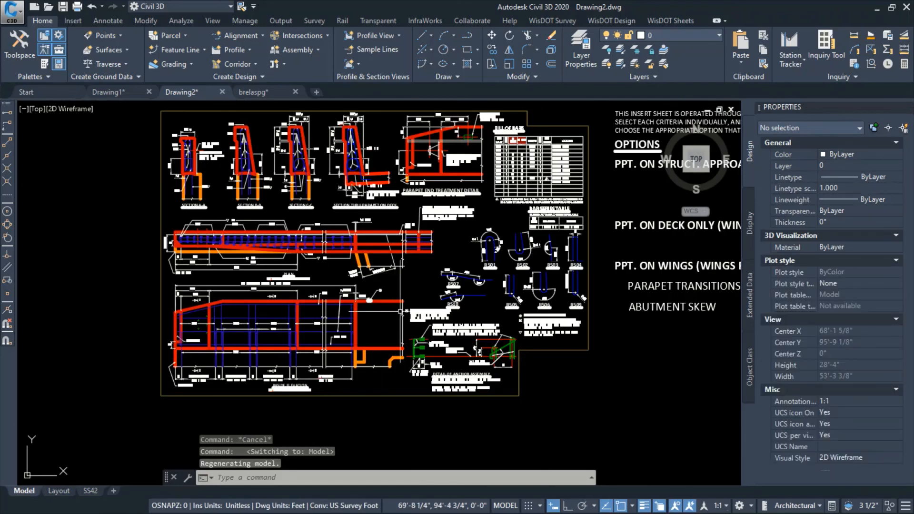
pyautogui.moveTo(595, 307); pyautogui.dragTo(508, 304, button='middle')
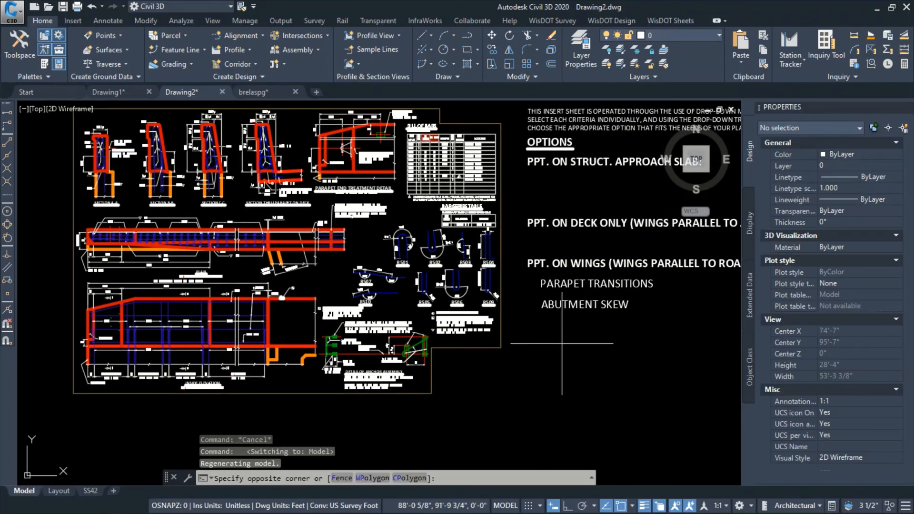
pyautogui.click(554, 304)
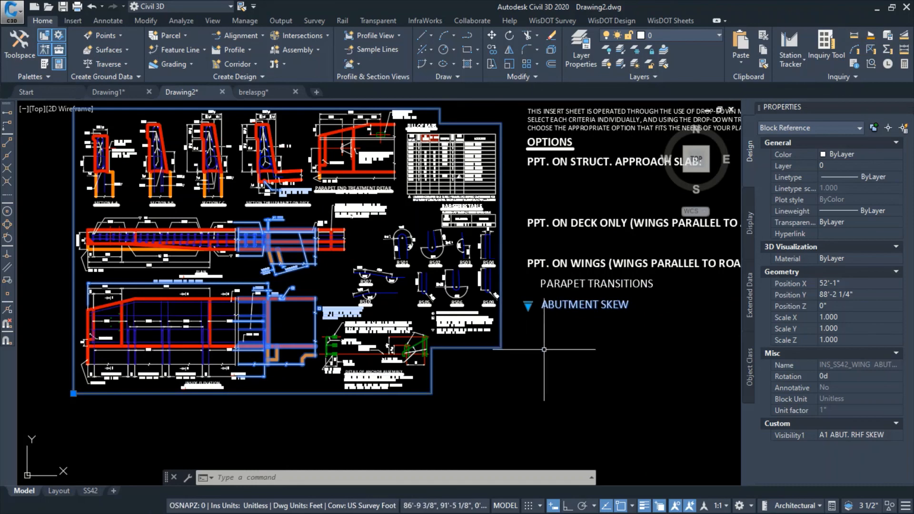
pyautogui.write('EX')
pyautogui.press('Return')
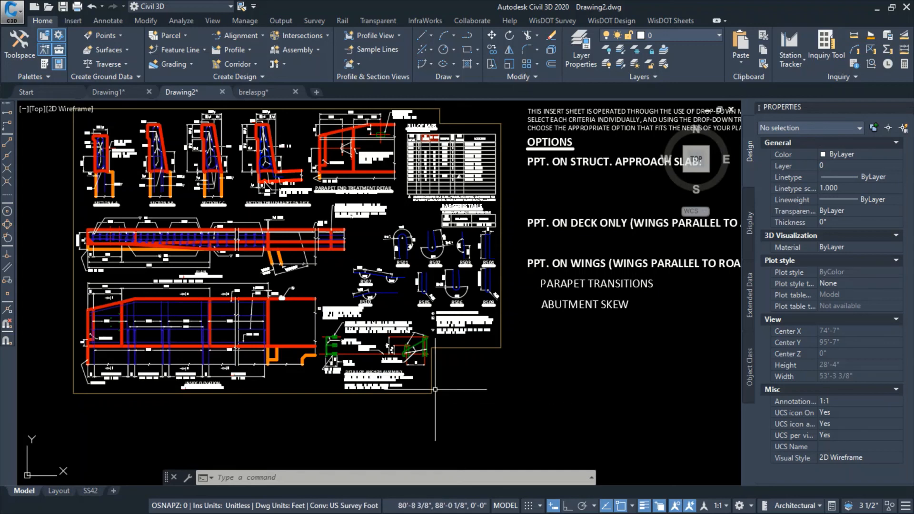
# Burst the wing parapet block that contains the Detail of Anchor Assembly
pyautogui.scroll(3, 282, 341)
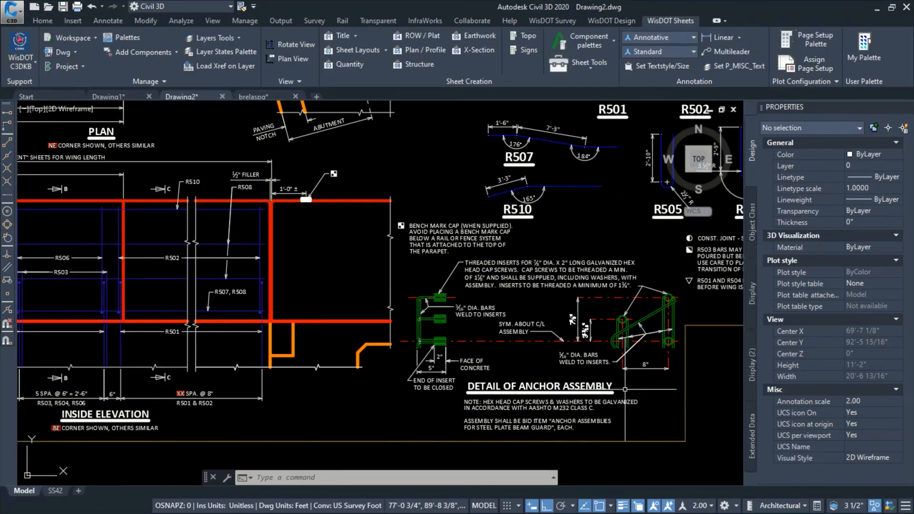
pyautogui.click(603, 388)
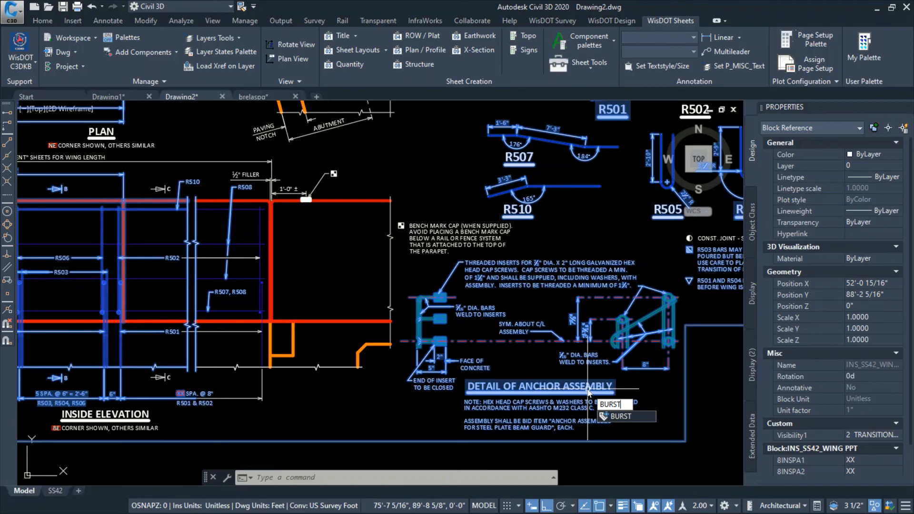
pyautogui.press('Return')
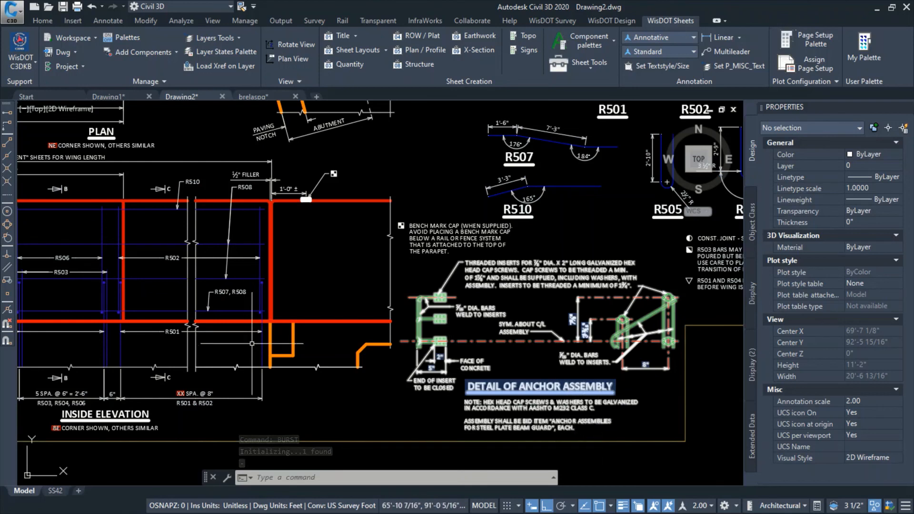
# Check the Parapet Transitions and Abutment Skew option labels, the Inside Elevation spacing text and the anchor assembly detail of the burst insert sheet
pyautogui.moveTo(663, 400); pyautogui.dragTo(298, 401, button='middle')
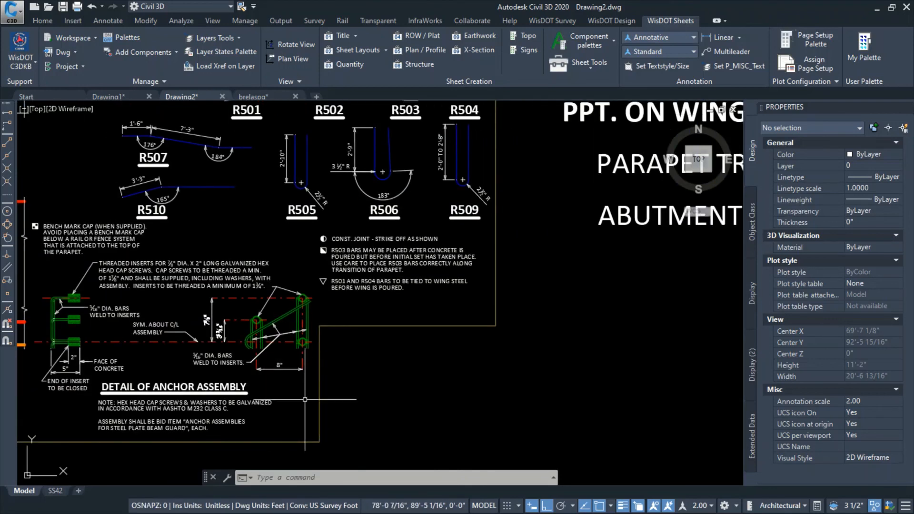
pyautogui.scroll(-2, 525, 325)
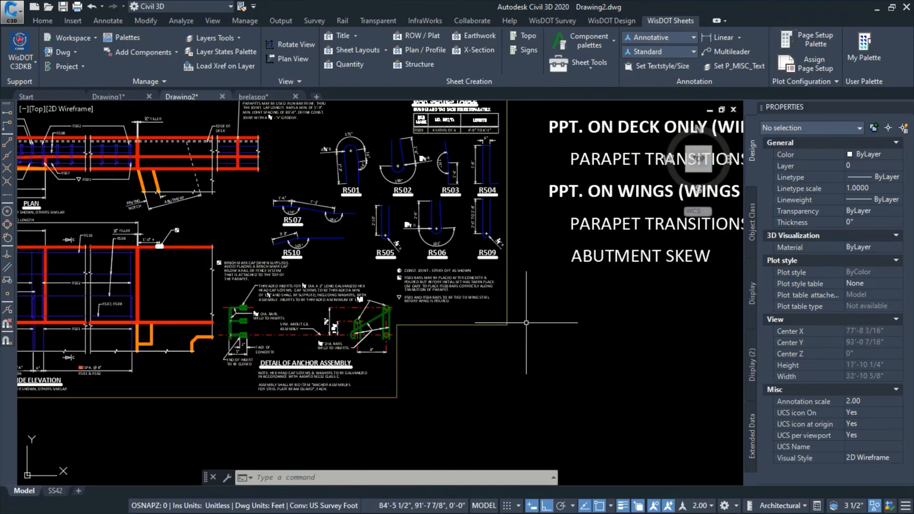
pyautogui.click(576, 223)
pyautogui.press('Escape')
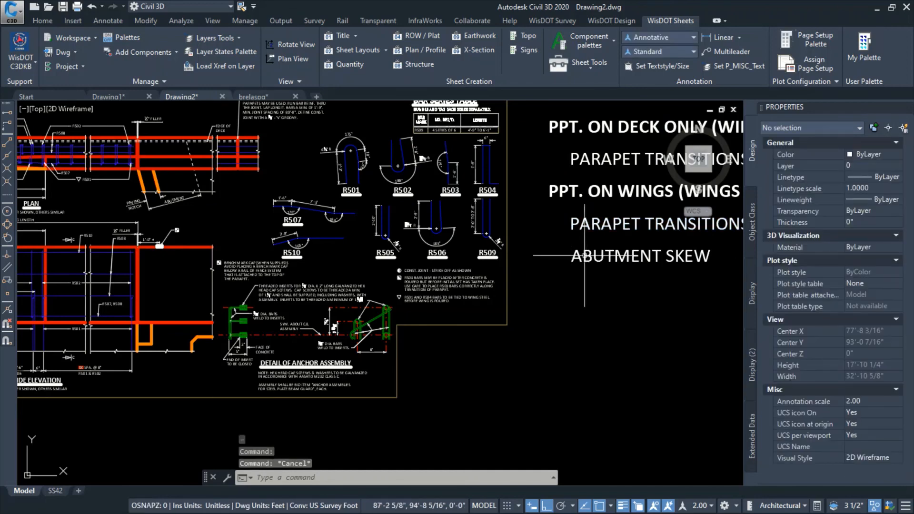
pyautogui.click(609, 257)
pyautogui.press('Escape')
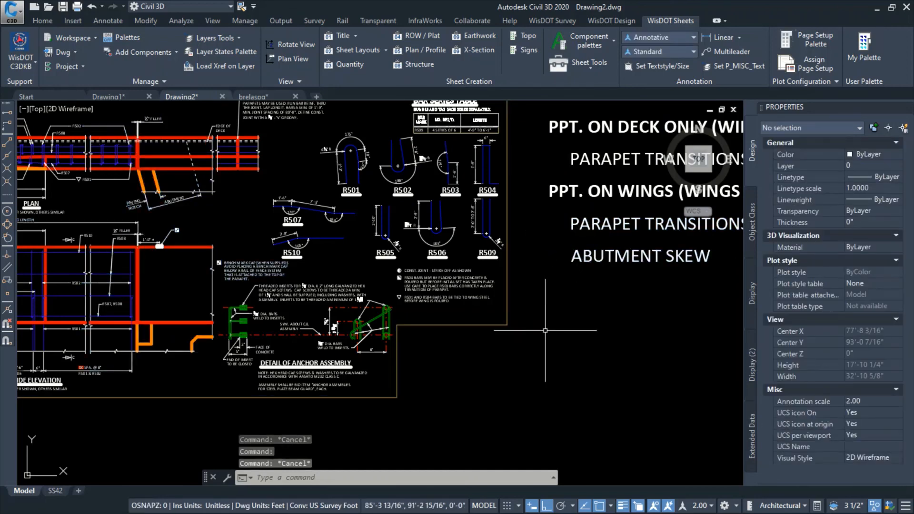
pyautogui.scroll(4, 72, 371)
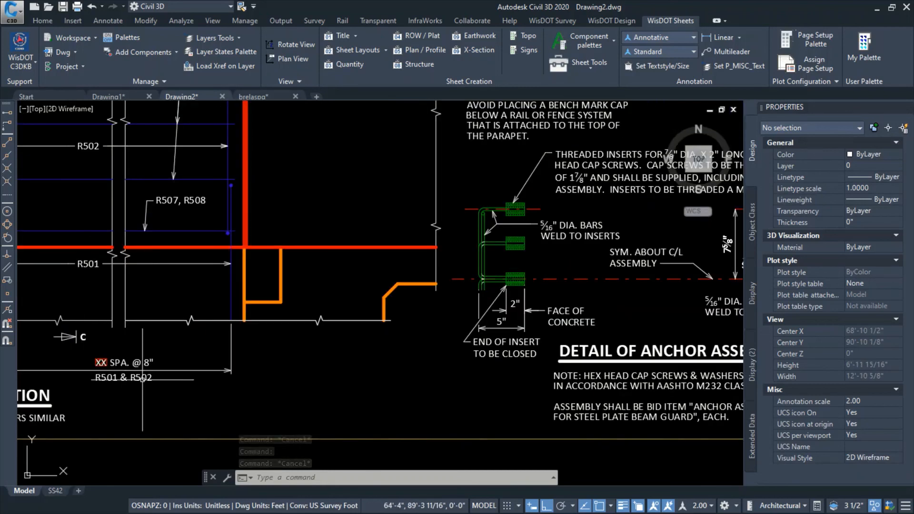
pyautogui.scroll(-2, 143, 378)
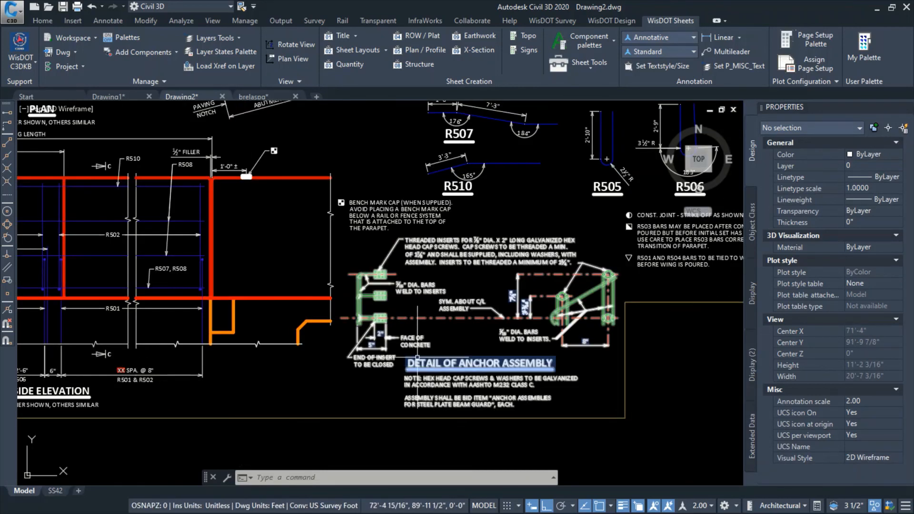